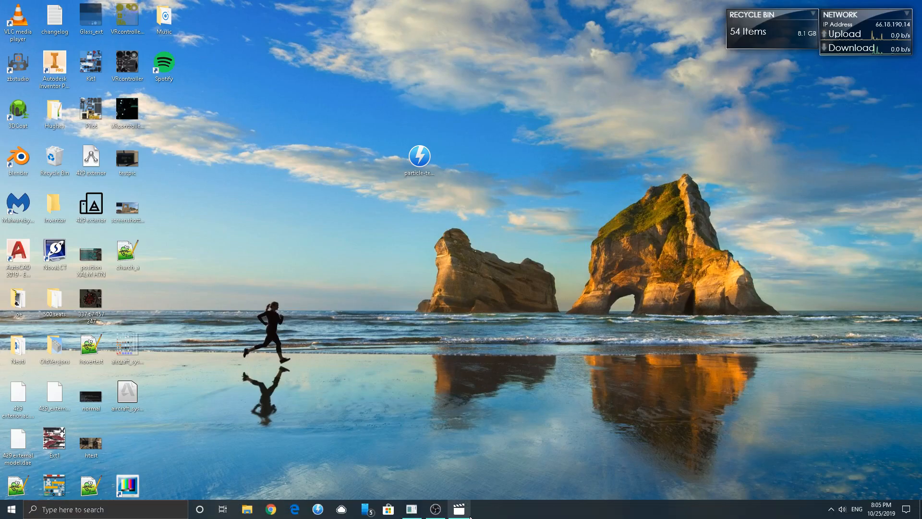
Minimize the recorded video preview and switch to the X-Plane simulator window
click(464, 512)
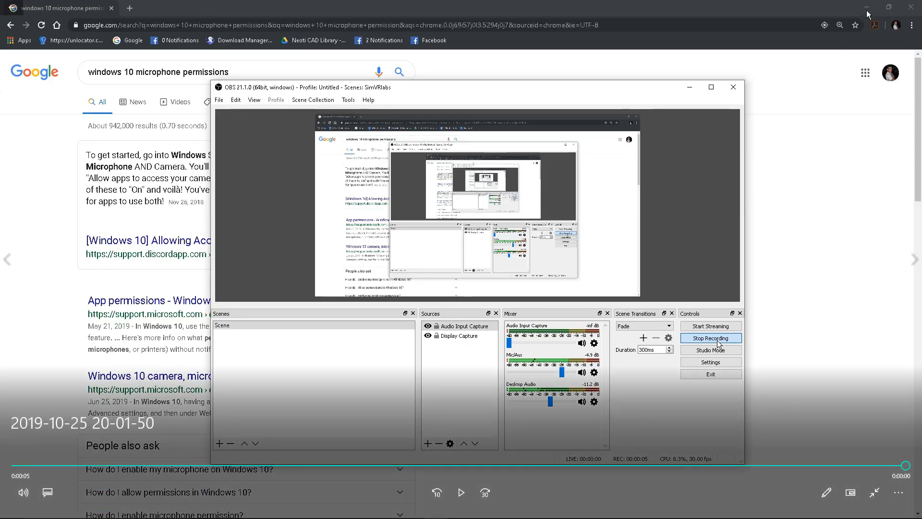
click(868, 7)
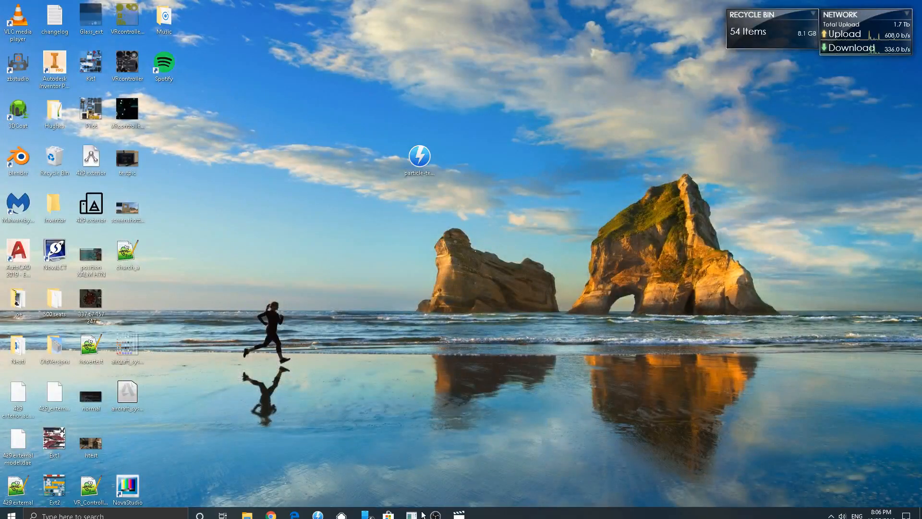
click(435, 509)
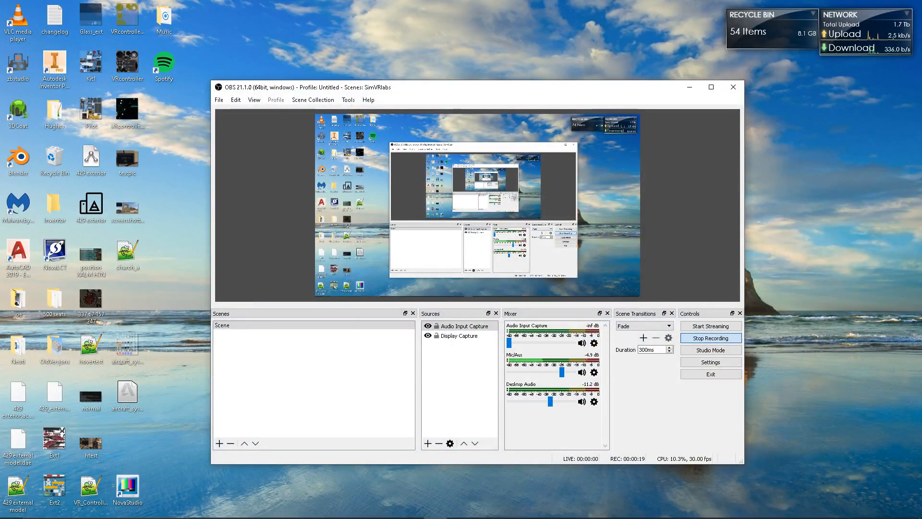
click(427, 513)
click(412, 511)
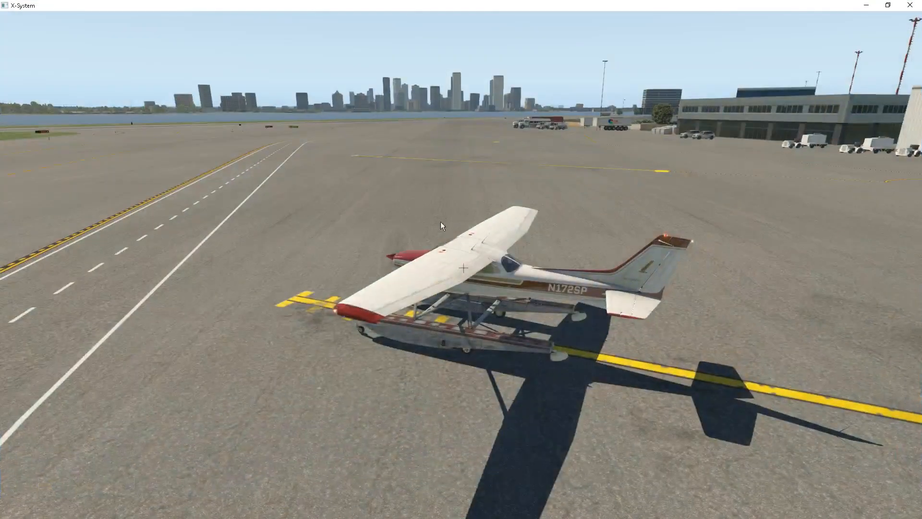
Examine the parked floatplane from its front and rear quarters and from different heights in the external view
right_drag(393, 241, 353, 237)
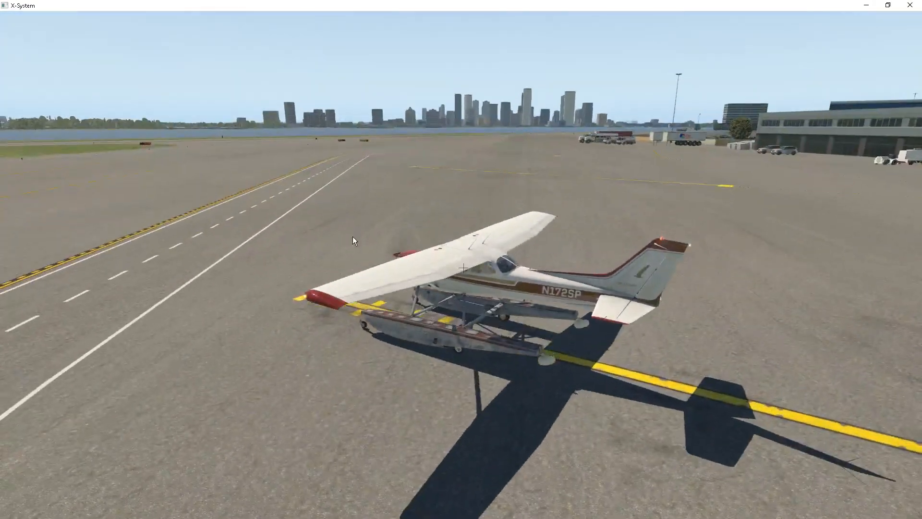
right_drag(563, 290, 776, 291)
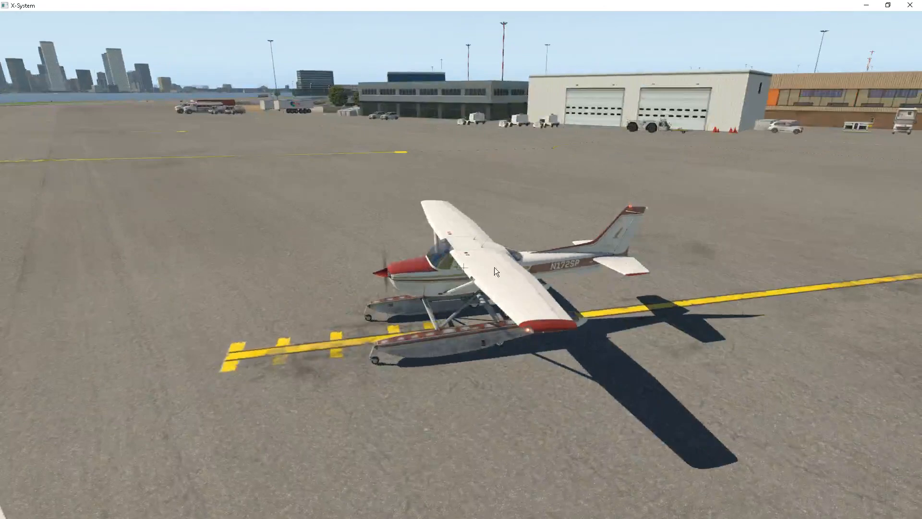
right_drag(494, 267, 209, 226)
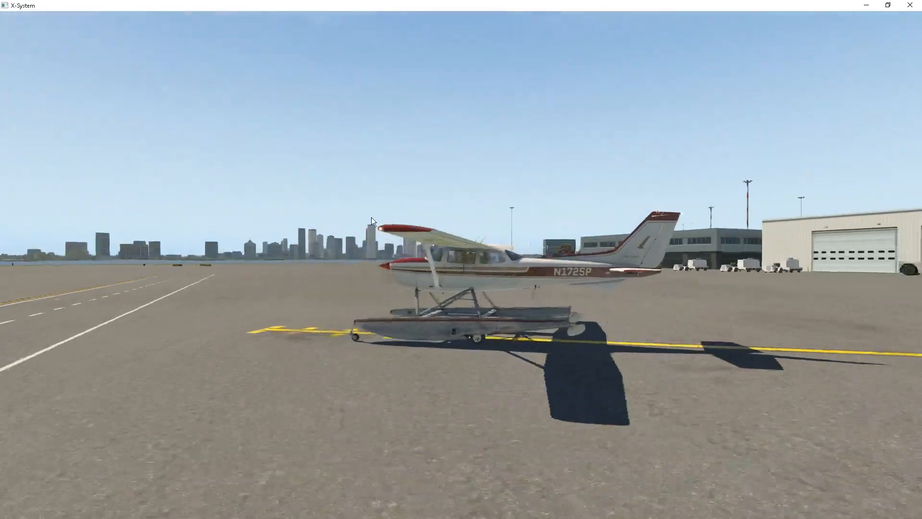
right_drag(371, 217, 514, 323)
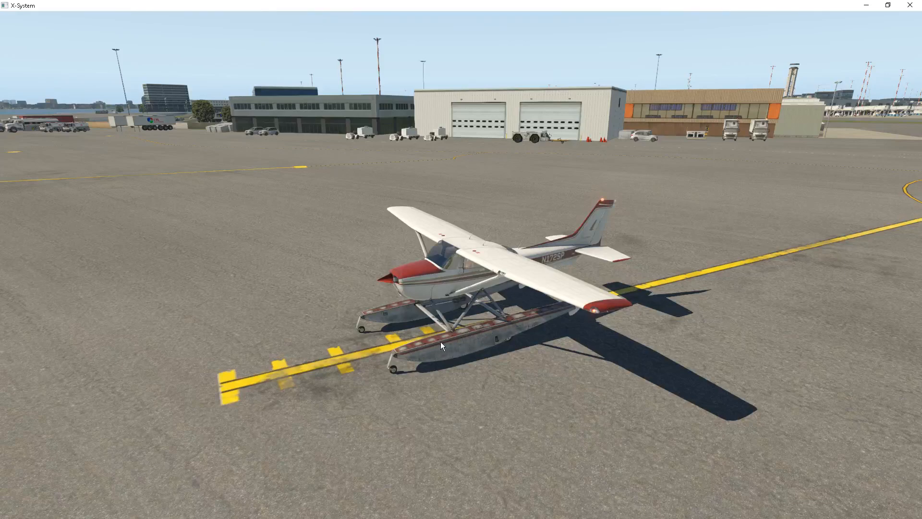
right_drag(475, 343, 383, 341)
right_drag(557, 317, 612, 338)
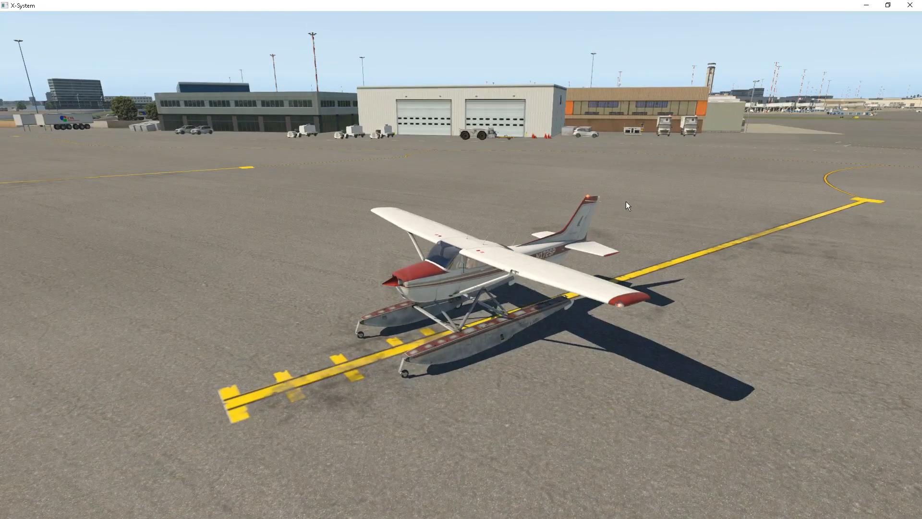
right_drag(591, 256, 529, 333)
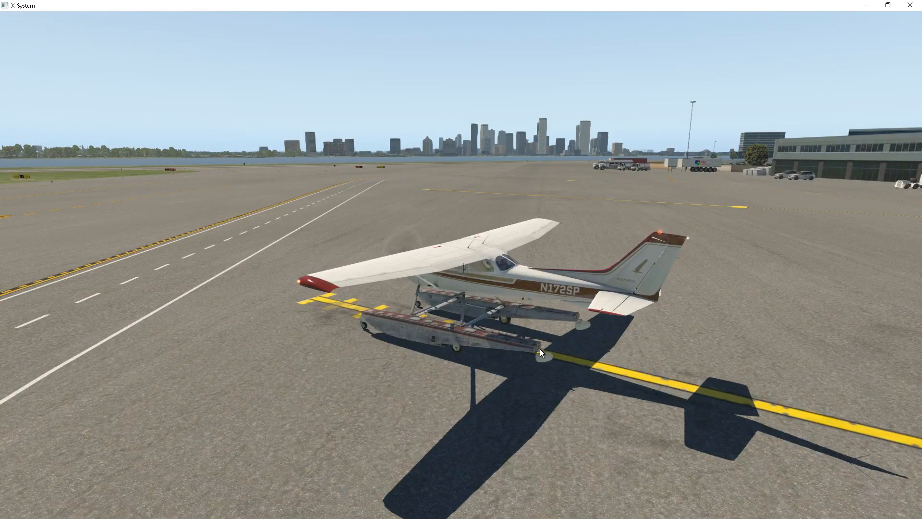
right_drag(540, 349, 773, 353)
right_drag(427, 346, 359, 271)
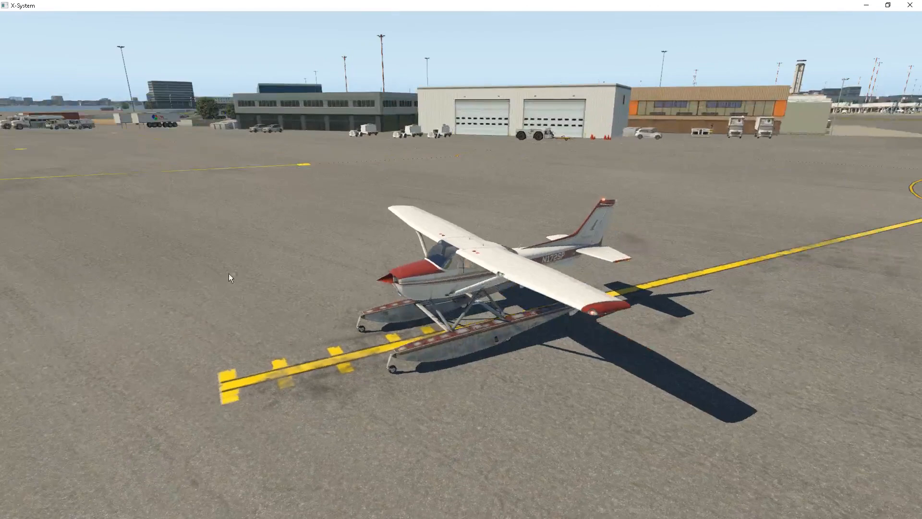
right_drag(229, 273, 185, 265)
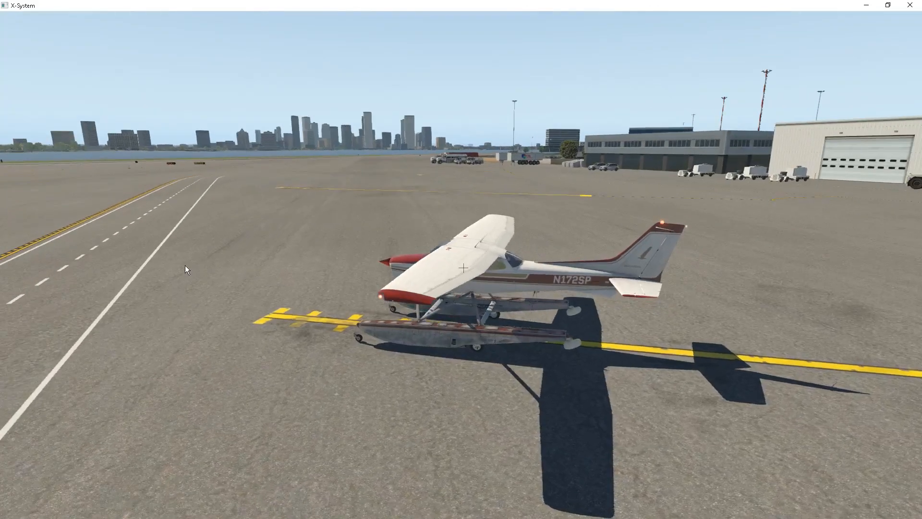
right_drag(415, 294, 300, 295)
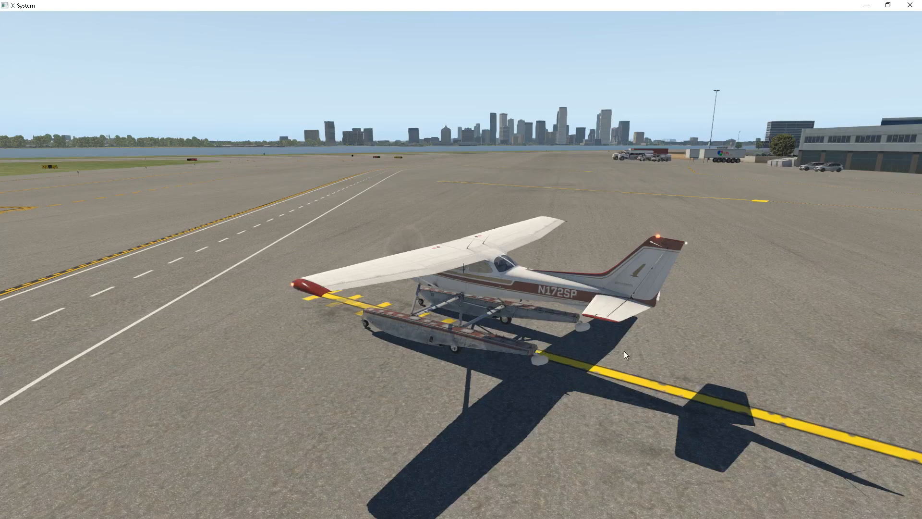
mouse_move(445, 287)
right_down()
mouse_move(486, 329)
mouse_move(578, 354)
mouse_move(607, 352)
mouse_move(432, 298)
right_up()
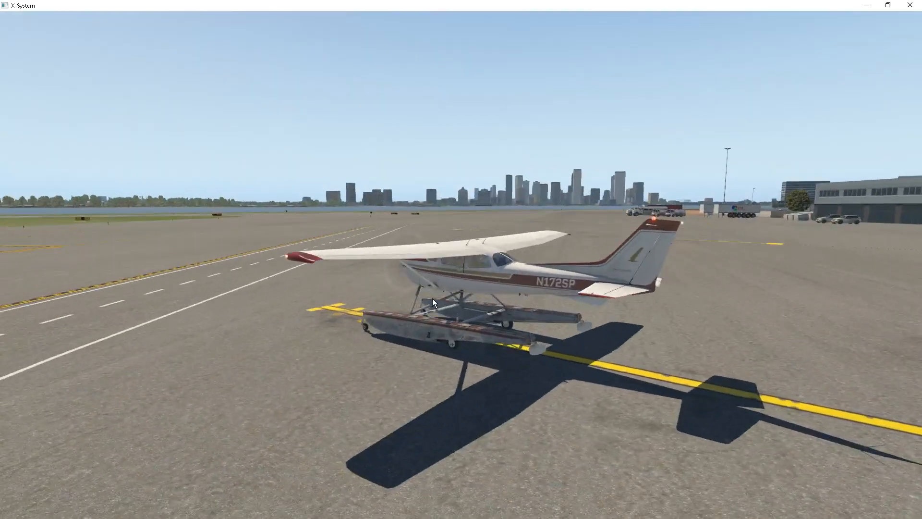
right_drag(529, 339, 495, 362)
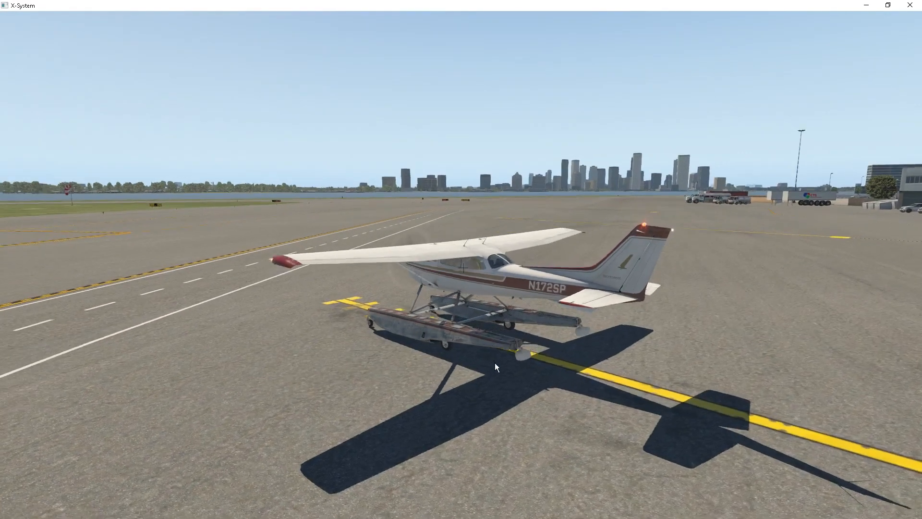
Inspect the floats, struts and cabin doors close up from the front and the rear
scroll(532, 353, up, 10)
right_drag(527, 335, 609, 491)
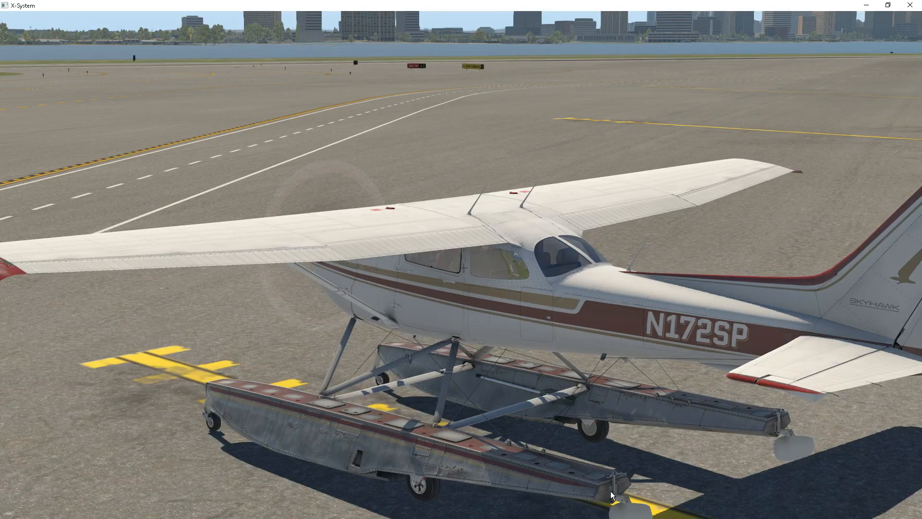
right_drag(373, 326, 748, 251)
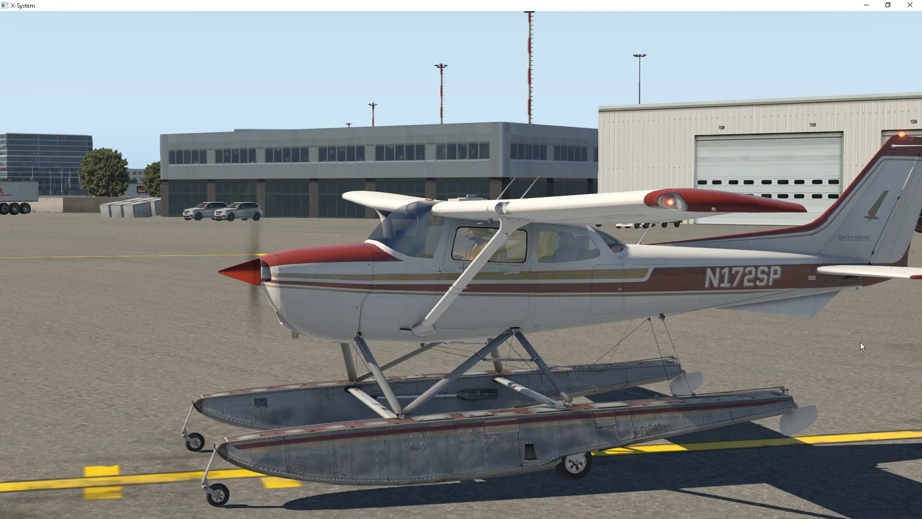
right_drag(860, 342, 626, 450)
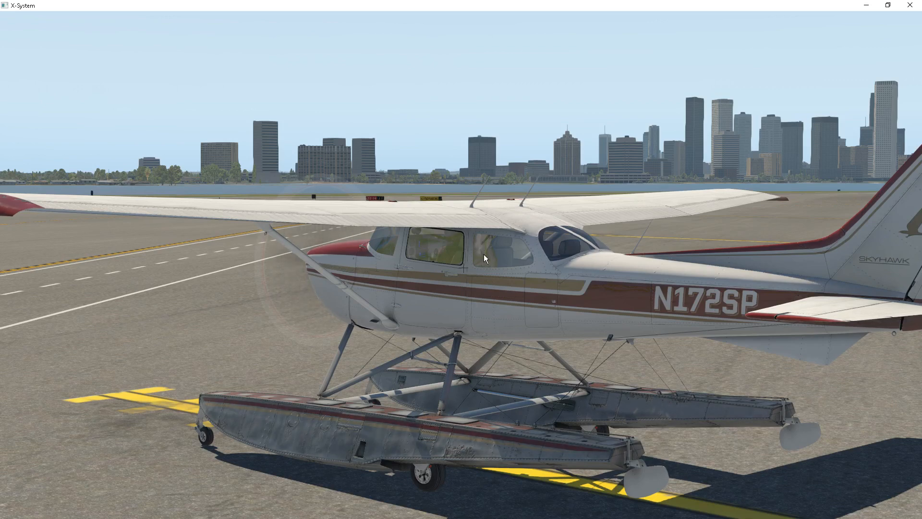
right_drag(550, 291, 504, 329)
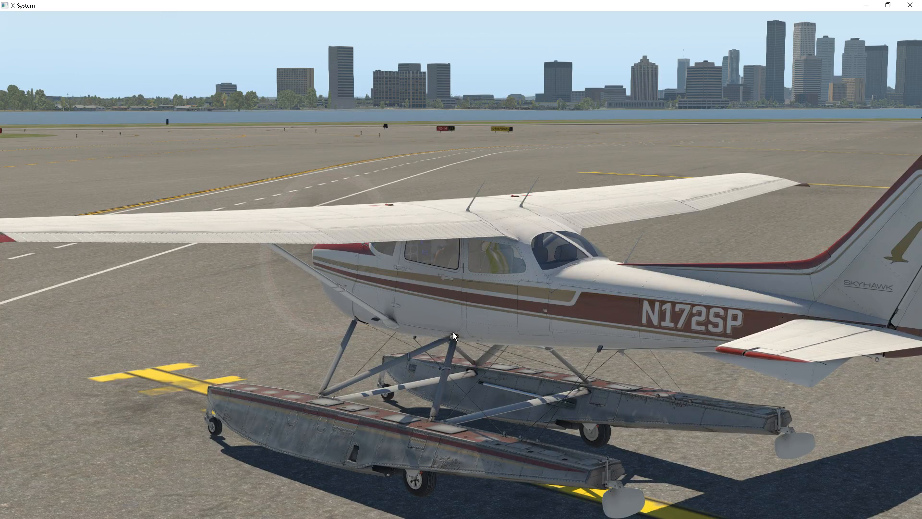
Switch from the external aircraft view to the 3D cockpit view
key(shift+4)
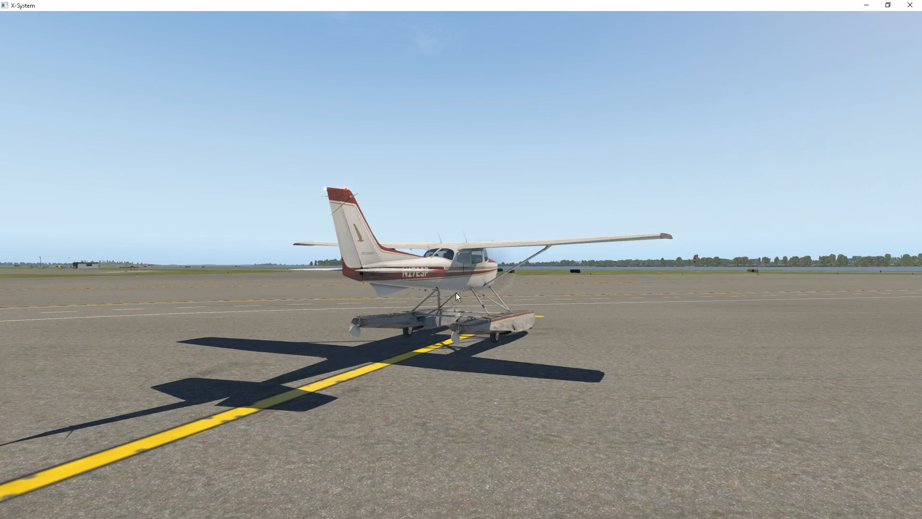
right_drag(456, 293, 558, 364)
key(shift+9)
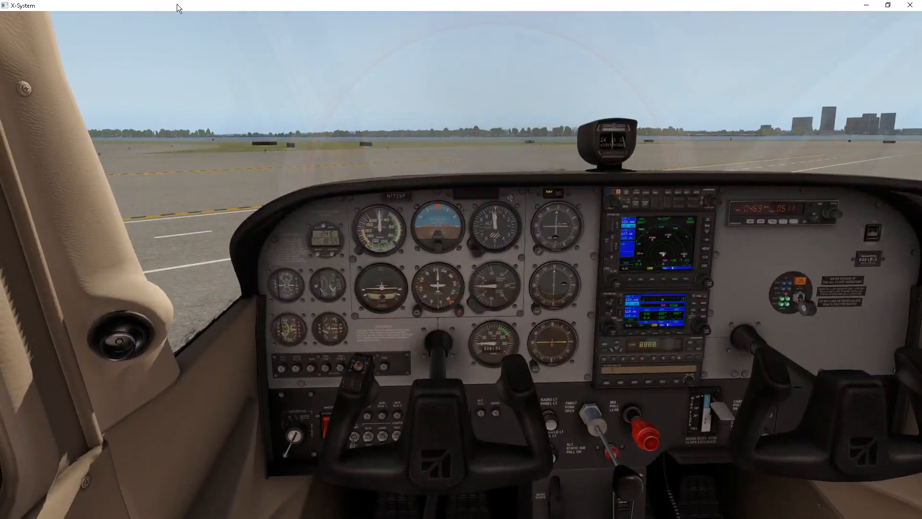
Show DataRefTool's dataref list above the instrument panel, filter it by "head" and bring the pilots_head entries into view
click(133, 20)
mouse_move(182, 41)
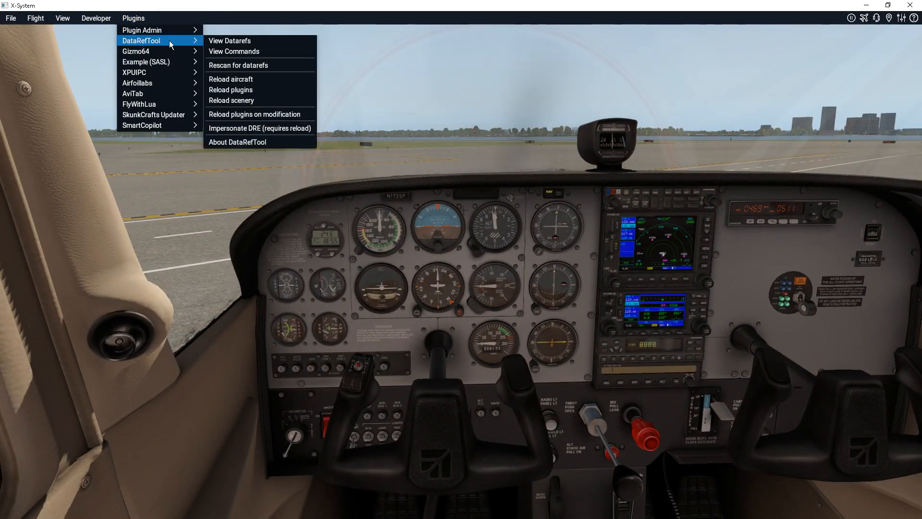
click(230, 41)
drag(396, 171, 432, 100)
click(452, 278)
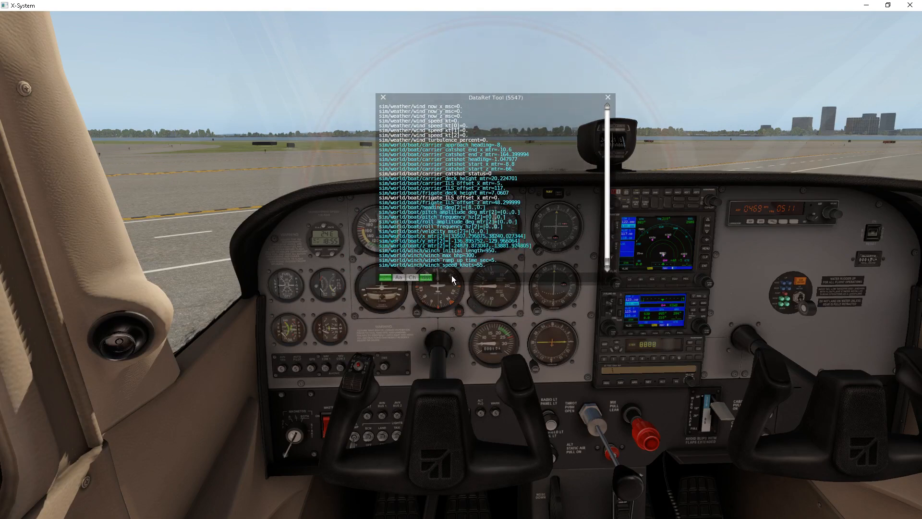
text(head)
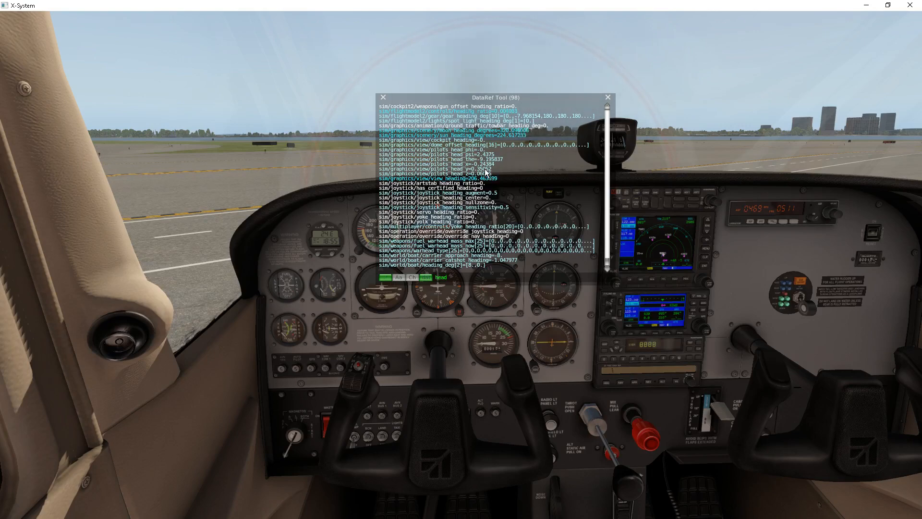
scroll(486, 167, up, 1)
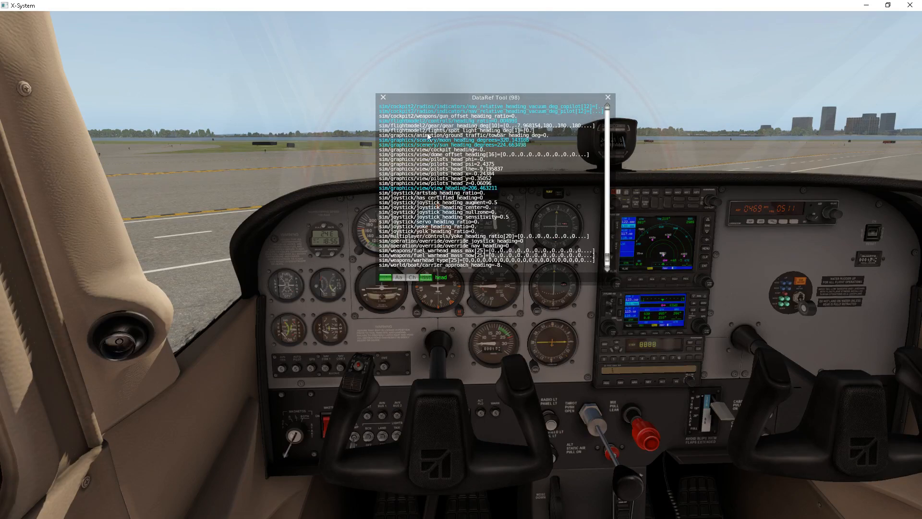
Turn and tilt the pilot's view in the cockpit to check how the pilots_head angle datarefs respond
mouse_move(353, 222)
right_down()
mouse_move(272, 211)
mouse_move(369, 243)
mouse_move(351, 240)
mouse_move(357, 247)
mouse_move(355, 211)
right_up()
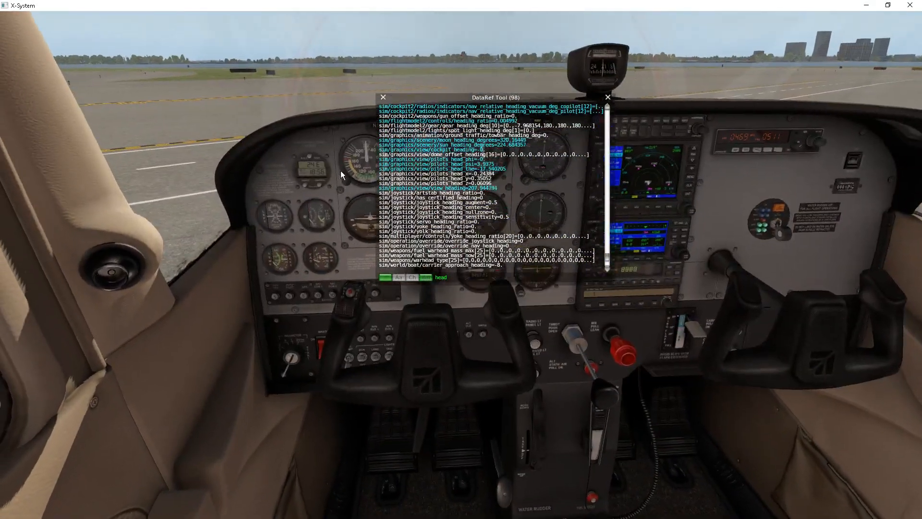
right_drag(341, 171, 340, 162)
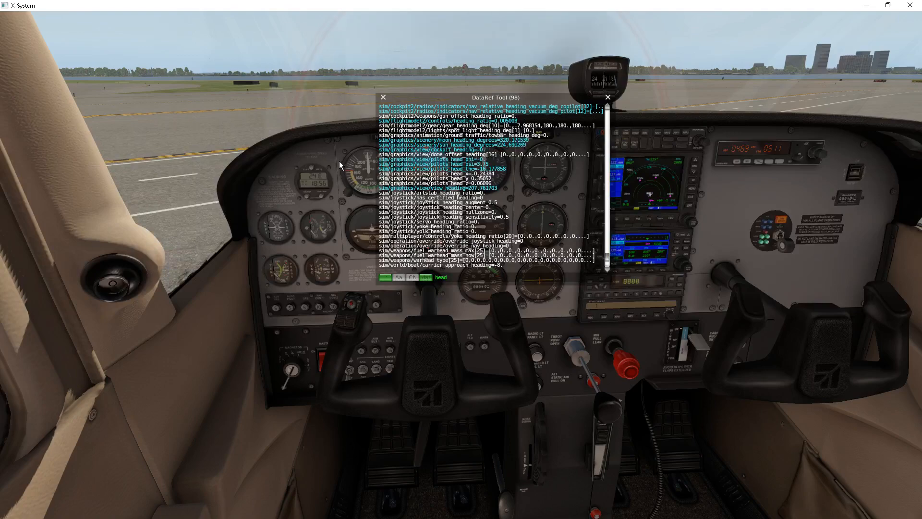
right_drag(335, 164, 377, 182)
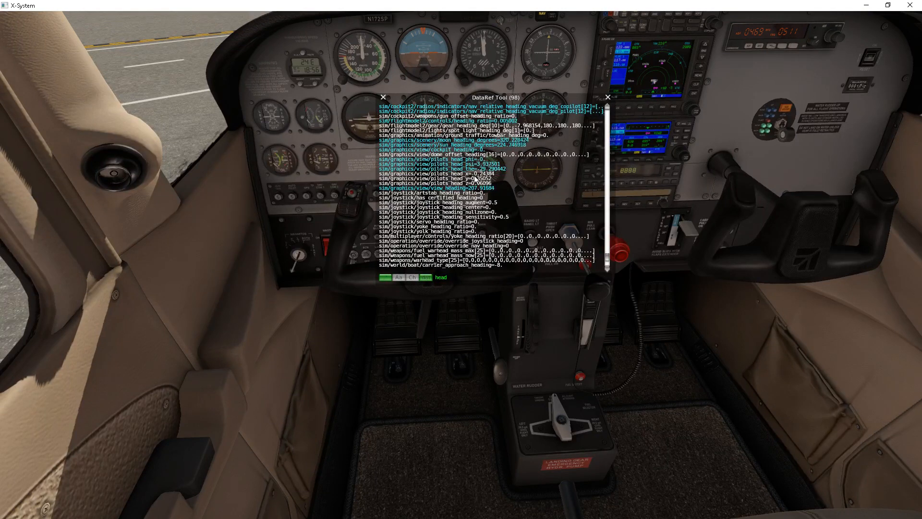
right_drag(454, 189, 420, 180)
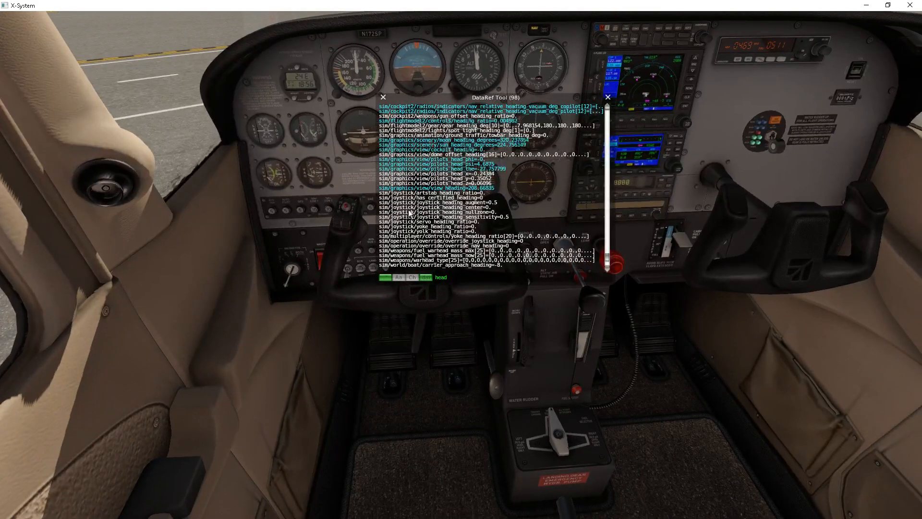
right_drag(330, 222, 346, 188)
Reset the cockpit view and shift the pilot's head sideways both ways to check the pilots_head_x dataref
key(shift+4)
right_drag(400, 173, 467, 187)
key(shift+9)
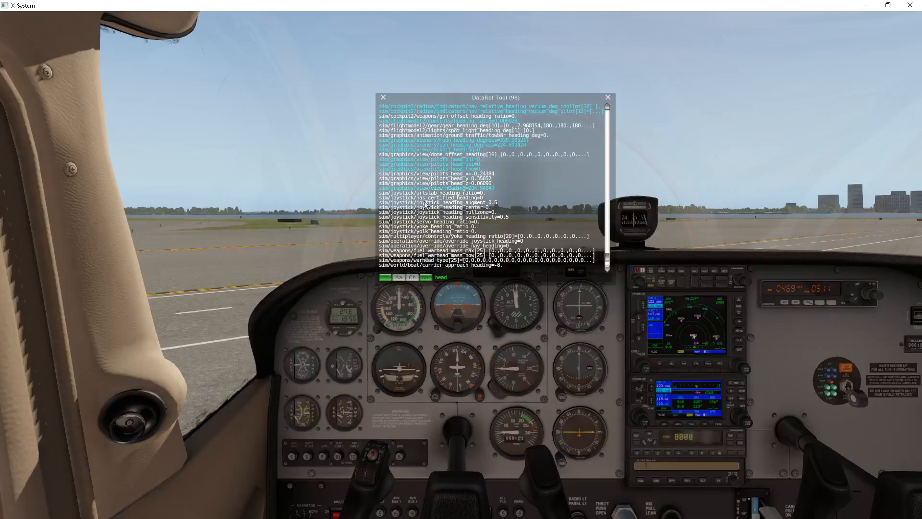
key(Right)
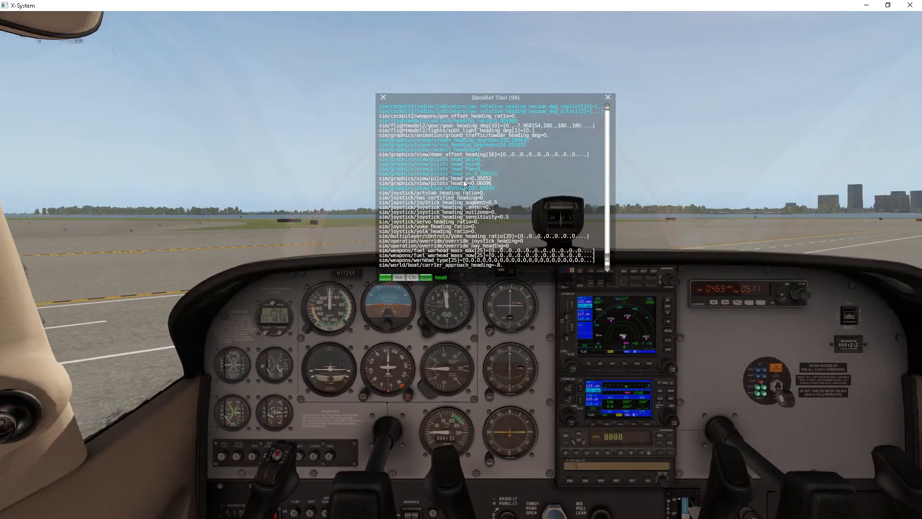
key(Left)
key(Right)
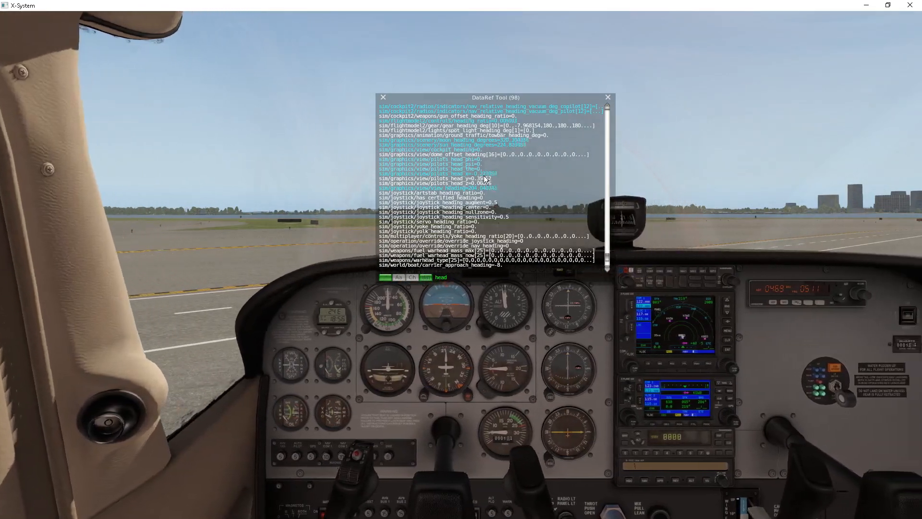
key(Left)
Move the pilot's viewpoint out of the cockpit and down to the deck of the left float, facing forward
right_drag(367, 182, 377, 234)
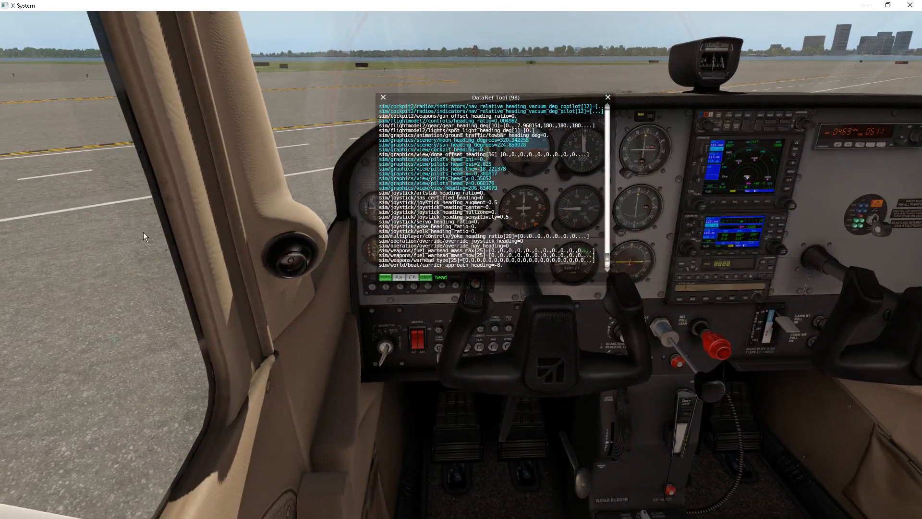
right_drag(144, 231, 96, 244)
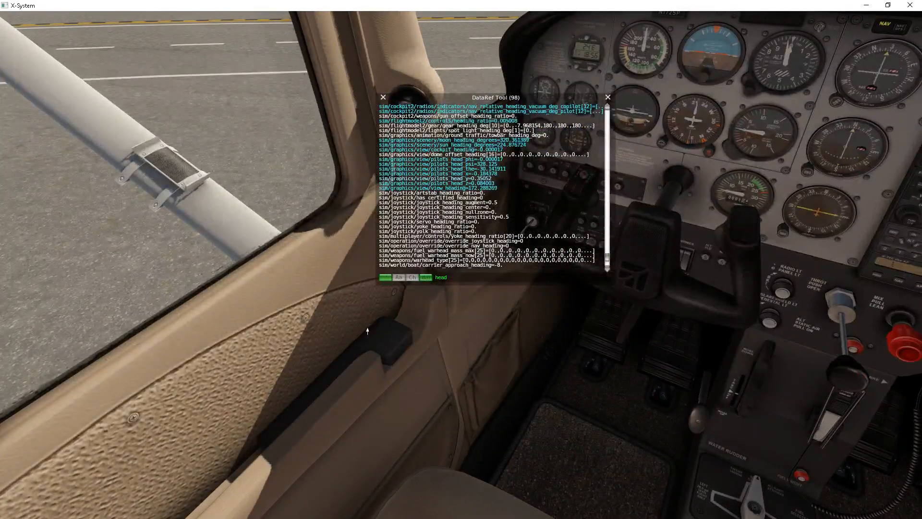
drag(368, 329, 260, 263)
right_drag(260, 263, 333, 209)
key(Left)
key(comma)
key(Down)
key(comma)
key(Down)
key(comma)
key(Down)
key(comma)
key(Down)
key(comma)
key(Down)
key(comma)
key(Down)
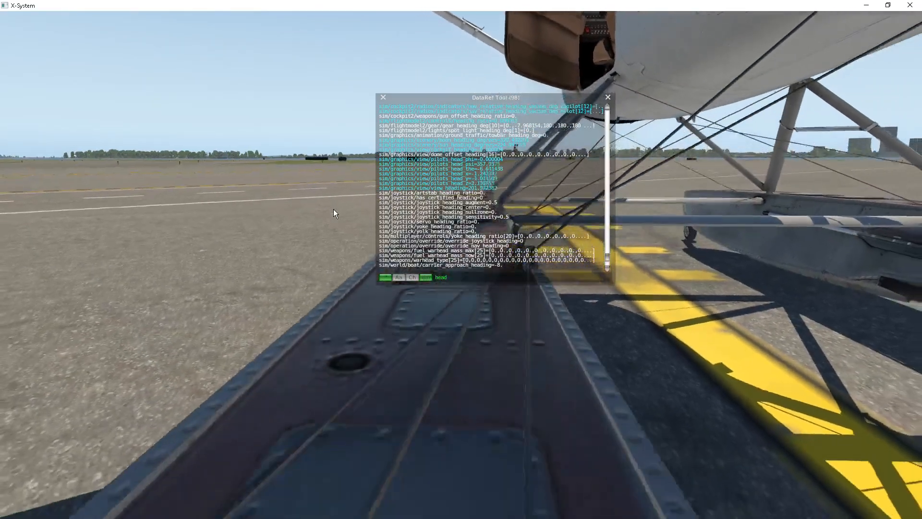
Move the pilot's viewpoint back off the left float's deck and down behind its stern plate
key(comma)
key(Down)
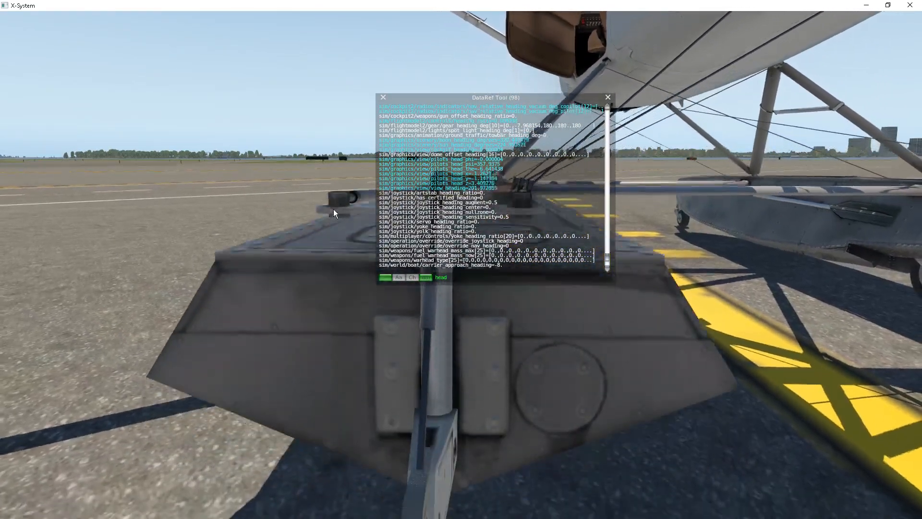
key(Down)
key(Right)
key(period)
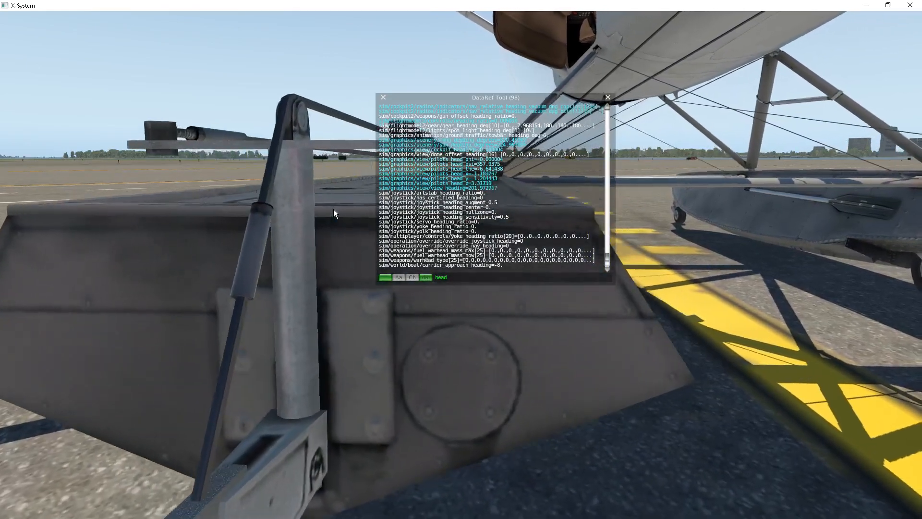
Bring the viewpoint right up against the round cover on the float's stern plate, making small position and angle adjustments
key(Down)
key(period)
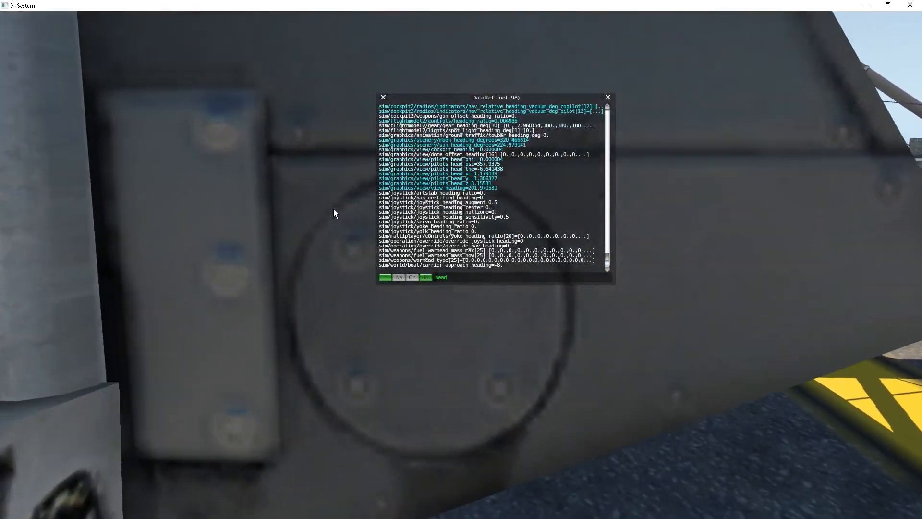
key(Down)
key(period)
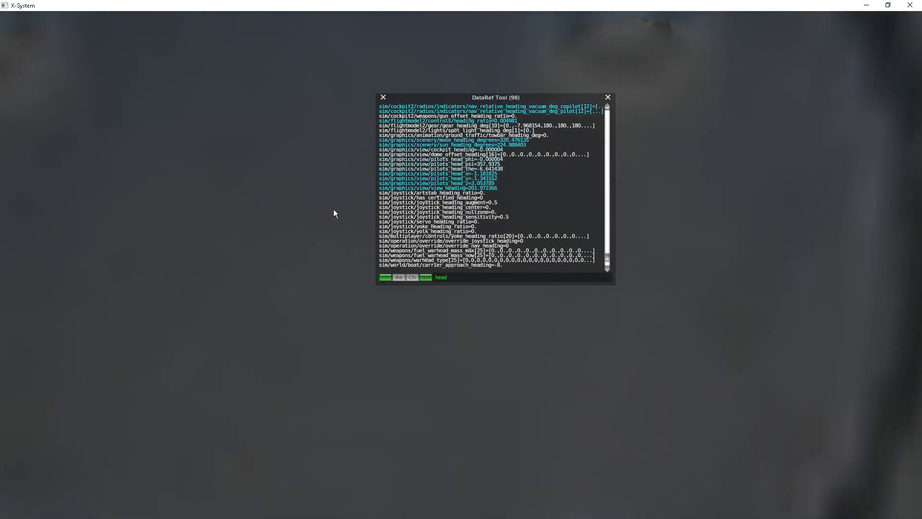
key(Left)
right_drag(333, 210, 359, 187)
key(Down)
key(period)
key(period)
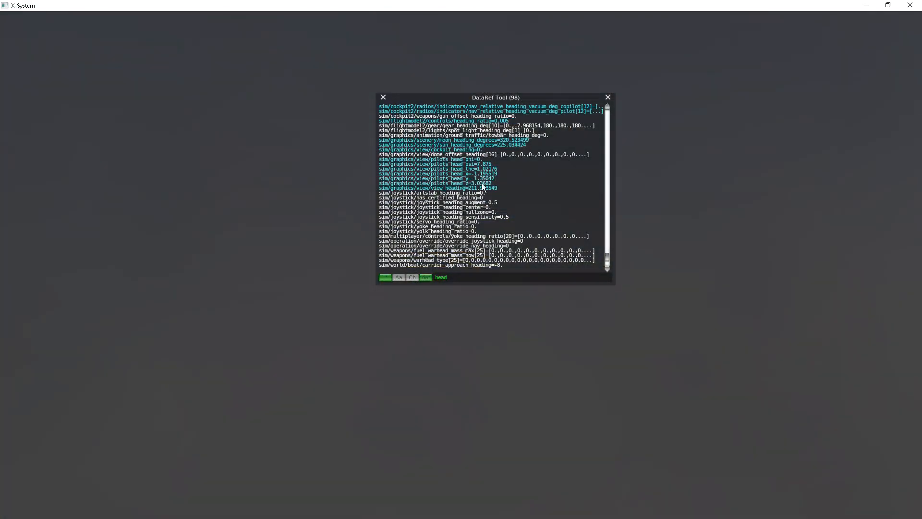
Switch to Notepad++ and enter the labels X, Y and Z on separate lines in the blank document
key(super)
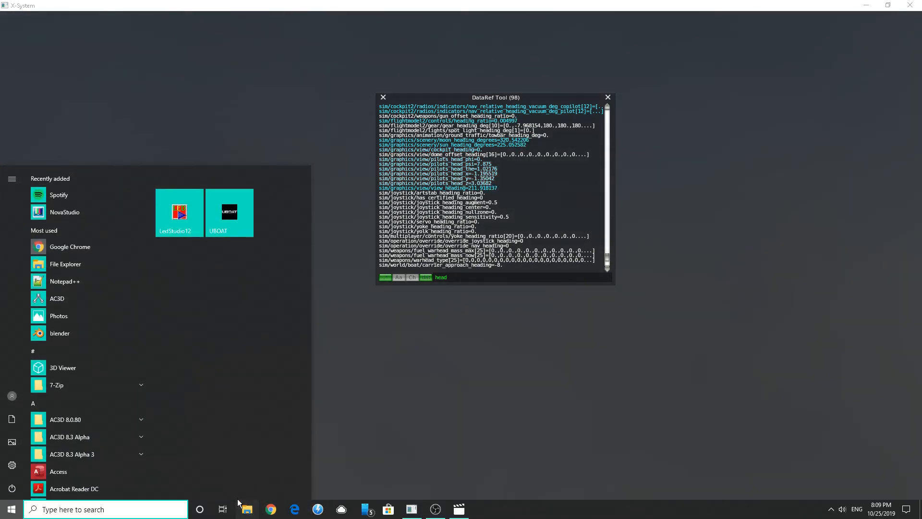
click(74, 282)
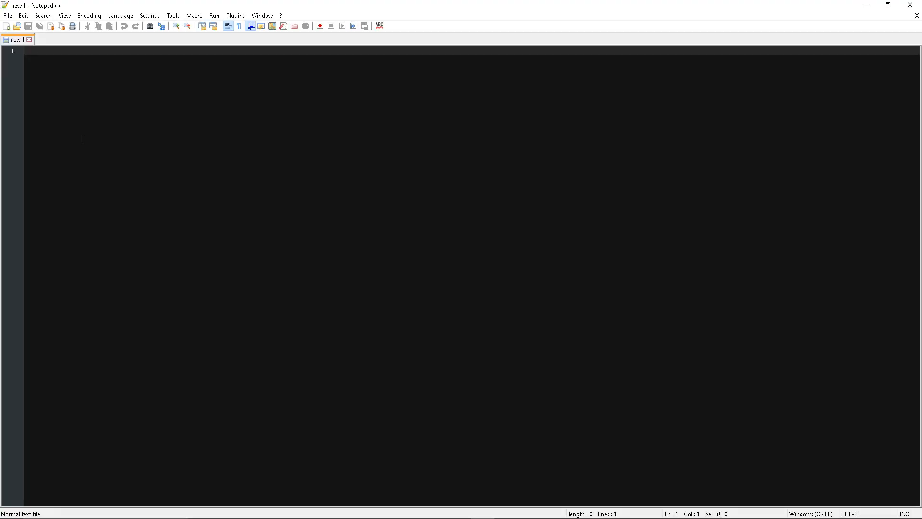
key(Return)
text(X)
key(Return)
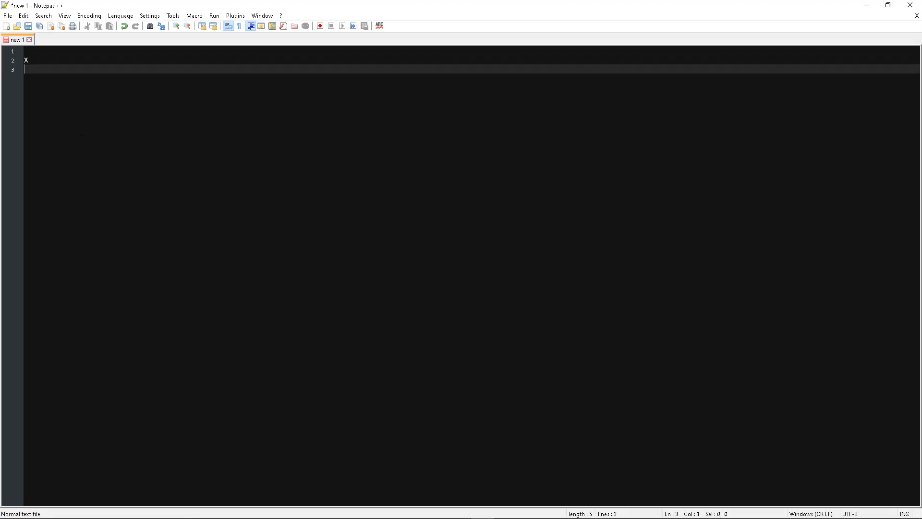
text(Y)
key(Return)
text(Z)
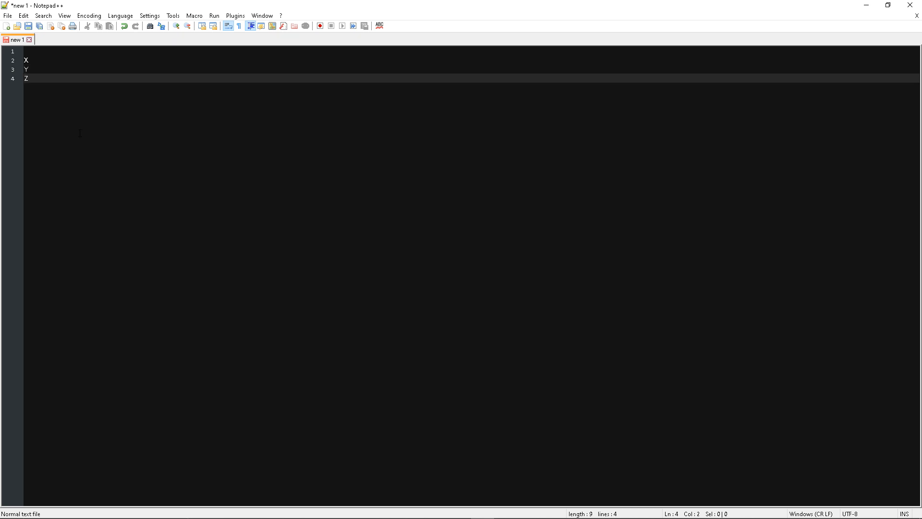
Copy the pilots_head_x value from DataRefTool in X-Plane into the X line of the Notepad++ notes as -1.195519
click(414, 510)
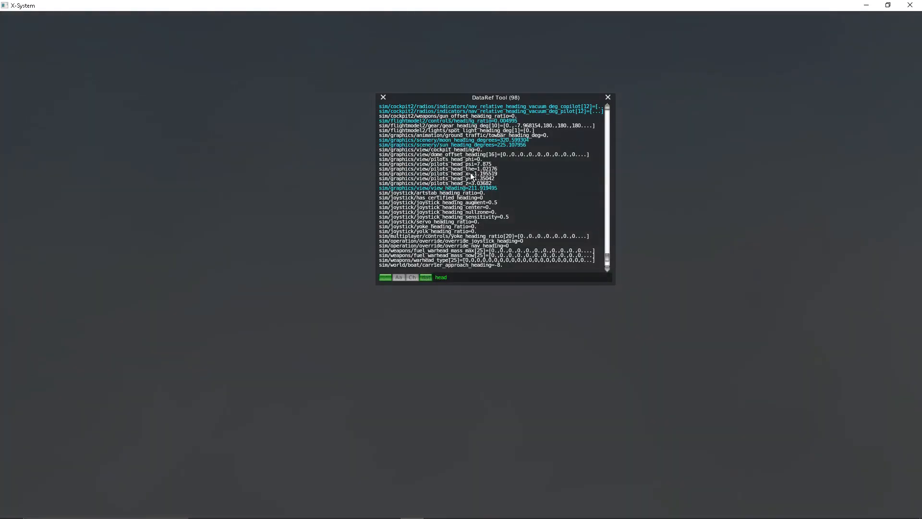
click(486, 174)
key(ctrl+c)
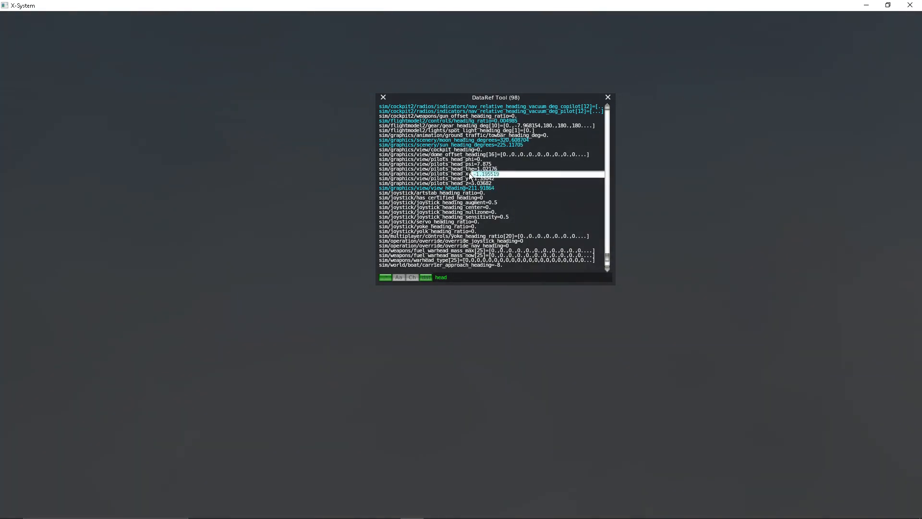
mouse_move(427, 510)
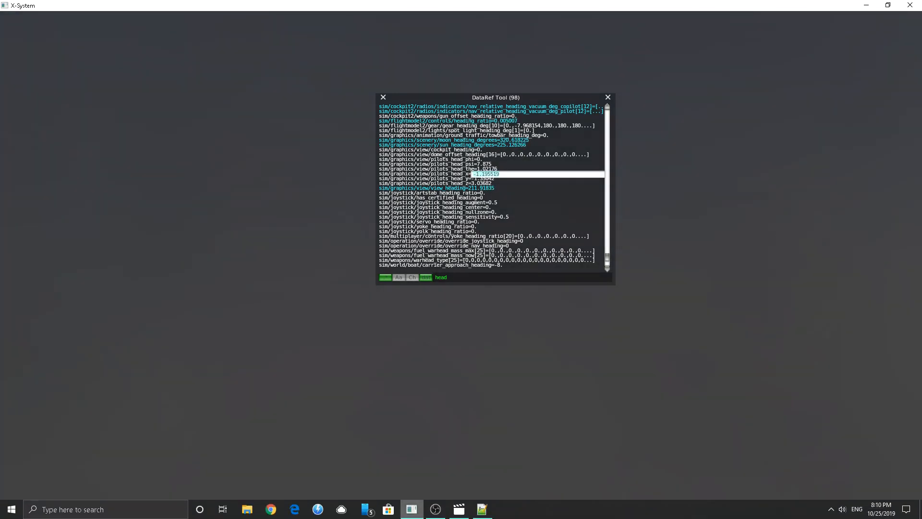
click(483, 514)
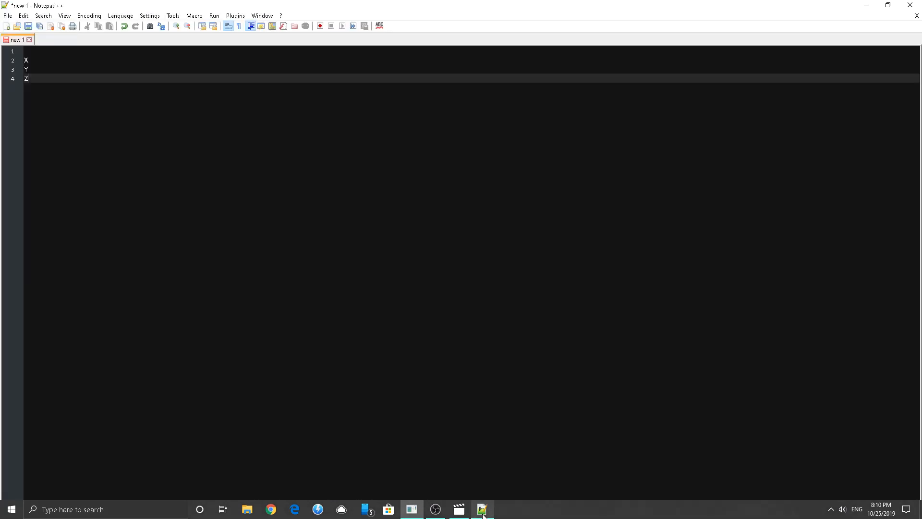
click(73, 59)
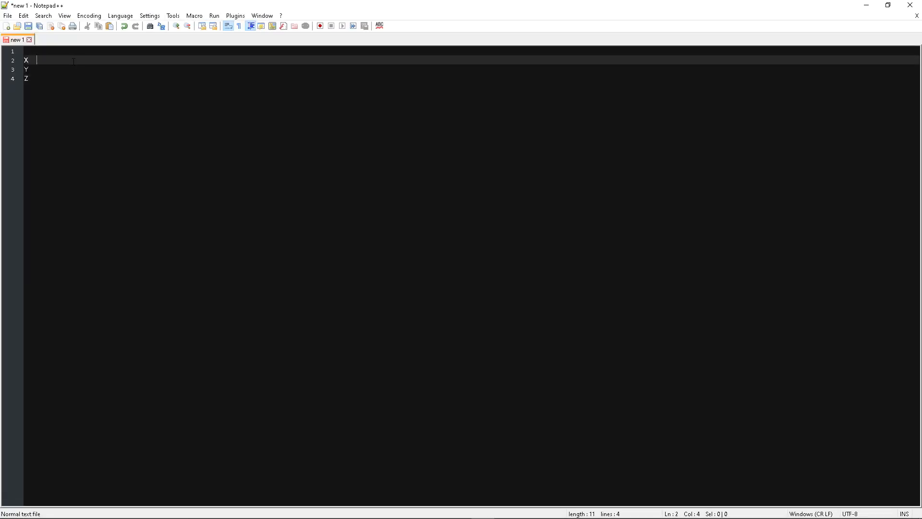
key(ctrl+v)
Copy the pilots_head_y value from DataRefTool in X-Plane into the Y line of the Notepad++ notes as -1.35042
mouse_move(271, 514)
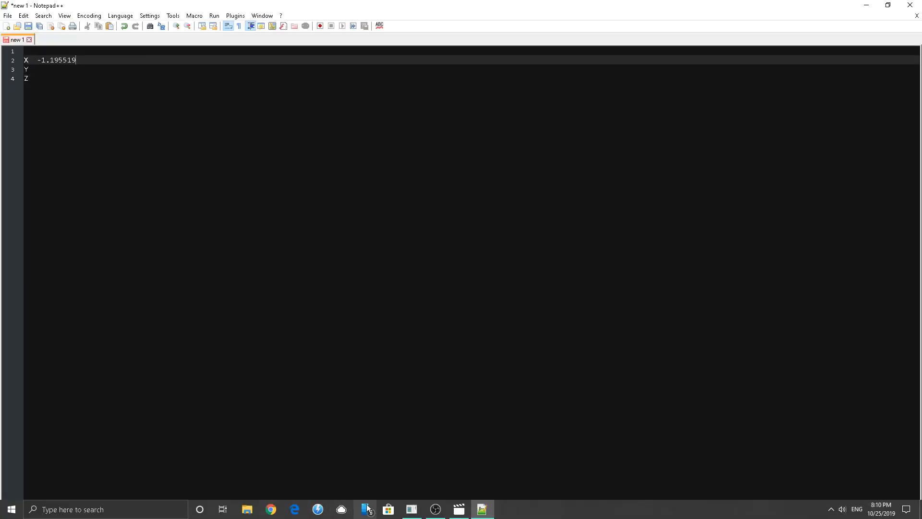
click(413, 511)
click(482, 178)
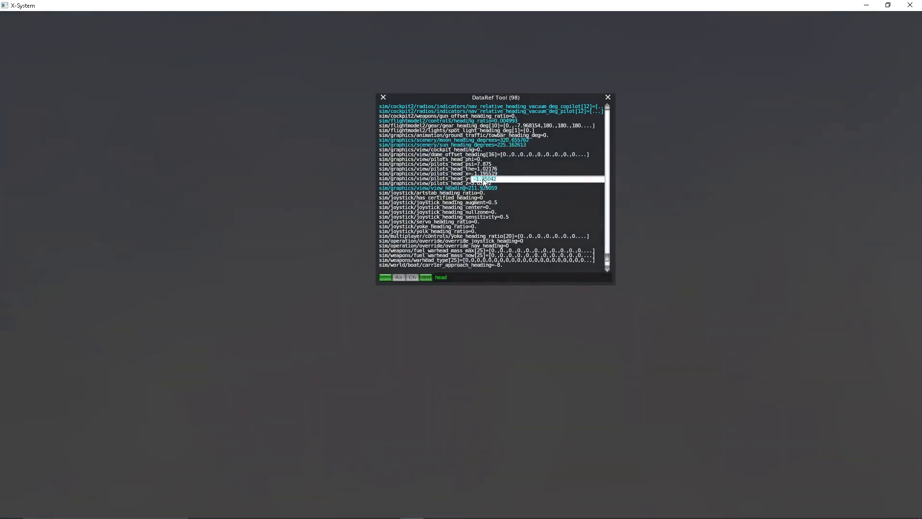
click(474, 178)
mouse_move(430, 502)
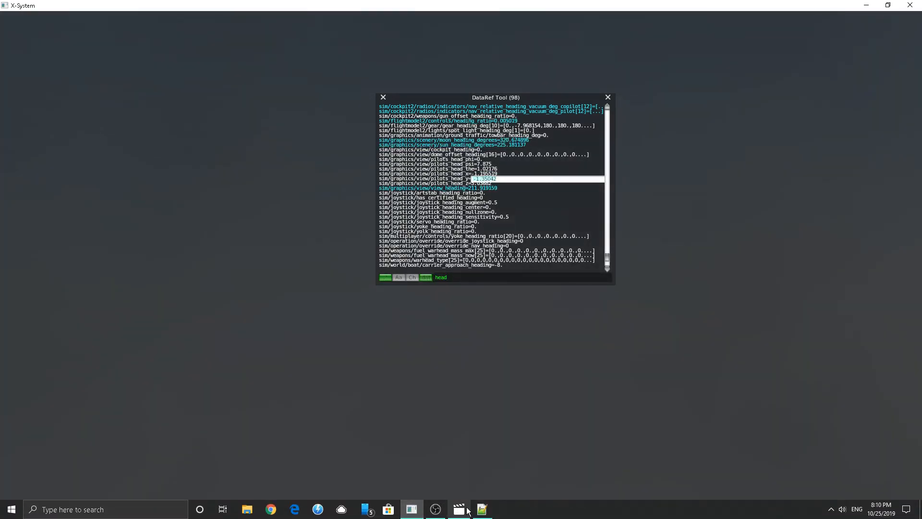
click(483, 509)
click(54, 66)
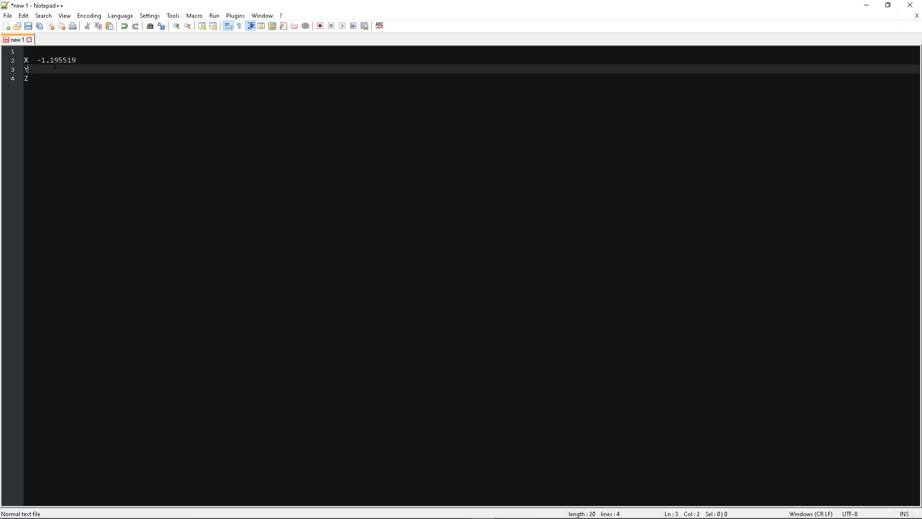
Copy the pilots_head_z value from DataRefTool in X-Plane into the Z line of the Notepad++ notes as 3.03682
mouse_move(412, 511)
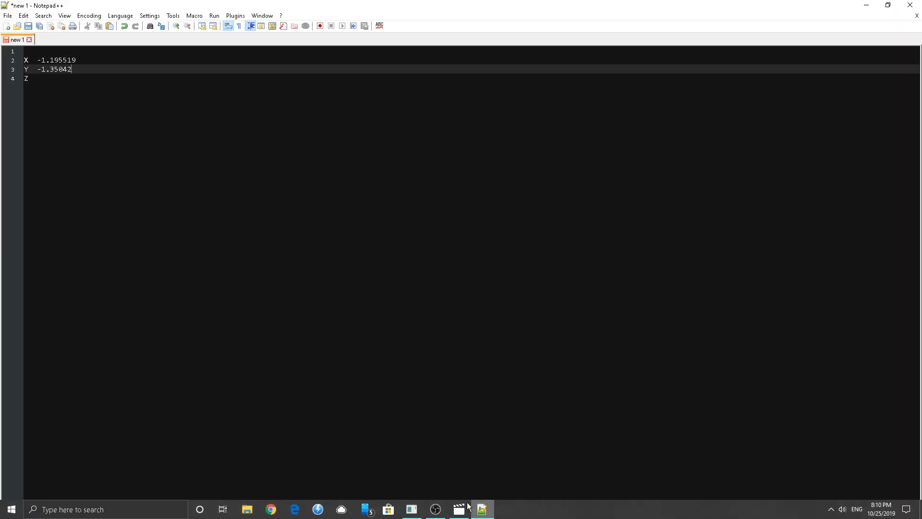
click(412, 511)
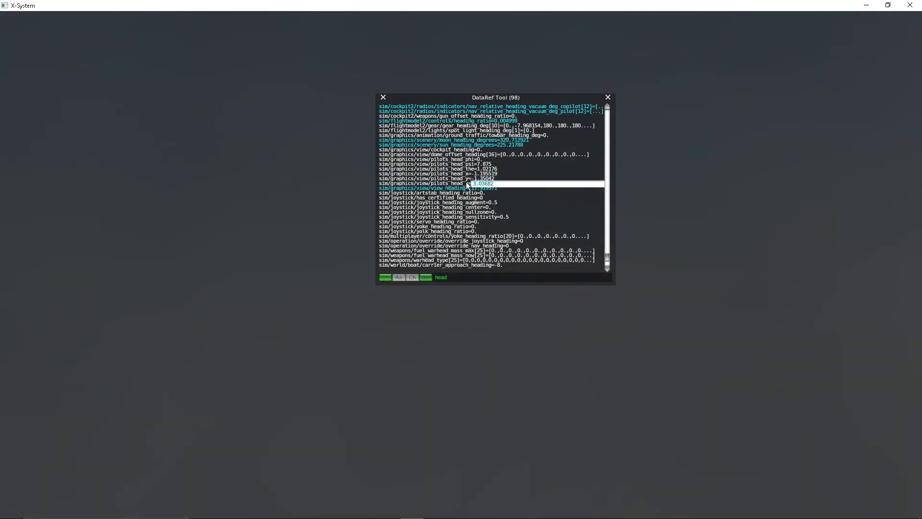
click(480, 509)
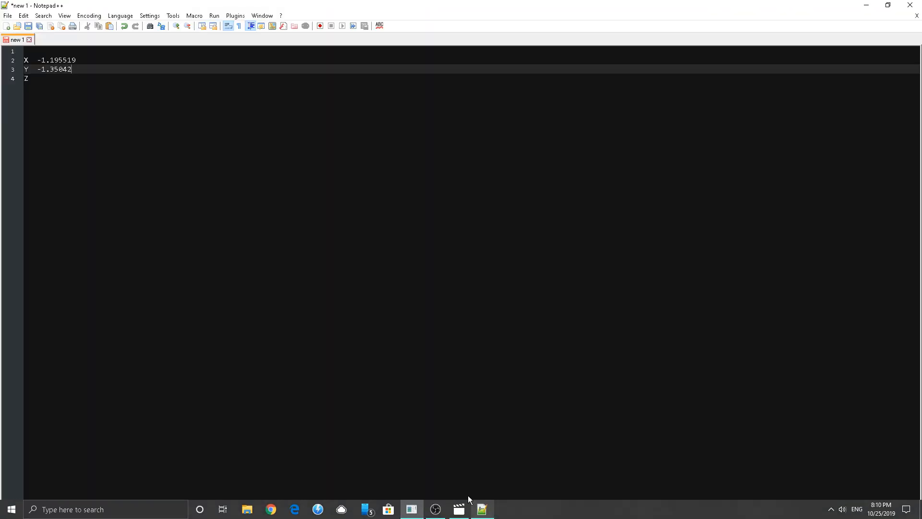
click(55, 69)
click(56, 79)
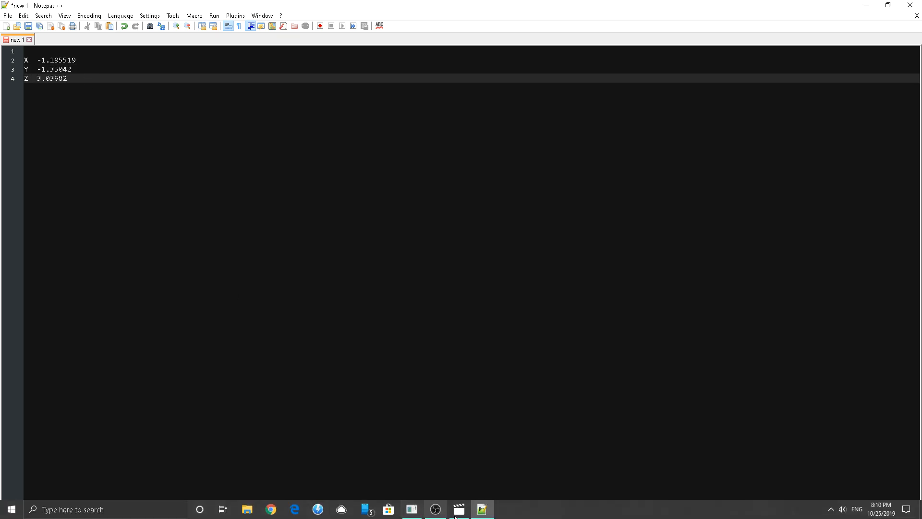
Close the DataRefTool list and minimize both the notes and the simulator to reach the desktop
click(866, 5)
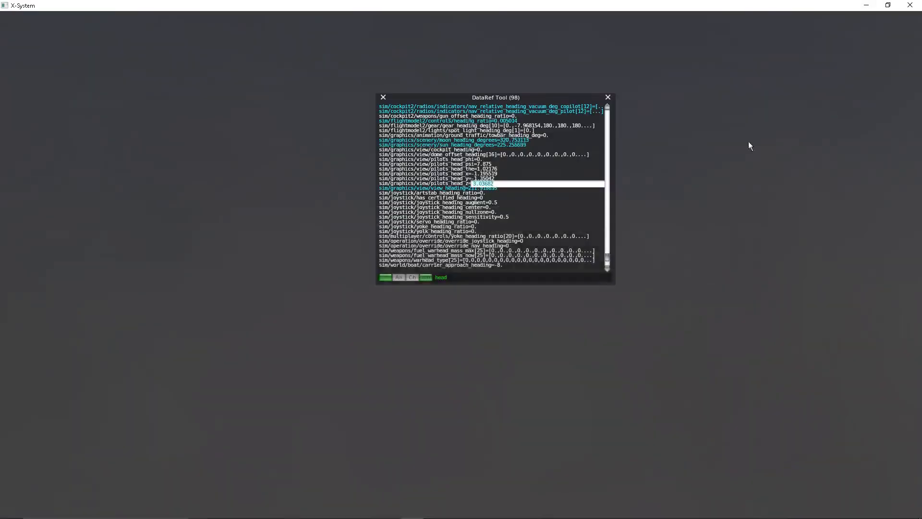
click(608, 97)
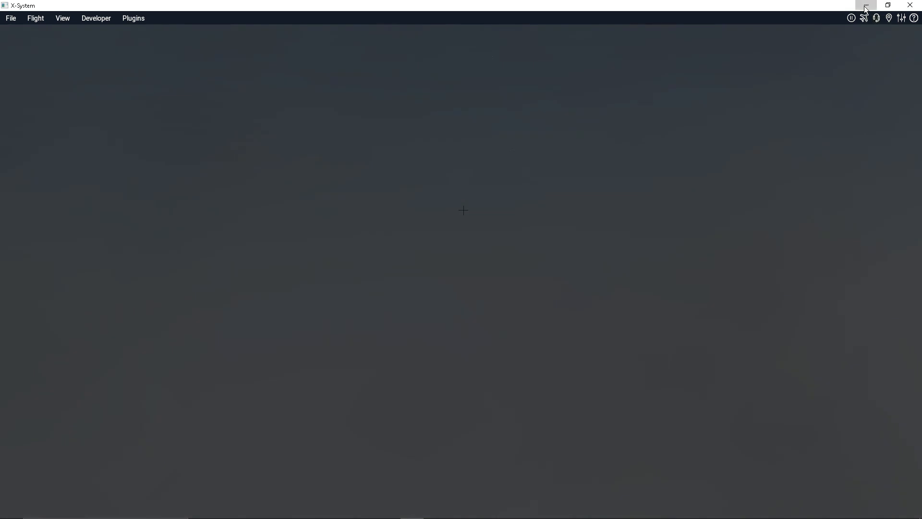
click(866, 6)
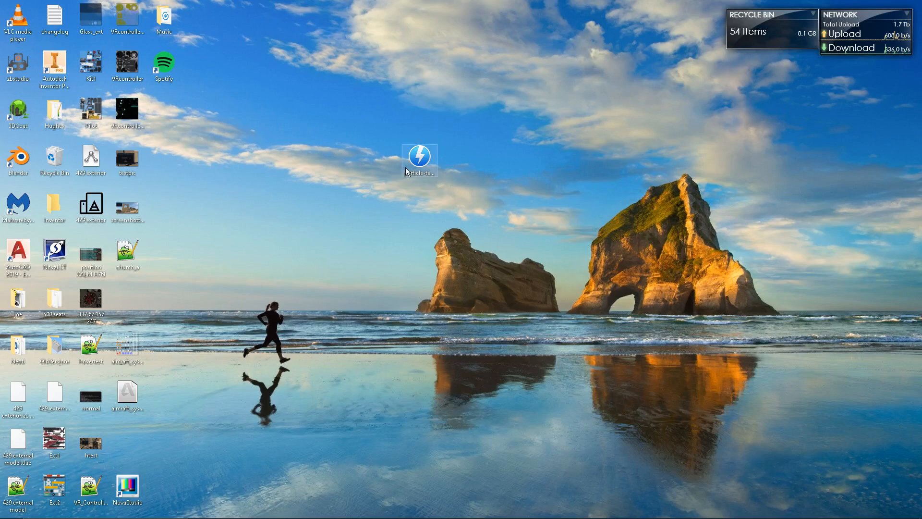
Extract the particle-template archive into its own folder with 7-Zip and place that folder beneath the archive on the desktop
mouse_move(420, 169)
mouse_down()
mouse_move(452, 208)
mouse_move(456, 77)
mouse_move(455, 137)
mouse_move(438, 166)
mouse_move(420, 164)
mouse_up()
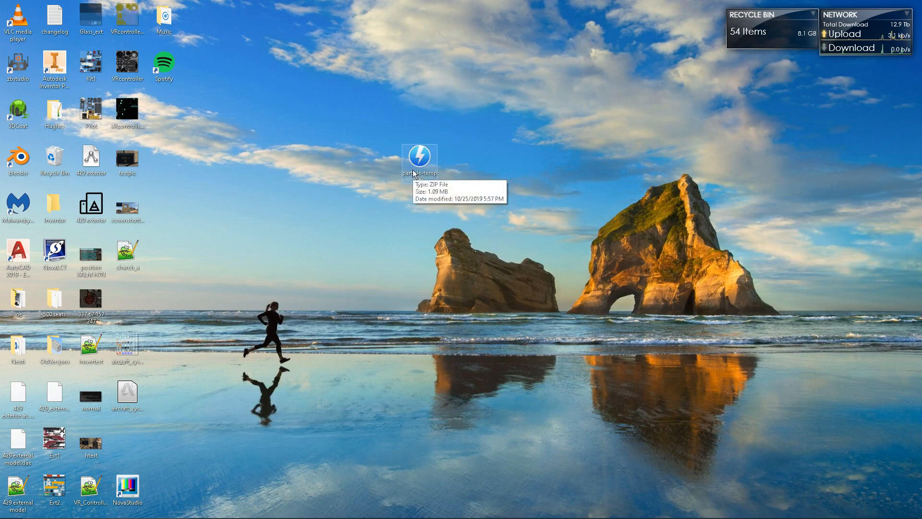
right_drag(415, 167, 416, 168)
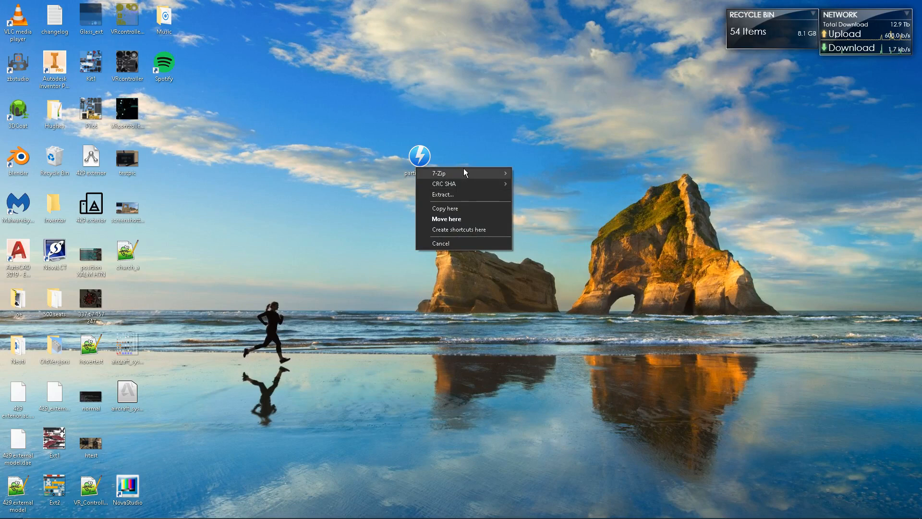
mouse_move(493, 174)
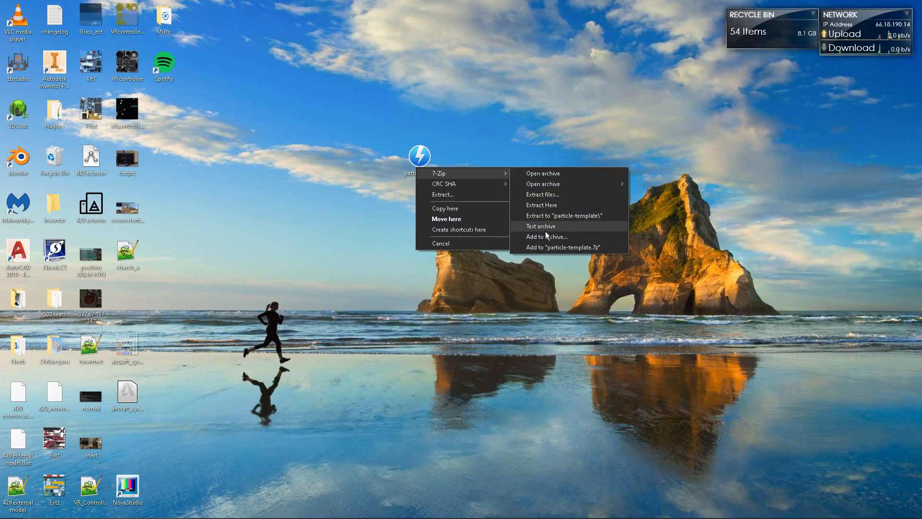
click(553, 216)
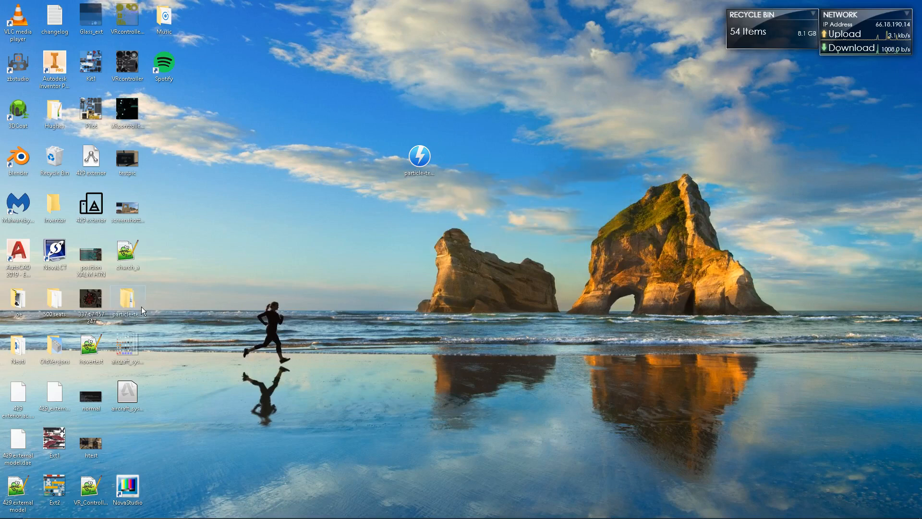
drag(391, 235, 410, 228)
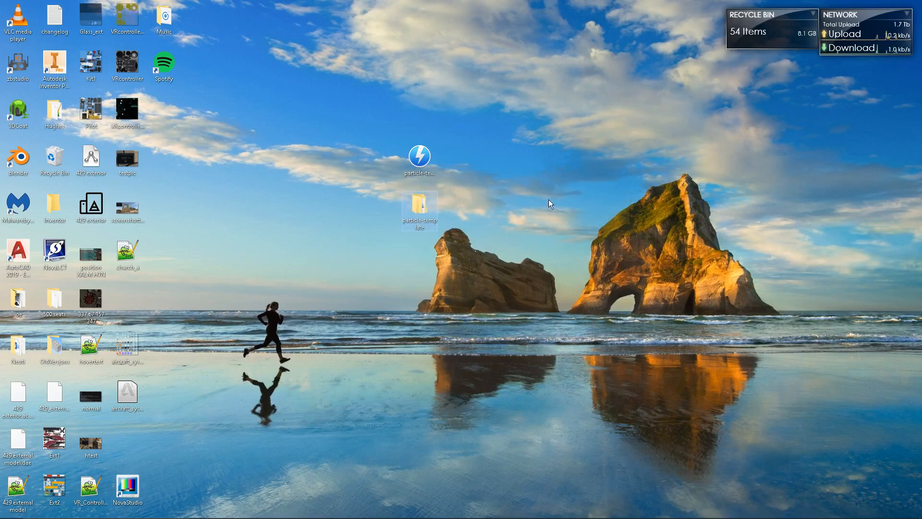
Open the extracted particle-template folder, look through the files in its particles subfolder, and return to the parent folder
right_click(420, 206)
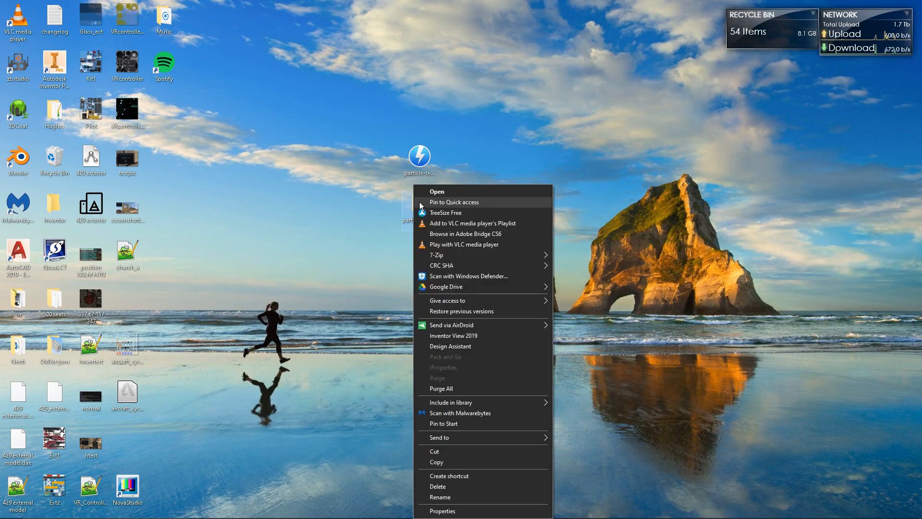
key(Escape)
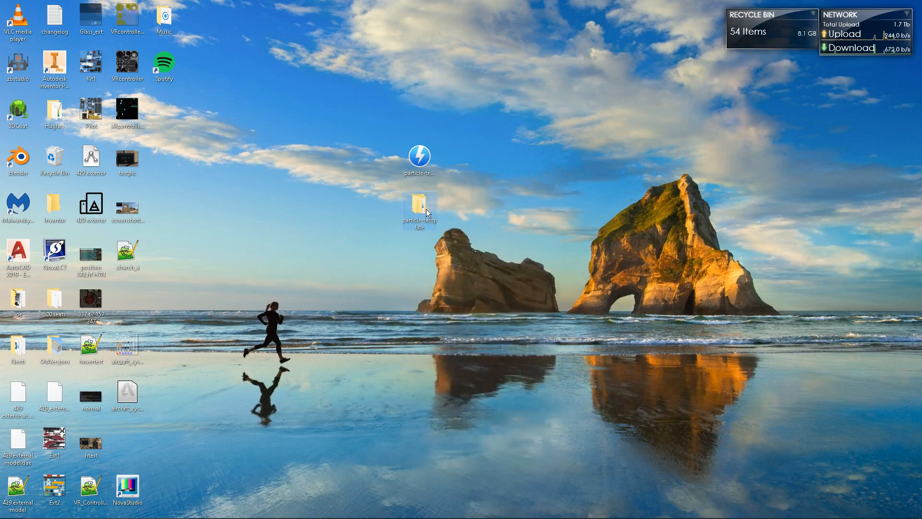
double_click(425, 209)
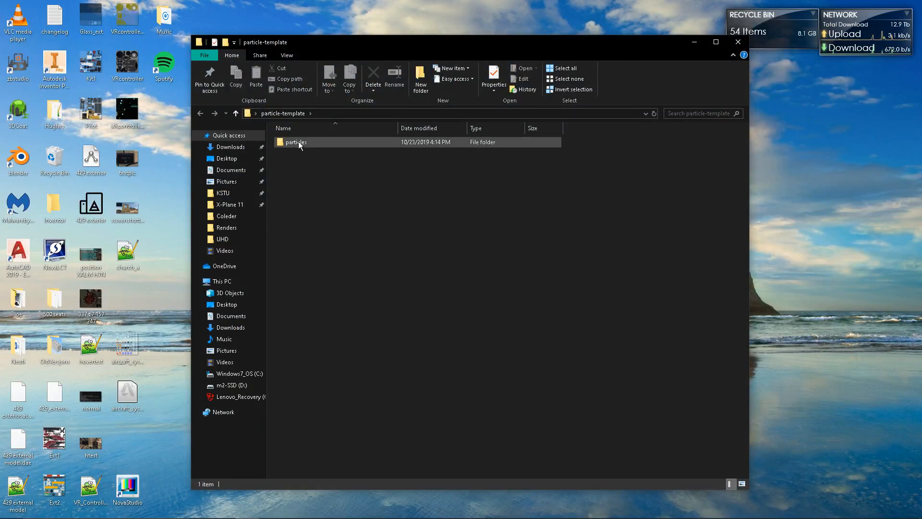
double_click(298, 141)
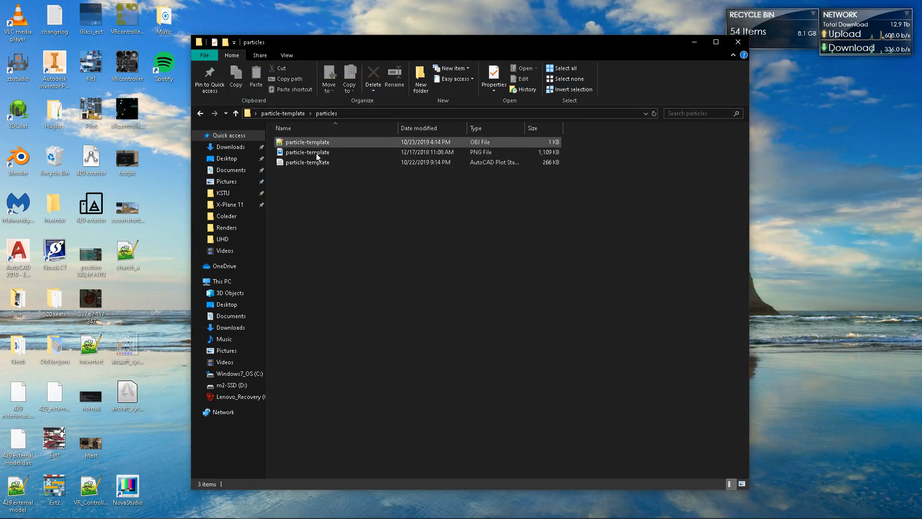
click(201, 113)
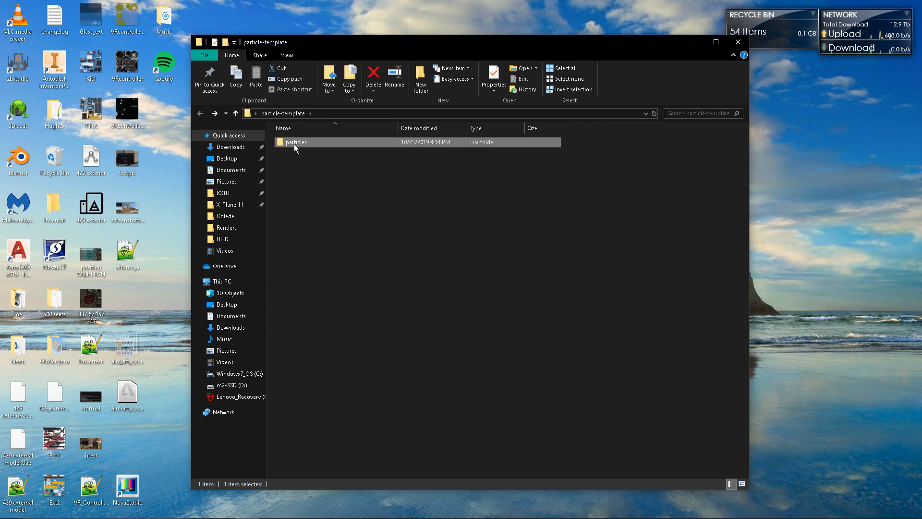
Copy the particles folder into the objects folder of Cessna 172SP, under Laminar Research in the X-Plane 11 Aircraft folder
right_click(294, 143)
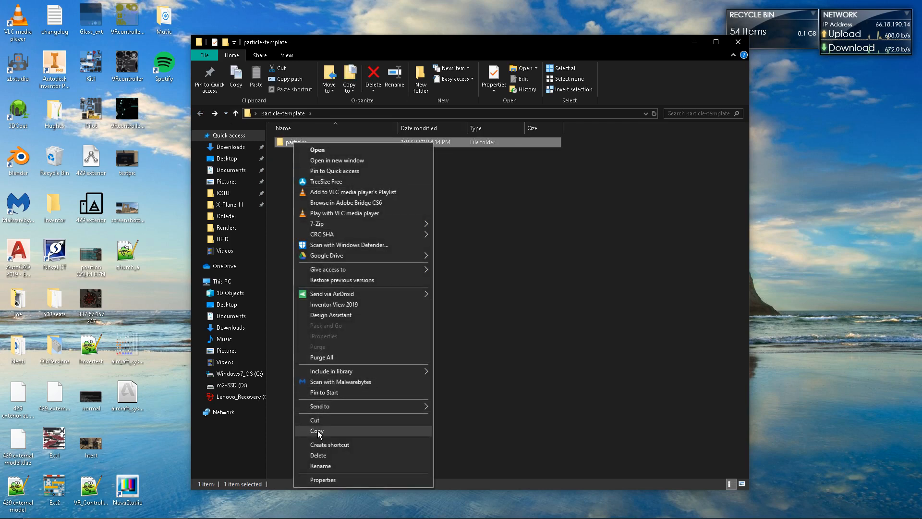
click(318, 432)
click(250, 509)
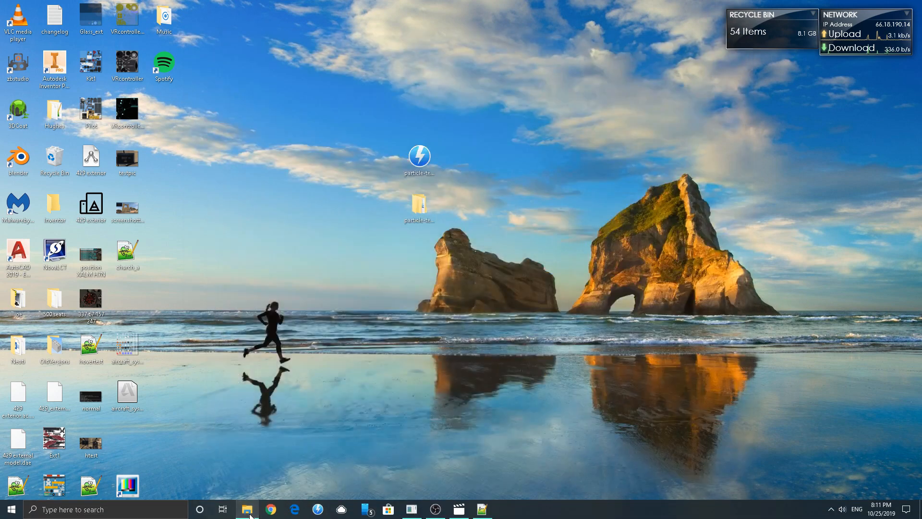
click(252, 509)
click(230, 204)
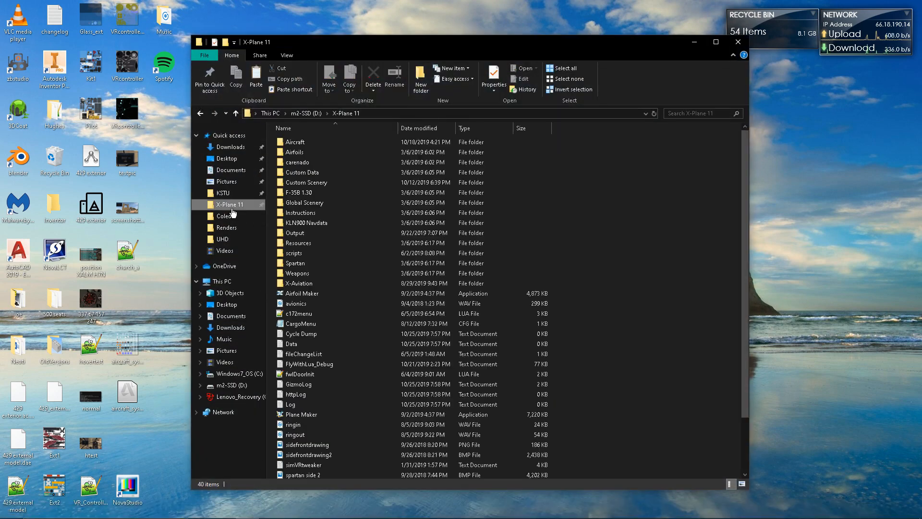
double_click(302, 144)
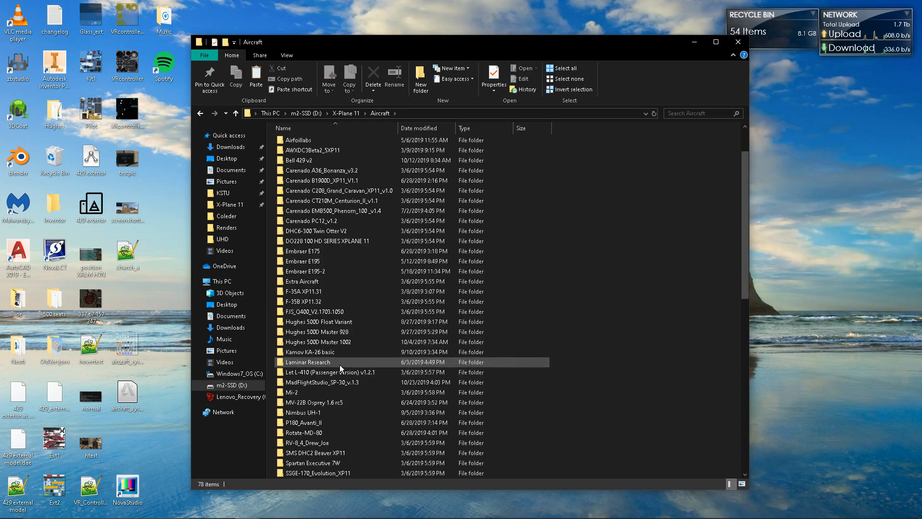
double_click(339, 364)
double_click(340, 191)
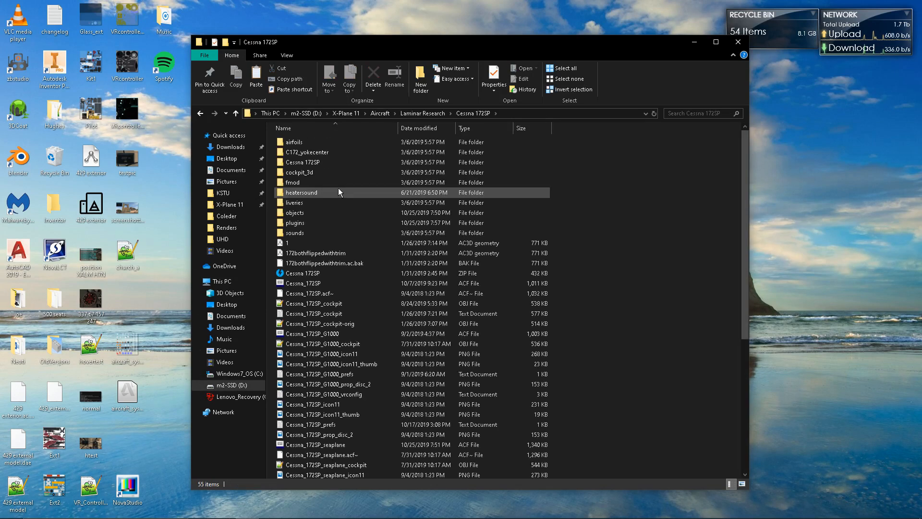
double_click(298, 214)
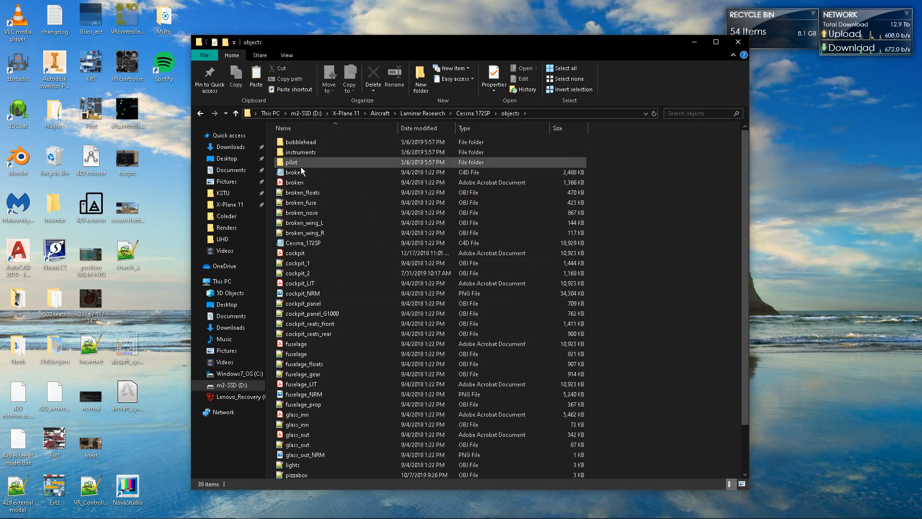
right_click(627, 252)
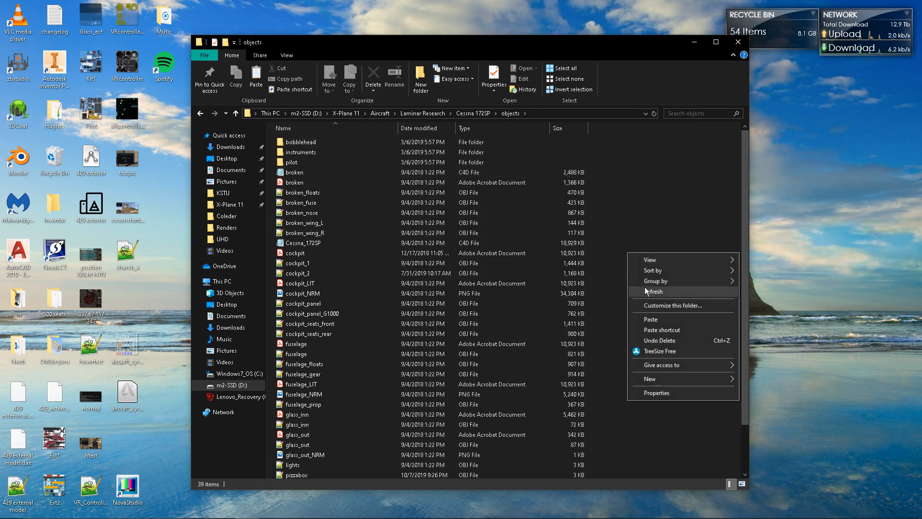
click(653, 319)
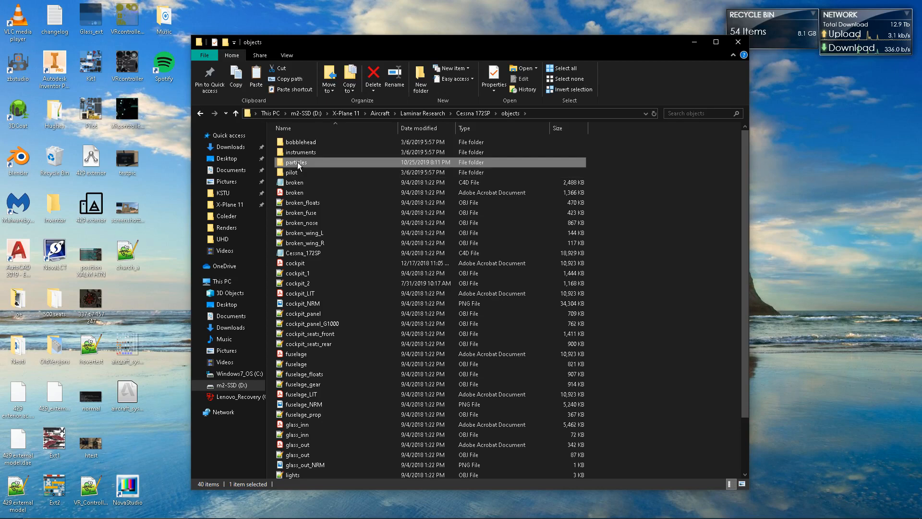
Open the pasted particles folder and rename the particle-template OBJ file as joes-test
double_click(299, 163)
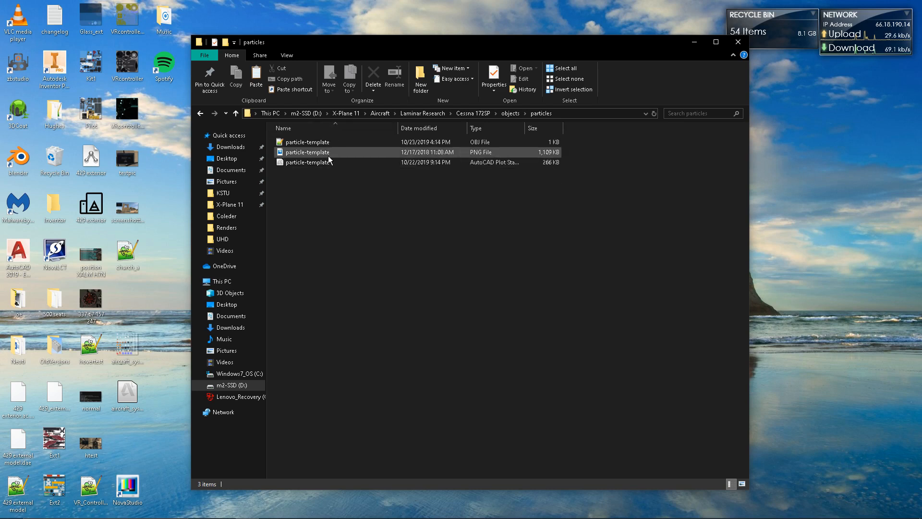
mouse_move(329, 155)
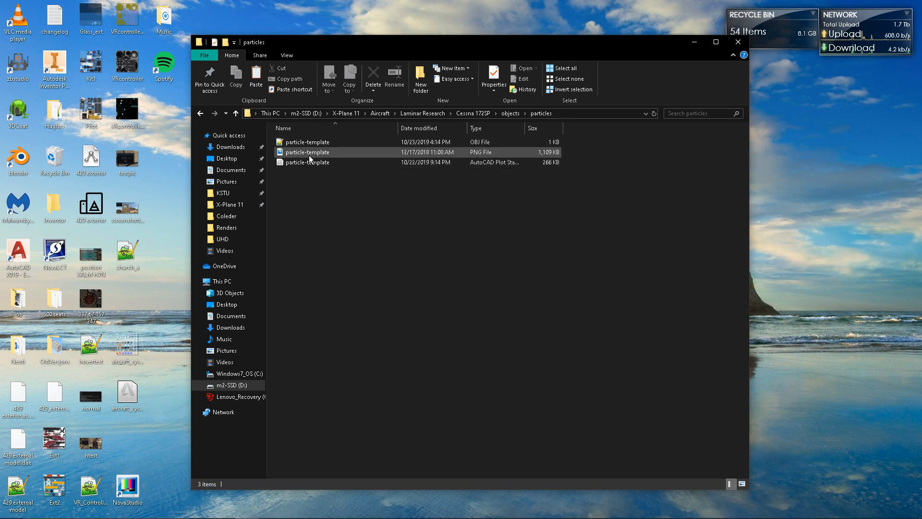
click(315, 145)
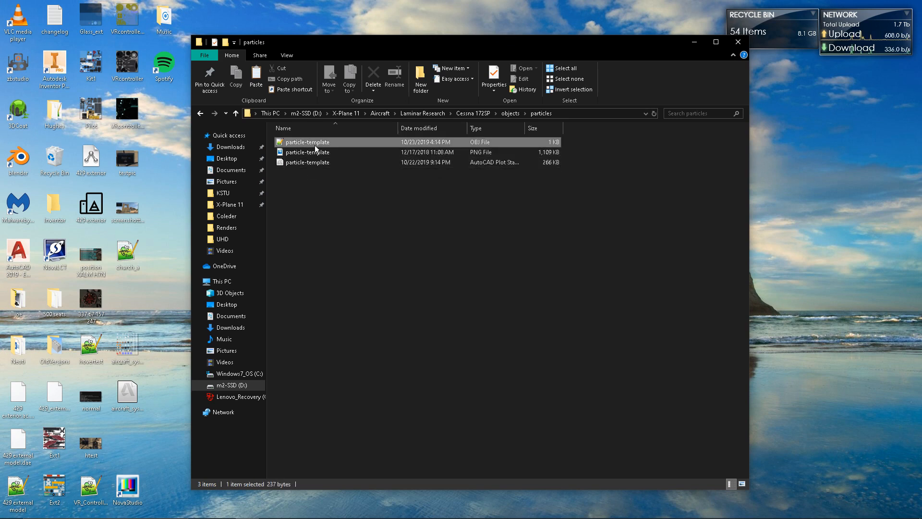
click(324, 145)
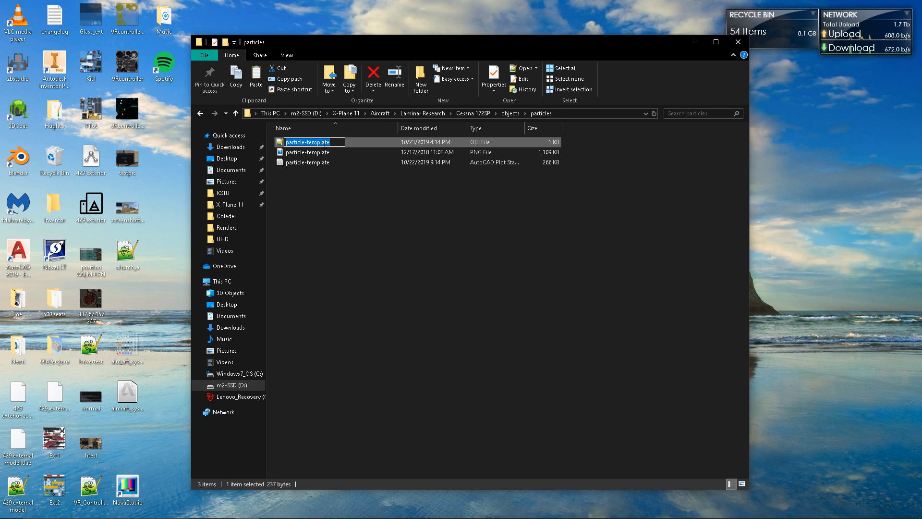
text(joes)
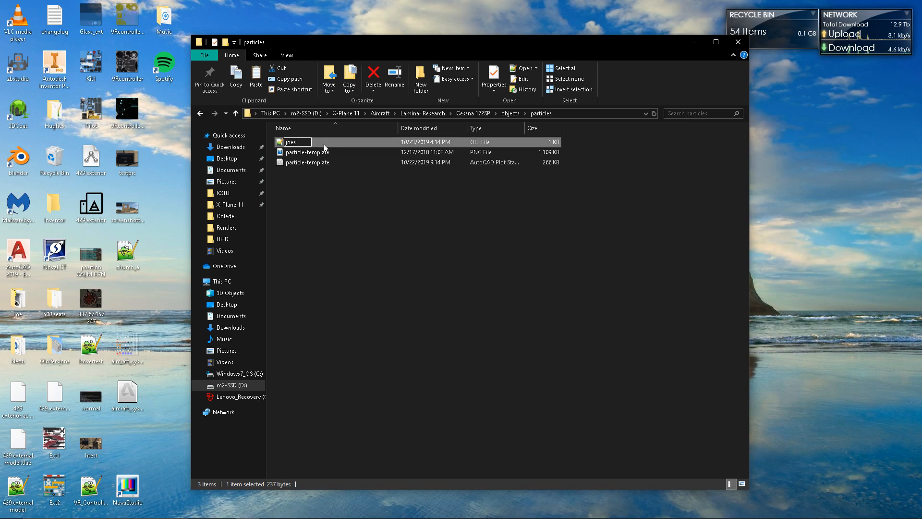
text(-test)
click(317, 157)
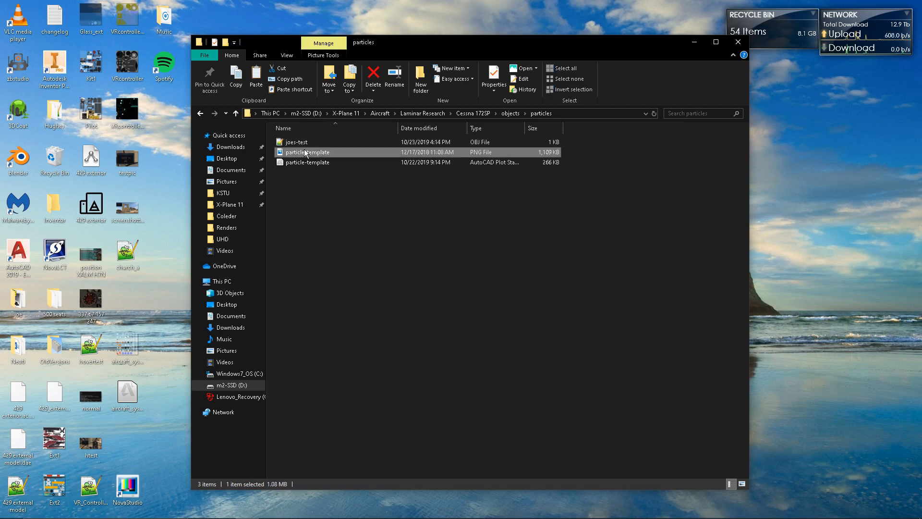
Copy the OBJ file's new name and rename the particle-template PNG and PSS files as joes-test as well
click(302, 143)
click(308, 143)
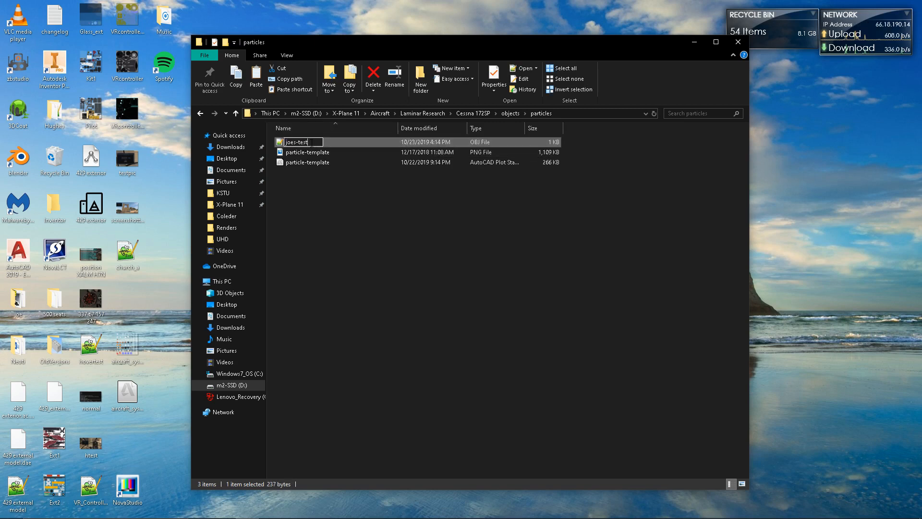
click(301, 154)
click(303, 154)
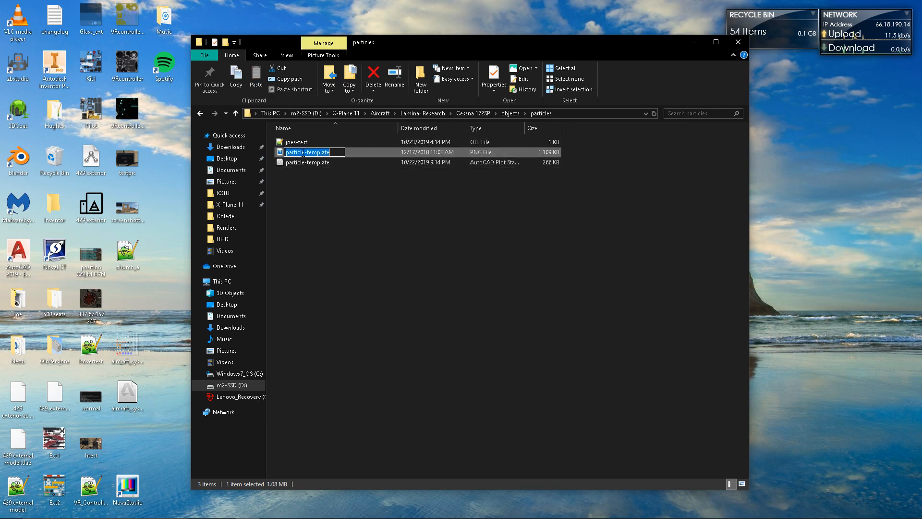
key(ctrl+v)
click(303, 163)
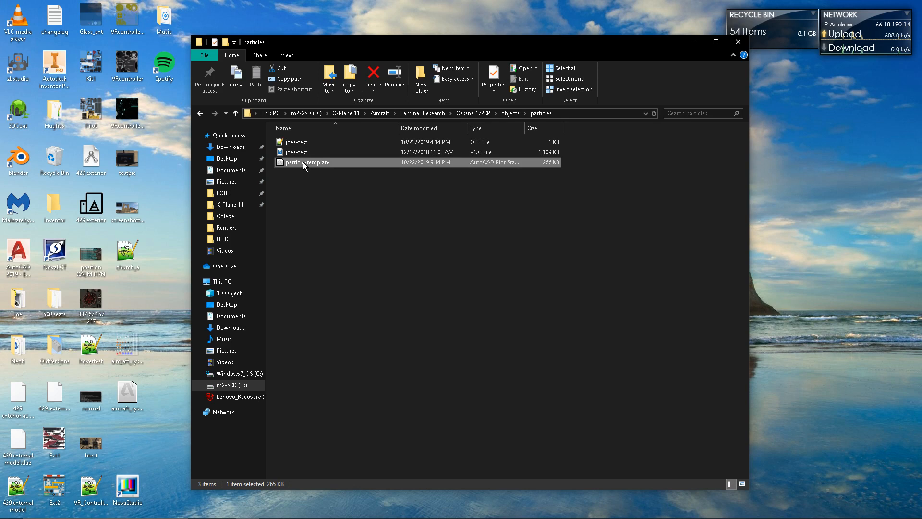
click(298, 163)
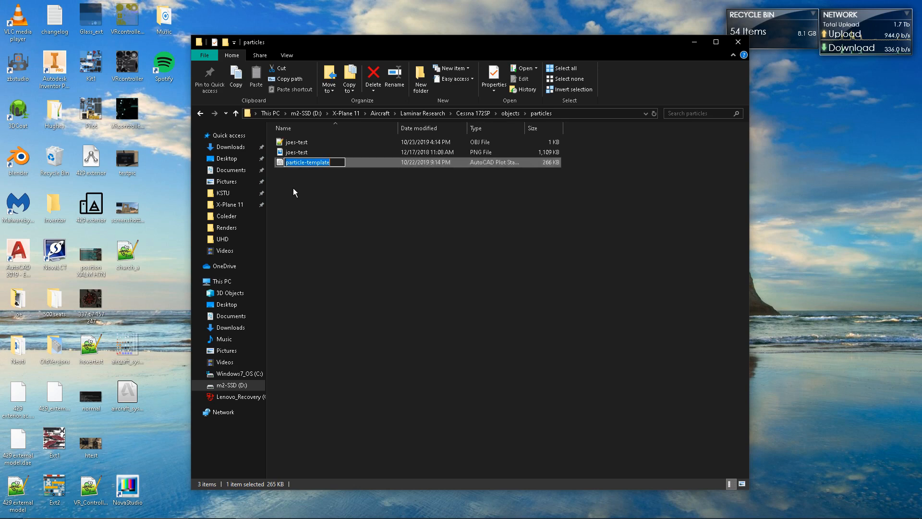
key(ctrl+v)
click(302, 174)
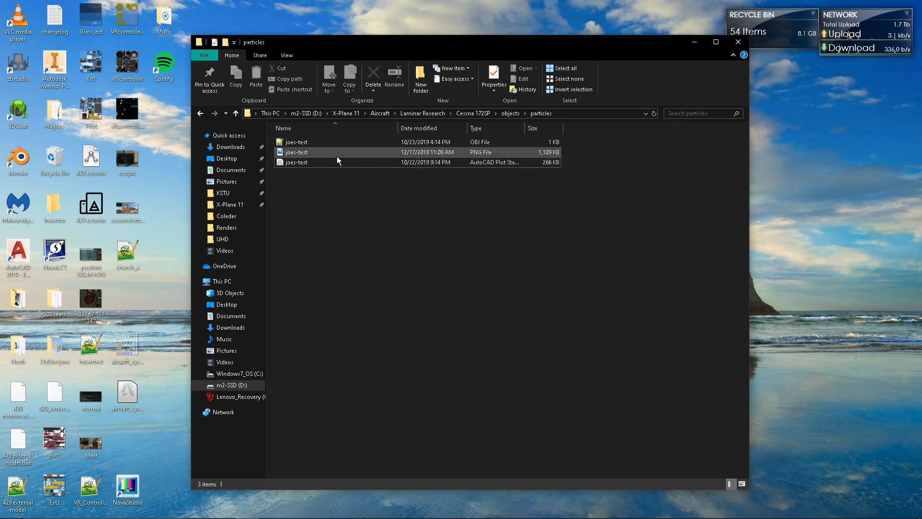
Open the joes-test PNG to examine its particle textures, close it, and return to the particles folder
click(318, 162)
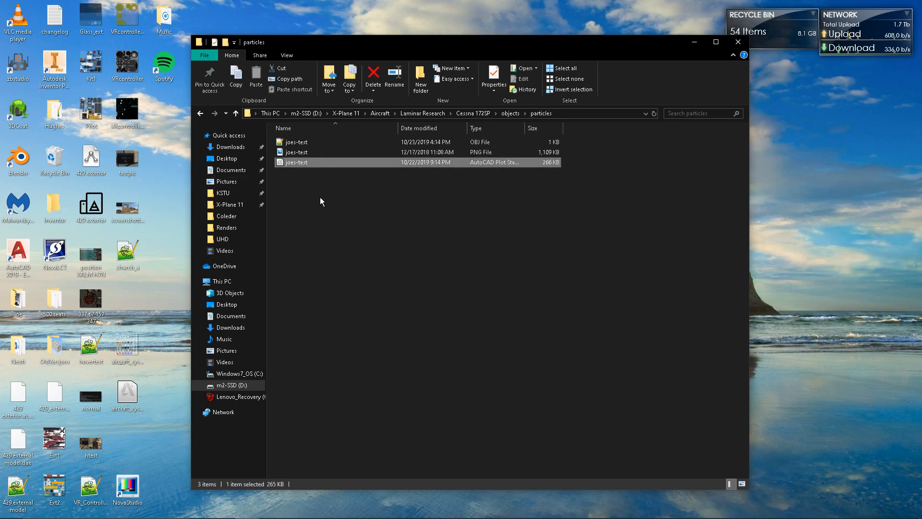
click(302, 153)
double_click(308, 152)
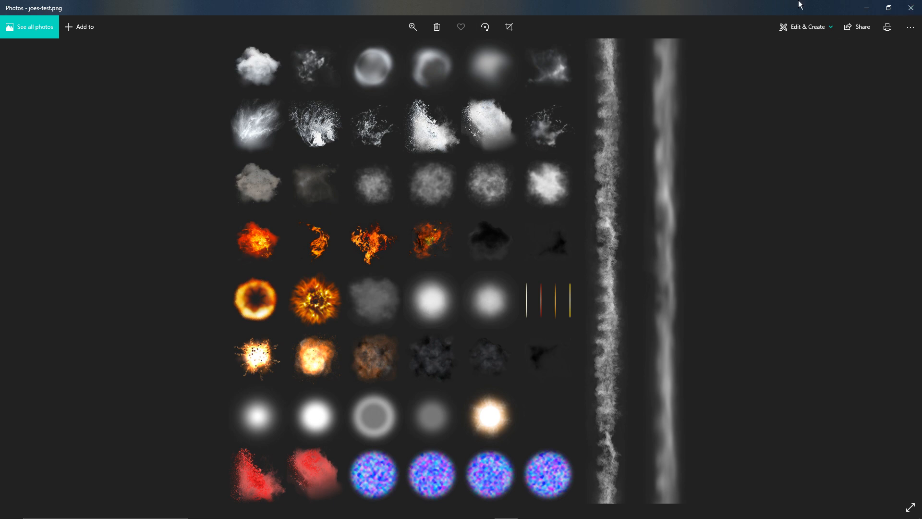
click(910, 7)
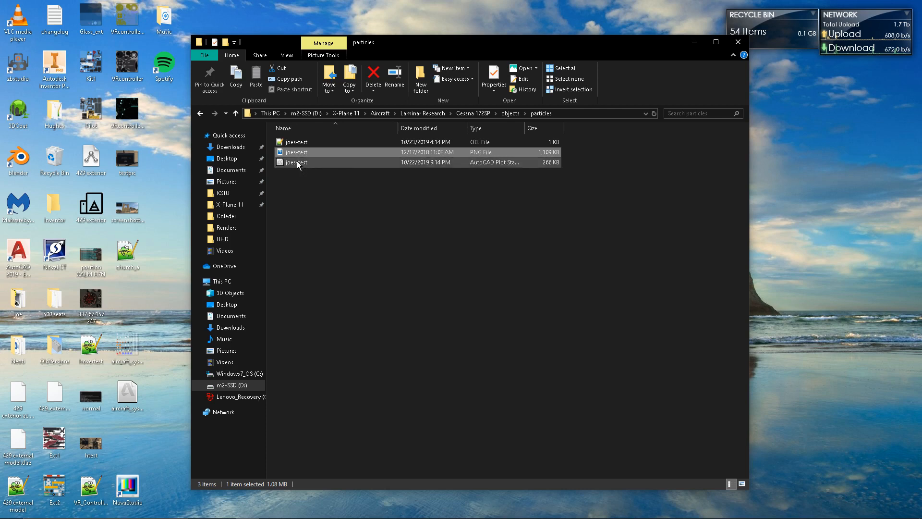
click(298, 164)
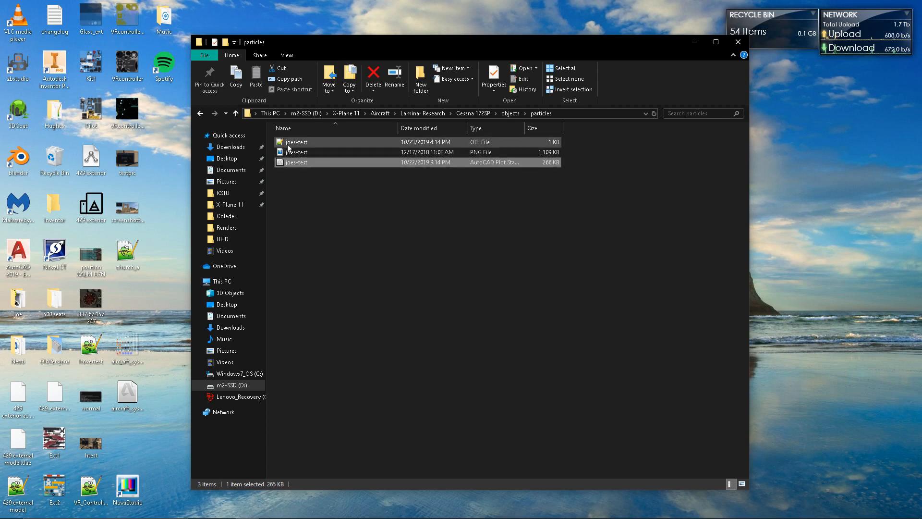
click(320, 192)
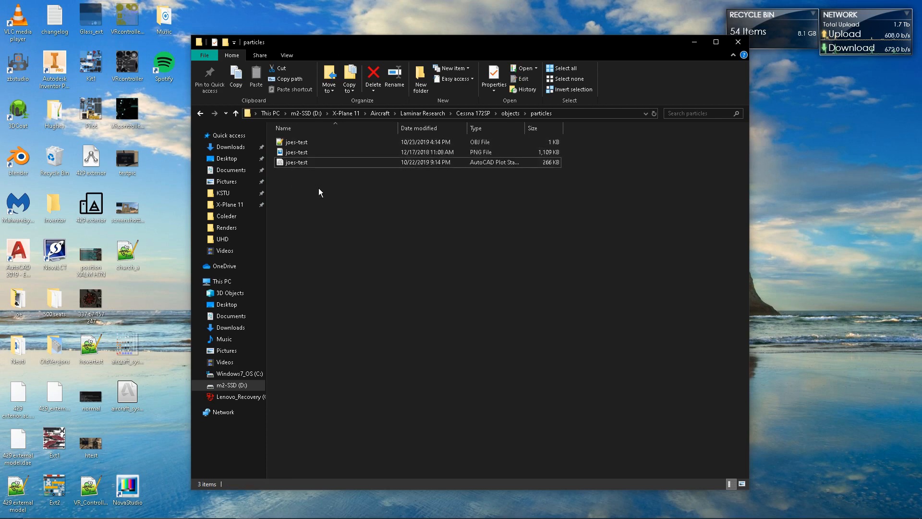
Open joes-test.obj in Notepad++ and change its TEXTURE line to joes-test.png
double_click(304, 144)
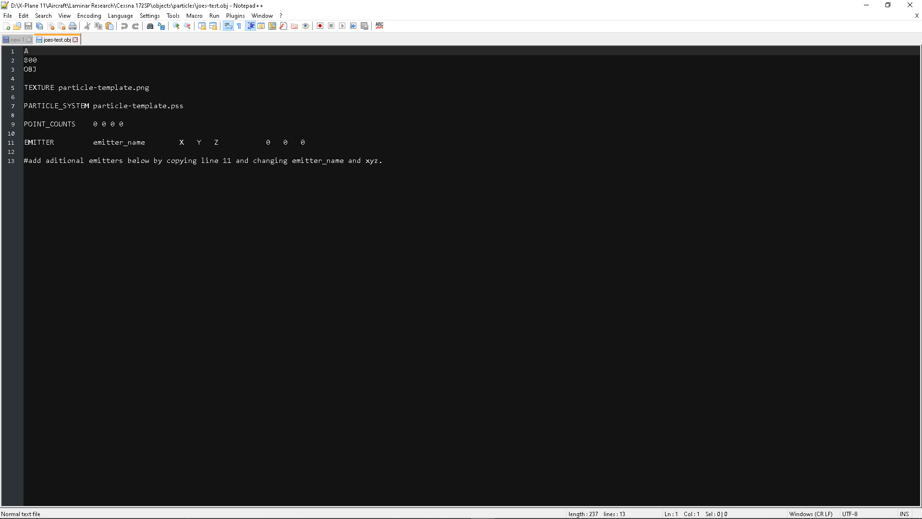
drag(58, 87, 133, 87)
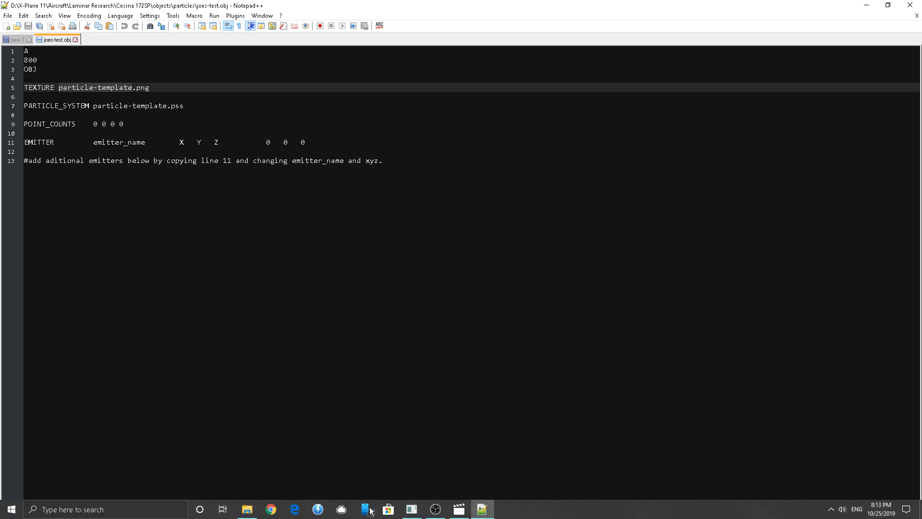
click(237, 514)
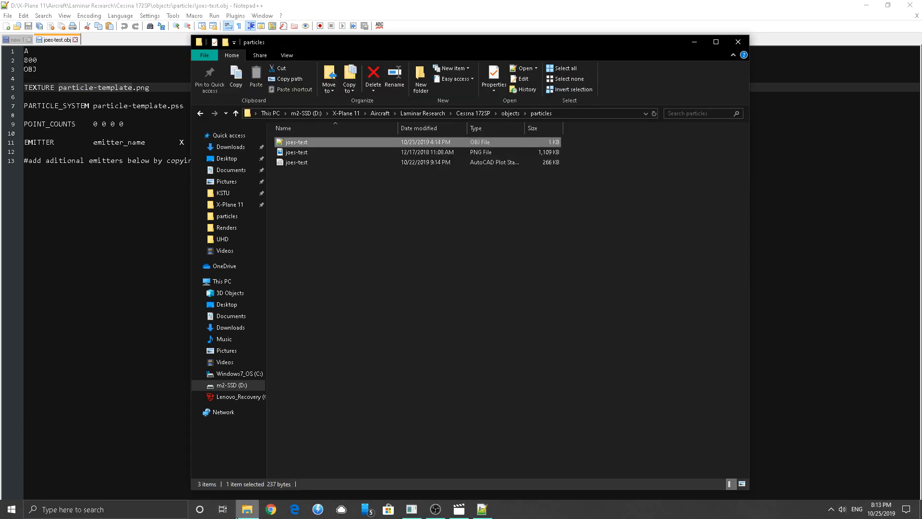
click(236, 516)
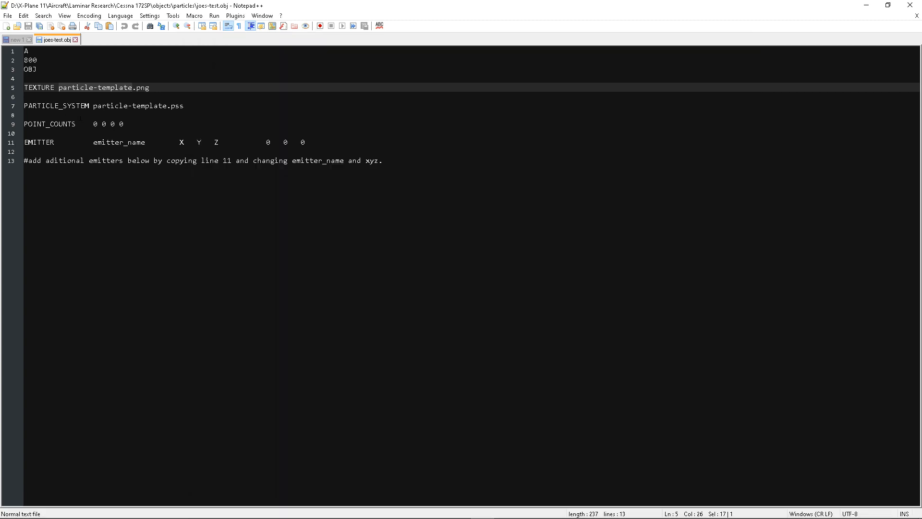
text(joes-)
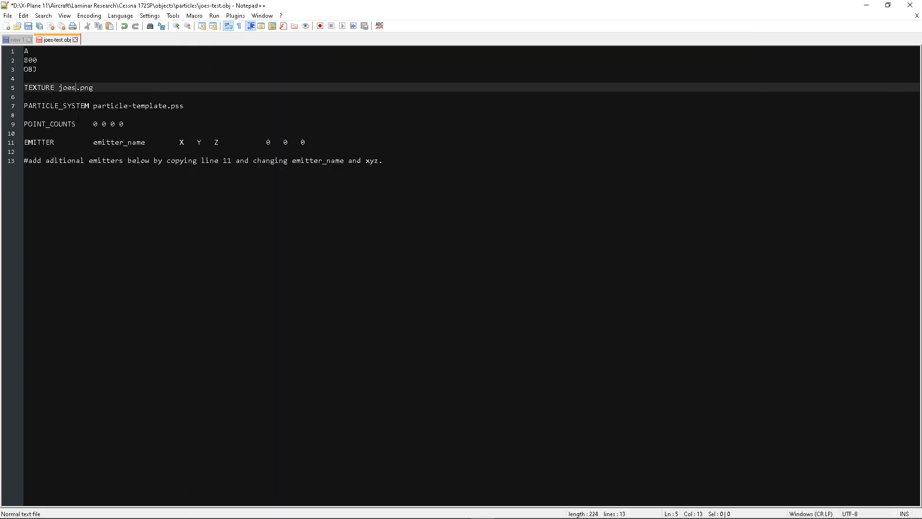
text(test)
Change the PARTICLE_SYSTEM line of joes-test.obj to joes-test.pss
drag(167, 106, 101, 110)
text(joes-t)
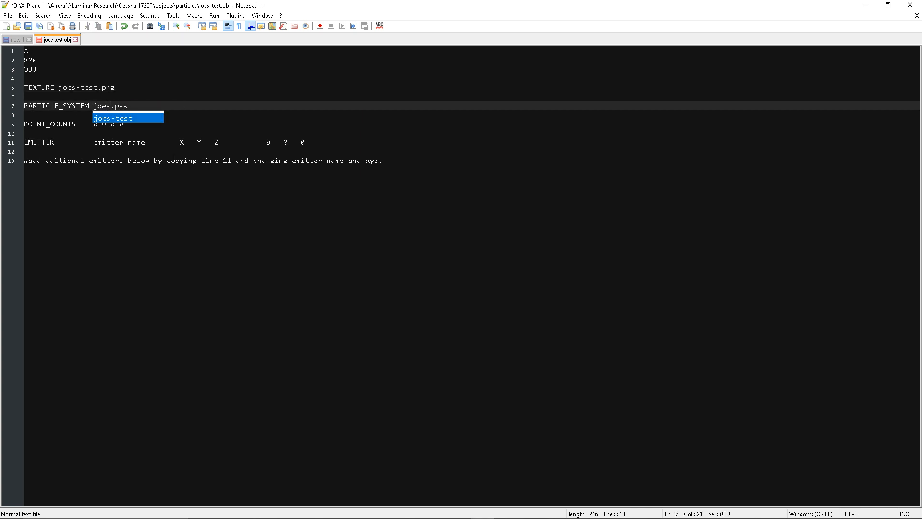
text(est)
click(114, 142)
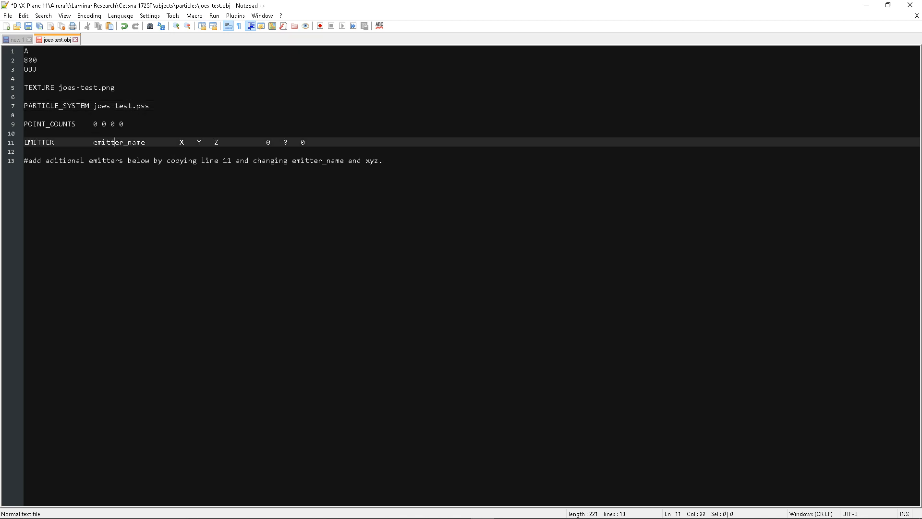
mouse_move(102, 143)
mouse_down()
mouse_move(133, 142)
mouse_move(93, 142)
mouse_up()
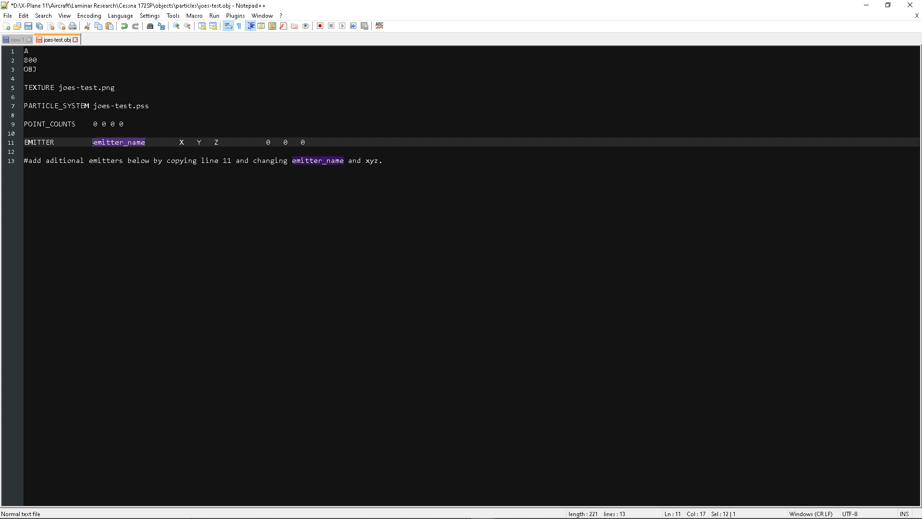
click(98, 143)
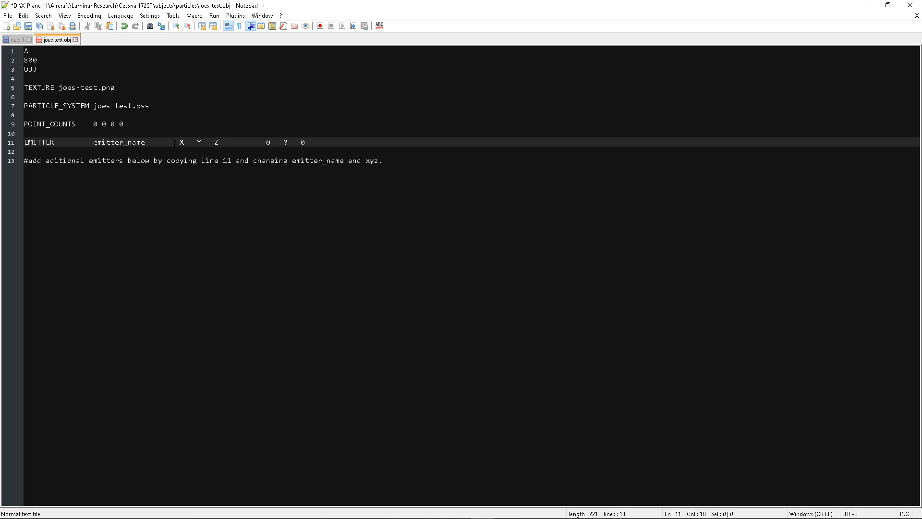
Replace the X placeholder in the EMITTER line of joes-test.obj with the noted coordinate -1.195519
click(17, 41)
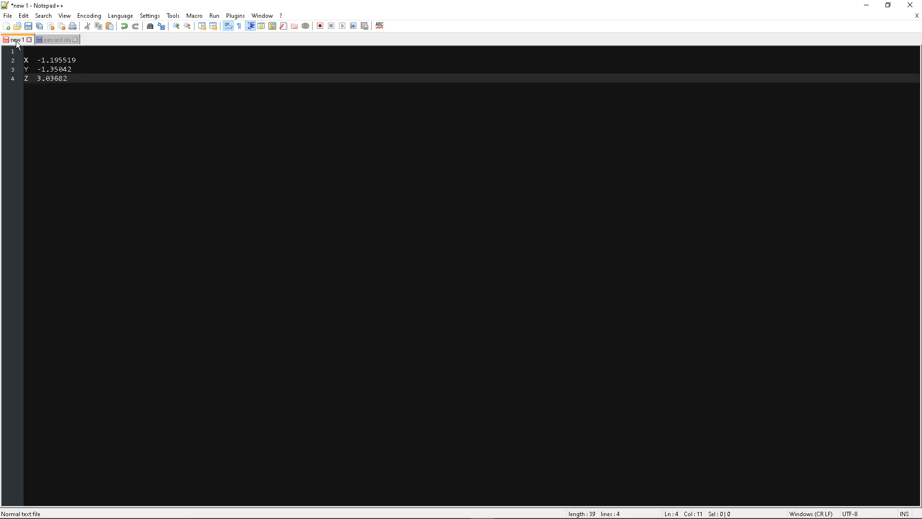
drag(76, 60, 39, 62)
key(ctrl+c)
click(52, 40)
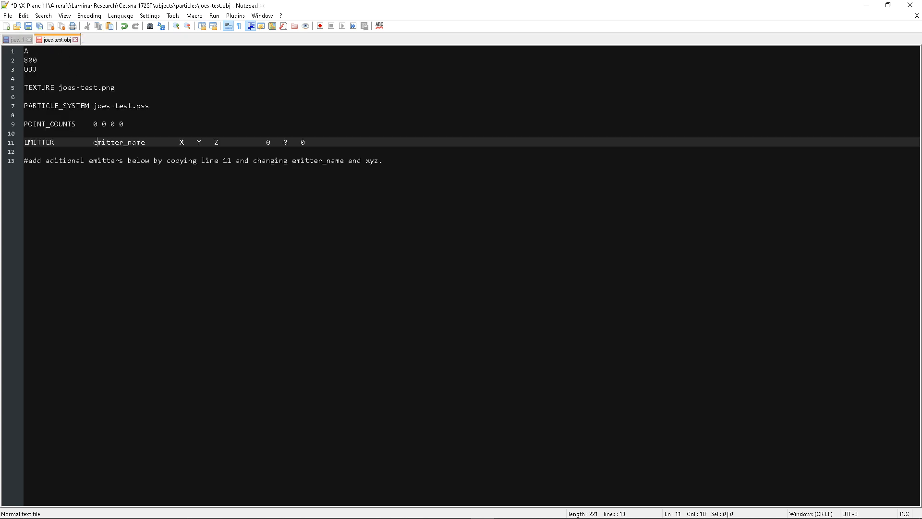
double_click(182, 143)
key(ctrl+v)
Replace the Y placeholder in the EMITTER line with the noted coordinate -1.35042
click(18, 39)
drag(72, 69, 37, 70)
key(ctrl+c)
click(62, 41)
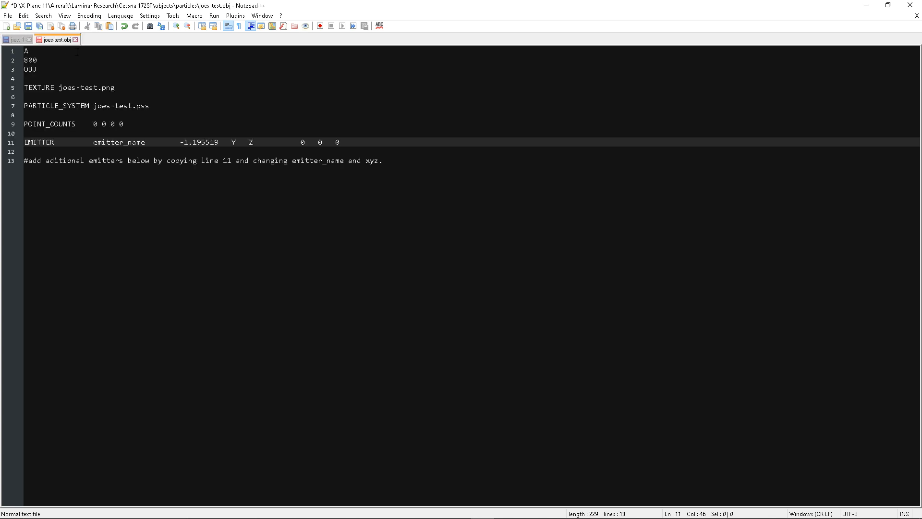
double_click(234, 143)
key(ctrl+v)
Replace the Z placeholder in the EMITTER line with the noted coordinate 3.03682 and save joes-test.obj
click(24, 41)
drag(70, 79, 37, 79)
key(ctrl+c)
click(54, 43)
double_click(285, 142)
key(ctrl+v)
click(29, 26)
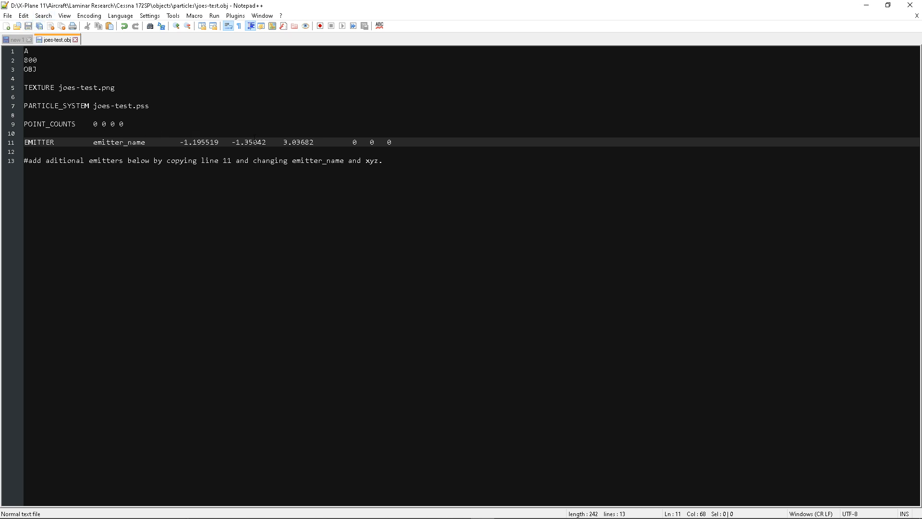
Duplicate the completed EMITTER line below the original, leaving a blank line between the two
drag(396, 143, 24, 142)
key(ctrl+c)
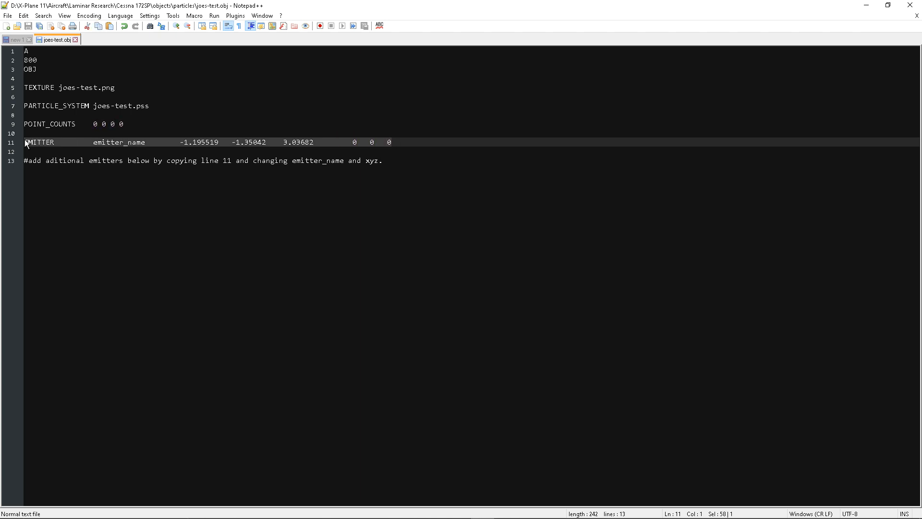
click(399, 142)
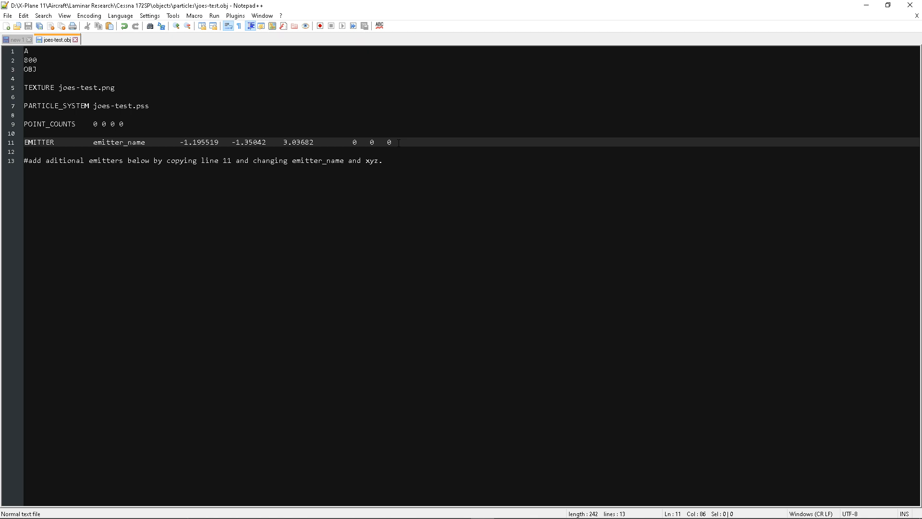
key(Return)
key(Return)
key(ctrl+v)
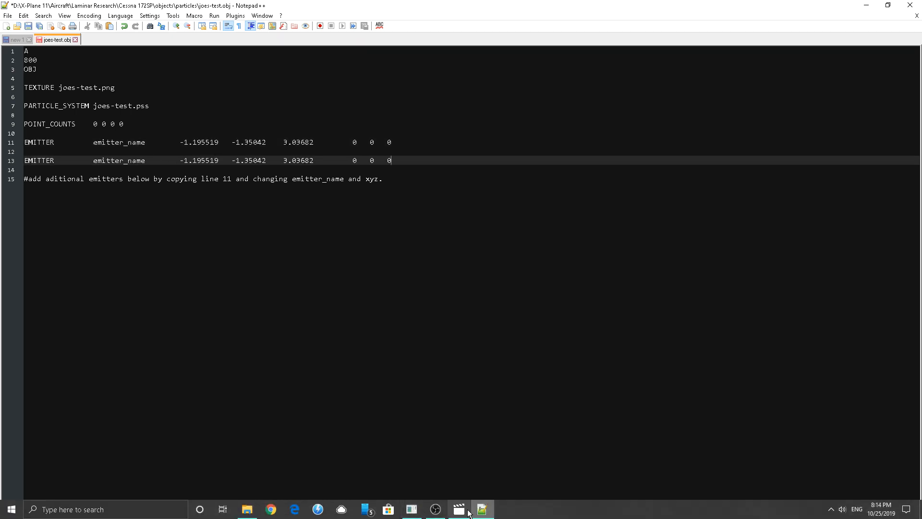
Switch to the X-Plane simulator and examine both floats of the Cessna from an external view behind the aircraft
click(412, 512)
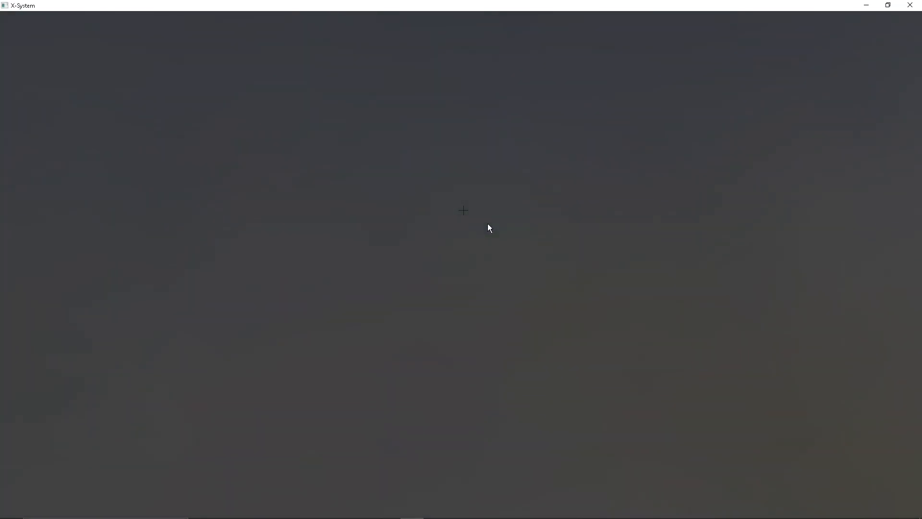
right_drag(491, 227, 369, 290)
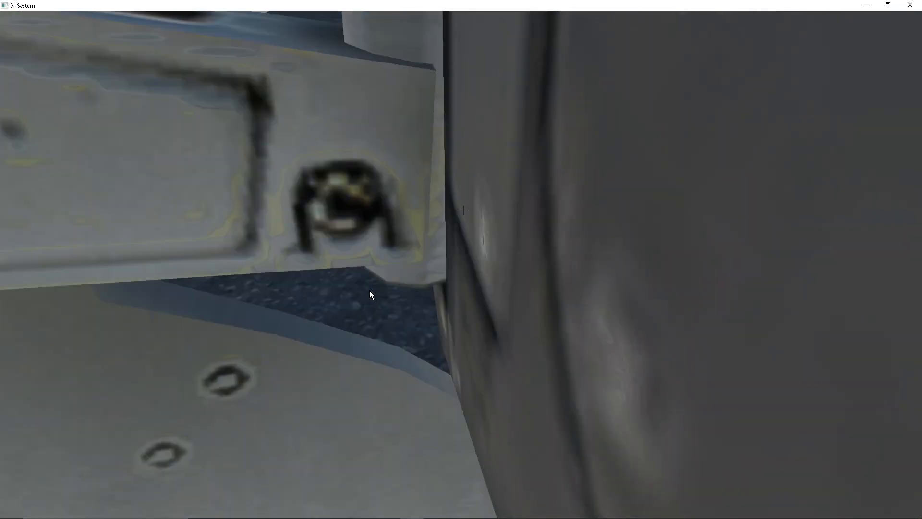
key(shift+4)
right_drag(407, 241, 696, 244)
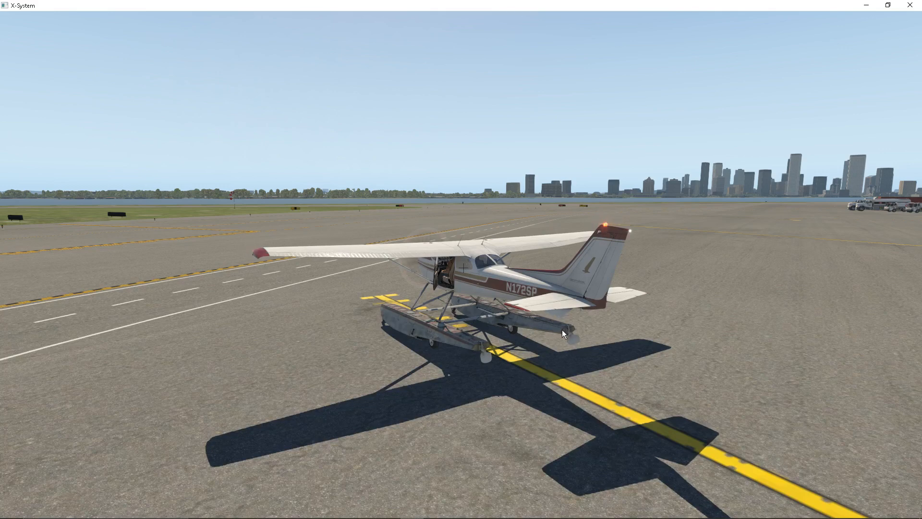
right_drag(506, 344, 393, 334)
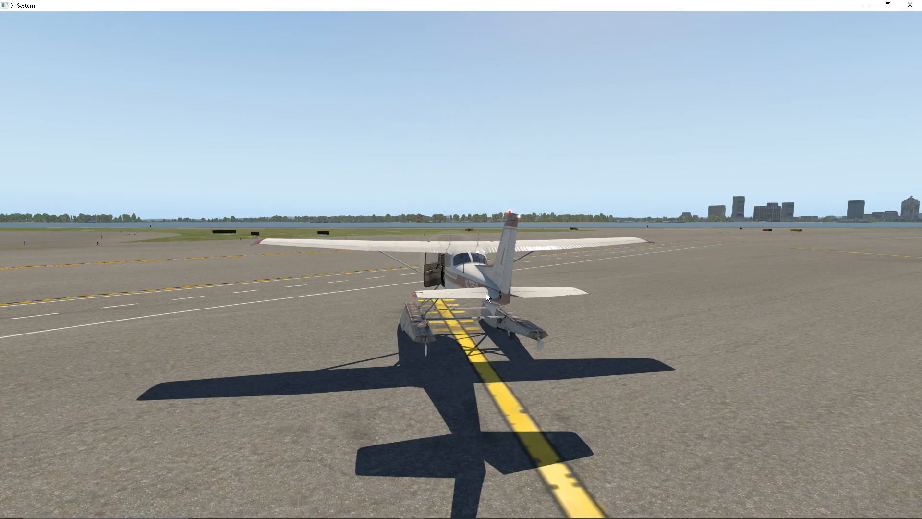
right_drag(460, 276, 454, 269)
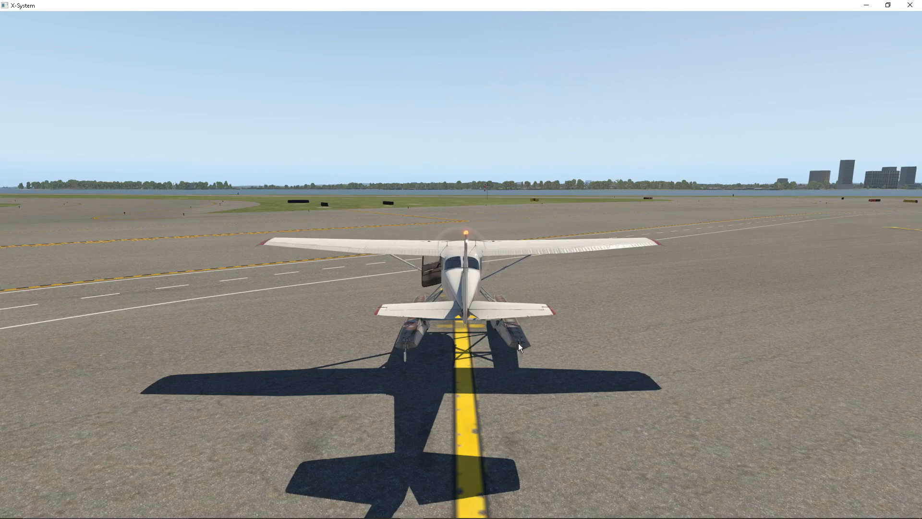
right_drag(512, 344, 491, 371)
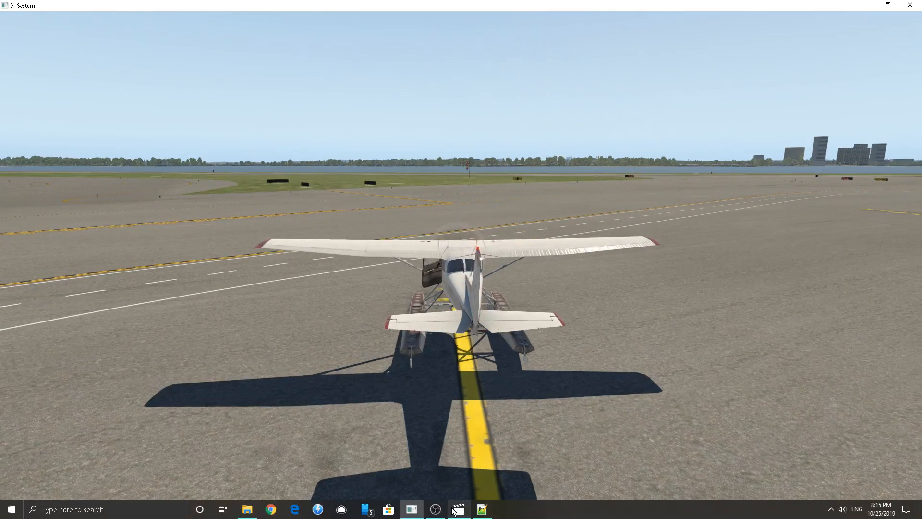
Return to joes-test.obj in Notepad++, change the second emitter's X coordinate to 1.195519, and save the file
click(484, 508)
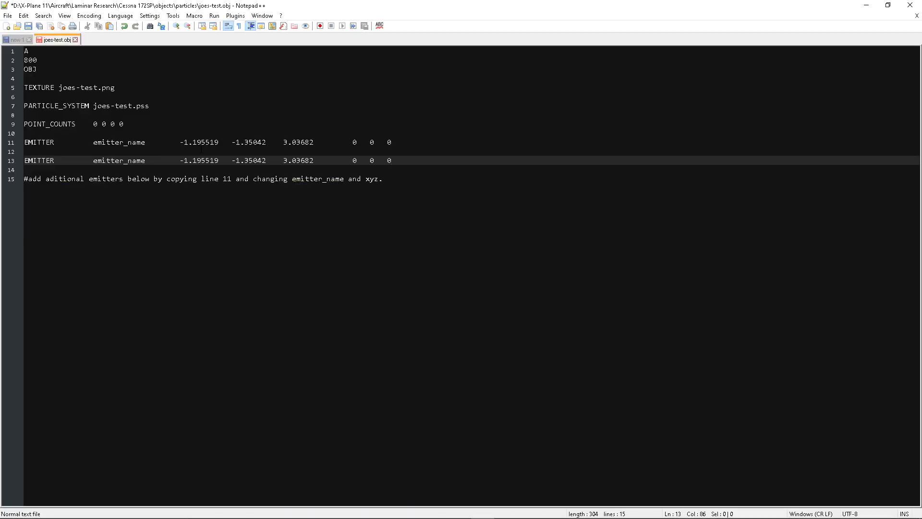
double_click(186, 161)
key(Left)
key(BackSpace)
click(28, 26)
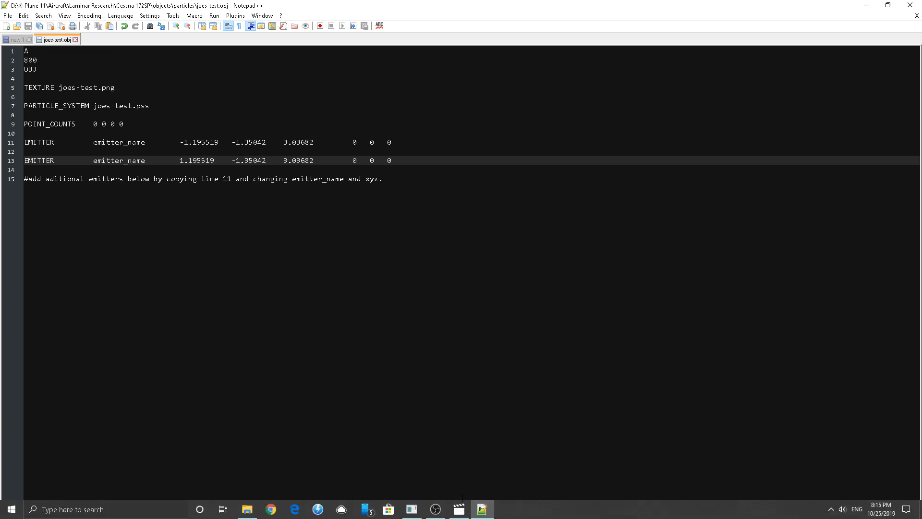
mouse_move(482, 508)
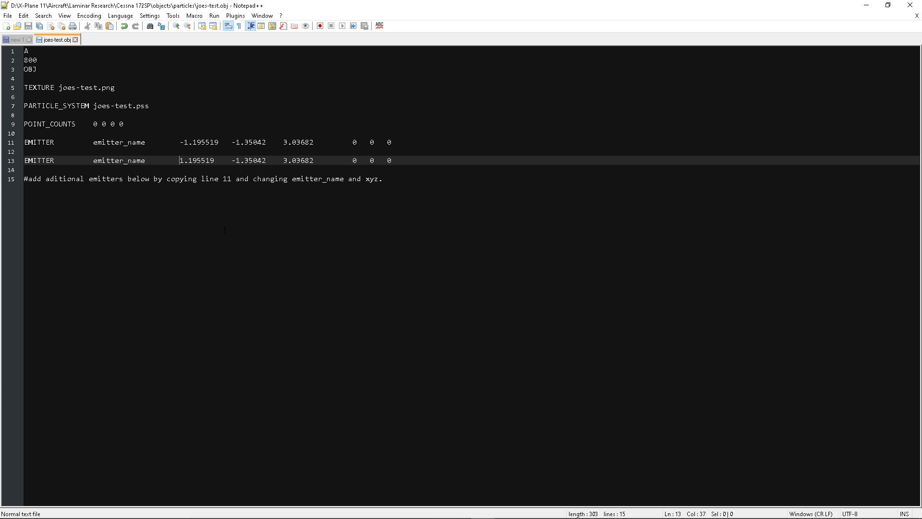
key(ctrl+End)
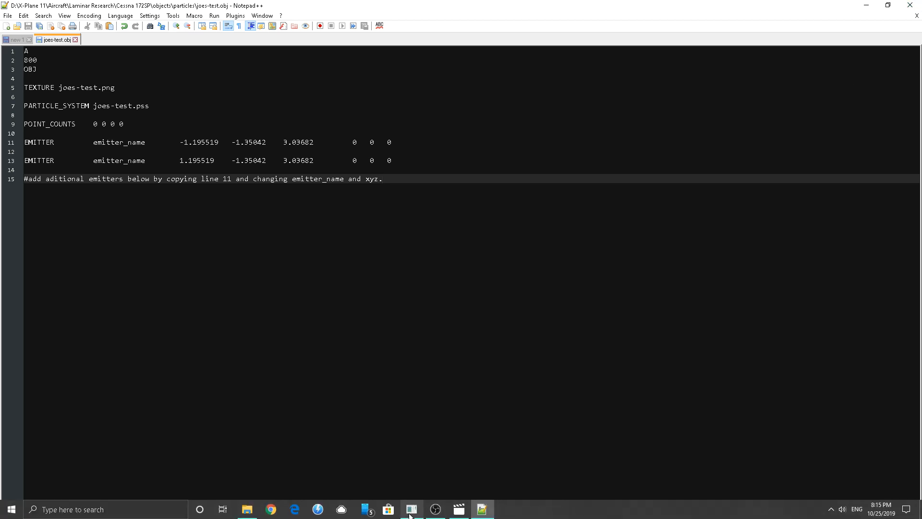
Examine the floatplane from its side in the X-Plane simulator, then return to Notepad++
click(412, 508)
right_drag(353, 321, 448, 317)
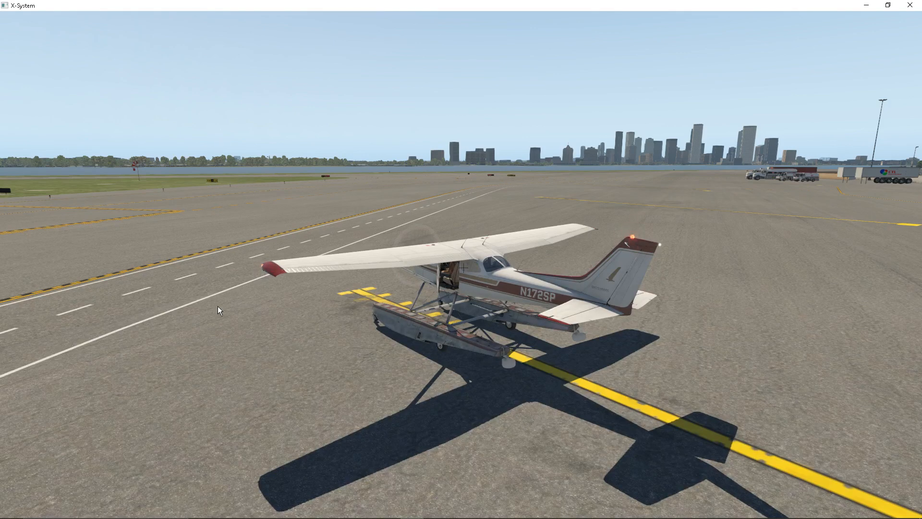
right_drag(407, 405, 542, 356)
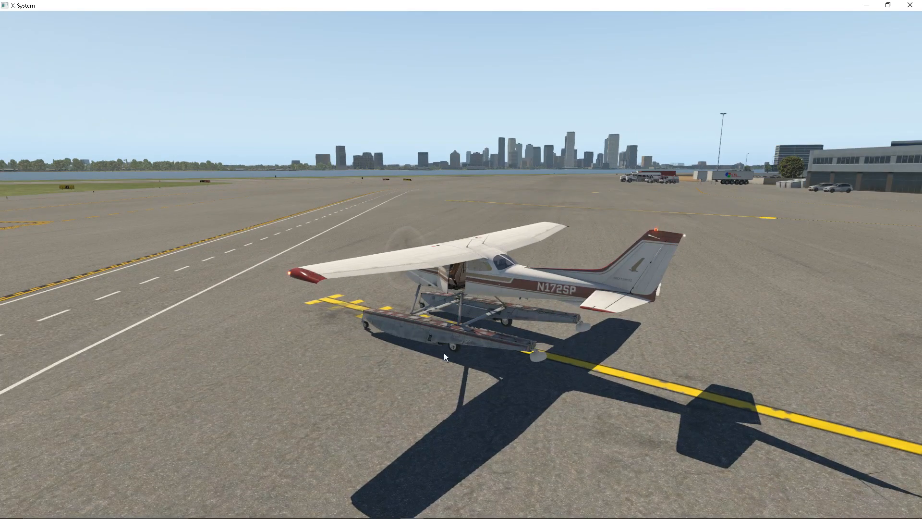
click(481, 509)
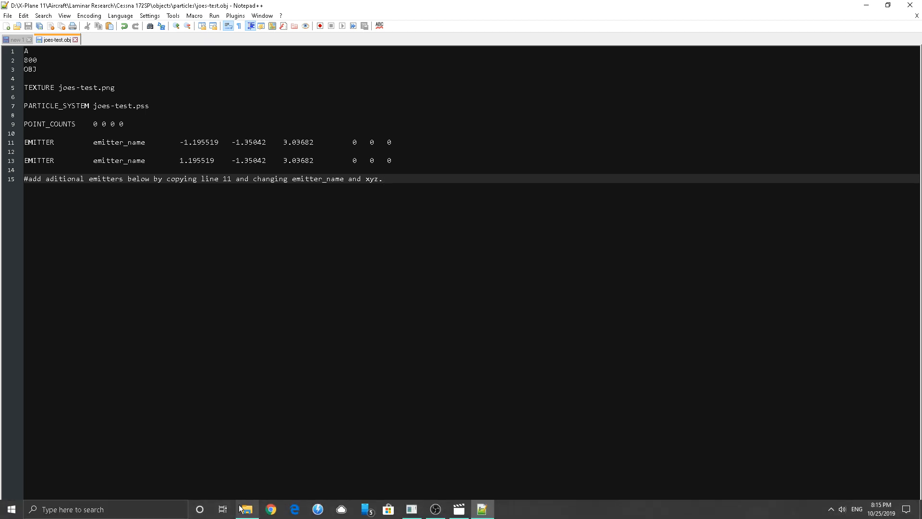
Go to the X-Plane 11 folder in File Explorer and launch Plane Maker
click(241, 508)
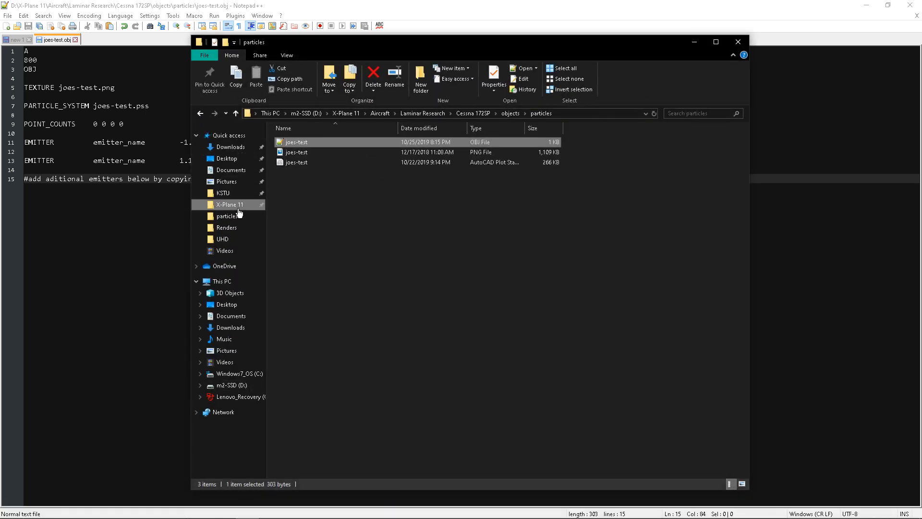
click(238, 206)
scroll(341, 413, down, 2)
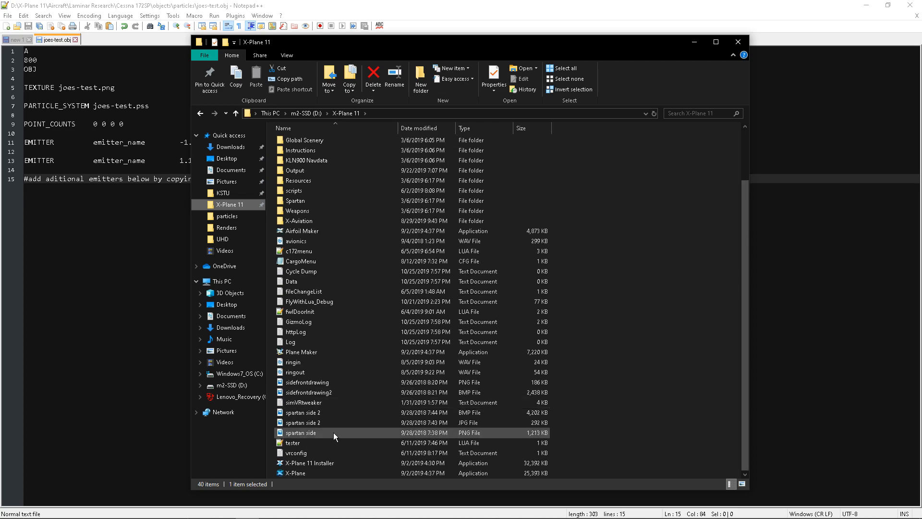
click(307, 353)
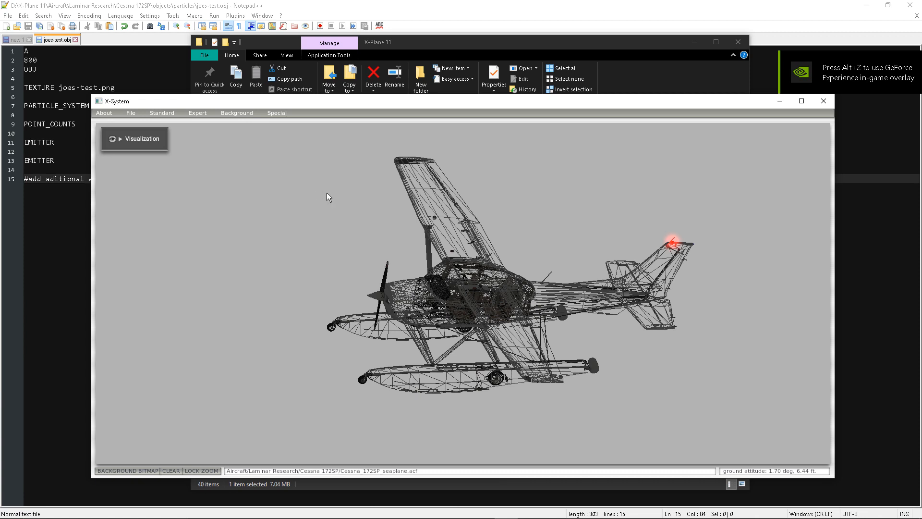
Open the aircraft Cessna_172SP_seaplane.acf from the Laminar Research Cessna 172SP folder in Plane Maker
click(131, 114)
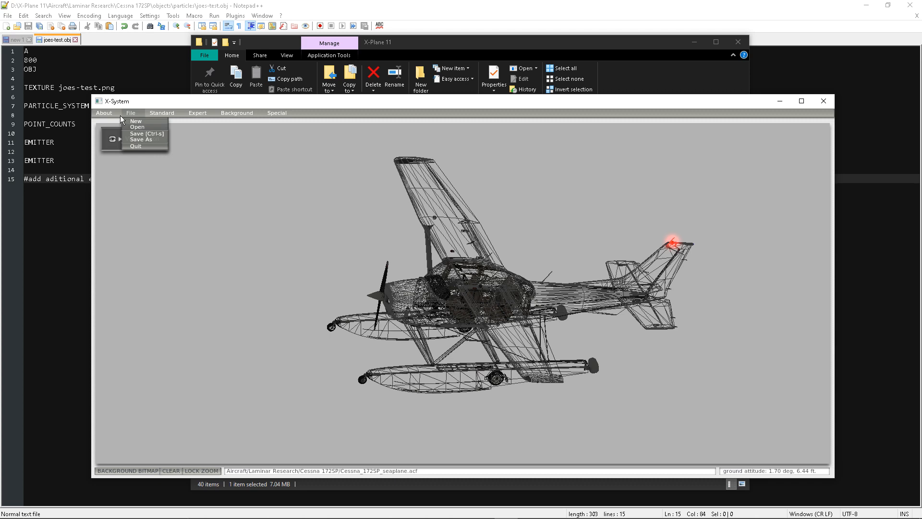
click(137, 127)
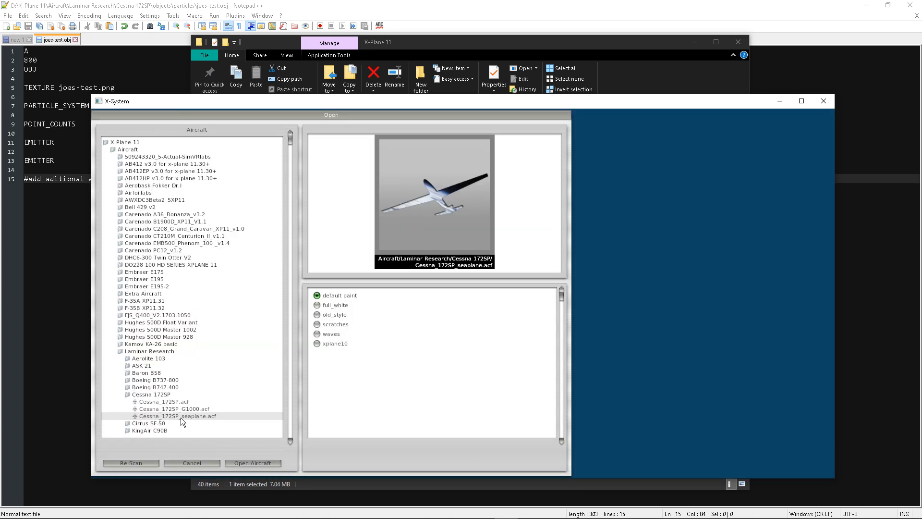
click(244, 463)
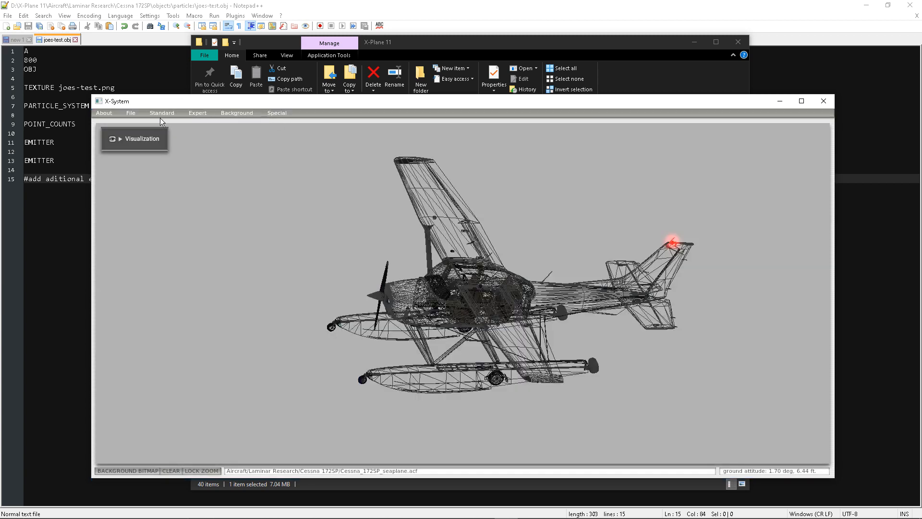
Open the aircraft's Misc Objects and add an empty object entry at the end of the list
click(160, 113)
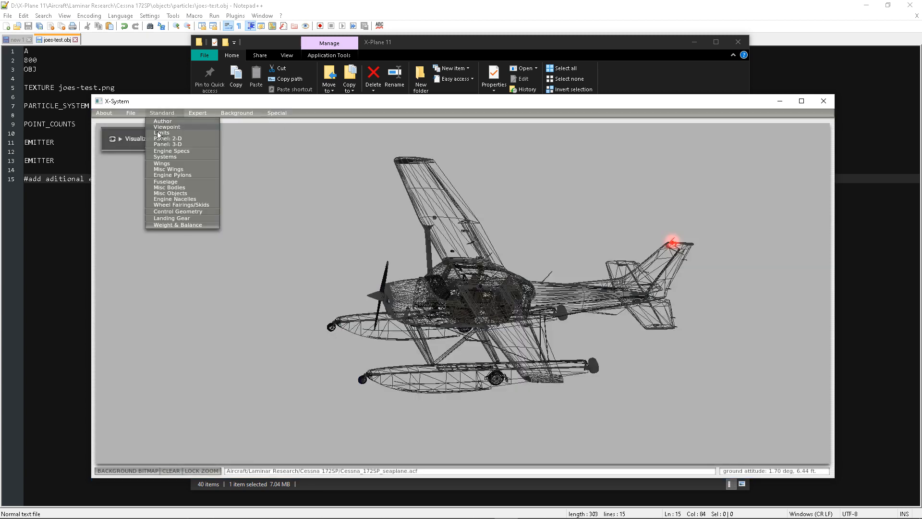
click(177, 194)
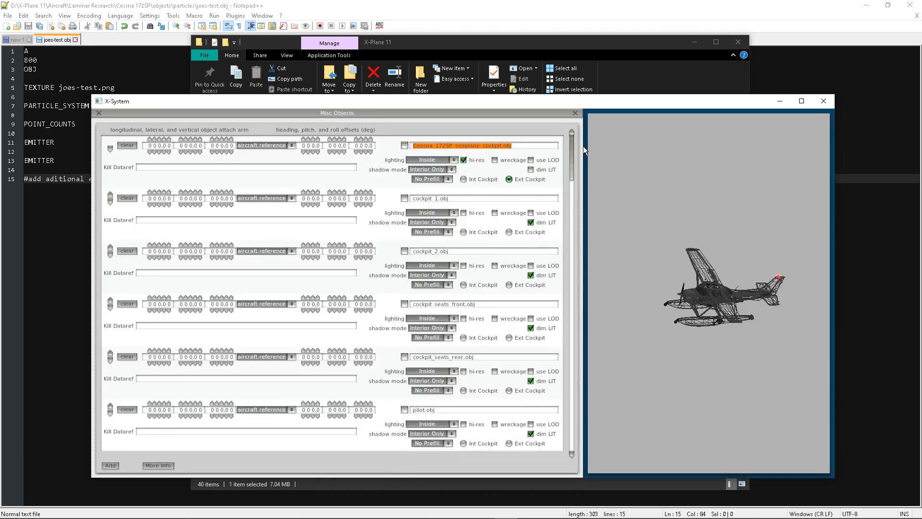
drag(573, 146, 564, 449)
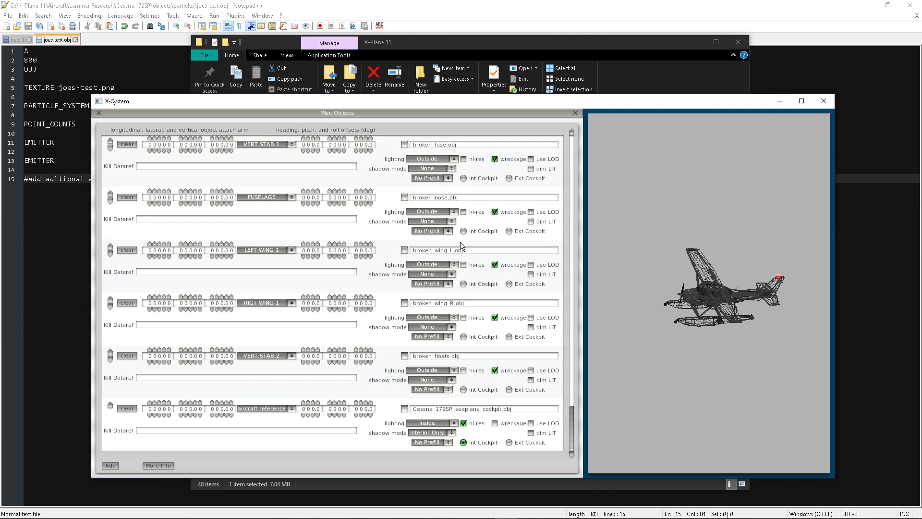
click(109, 465)
drag(573, 407, 573, 420)
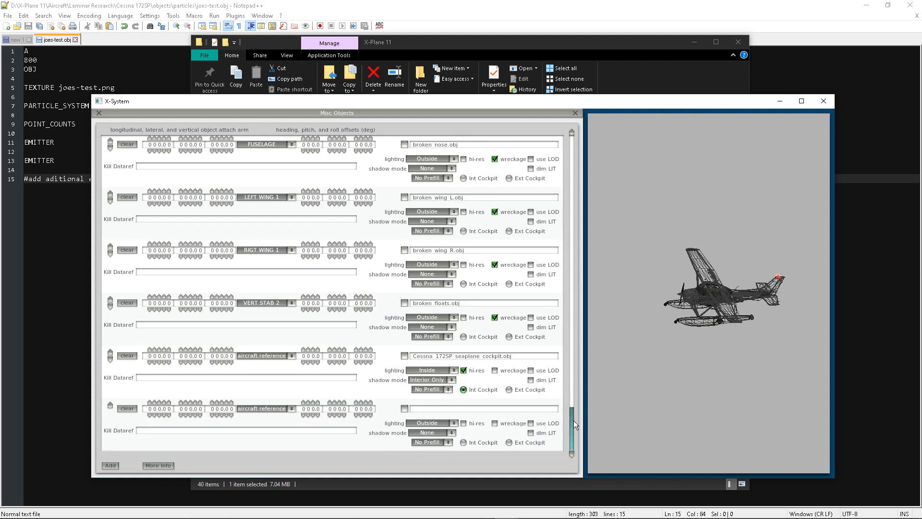
Assign joes-test.obj from the Cessna 172SP objects/particles folder to the empty misc object entry
click(404, 409)
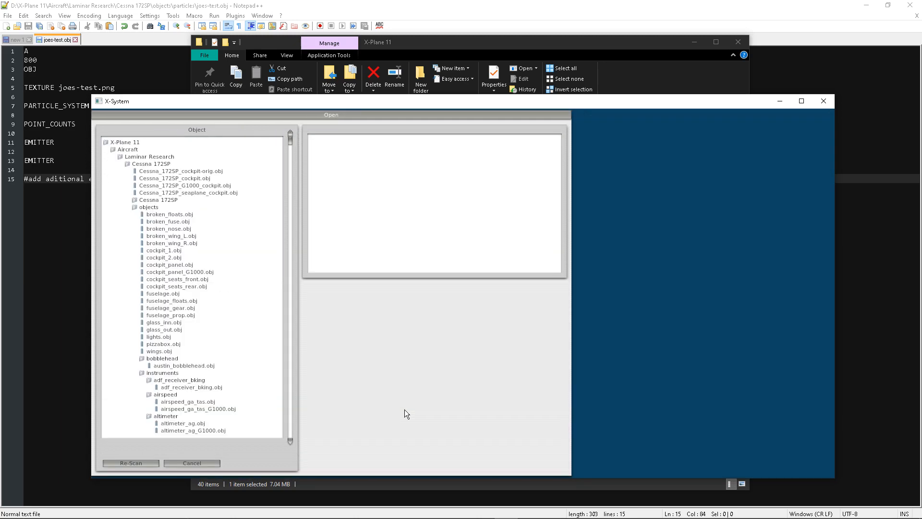
scroll(154, 384, down, 4)
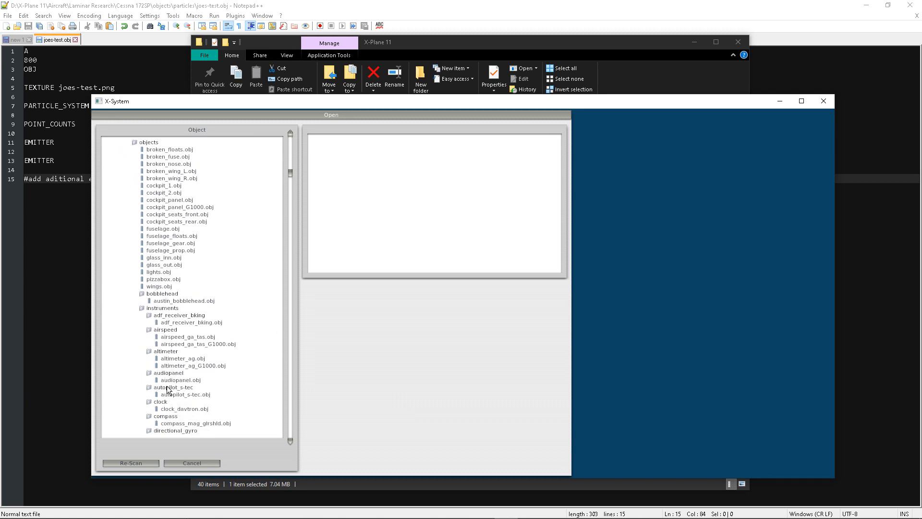
scroll(163, 168, up, 4)
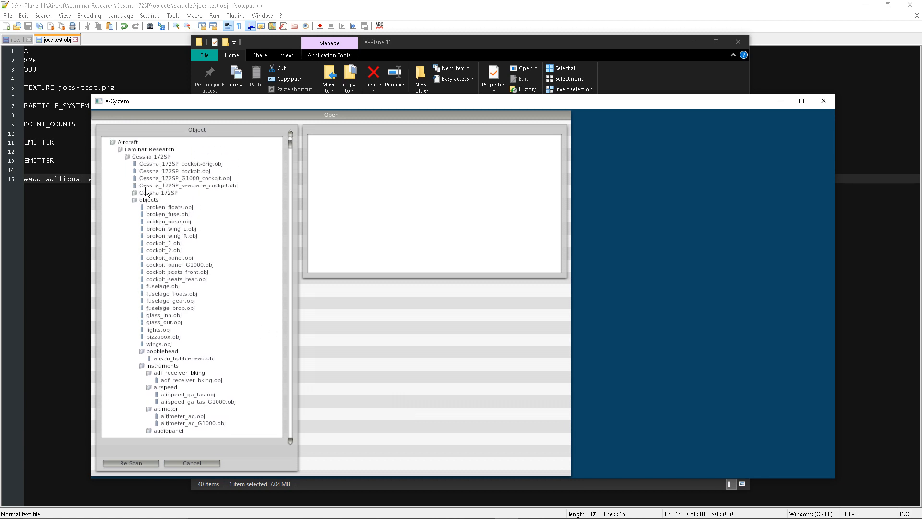
scroll(163, 218, down, 8)
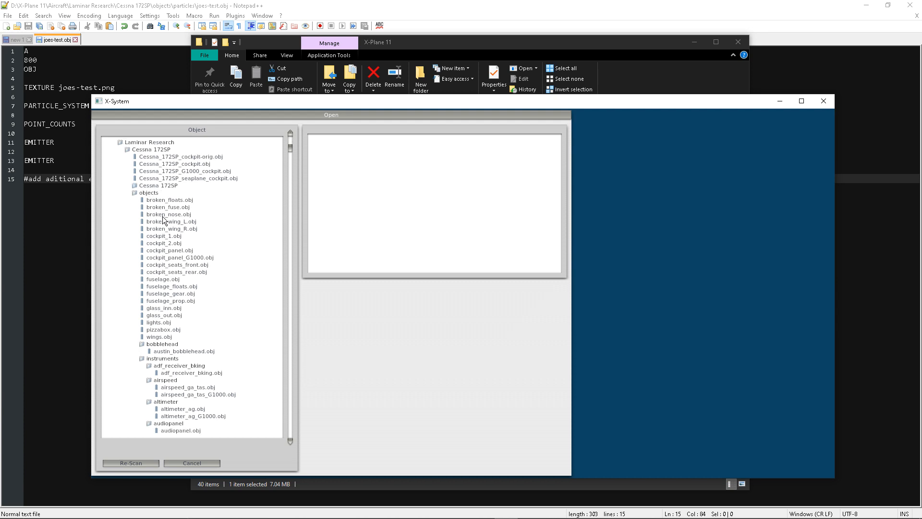
scroll(165, 225, down, 5)
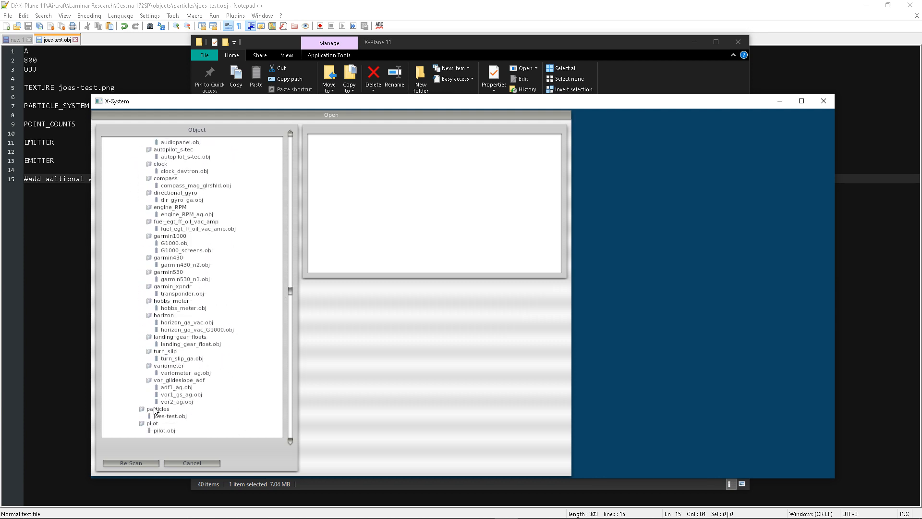
click(179, 417)
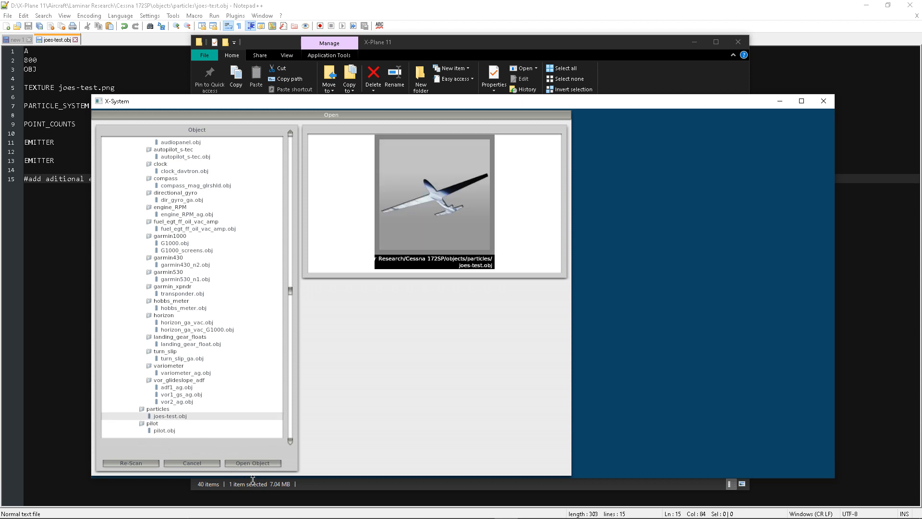
click(250, 463)
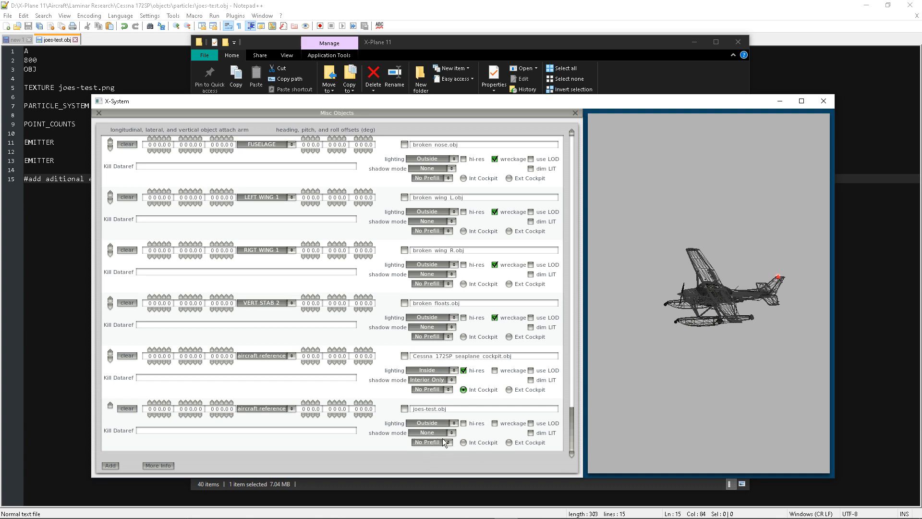
Close the Misc Objects window, save the seaplane aircraft file and quit Plane Maker
click(98, 113)
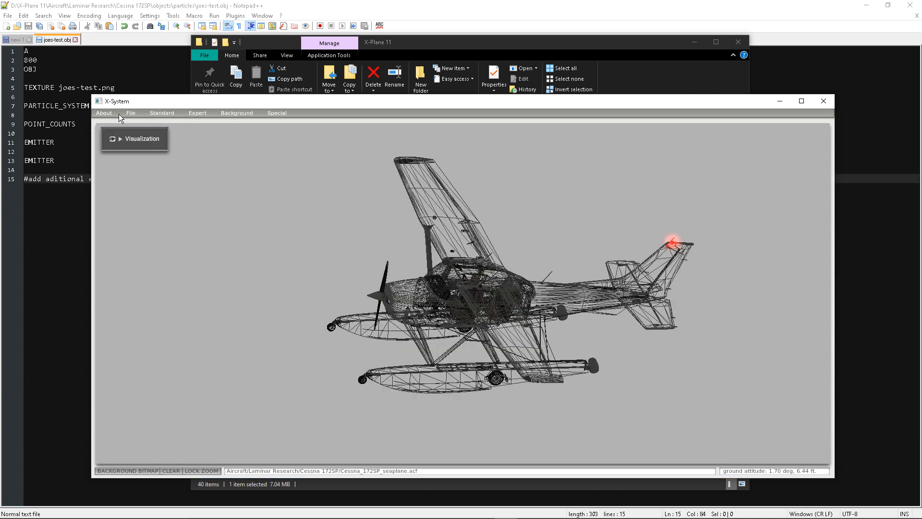
click(131, 114)
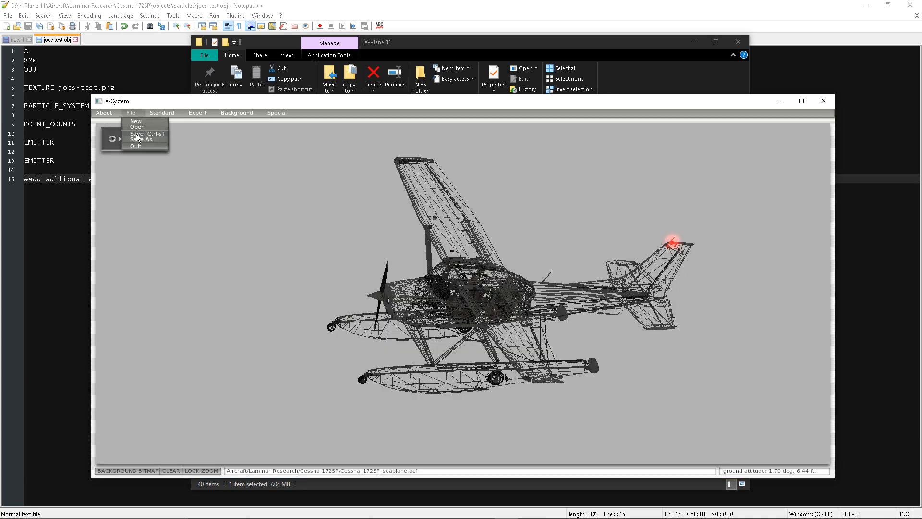
click(136, 134)
click(131, 113)
click(137, 146)
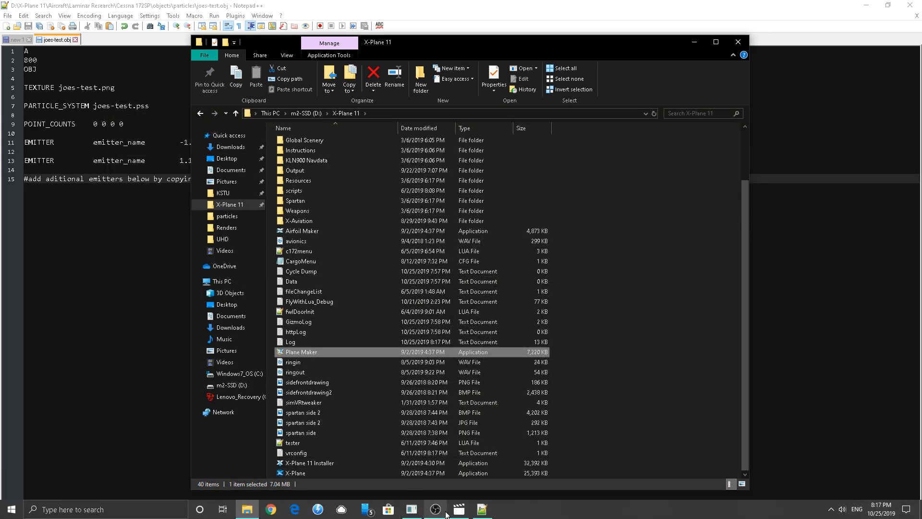
Switch to the X-Plane simulator and reload the current aircraft and art
mouse_move(416, 516)
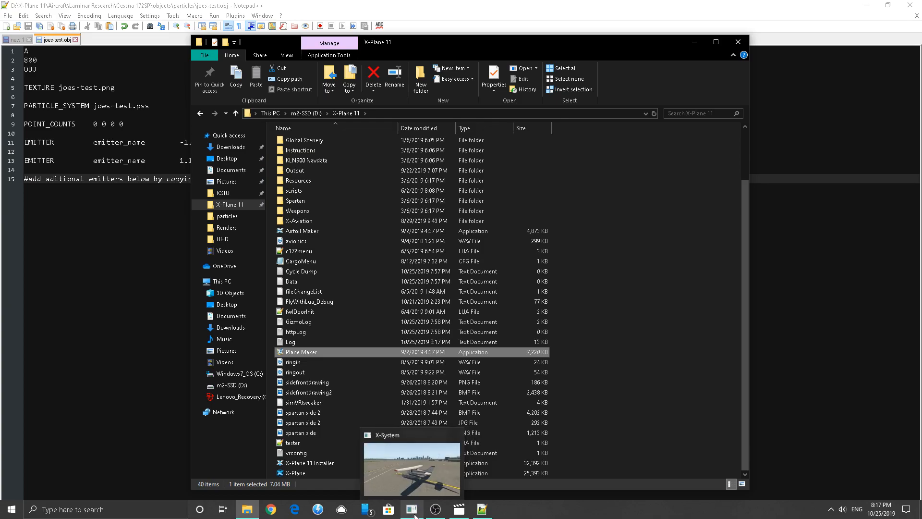
click(402, 465)
right_drag(392, 354, 418, 345)
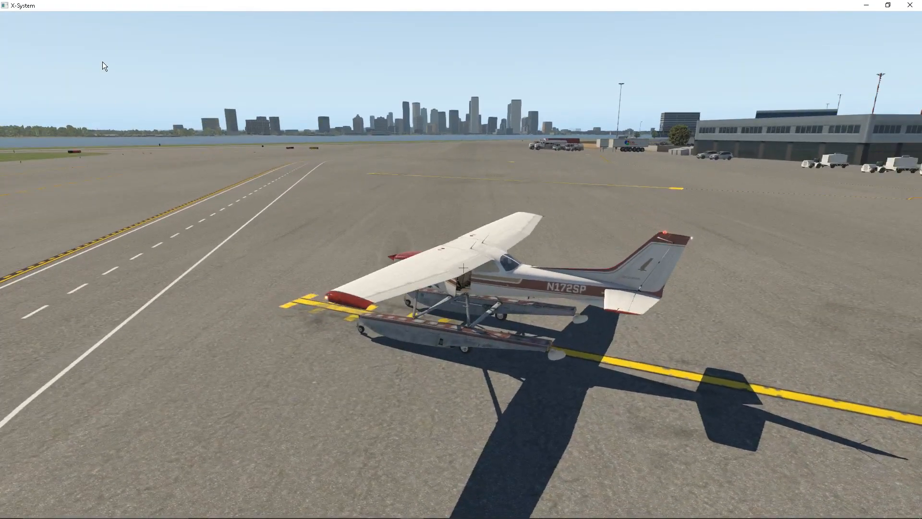
click(90, 19)
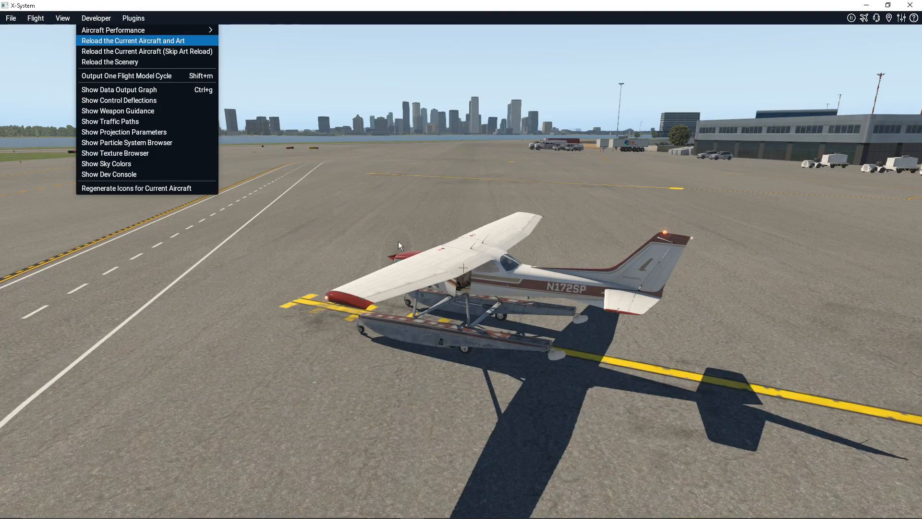
click(397, 280)
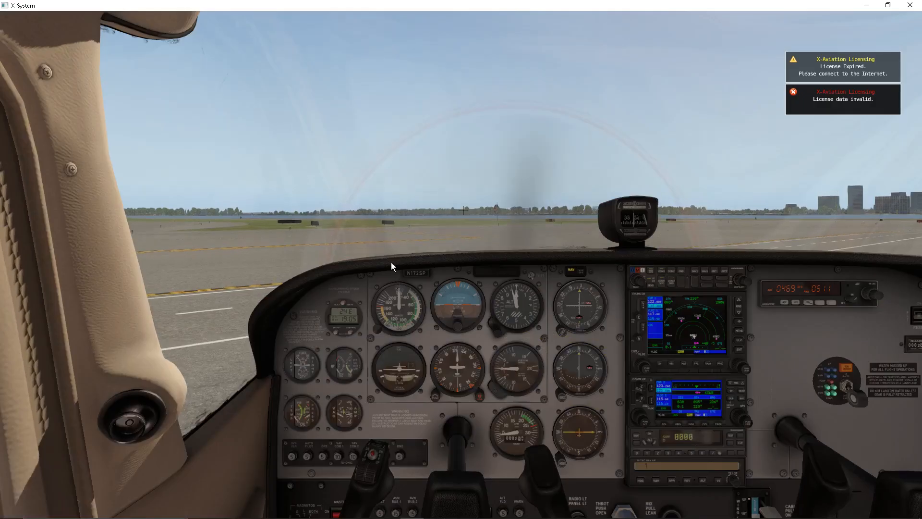
Show the floatplane in an external view from behind its left side and dismiss both licensing notifications
key(shift+4)
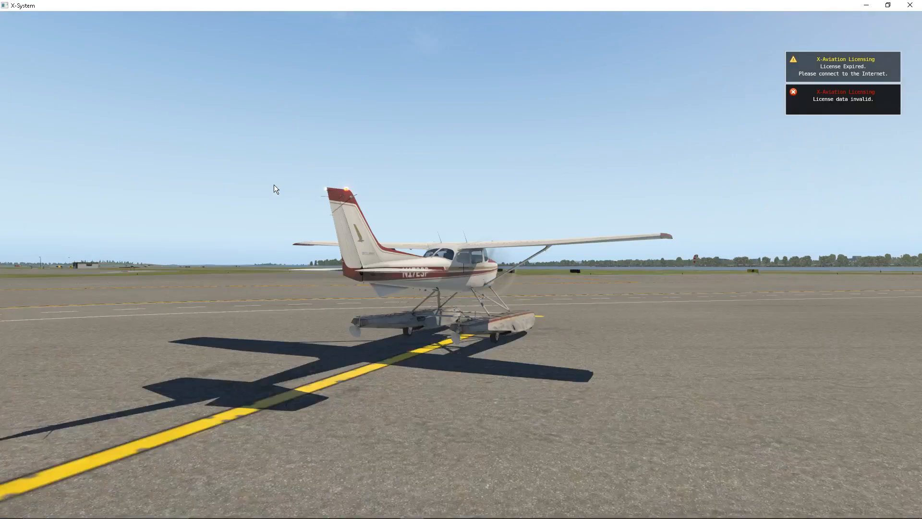
drag(274, 185, 551, 197)
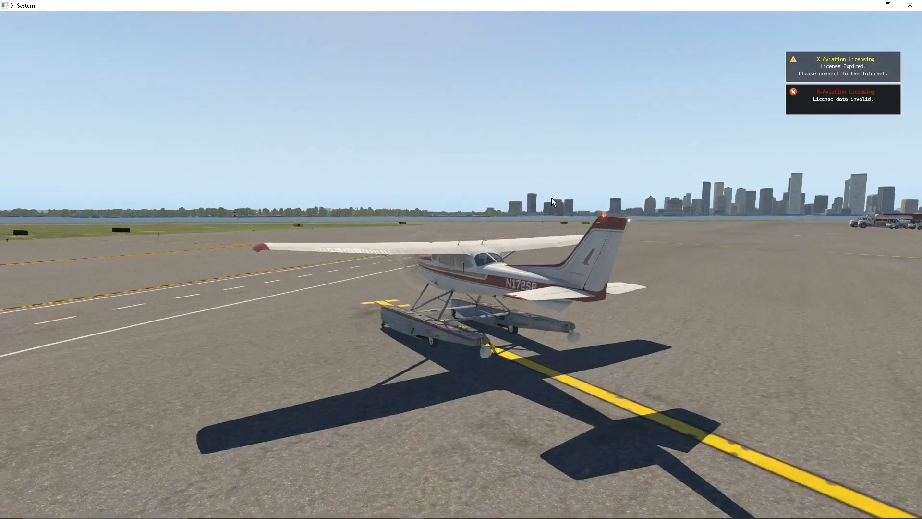
click(838, 72)
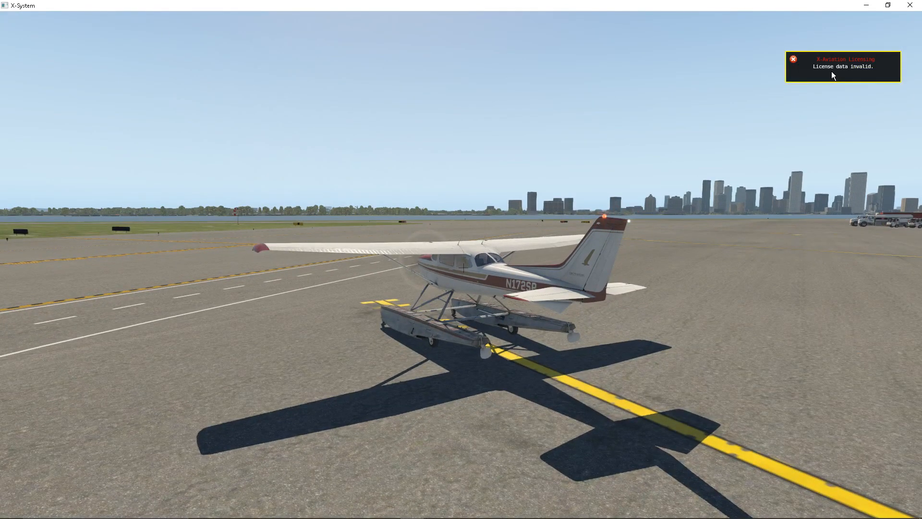
click(832, 75)
Show the Particle System Browser, refresh its list and open joes-test.pss from the Cessna 172SP particles folder
click(133, 18)
mouse_move(150, 106)
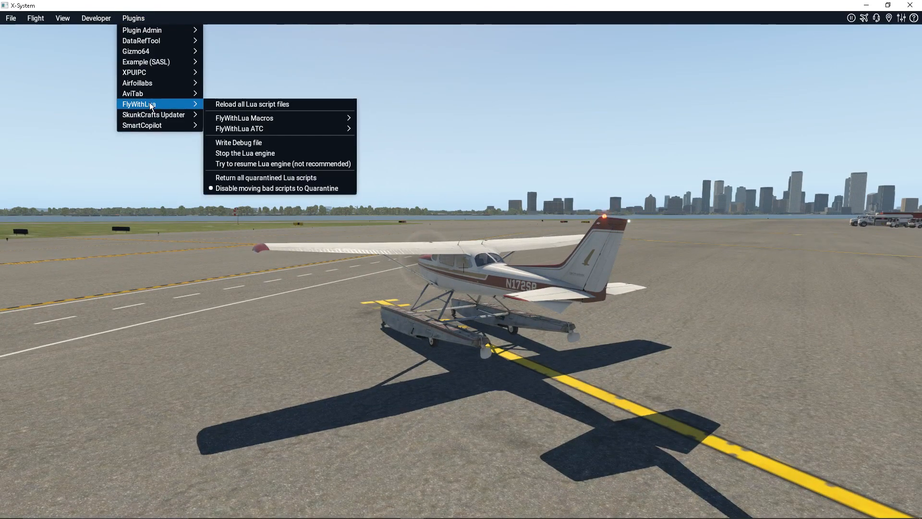
mouse_move(96, 13)
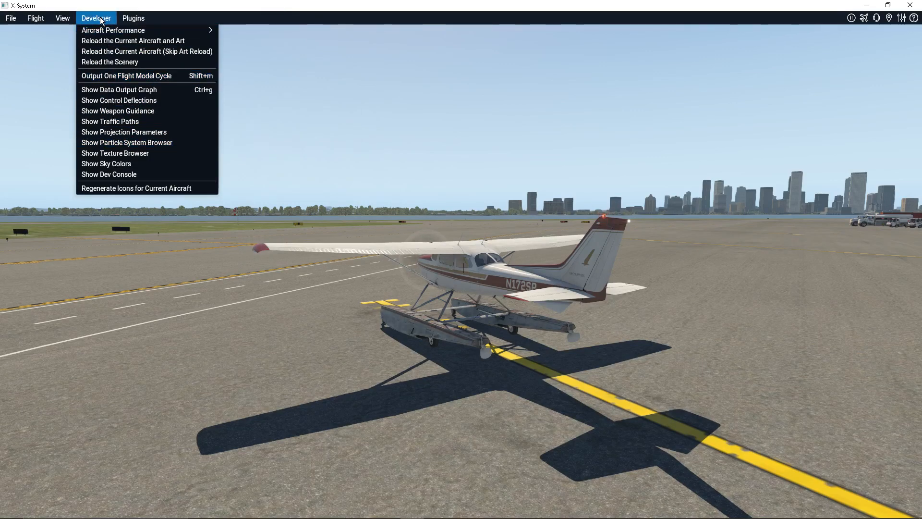
click(132, 142)
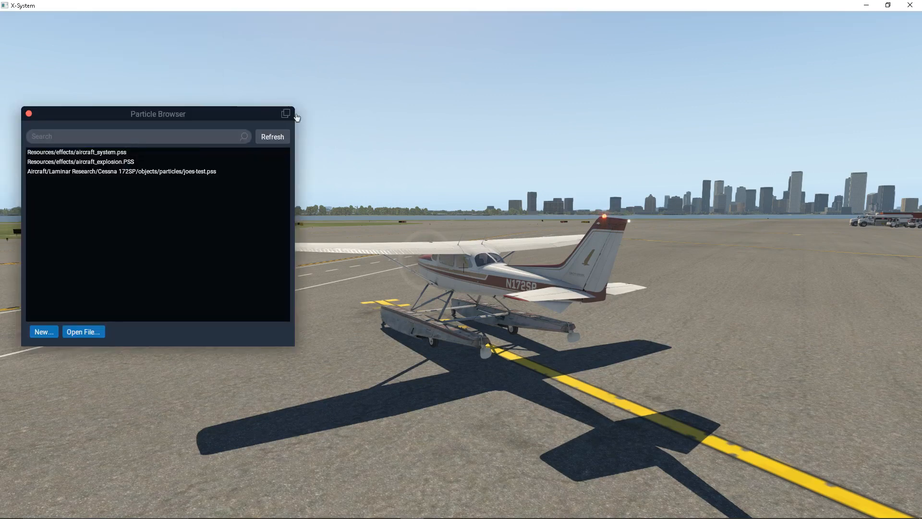
right_drag(359, 186, 469, 201)
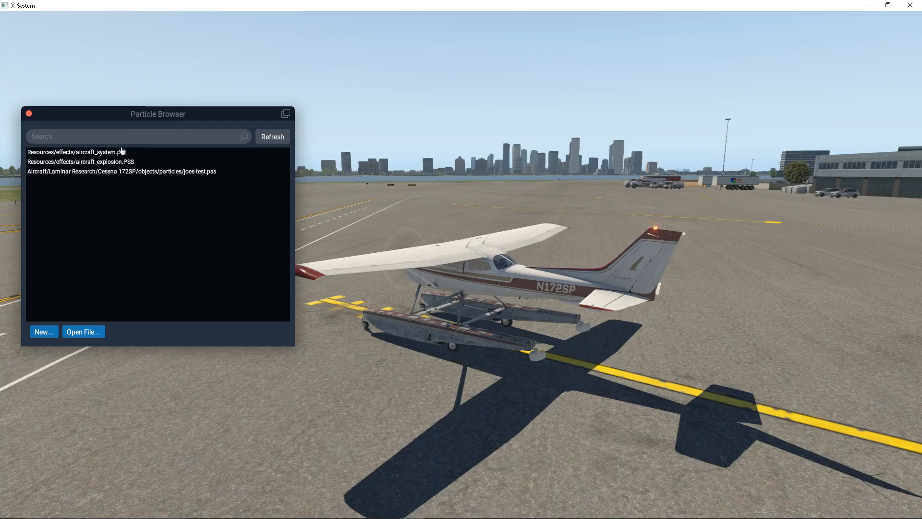
click(76, 172)
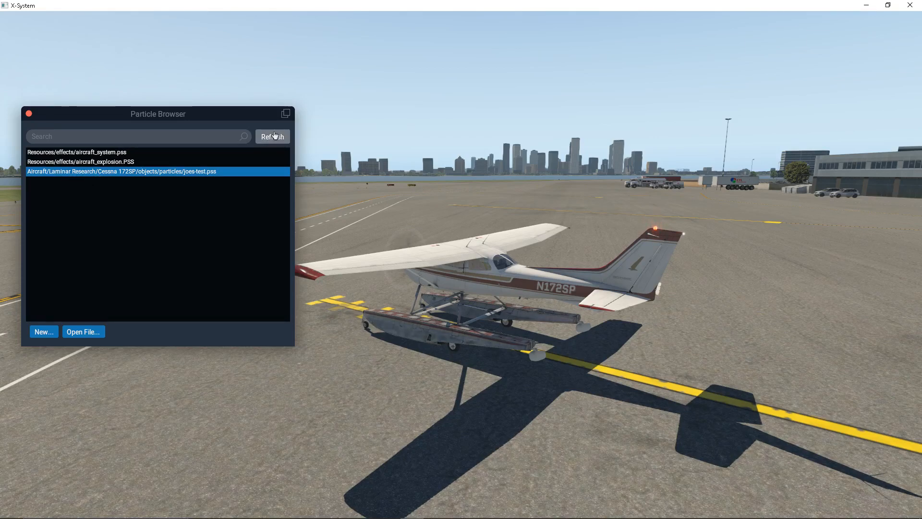
click(280, 137)
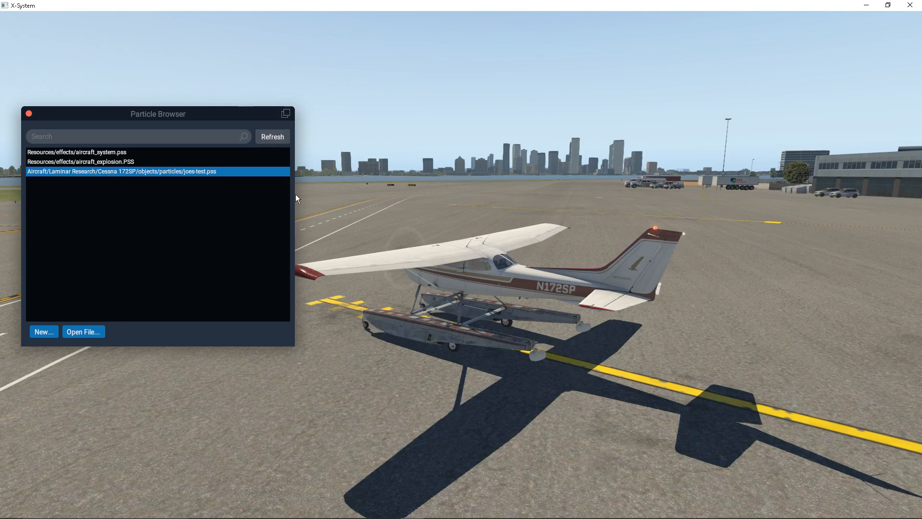
double_click(160, 173)
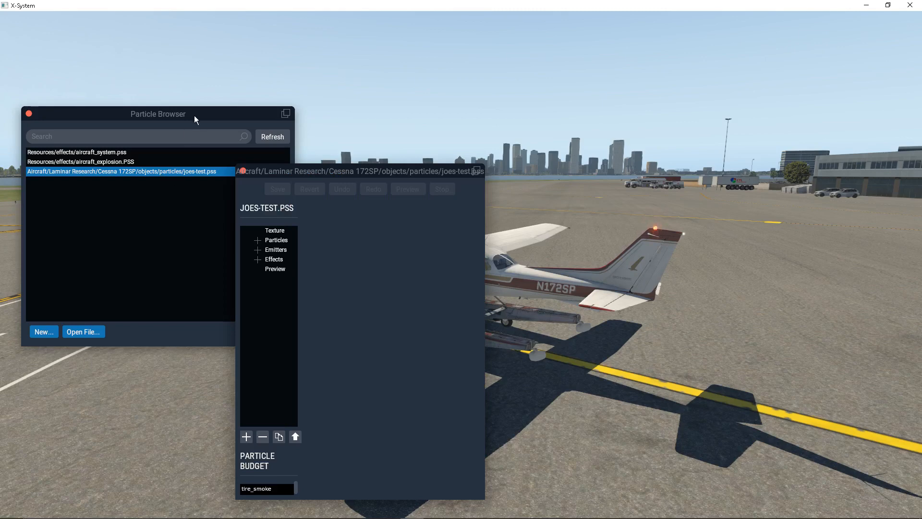
Close the Particle Browser and move the joes-test.pss editor clear of the aircraft
drag(197, 113, 157, 108)
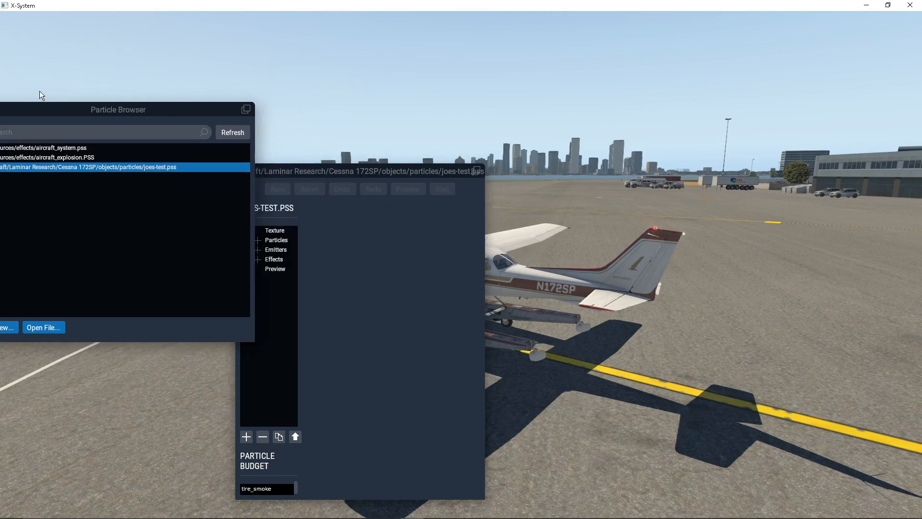
drag(45, 106, 66, 110)
click(53, 111)
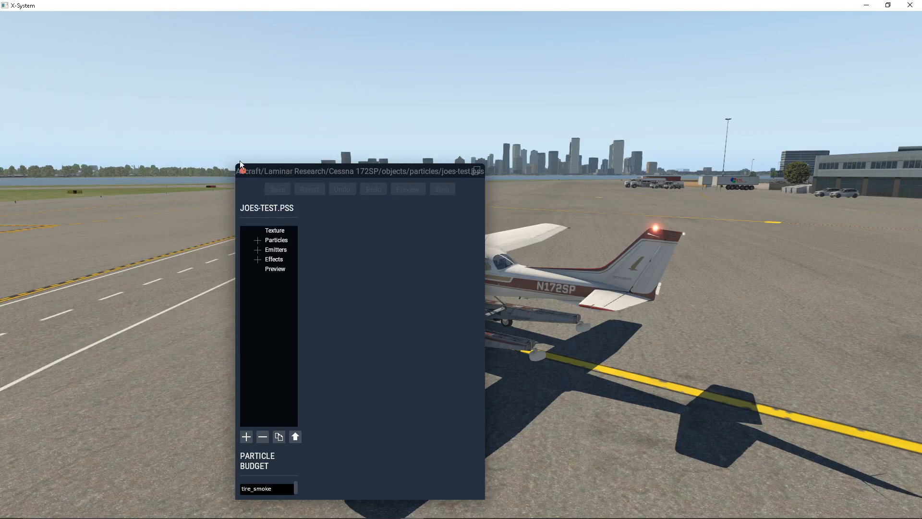
drag(274, 171, 80, 71)
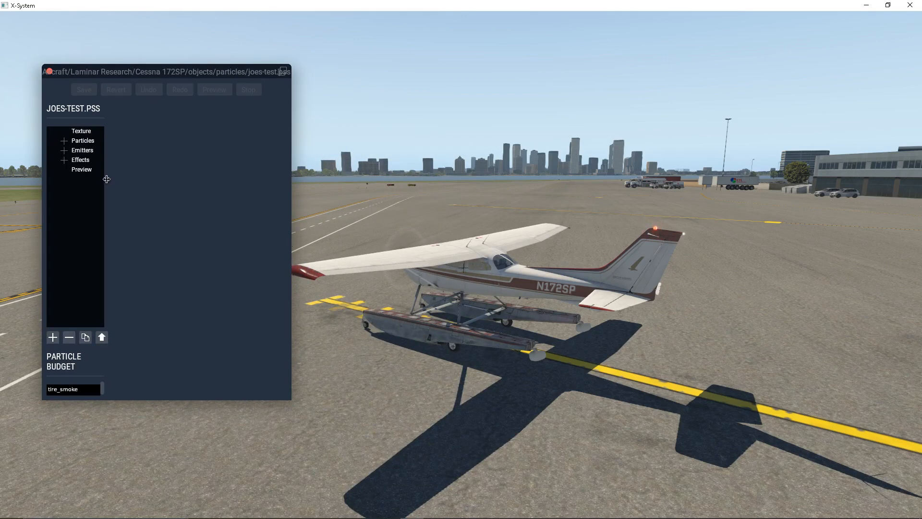
Display the Texture settings of joes-test.pss and widen the editor and its panes until the texture file name is fully readable
drag(107, 179, 180, 190)
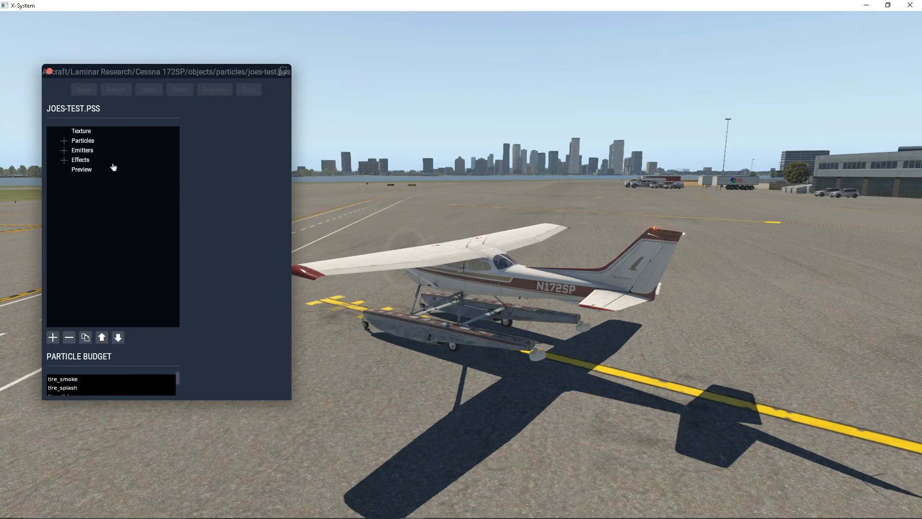
click(83, 140)
click(81, 131)
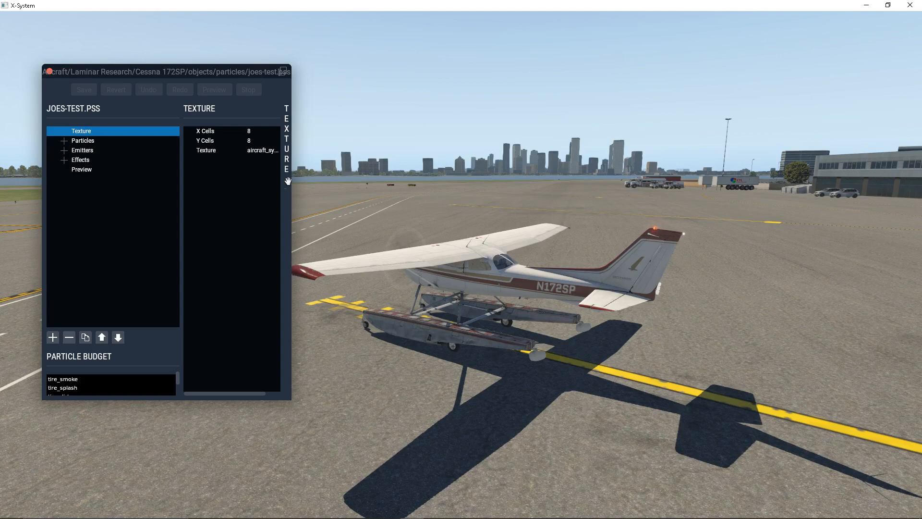
drag(287, 198, 403, 178)
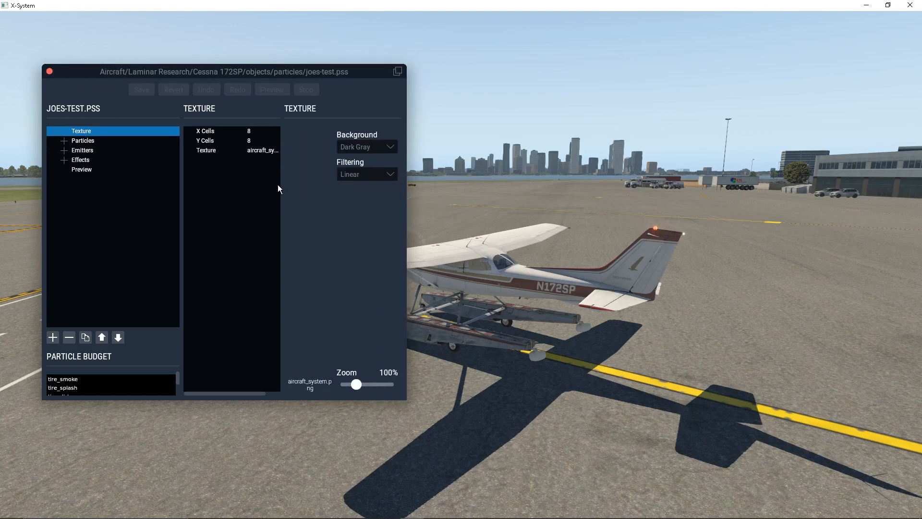
drag(281, 184, 315, 187)
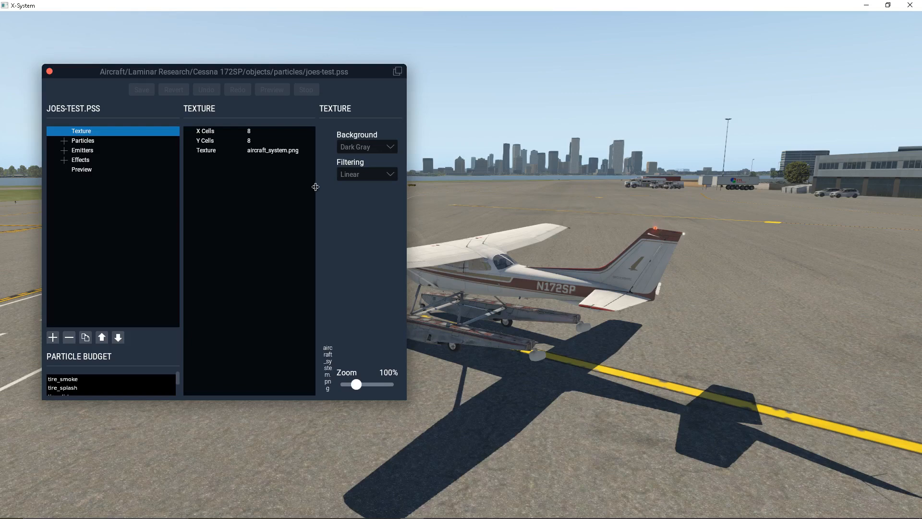
drag(406, 206, 464, 205)
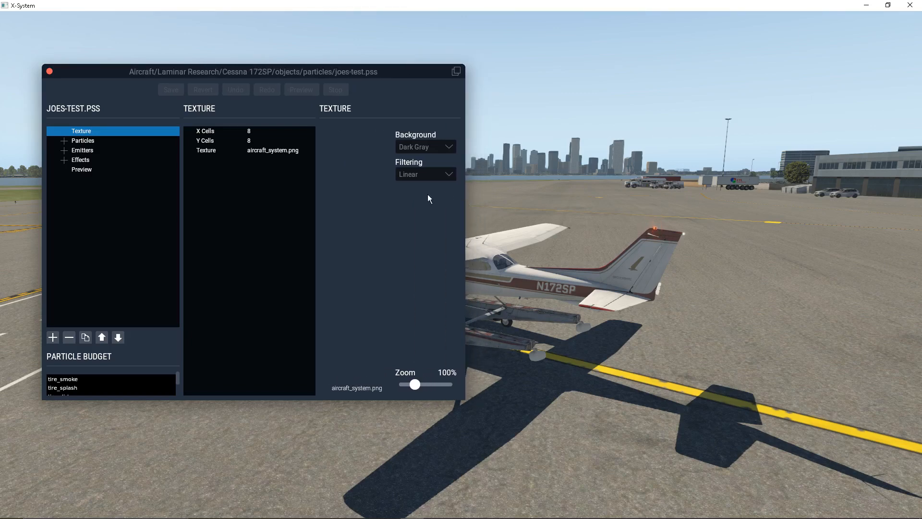
drag(237, 71, 212, 71)
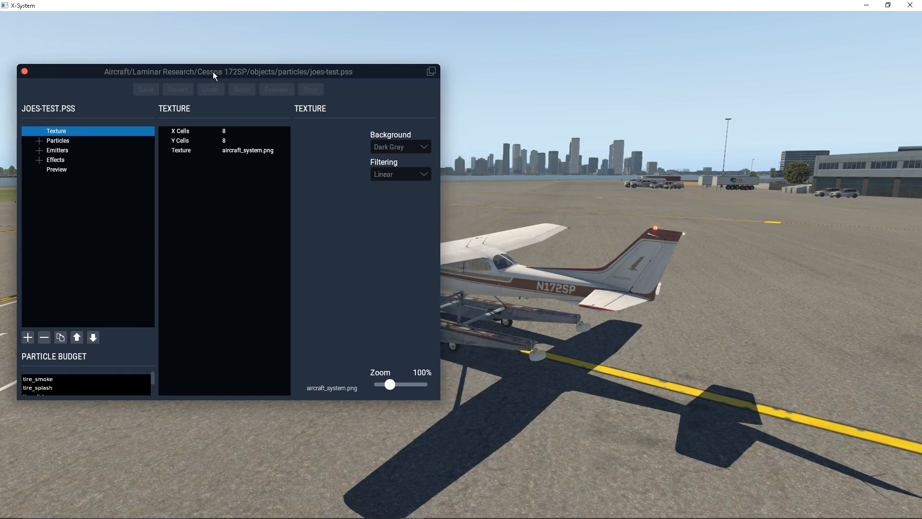
Set the particle system's texture file to joes-test.png and reload the texture
click(237, 153)
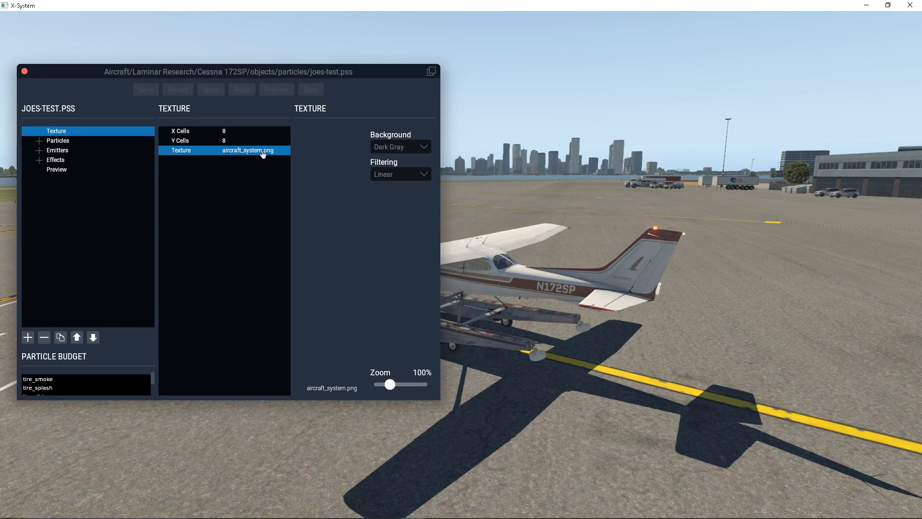
click(263, 153)
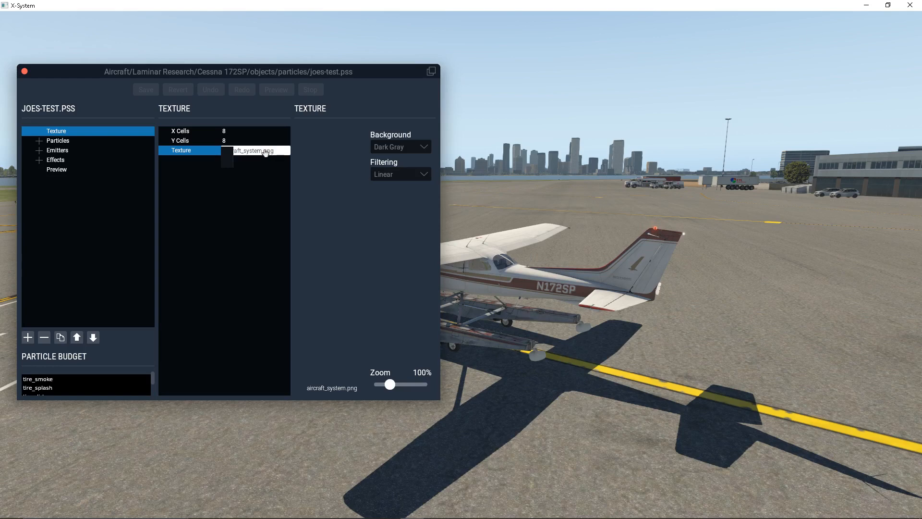
drag(265, 152, 221, 153)
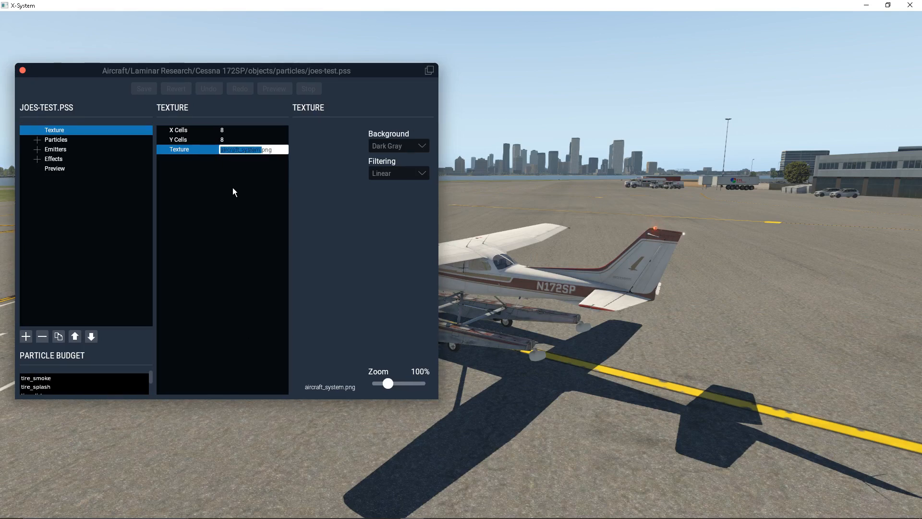
text(joes-test)
click(202, 150)
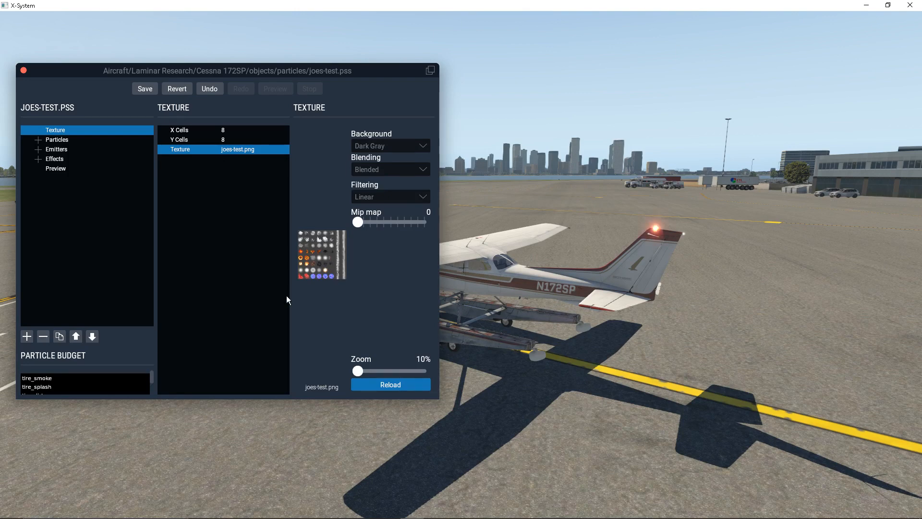
click(375, 385)
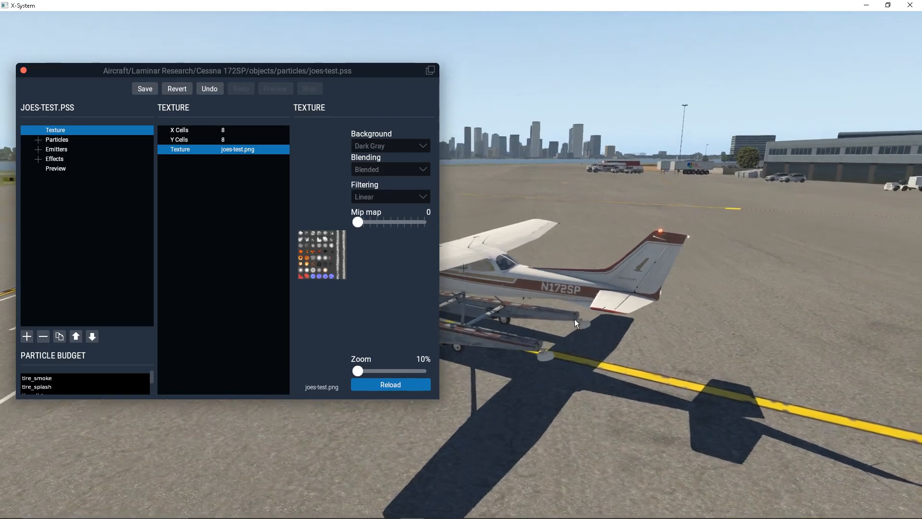
Expand the Emitters group of joes-test.pss and make the editor taller to show more of its list
click(65, 140)
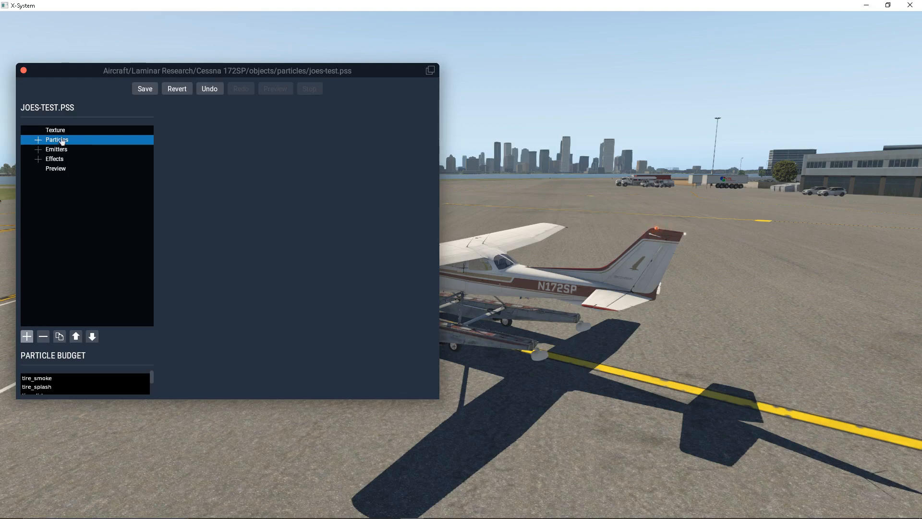
right_drag(590, 287, 489, 312)
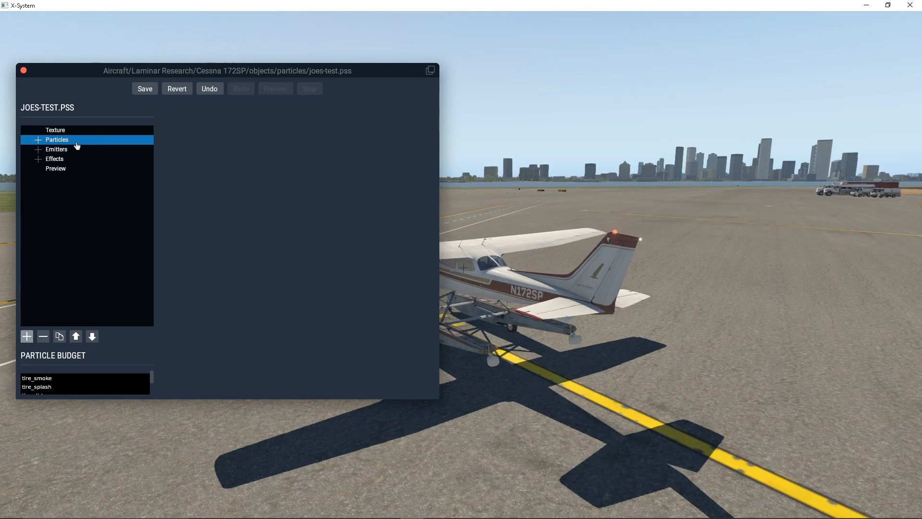
click(64, 150)
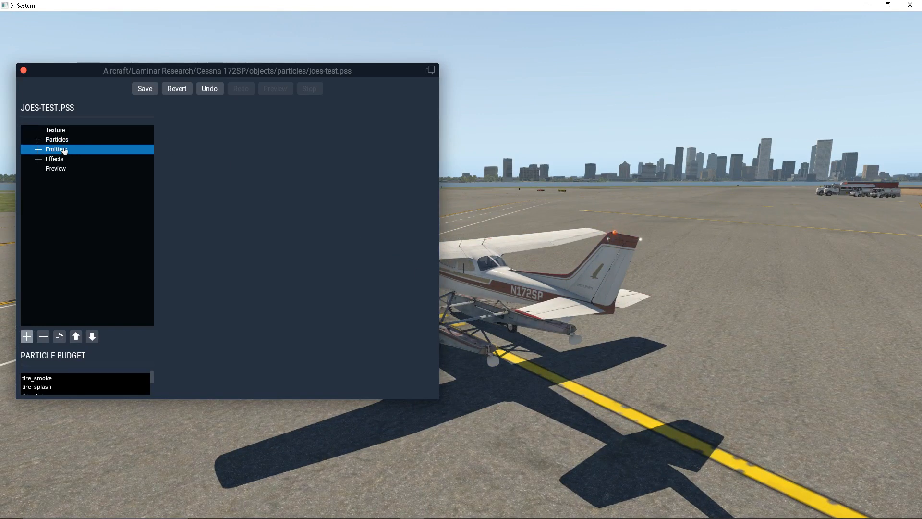
click(38, 150)
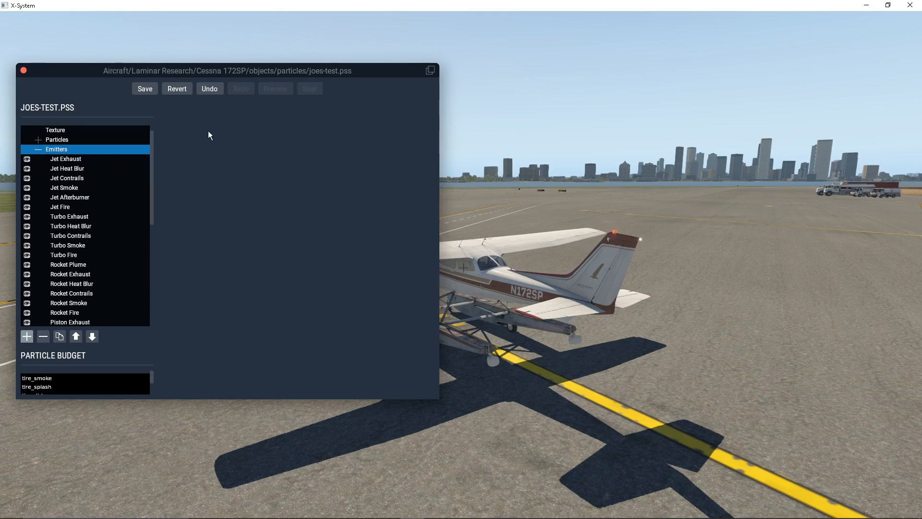
drag(152, 163, 154, 270)
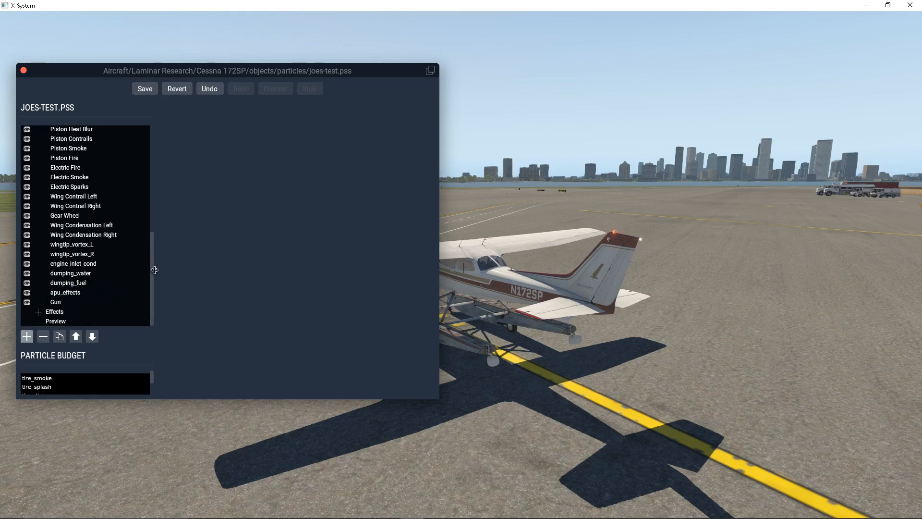
drag(141, 62, 142, 23)
Look through the complete list of emitters in joes-test.pss for one suited to a water effect
drag(152, 203, 154, 160)
mouse_move(155, 207)
mouse_down()
mouse_move(152, 109)
mouse_move(156, 212)
mouse_move(141, 123)
mouse_move(159, 203)
mouse_up()
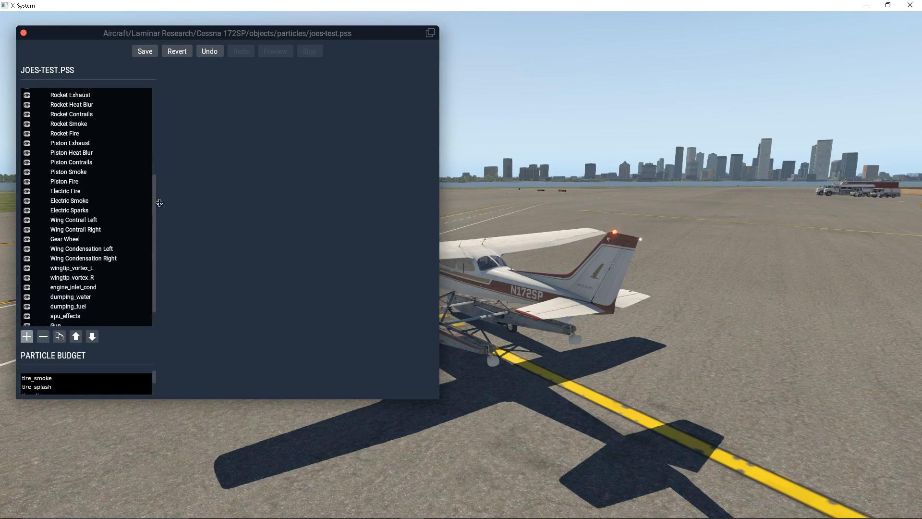
drag(159, 202, 159, 199)
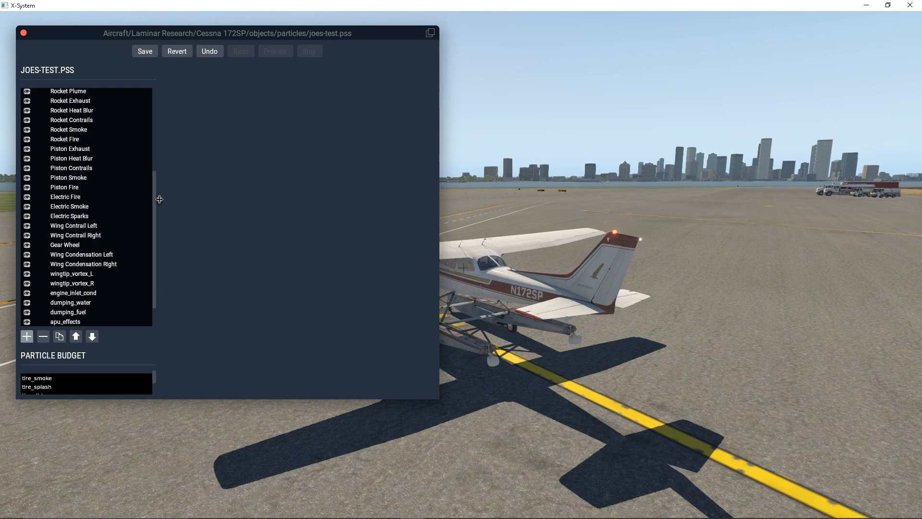
drag(159, 199, 157, 128)
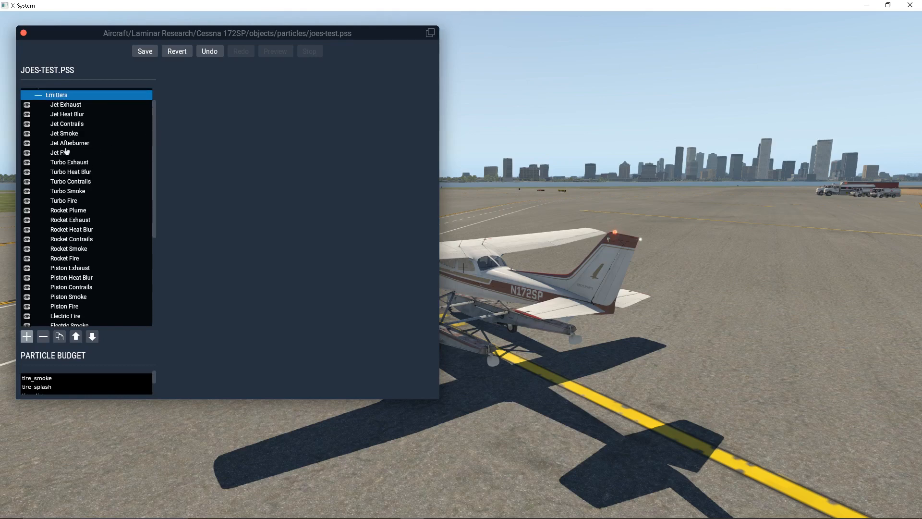
scroll(86, 139, up, 2)
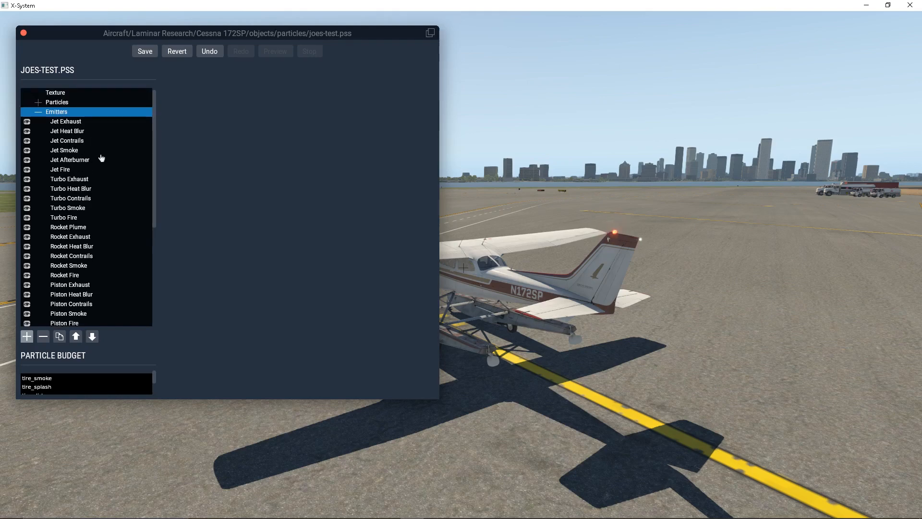
scroll(101, 159, down, 3)
scroll(101, 160, down, 2)
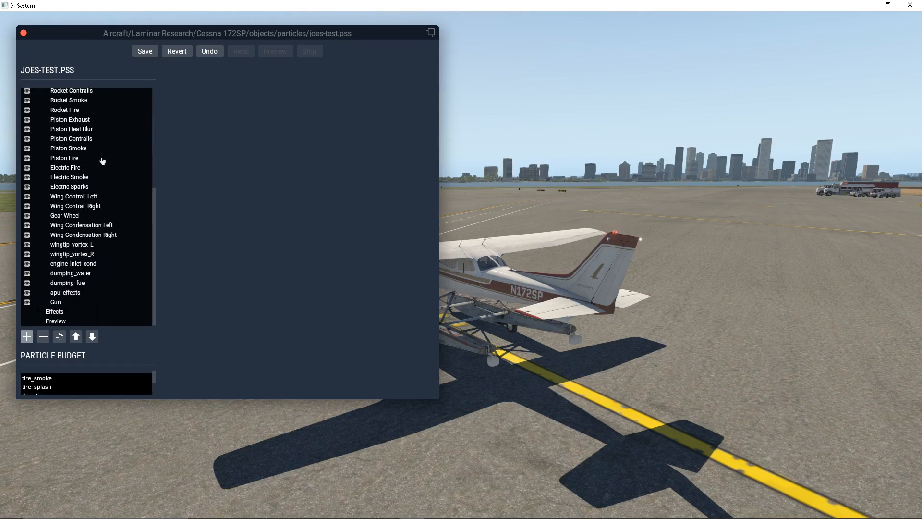
Preview the dumping_water emitter and view its particles from several angles around the floatplane
click(76, 273)
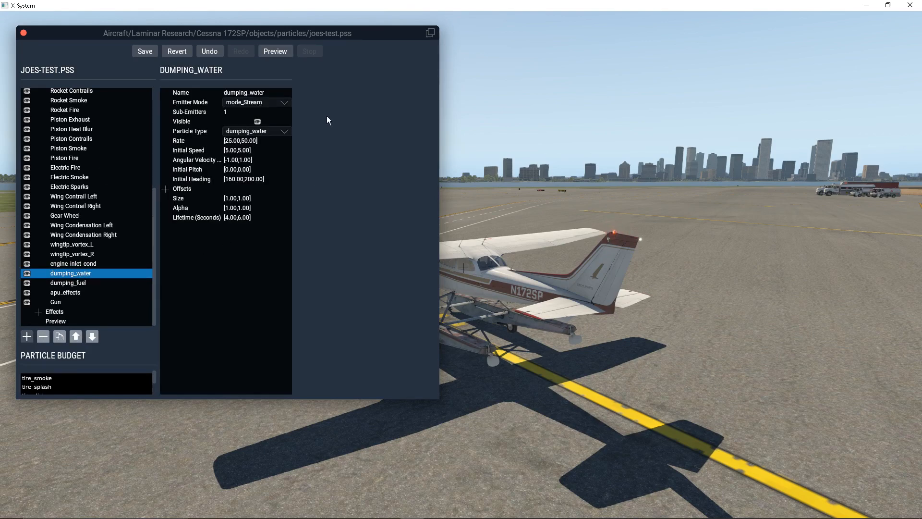
click(282, 54)
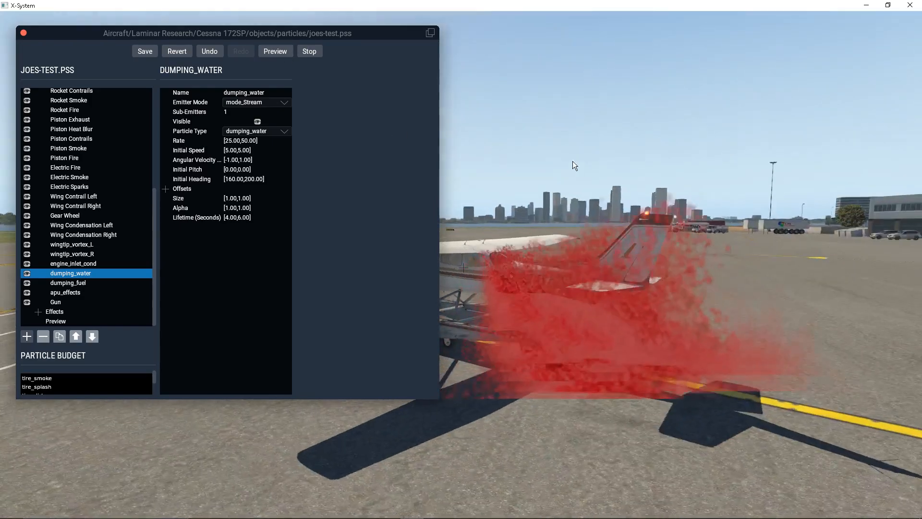
right_drag(573, 161, 882, 186)
mouse_move(728, 225)
right_down()
mouse_move(776, 235)
mouse_move(606, 223)
right_up()
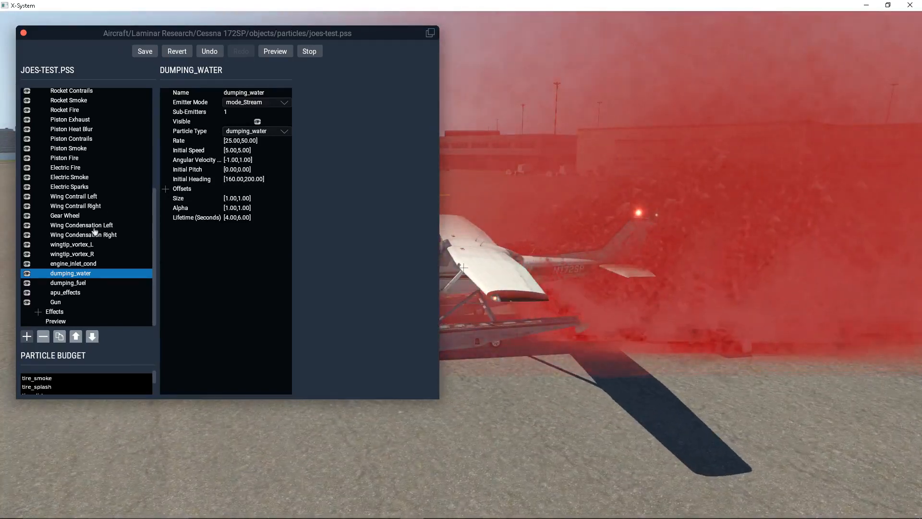
End the dumping_water preview, try the dumping_fuel emitter and view the aircraft from a lower side angle
click(81, 283)
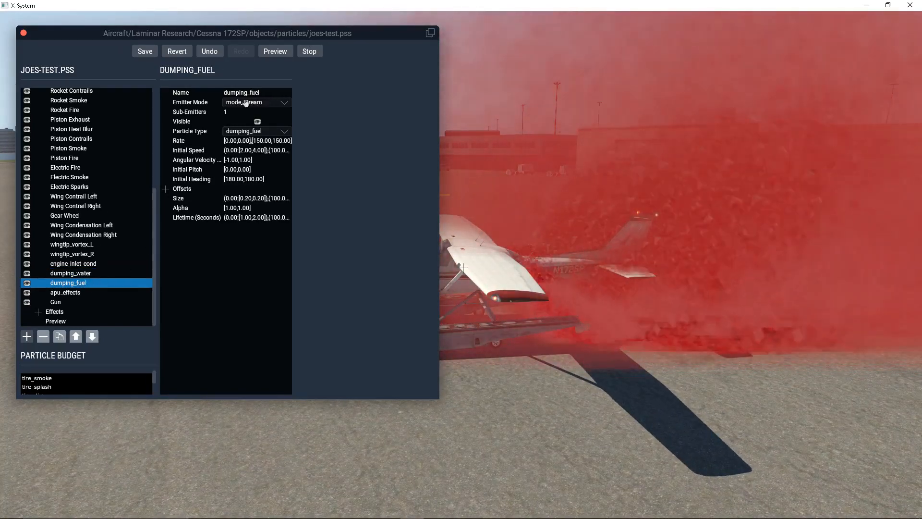
click(299, 53)
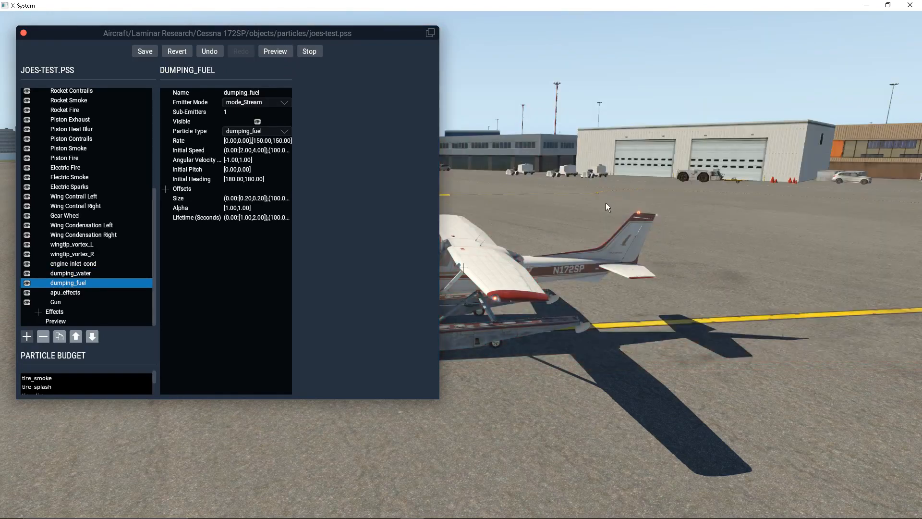
right_drag(606, 203, 513, 173)
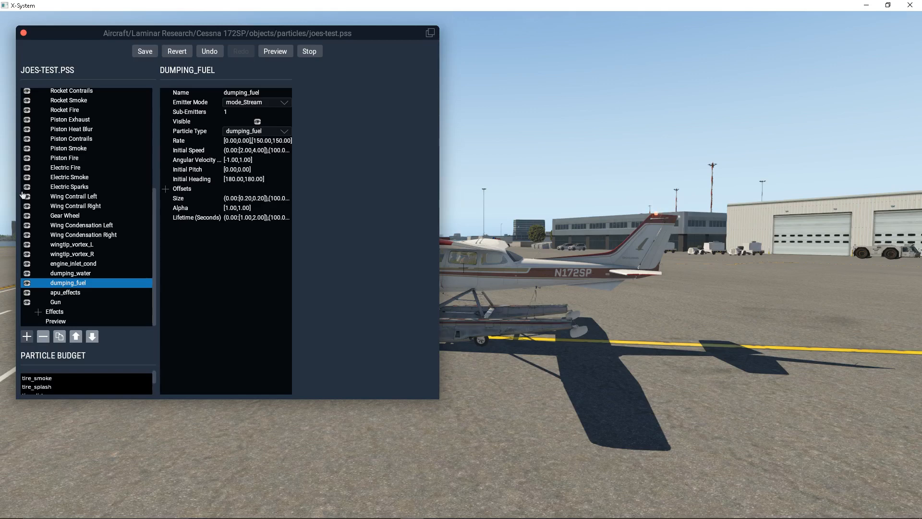
Examine the Jet Fire, Turbo Fire, Turbo Smoke and Jet Exhaust emitters as alternatives for the effect
scroll(95, 235, up, 5)
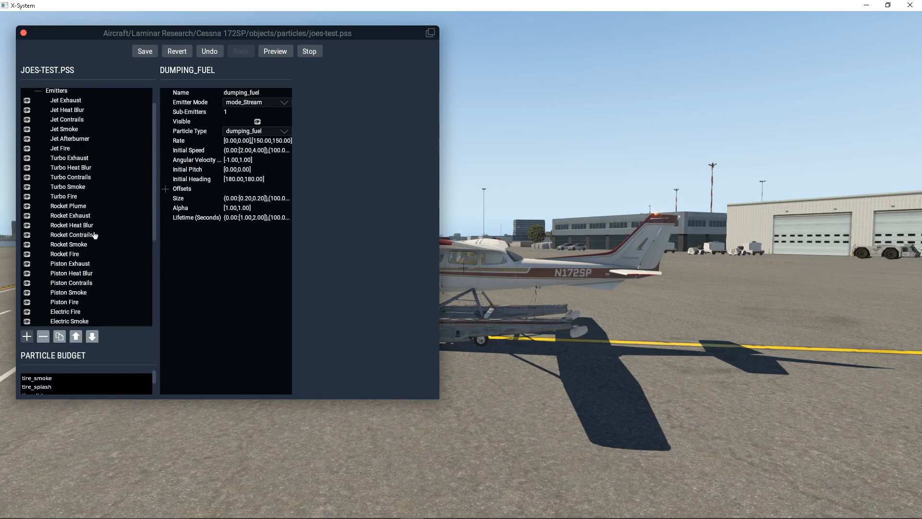
scroll(94, 234, up, 2)
scroll(86, 192, down, 4)
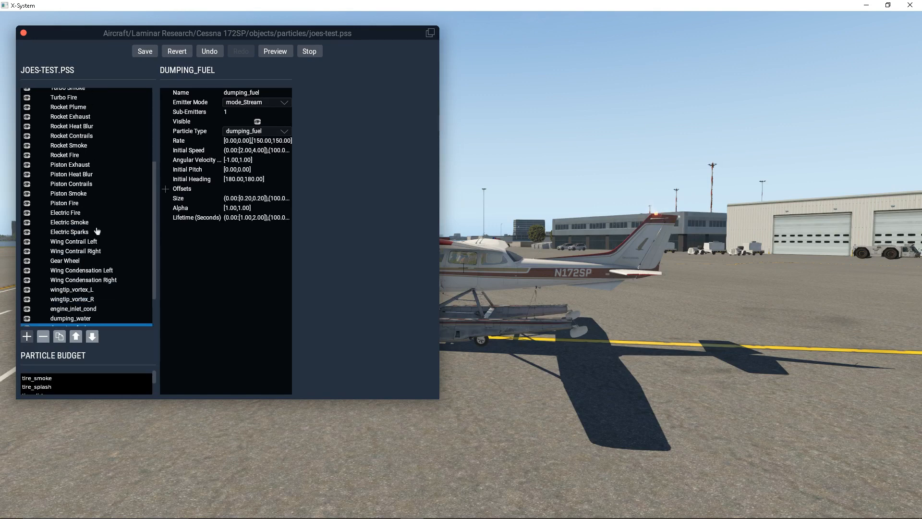
scroll(96, 226, up, 3)
click(78, 146)
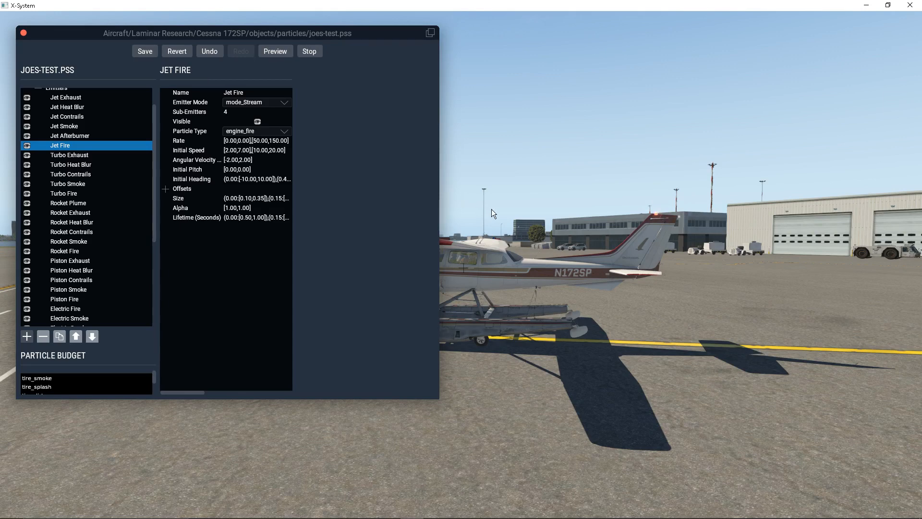
right_drag(491, 210, 591, 255)
click(64, 194)
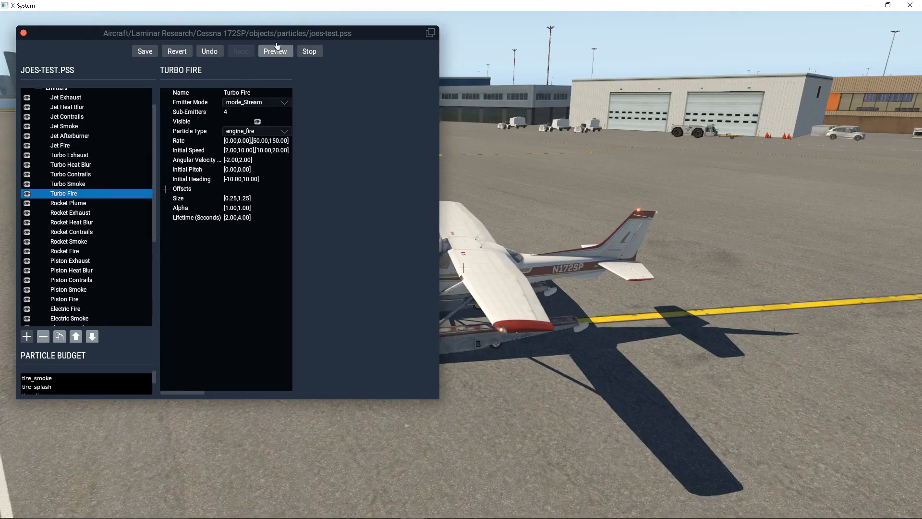
click(56, 185)
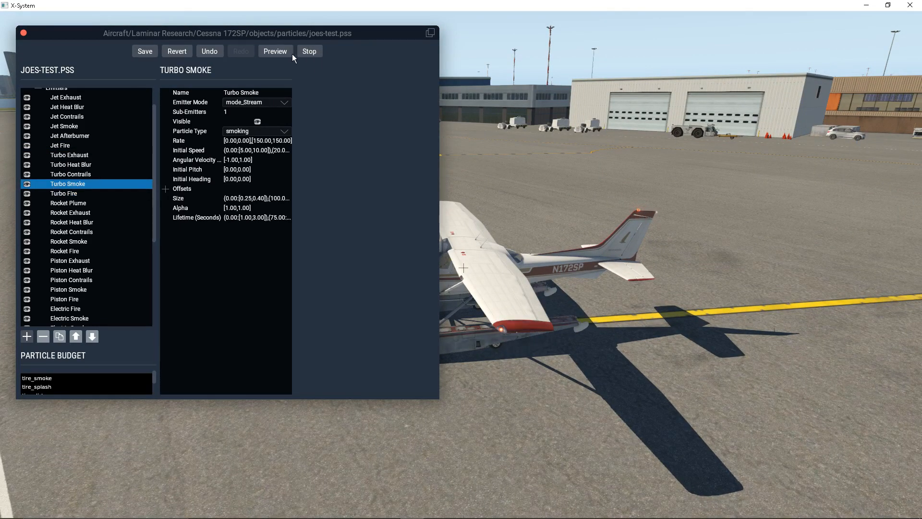
scroll(82, 163, up, 1)
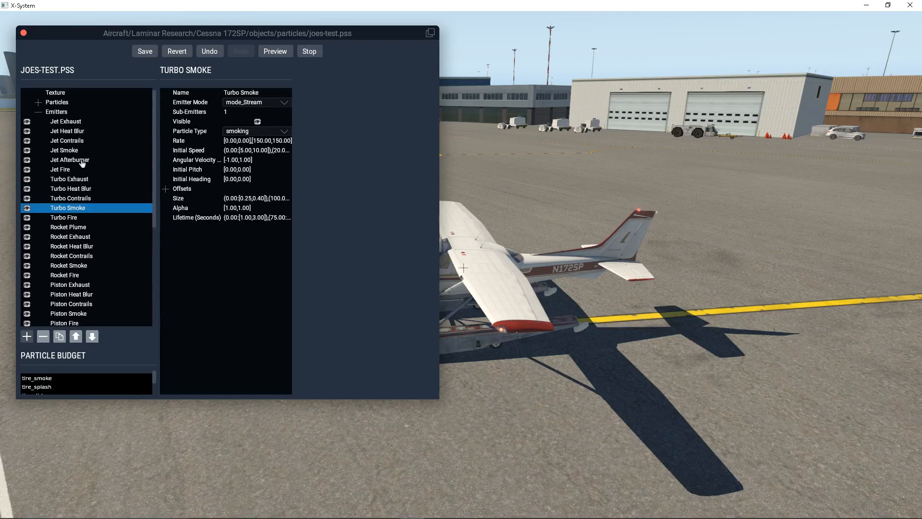
click(84, 121)
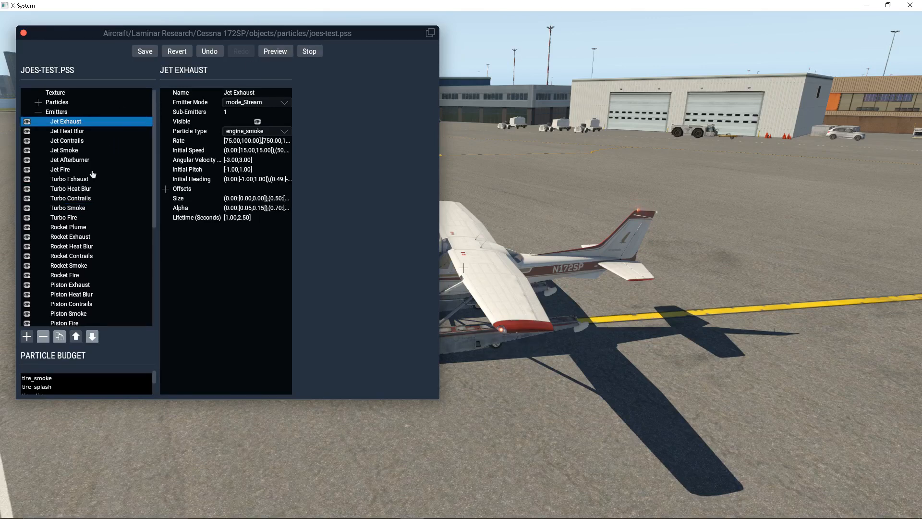
Return to the dumping_water emitter, preview it again and stop the preview
scroll(91, 178, down, 5)
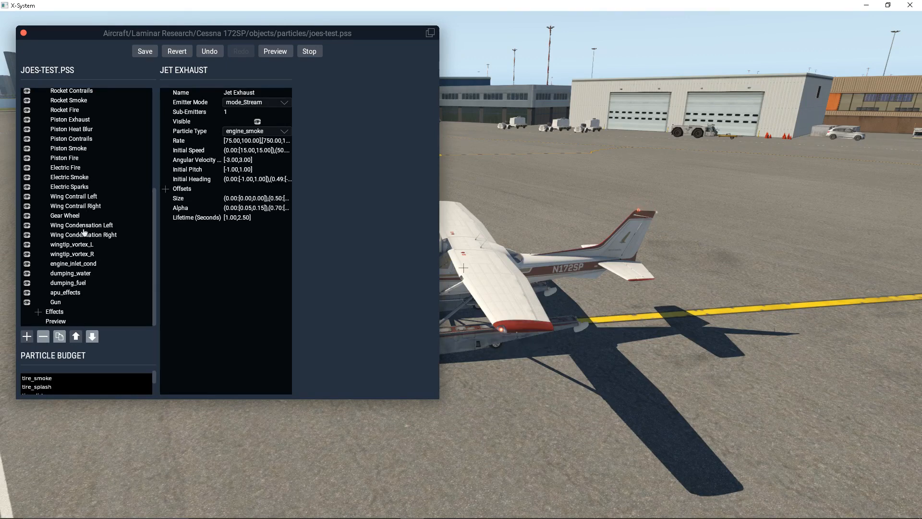
scroll(90, 259, up, 1)
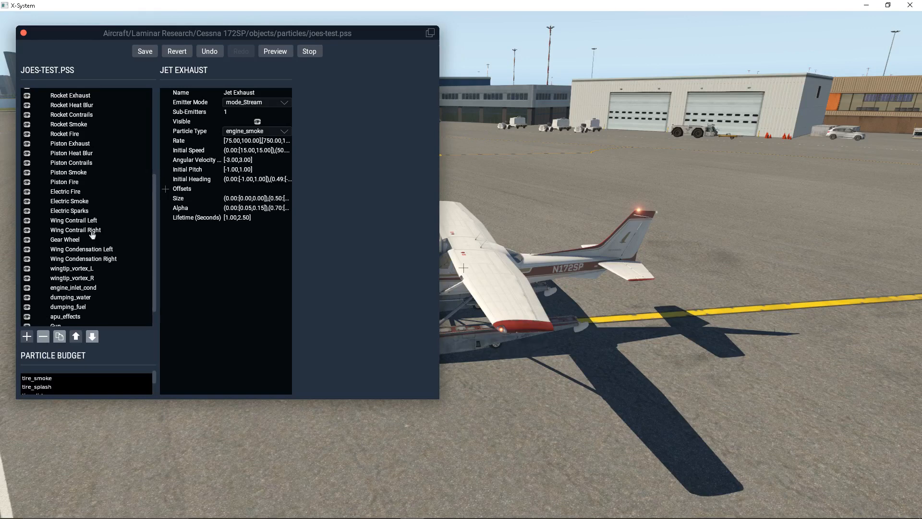
scroll(92, 235, up, 4)
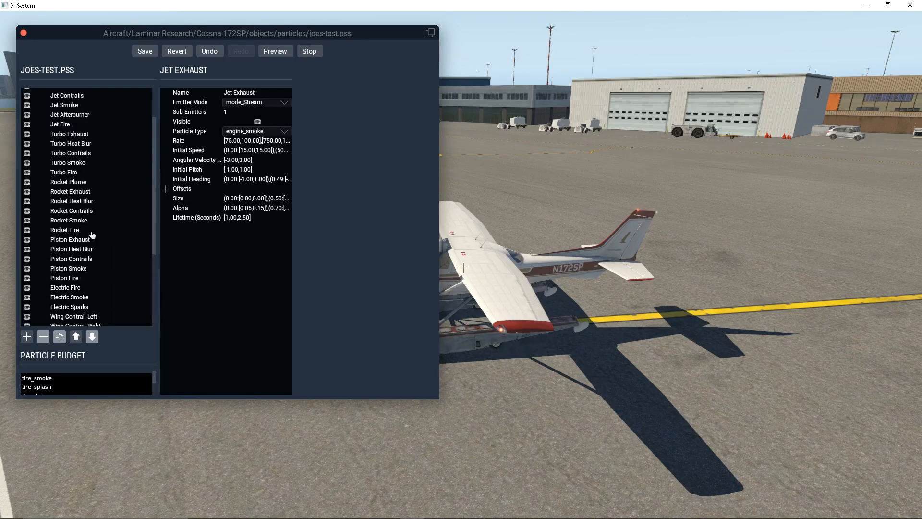
scroll(92, 239, down, 5)
click(85, 273)
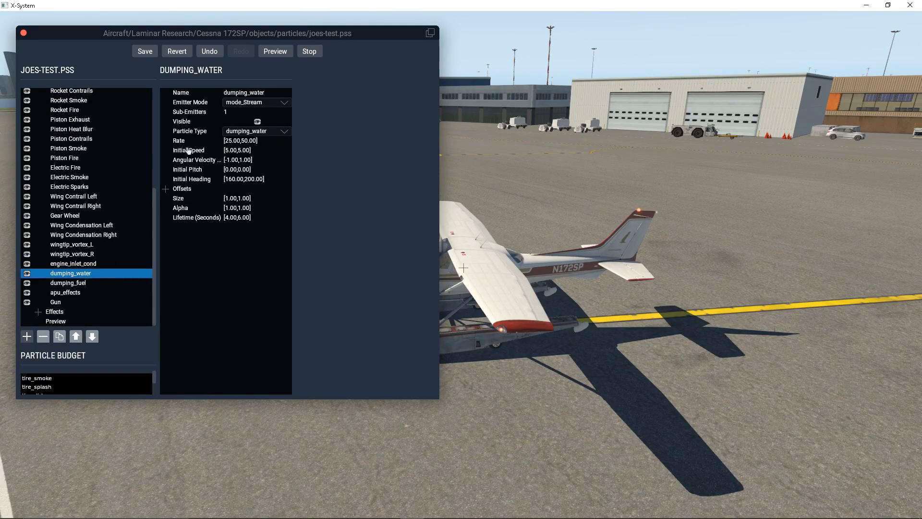
click(283, 52)
click(283, 54)
click(313, 53)
Duplicate the dumping_water emitter and name the copy Left Spra
click(60, 336)
scroll(73, 294, down, 1)
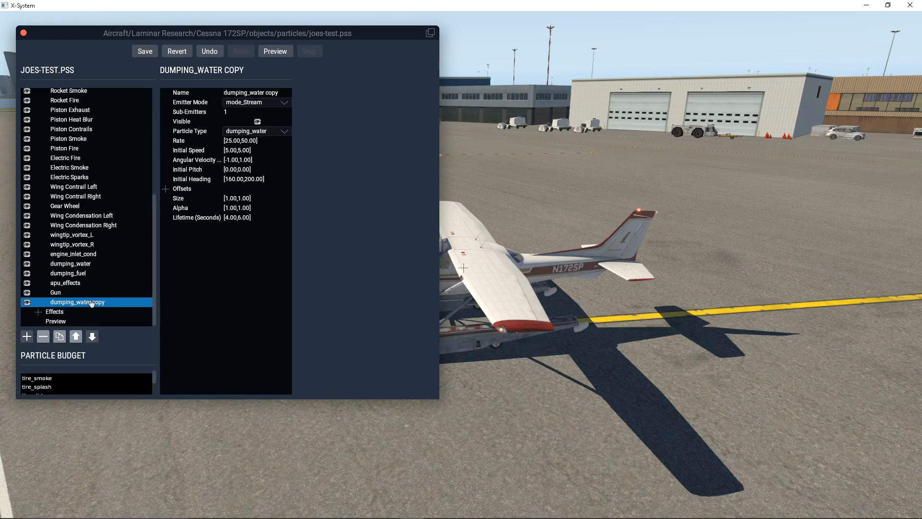
double_click(93, 303)
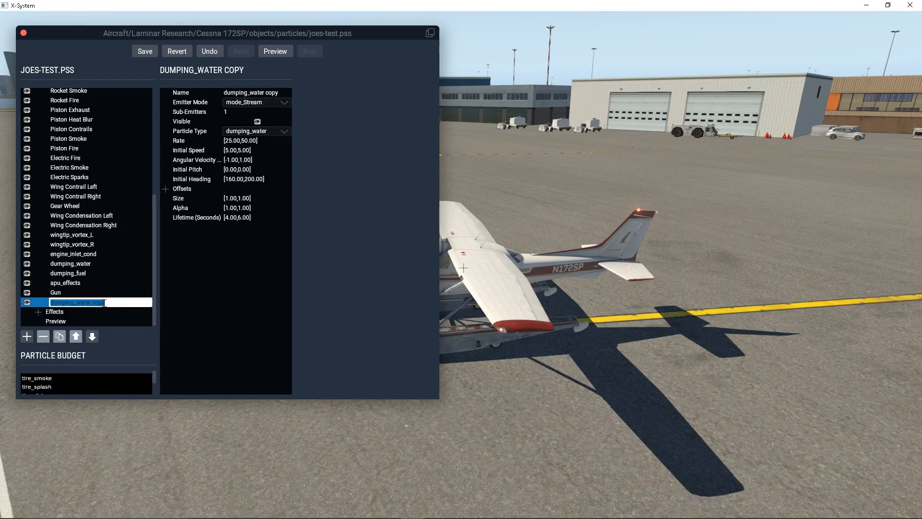
text(Left Sp)
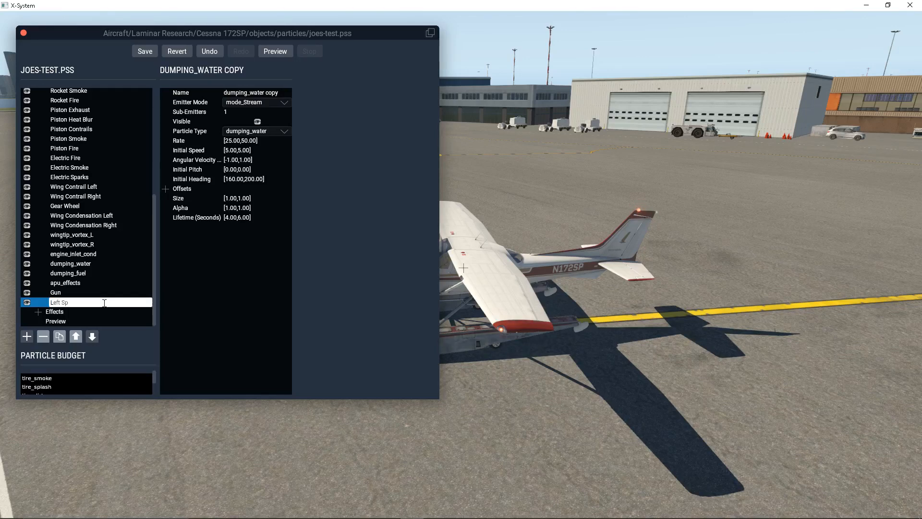
text(raer)
key(Return)
Rename the Left Spra emitter as Left chem
click(71, 303)
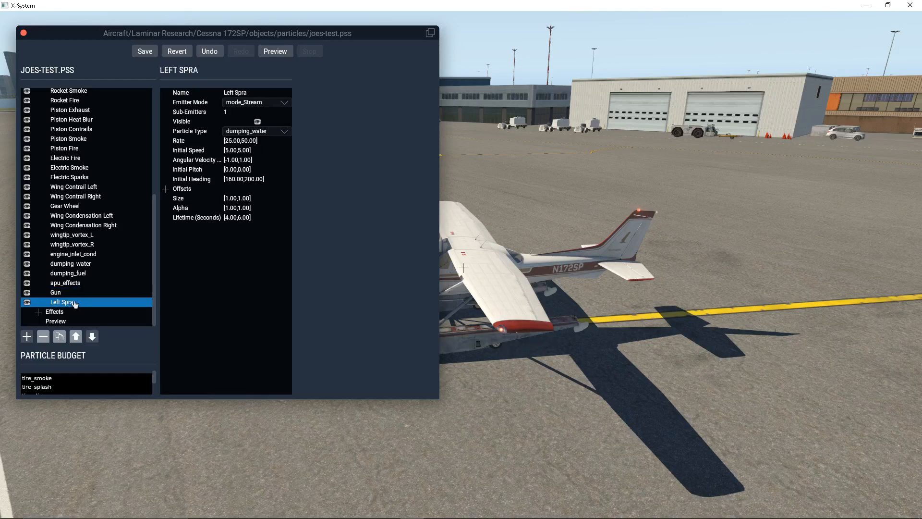
click(73, 303)
click(82, 309)
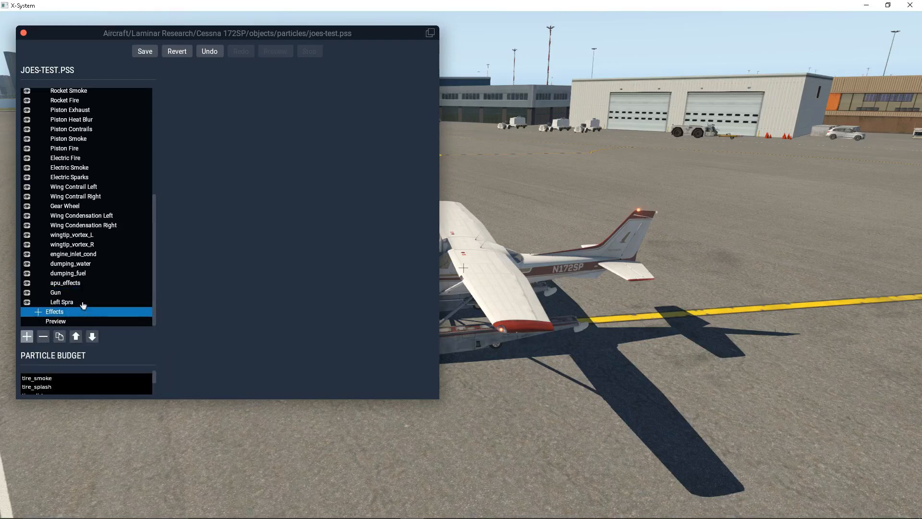
click(82, 303)
click(82, 303)
click(80, 302)
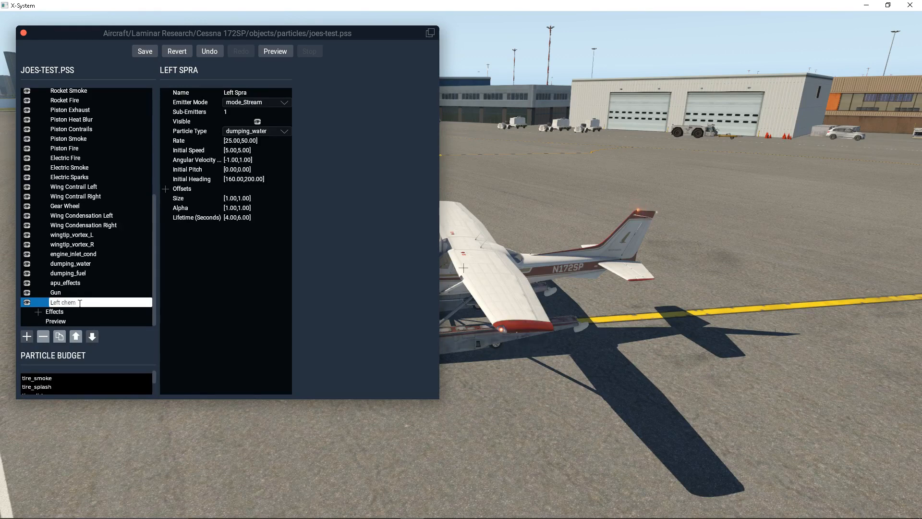
key(Return)
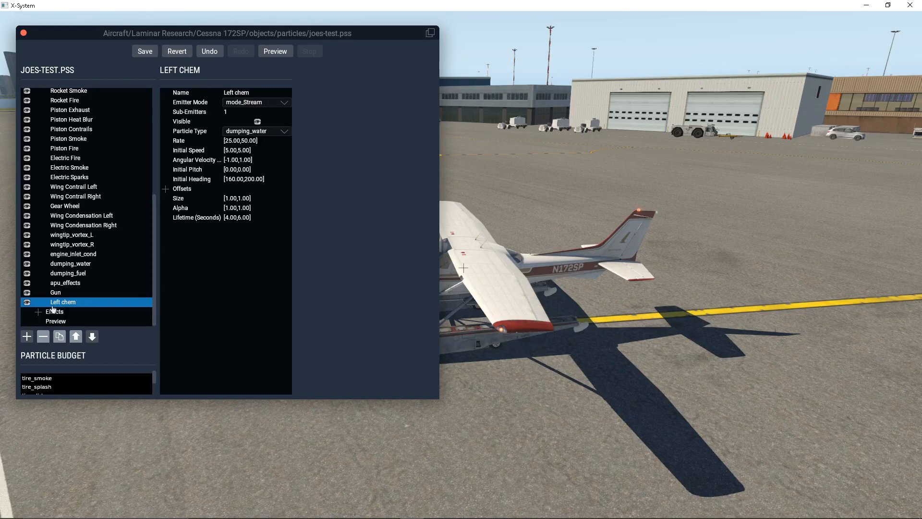
Duplicate the Left chem emitter and name the copy Right Chem
click(60, 337)
double_click(69, 312)
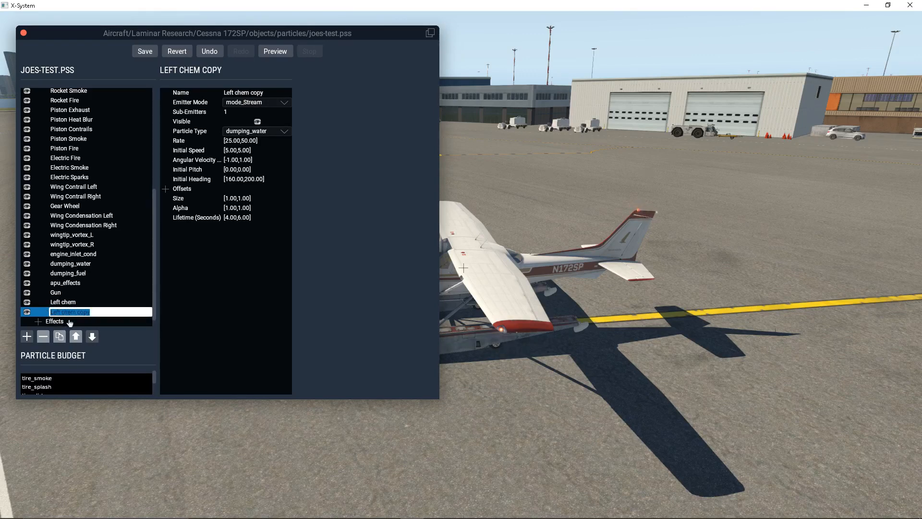
text(Right Chem)
Check the Rate settings of the Left chem emitter and preview its particles on the floatplane
click(65, 302)
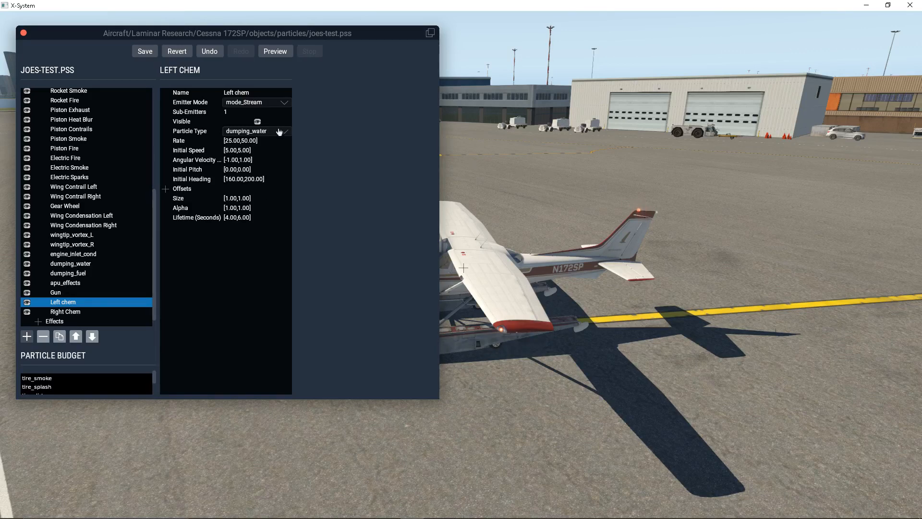
click(251, 141)
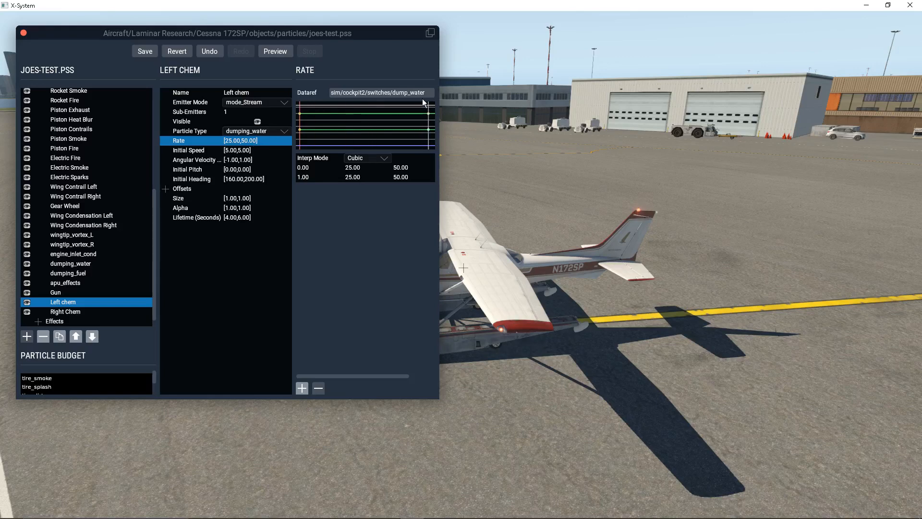
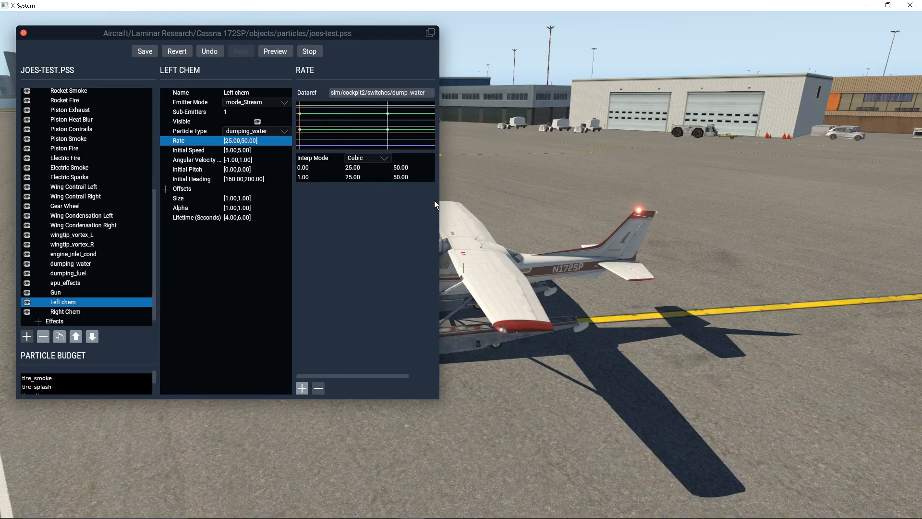
right_drag(498, 283, 387, 244)
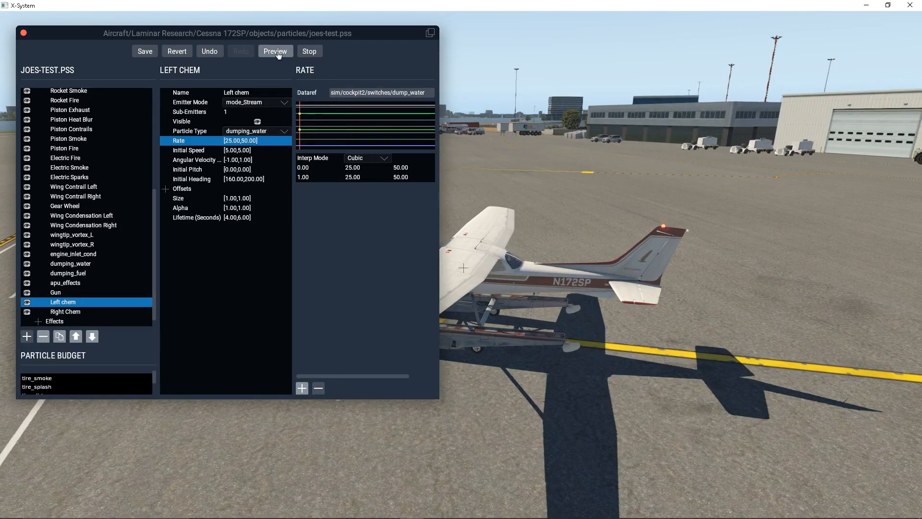
click(72, 263)
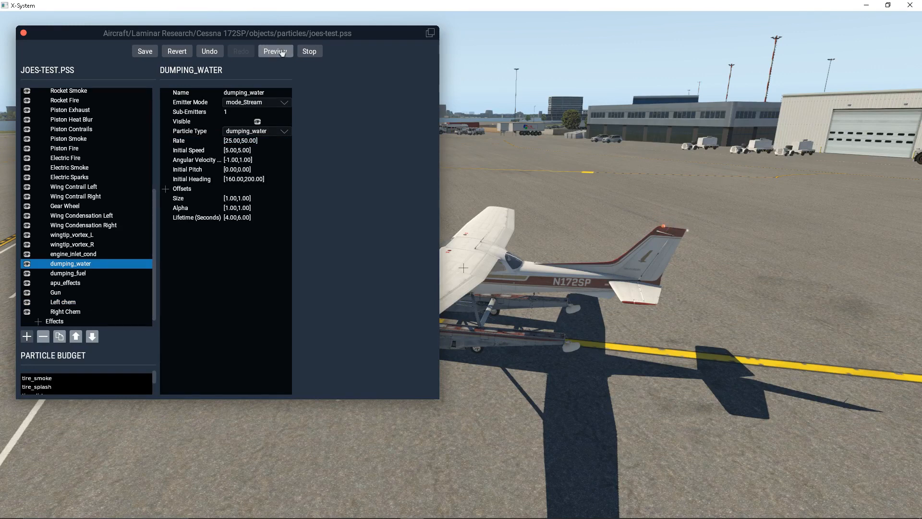
click(74, 303)
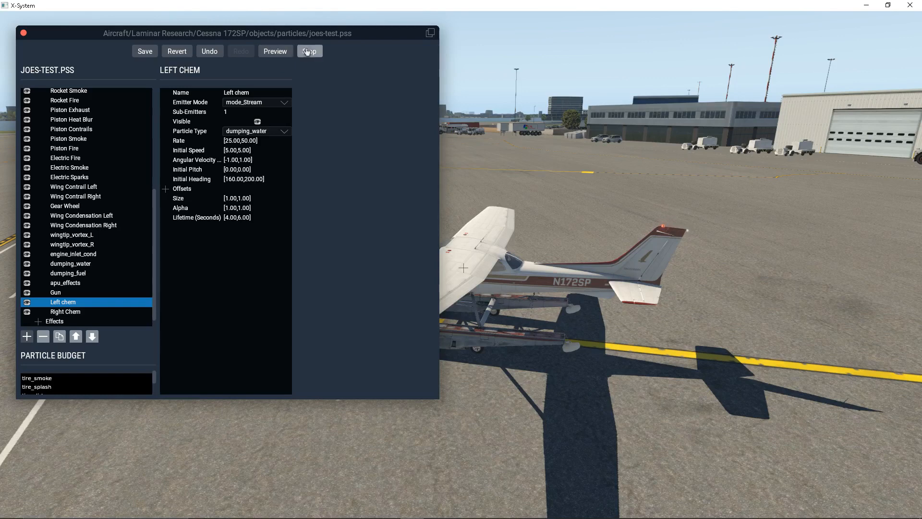
click(275, 52)
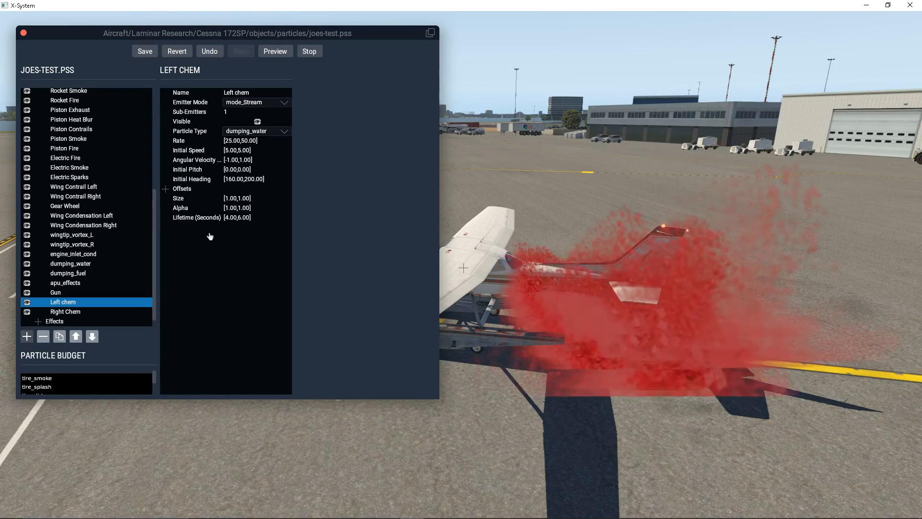
Set both Size values of the Left chem emitter at the 0.00 key to 0.10
click(272, 142)
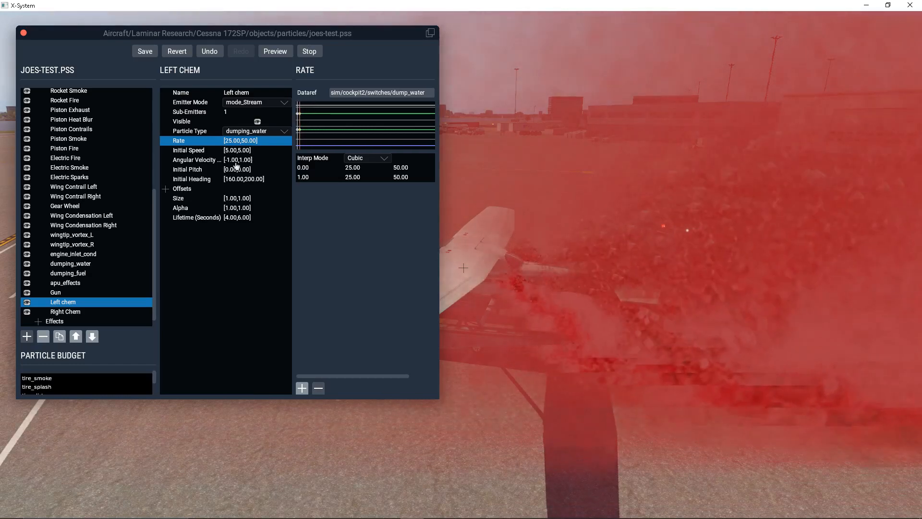
click(231, 198)
double_click(239, 198)
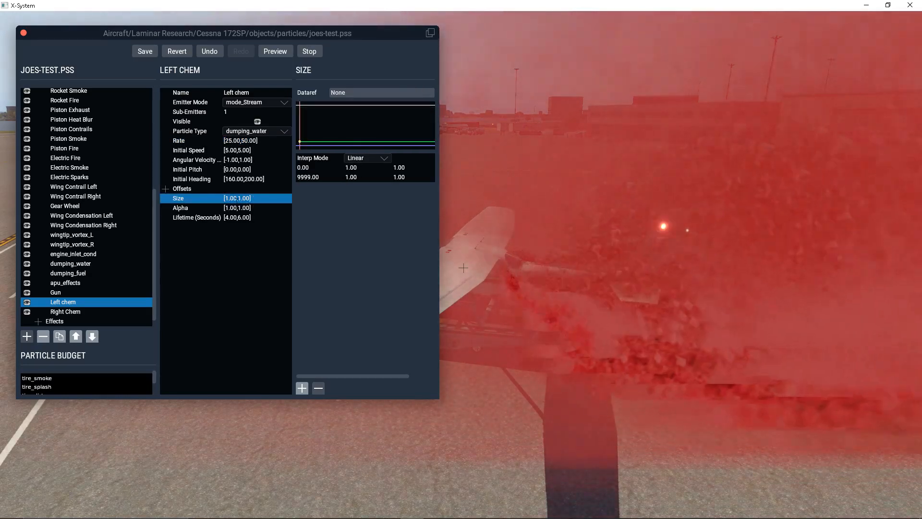
double_click(364, 168)
text(.1)
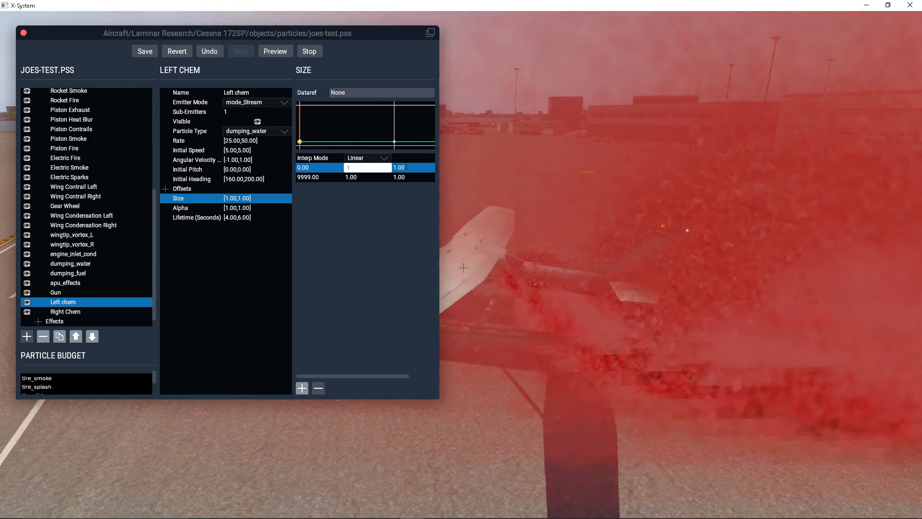
double_click(394, 168)
text(1)
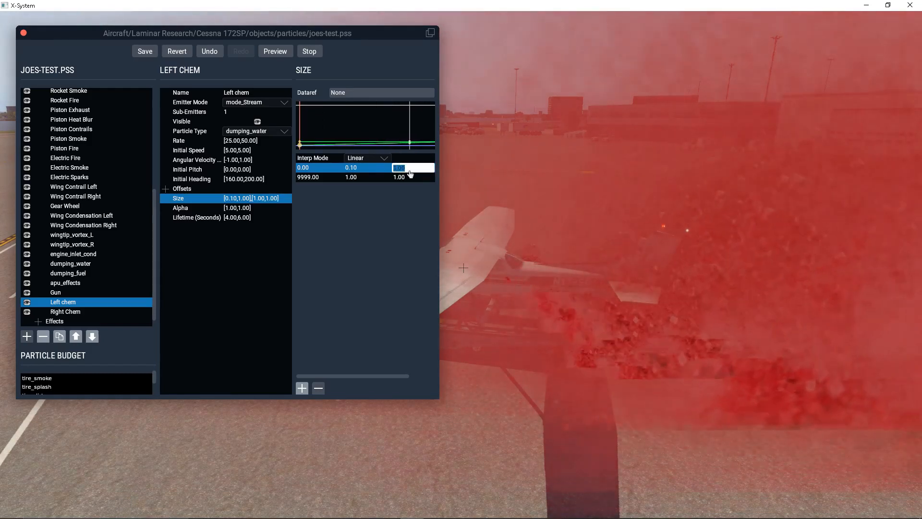
click(363, 177)
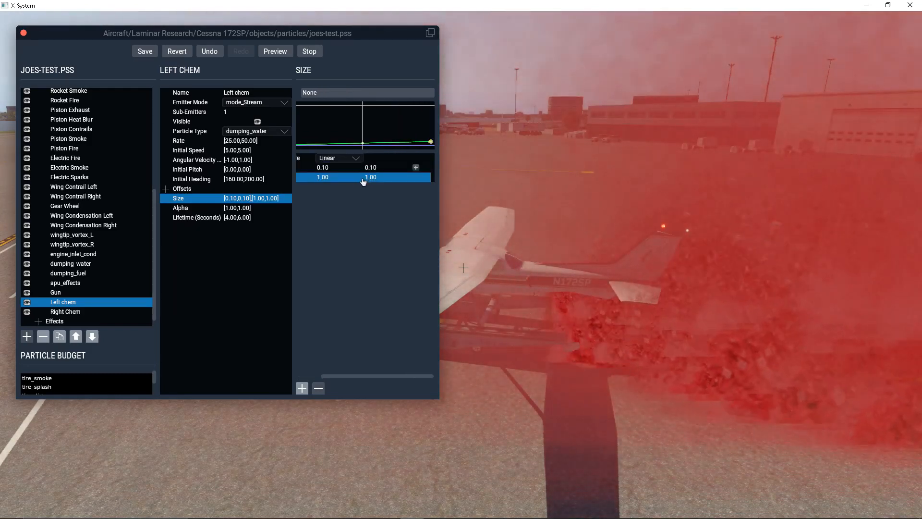
Reposition the particle editor window and examine the Left chem particles from several angles around the floatplane
right_drag(552, 307, 627, 321)
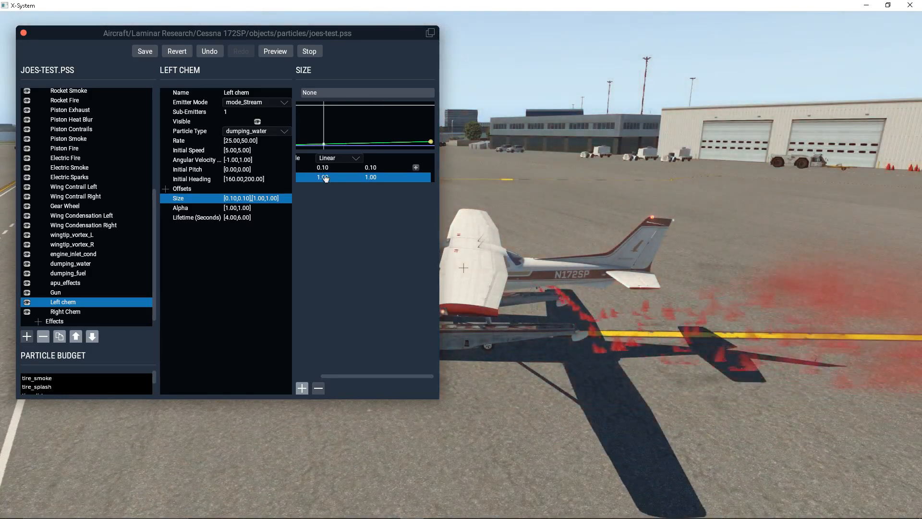
drag(334, 187, 312, 207)
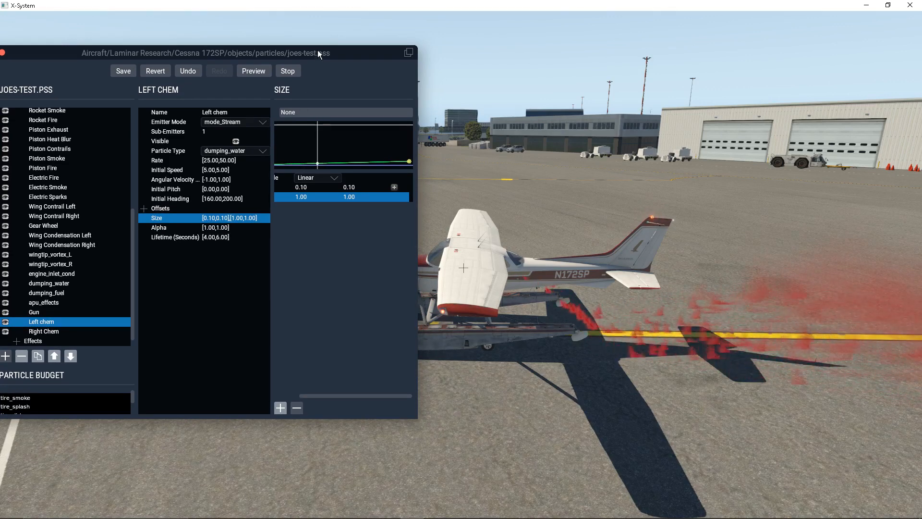
drag(327, 53, 358, 48)
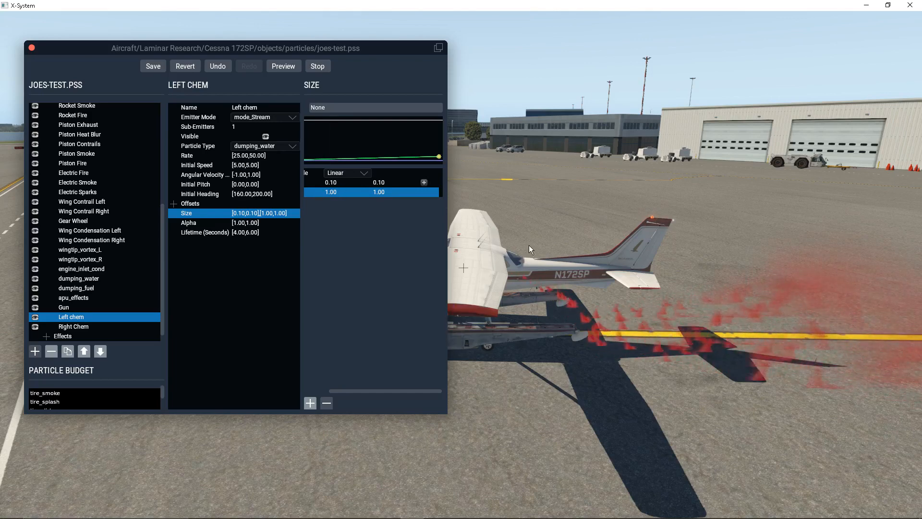
right_drag(559, 255, 524, 269)
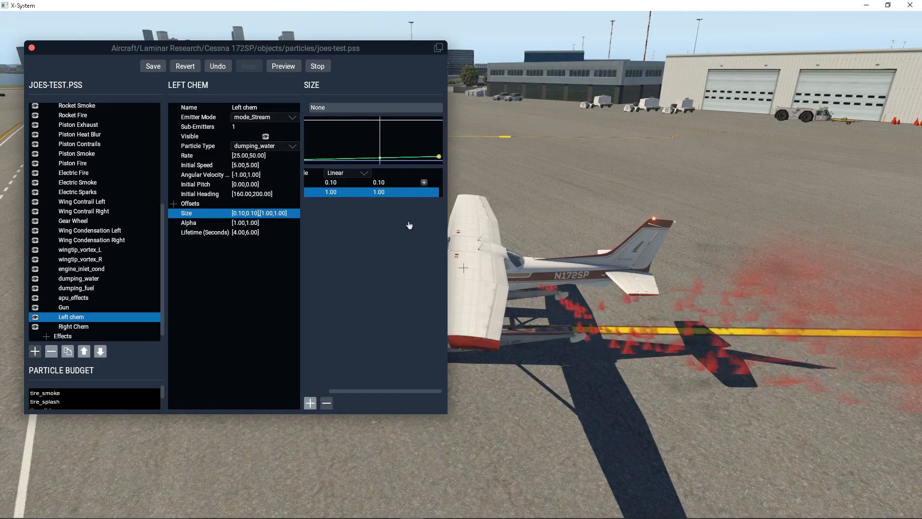
right_drag(597, 269, 638, 286)
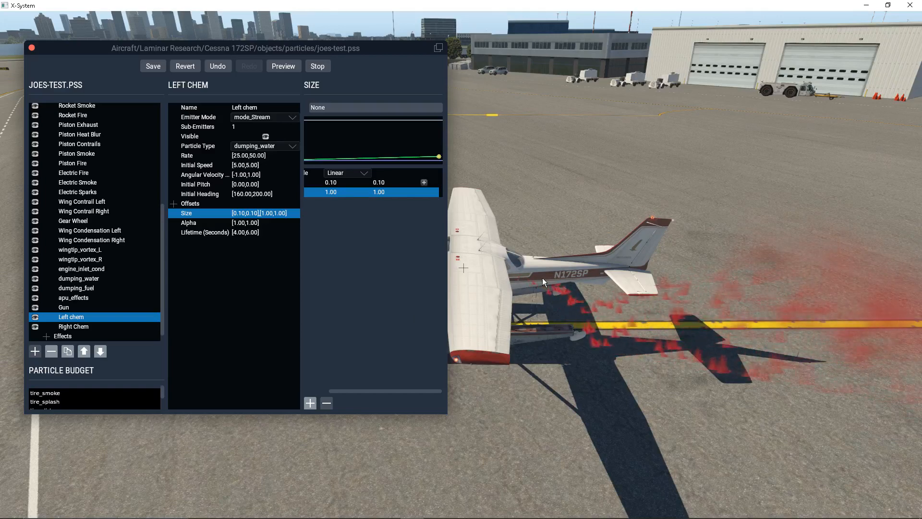
right_drag(543, 276, 407, 273)
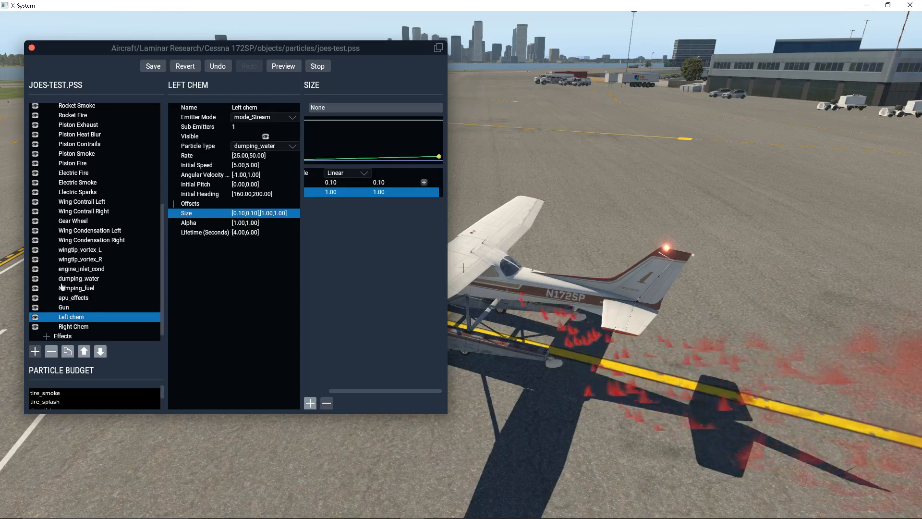
Switch to joes-test.obj in Notepad++ and replace the emitter_name entries on lines 11 and 13 with Left chem and Right chem
scroll(90, 260, up, 5)
scroll(103, 240, down, 5)
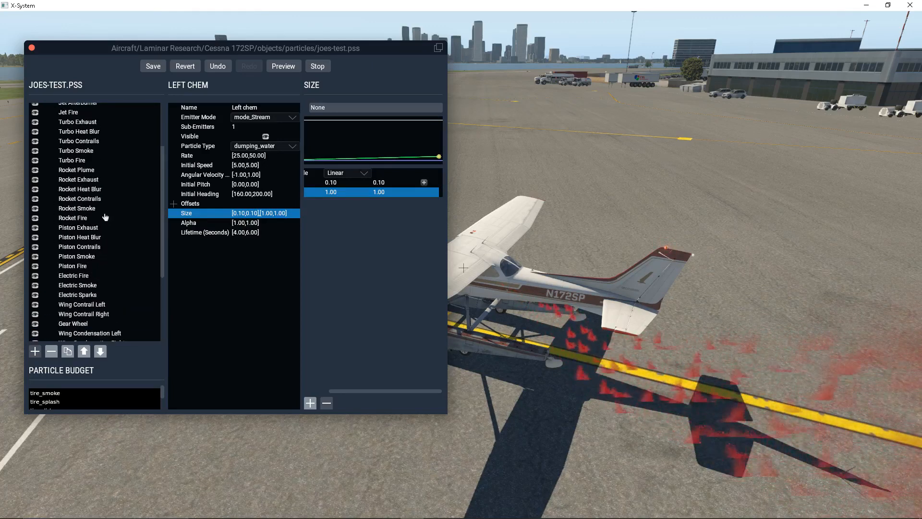
scroll(101, 282, down, 2)
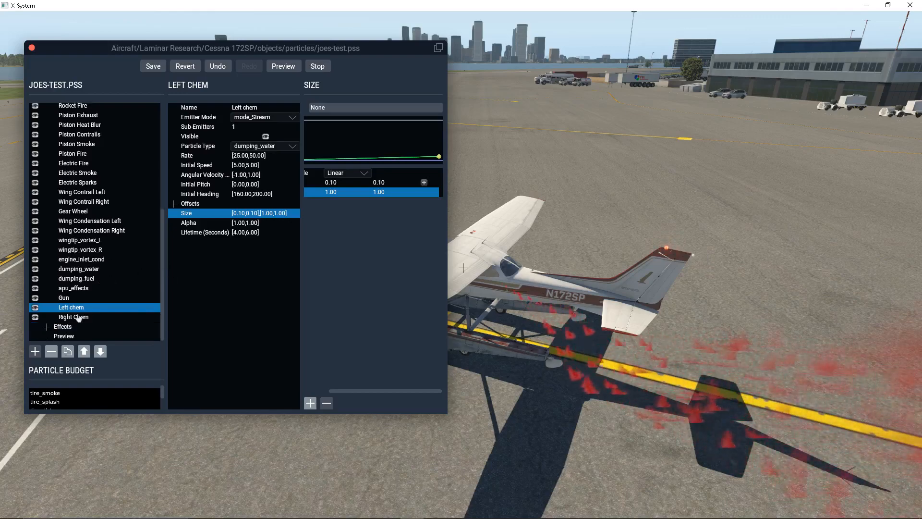
click(480, 510)
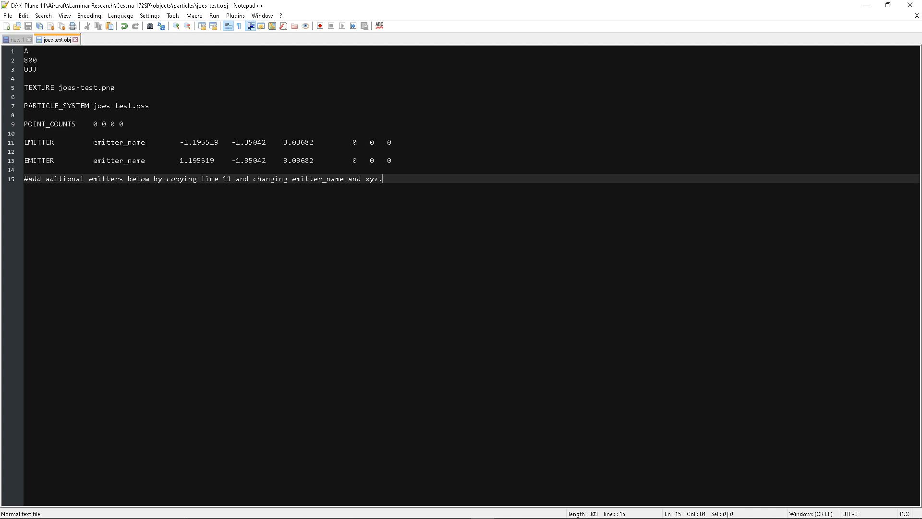
drag(145, 142, 128, 143)
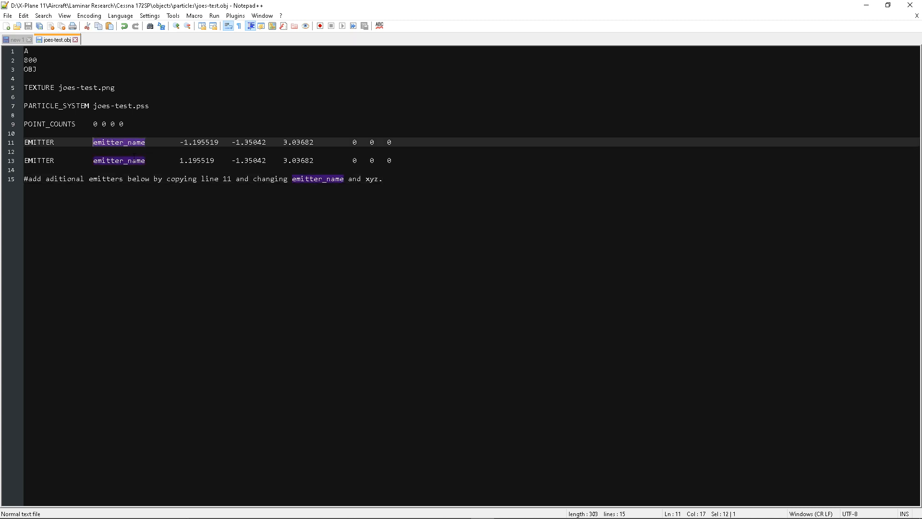
text(Left ch)
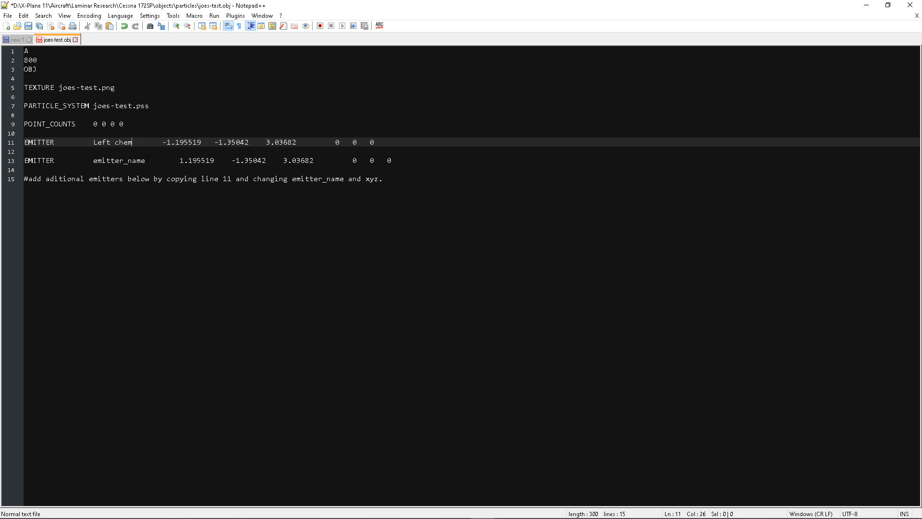
drag(146, 161, 94, 161)
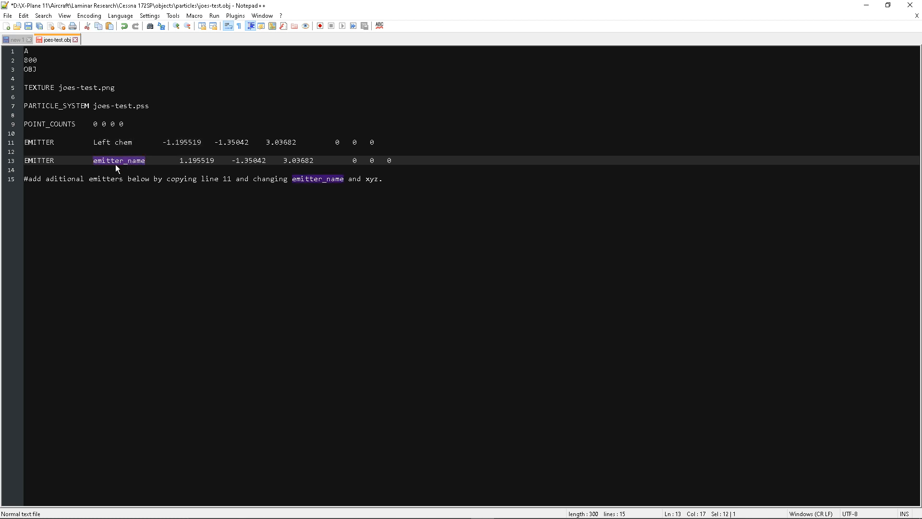
text(Right ch)
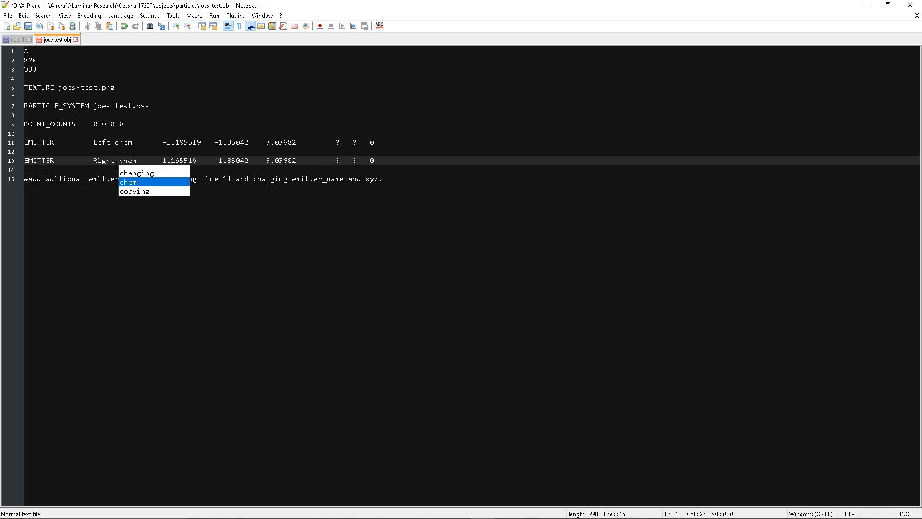
Check the emitter names in the X-Plane particle editor and correct line 13 of joes-test.obj in Notepad++ to Right Chem
mouse_move(440, 517)
click(412, 510)
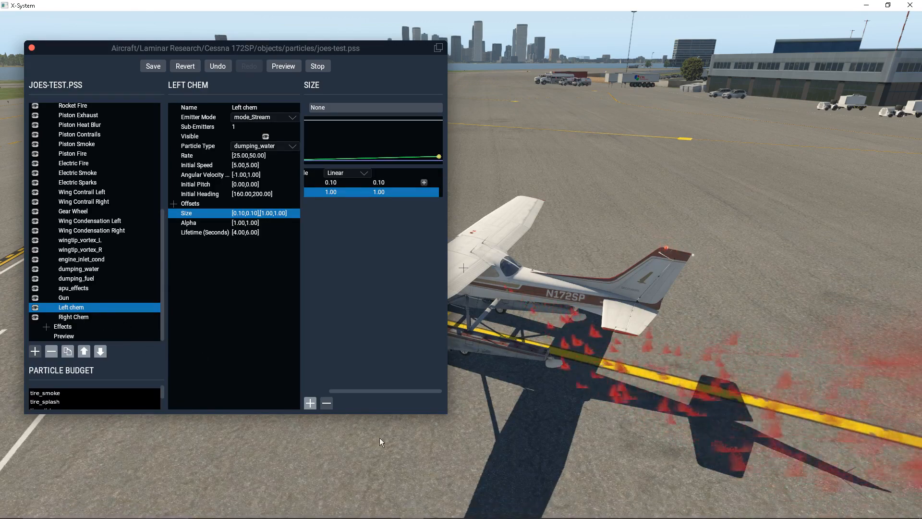
click(482, 509)
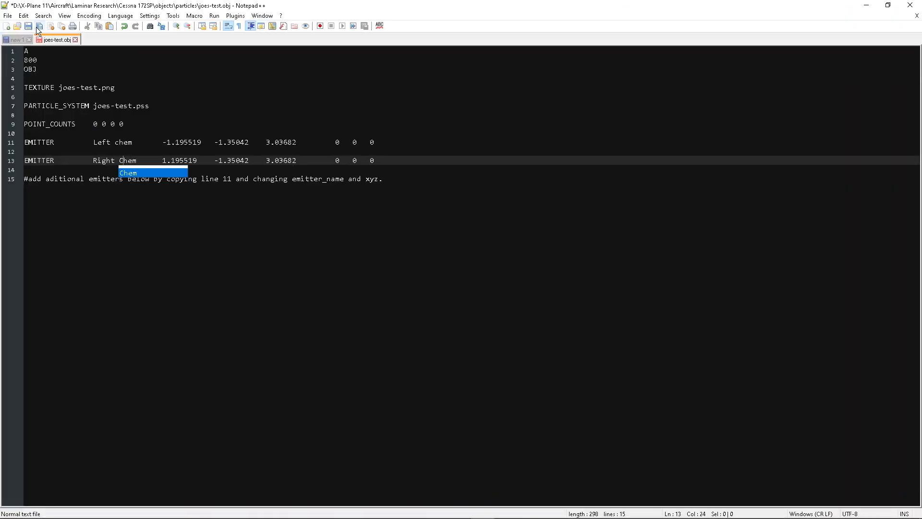
Switch to X-Plane, rename the Left chem emitter to Left Chem, and close the particle editor, saving joes-test.pss
click(412, 509)
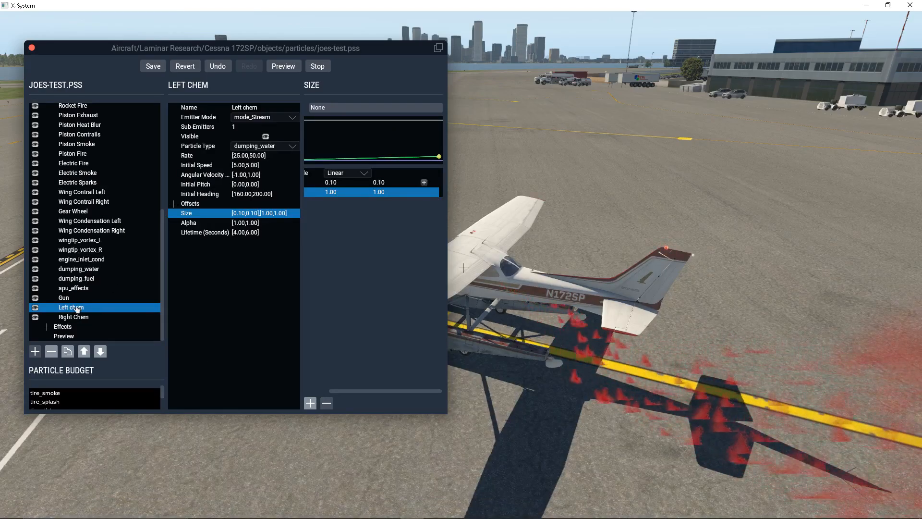
double_click(77, 308)
click(74, 308)
key(BackSpace)
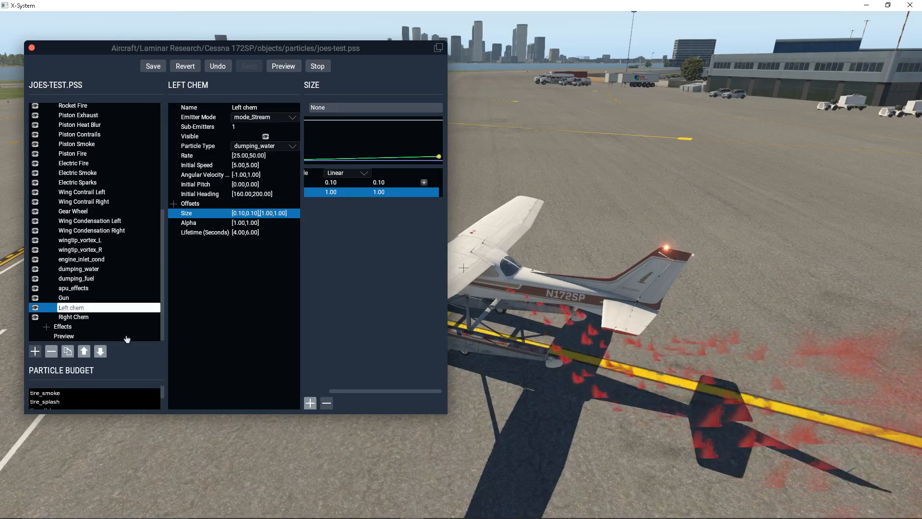
text(C)
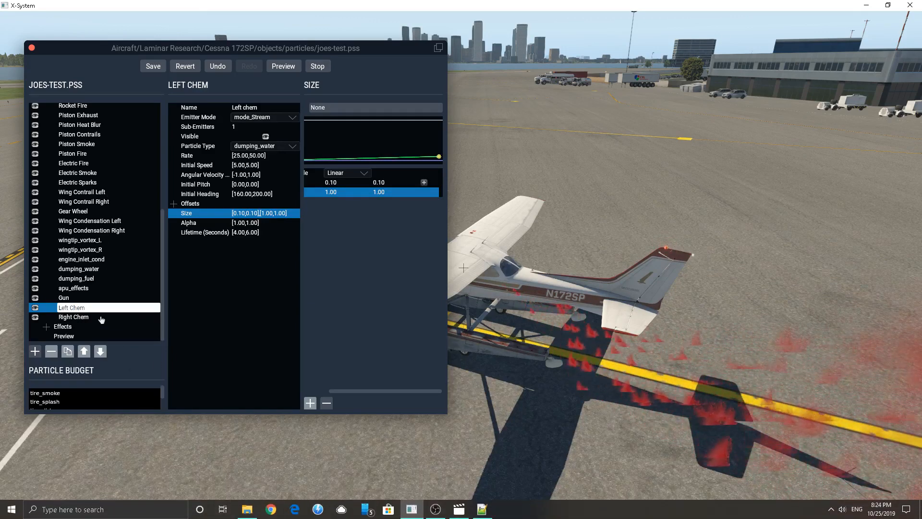
click(94, 318)
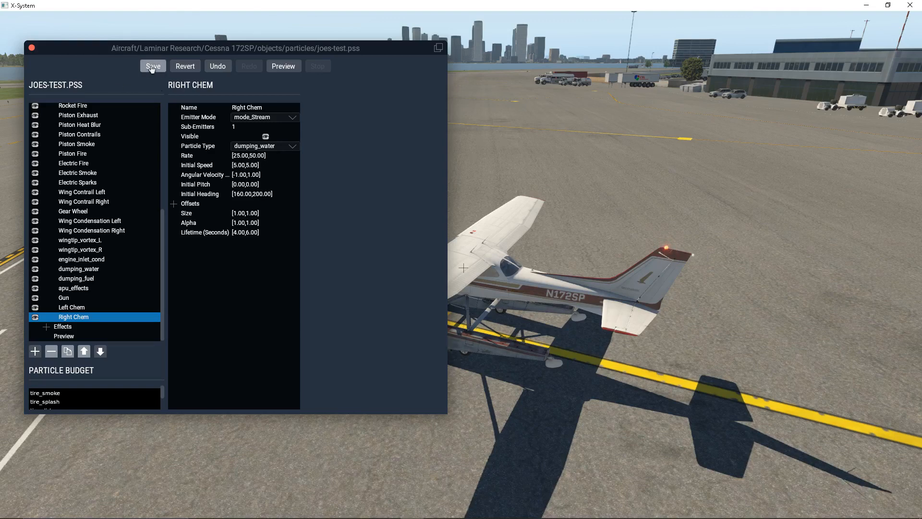
click(32, 48)
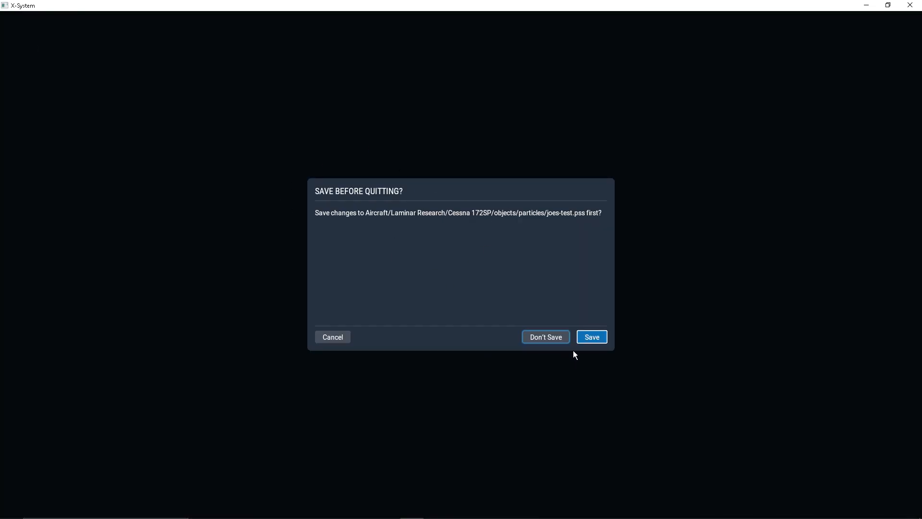
click(590, 337)
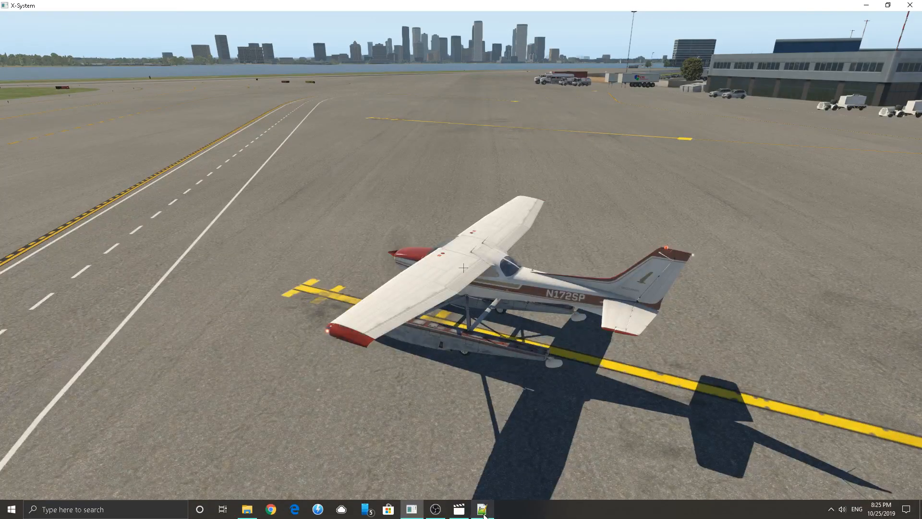
Switch to Notepad++, correct the emitter name on line 11 of joes-test.obj to Left Chem, and save the file
click(482, 510)
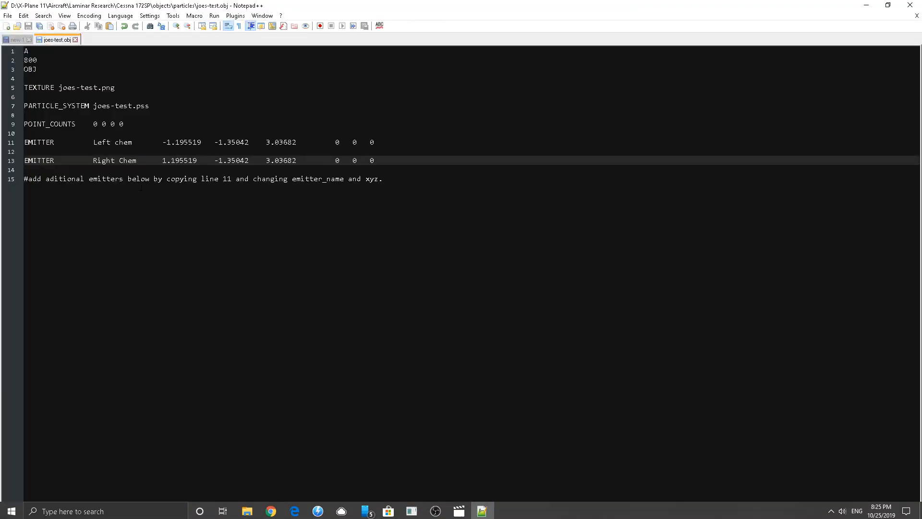
click(116, 142)
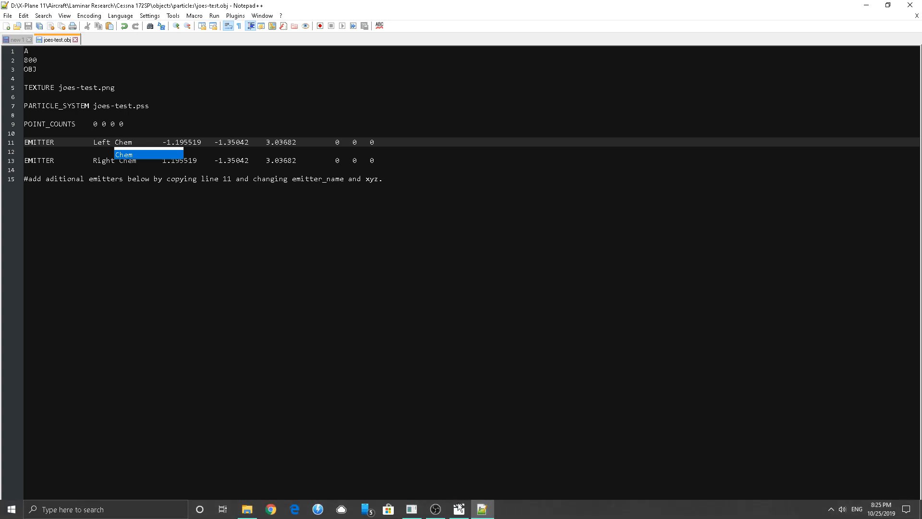
click(483, 510)
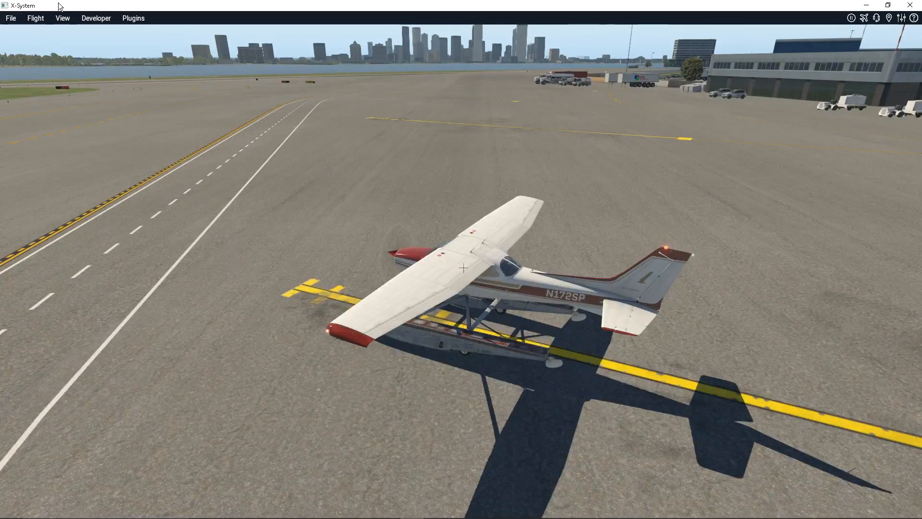
Reload the current aircraft and art in X-Plane and switch to an external view of the floatplane
click(112, 18)
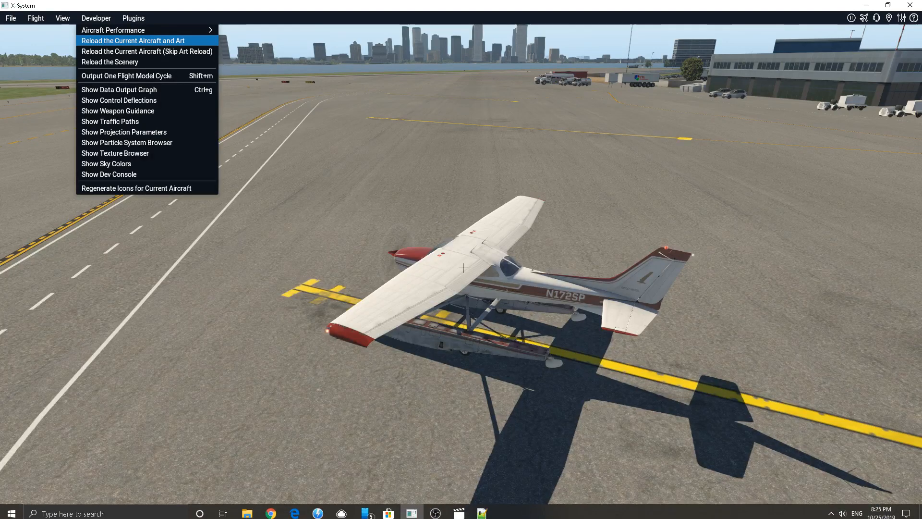
click(482, 510)
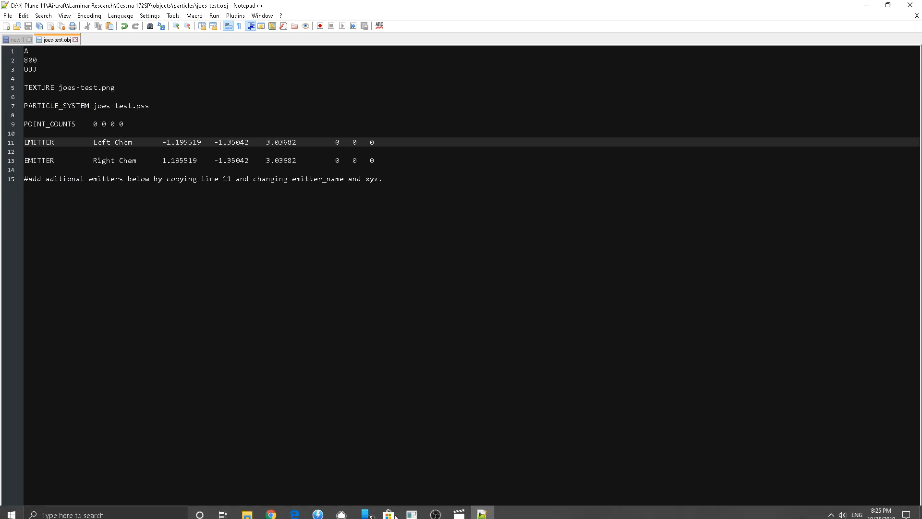
click(481, 510)
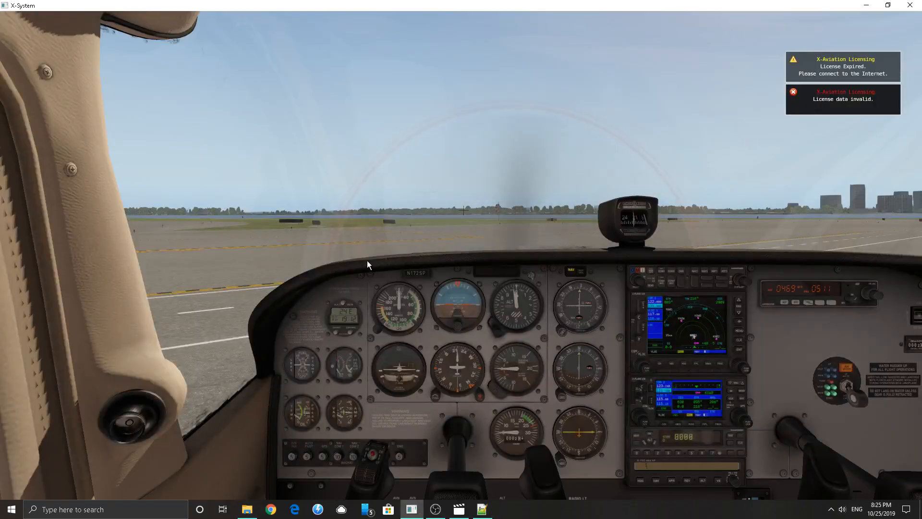
key(shift+8)
right_drag(324, 231, 582, 247)
right_drag(577, 312, 360, 138)
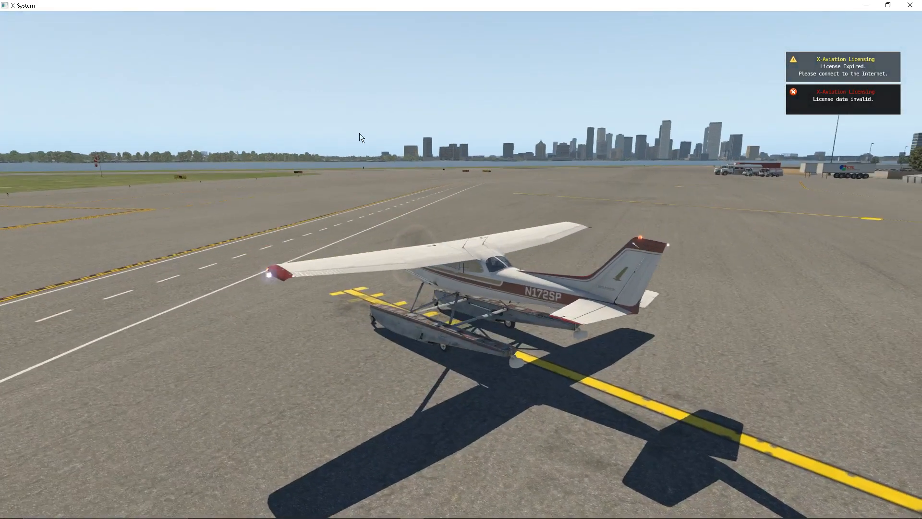
Open joes-test.pss from the Particle System Browser, close the browser, and move the editor window clear of the floatplane
mouse_move(123, 29)
click(89, 18)
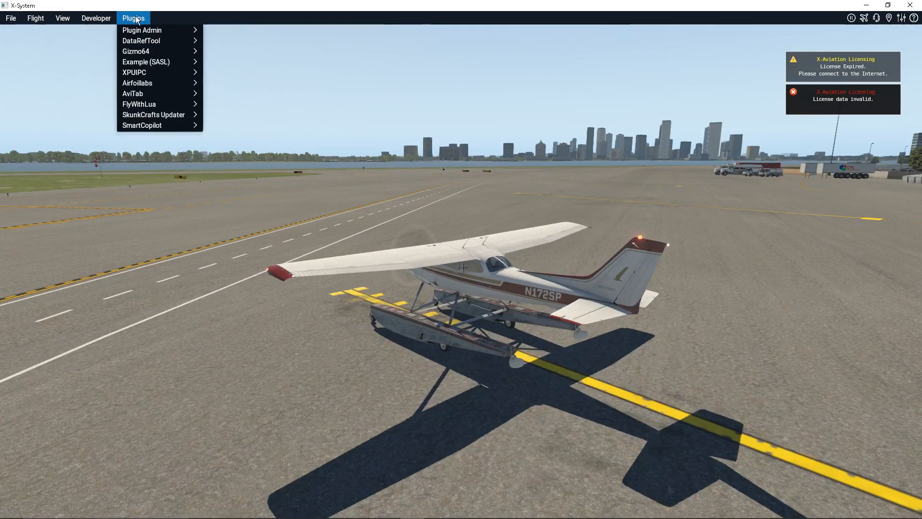
mouse_move(96, 18)
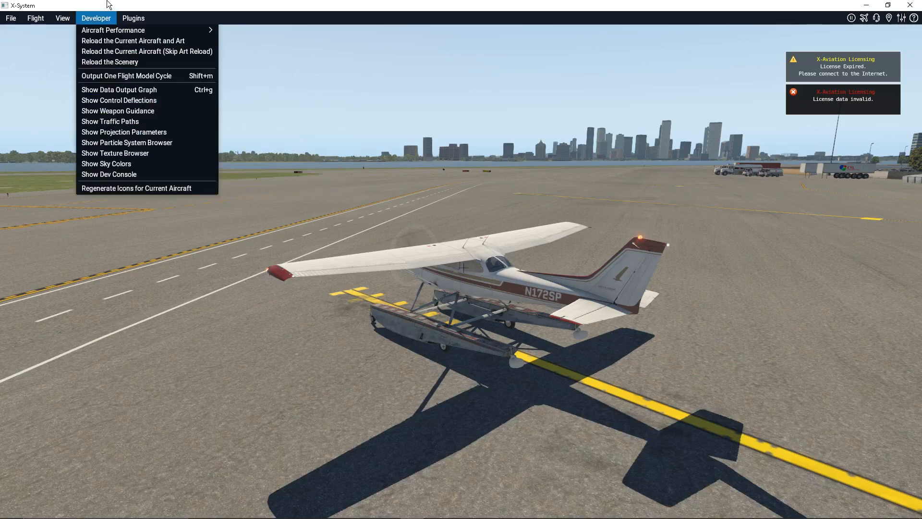
click(128, 143)
double_click(157, 170)
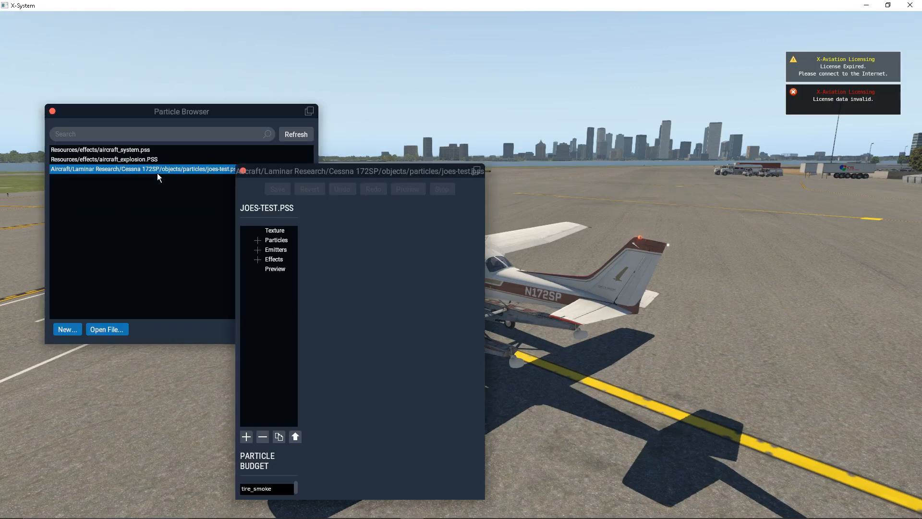
click(52, 111)
drag(274, 173, 122, 105)
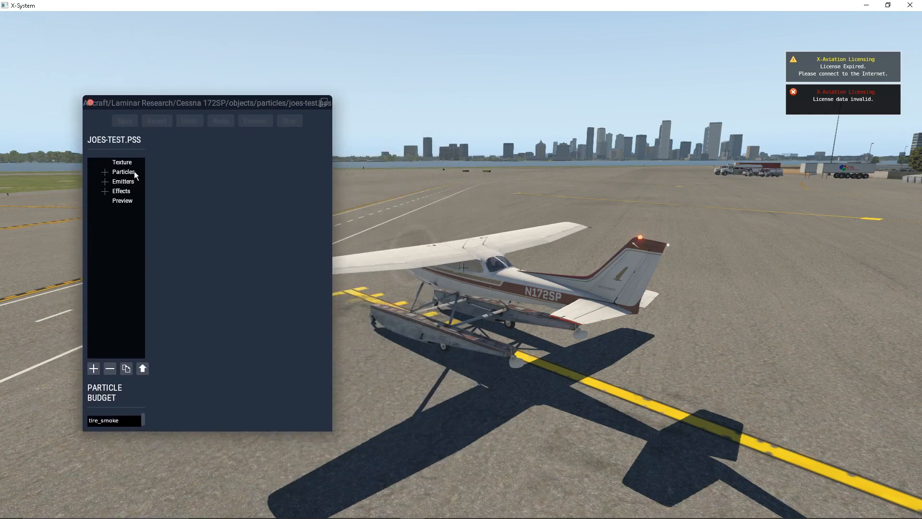
Expand the Emitters group, widen the particle editor and its emitter list, and select the Left Chem emitter
click(105, 182)
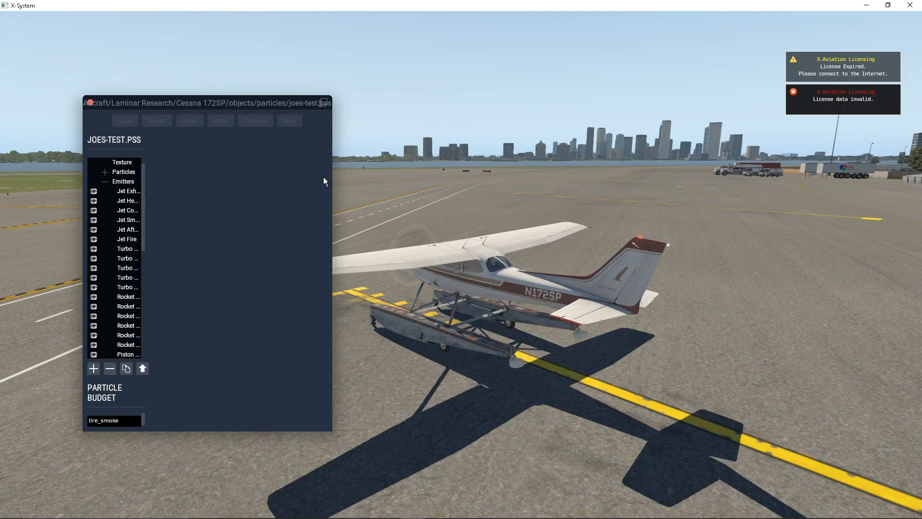
drag(331, 176, 397, 179)
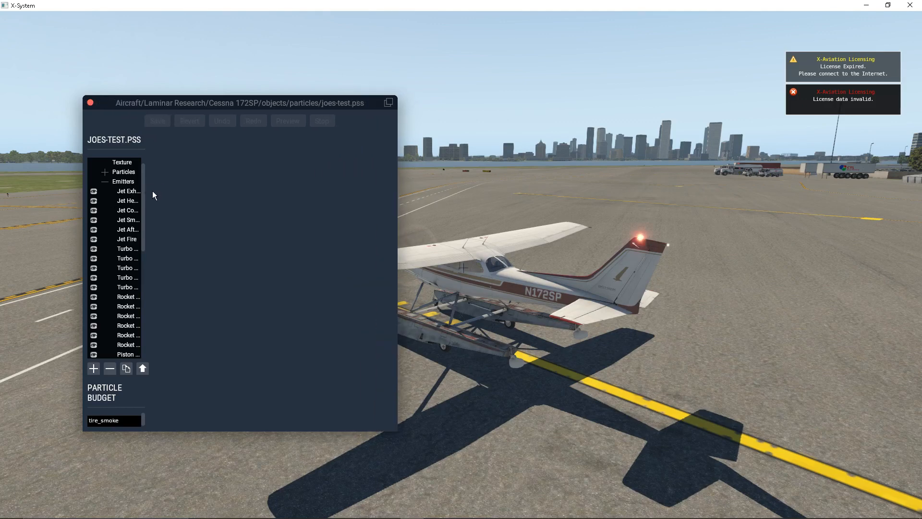
drag(148, 189, 237, 277)
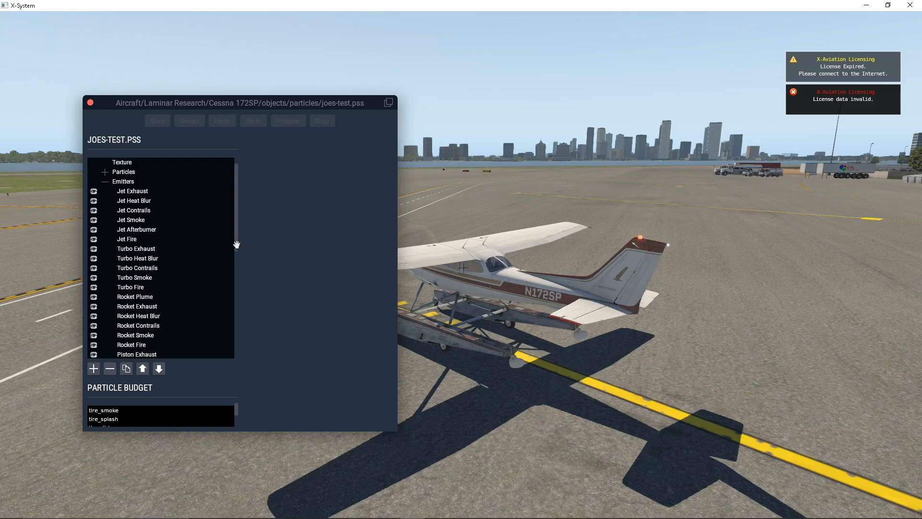
drag(236, 244, 224, 354)
click(147, 324)
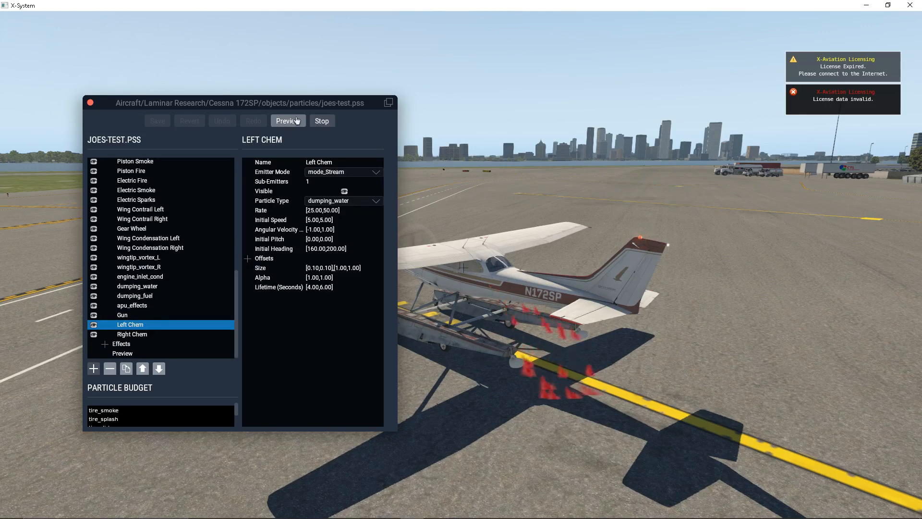
Preview the Left Chem particles from different angles around the floatplane and review the emitter's Offsets
right_drag(519, 288, 648, 298)
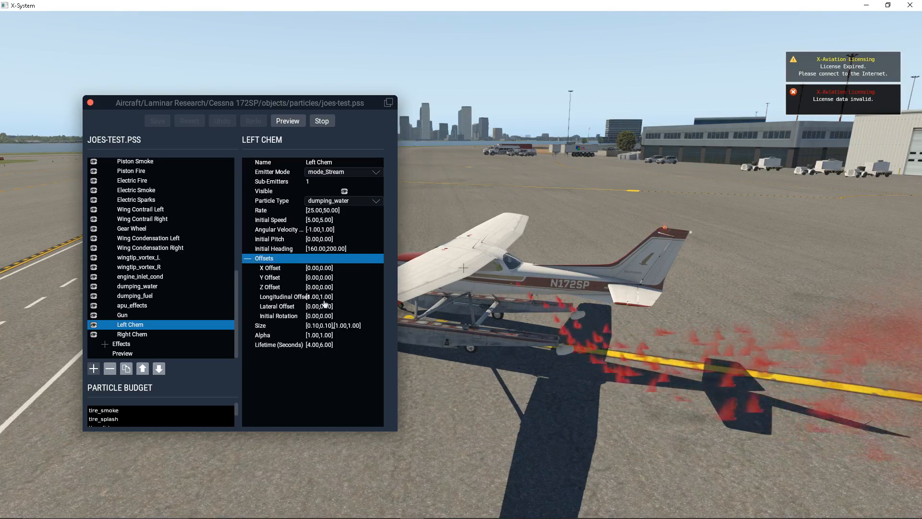
click(248, 259)
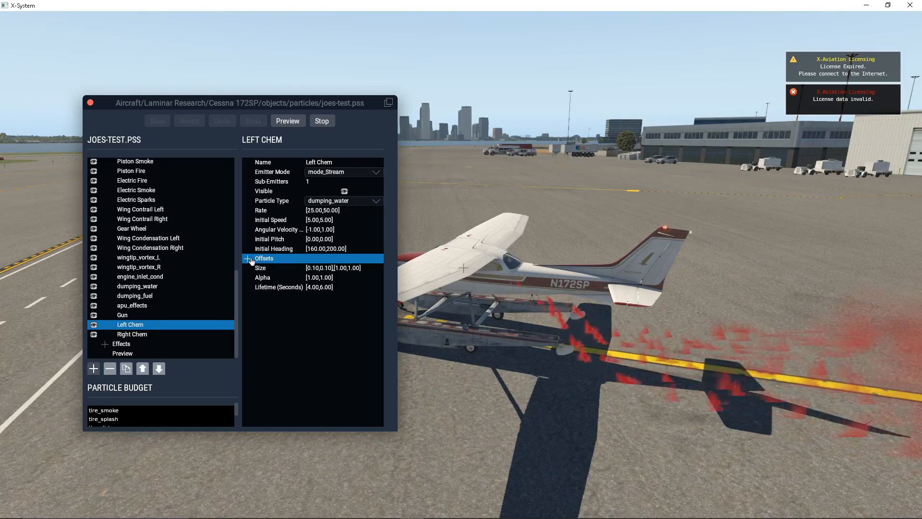
right_drag(607, 318, 317, 258)
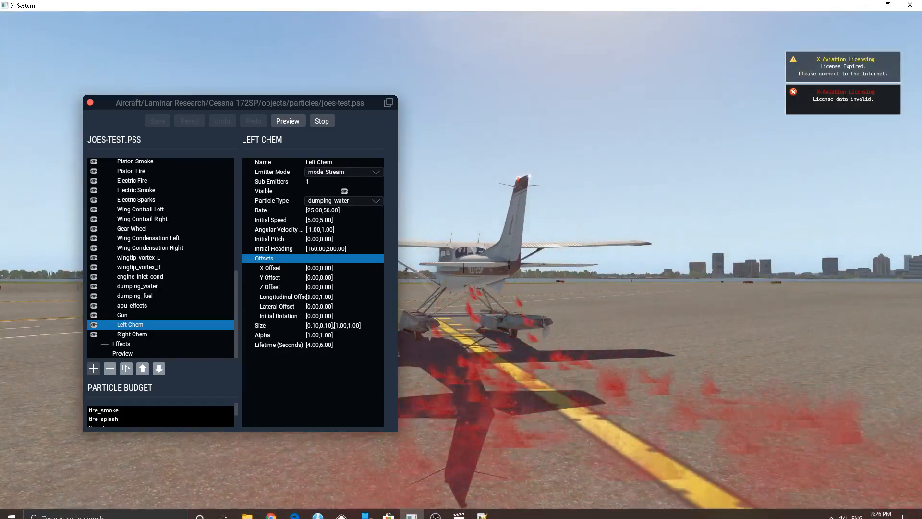
Rename the Left Chem and Right Chem emitters in joes-test.pss to Left_Chem and Right_Chem
double_click(131, 327)
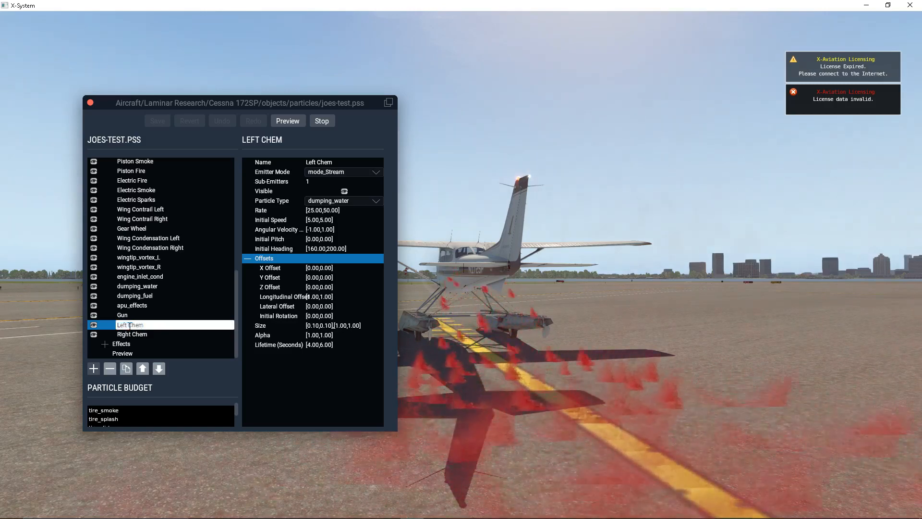
key(Right)
key(Right)
key(Right)
key(Right)
key(Right)
key(BackSpace)
text(_)
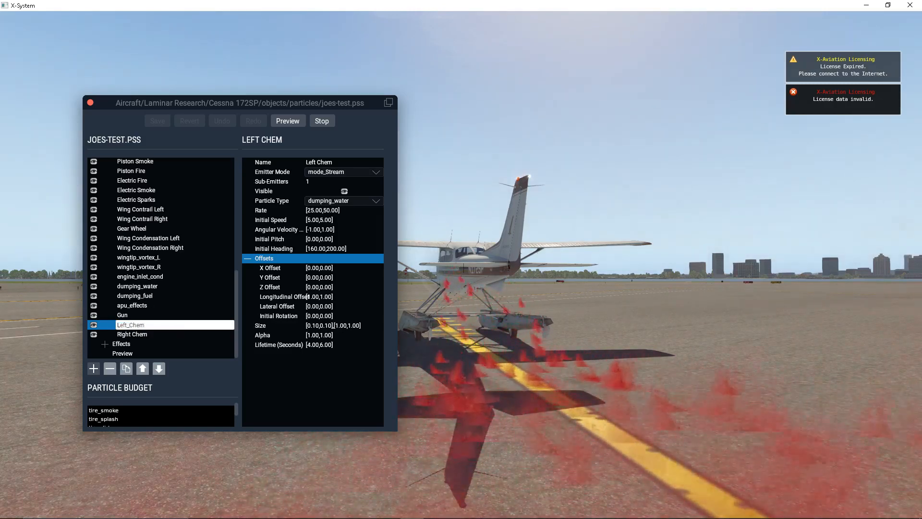
click(126, 335)
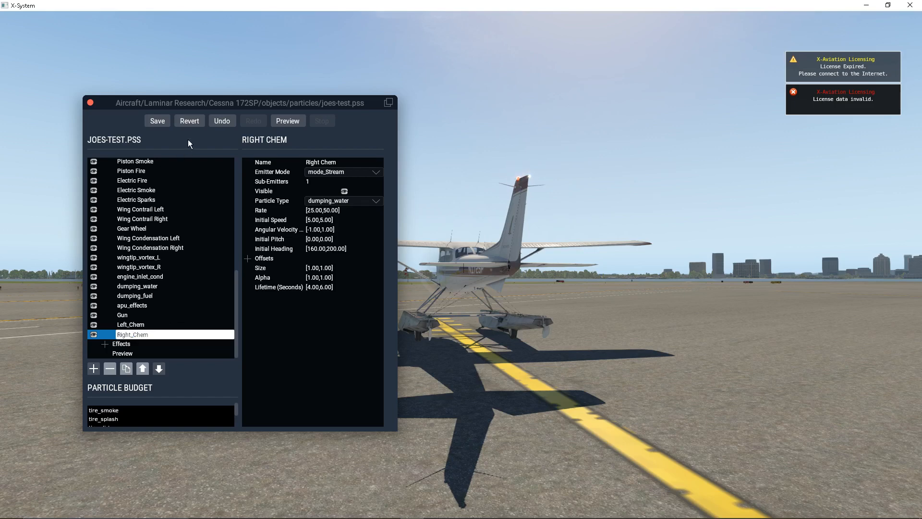
Switch to Notepad++, change the emitter names on lines 11 and 13 of joes-test.obj to Left_Chem and Right_Chem, and save
mouse_move(356, 504)
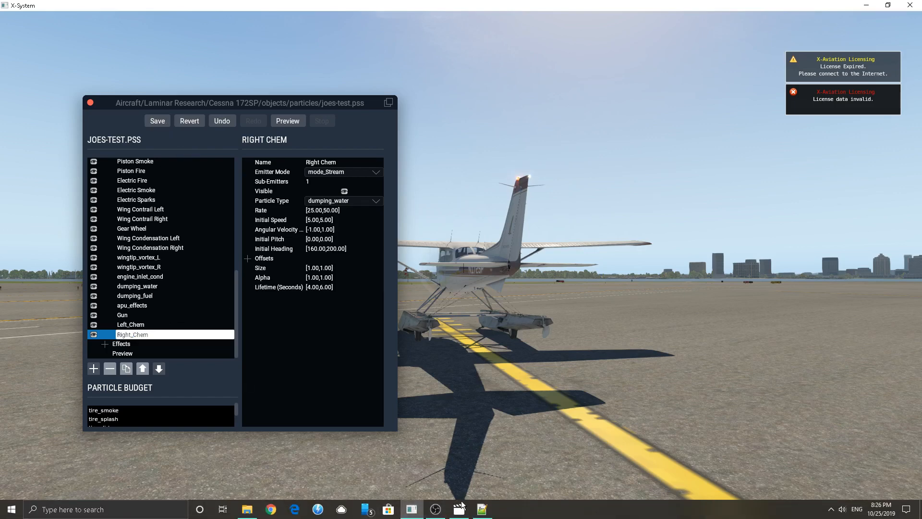
click(482, 509)
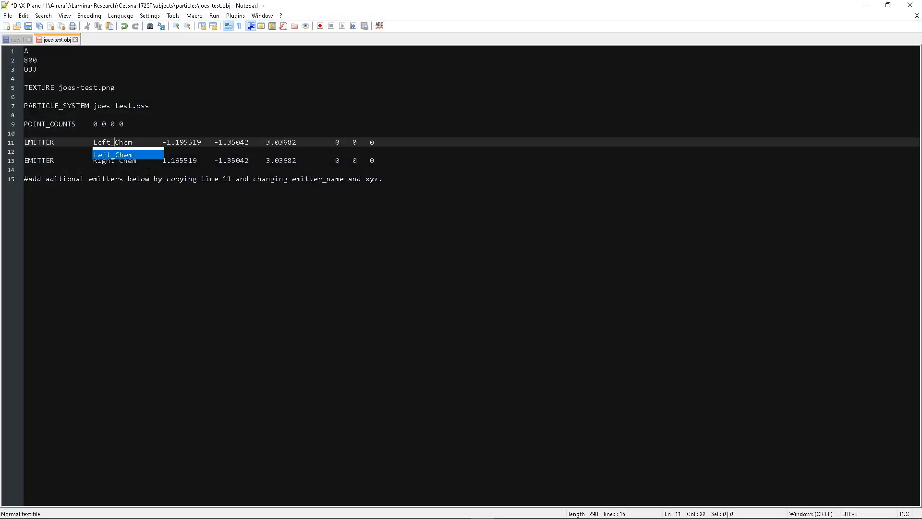
click(152, 134)
click(119, 160)
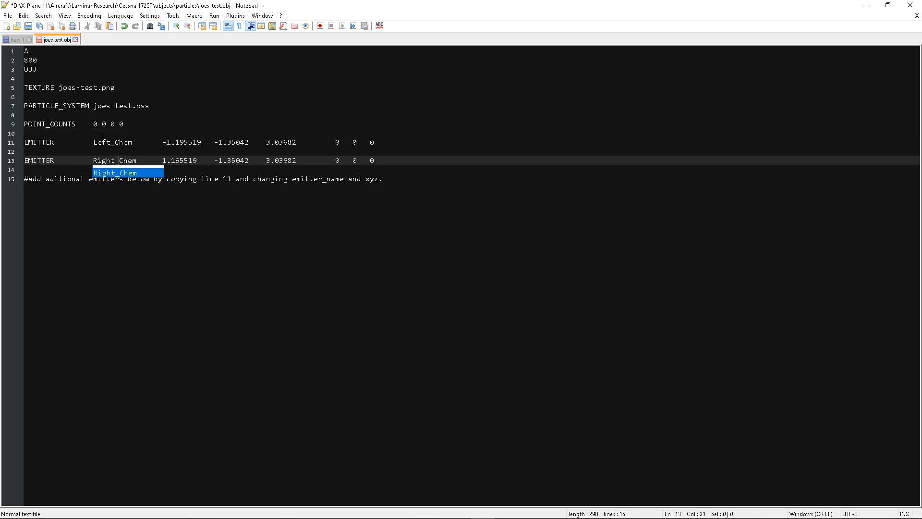
click(102, 134)
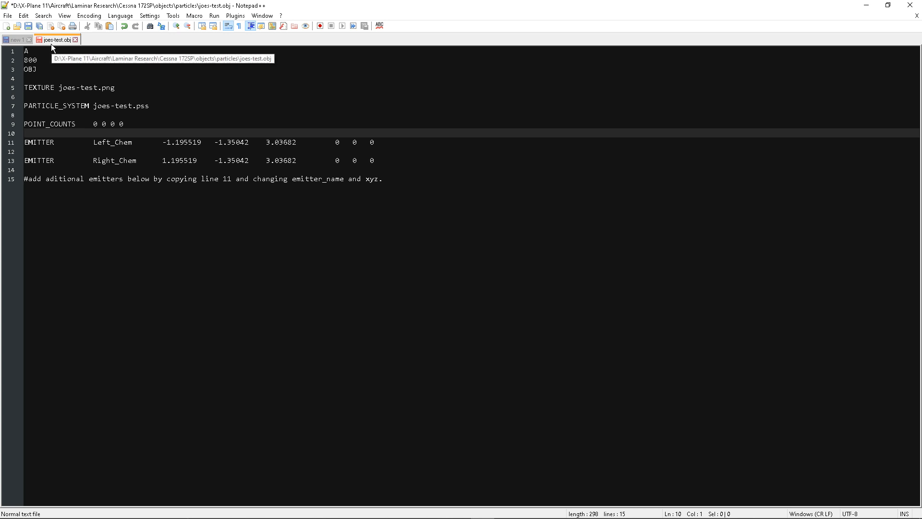
Return to X-Plane, close the particle editor with joes-test.pss saved, and reload the current aircraft
mouse_move(410, 505)
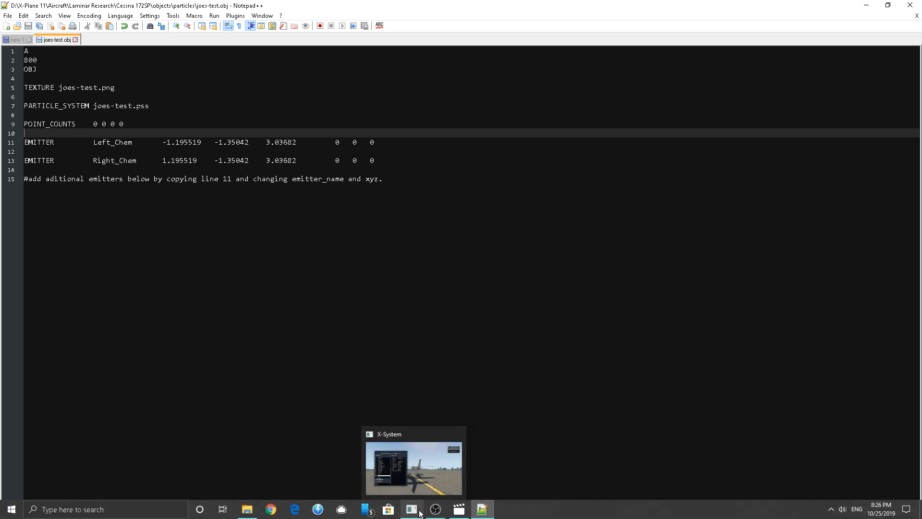
click(419, 513)
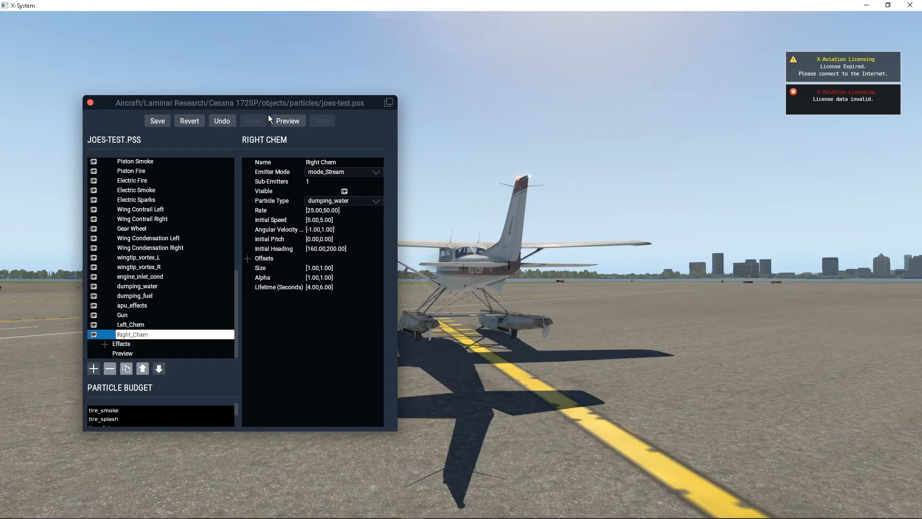
click(91, 104)
click(590, 338)
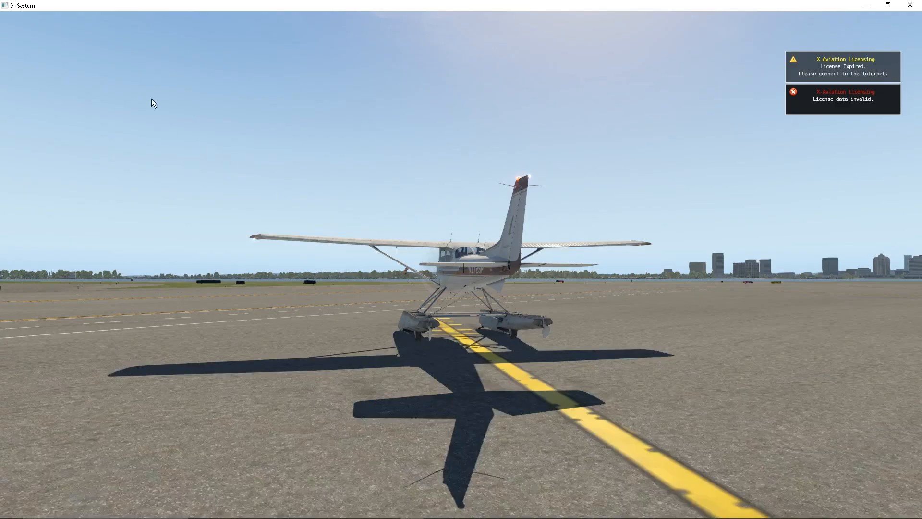
click(96, 18)
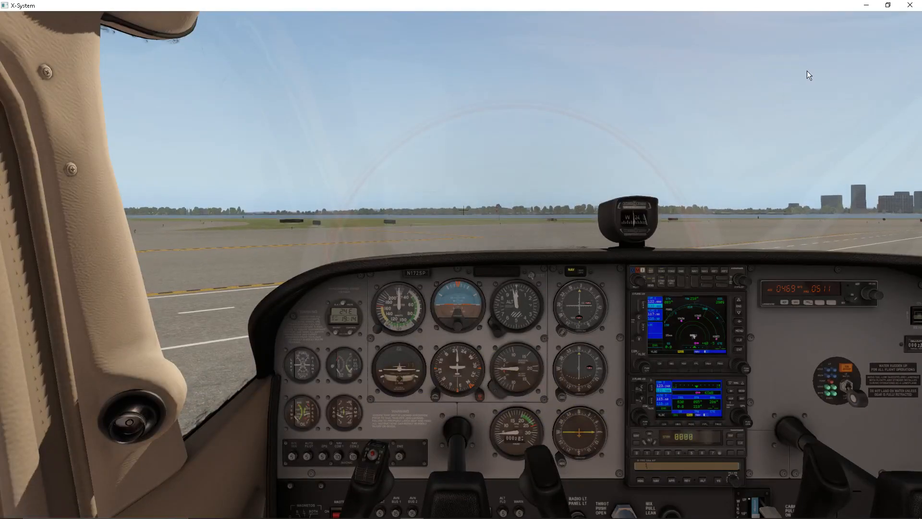
Switch to the external aircraft view, open joes-test.pss from the Particle System Browser, and close the browser
key(shift+4)
right_drag(715, 97, 749, 262)
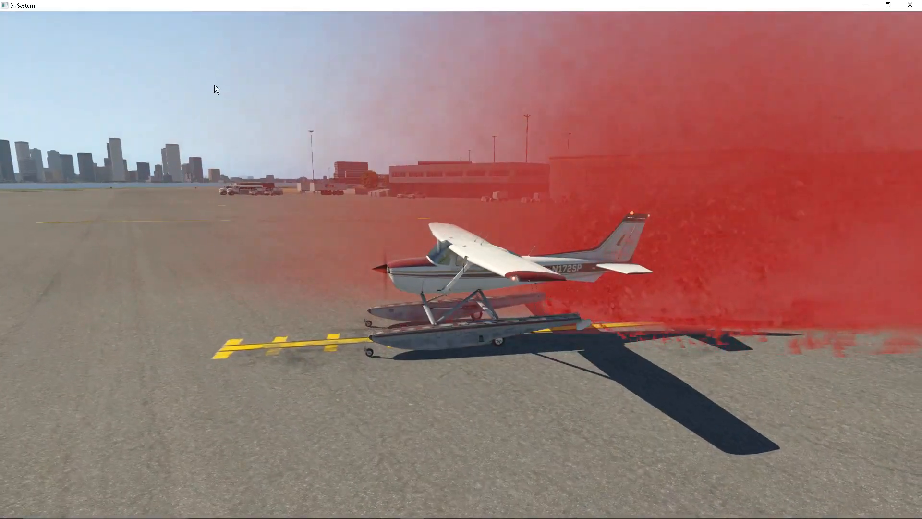
click(129, 18)
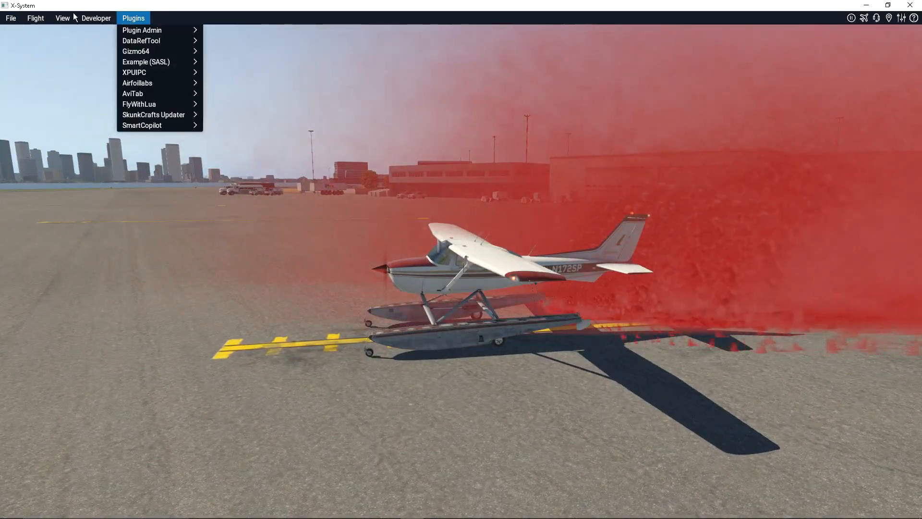
mouse_move(96, 19)
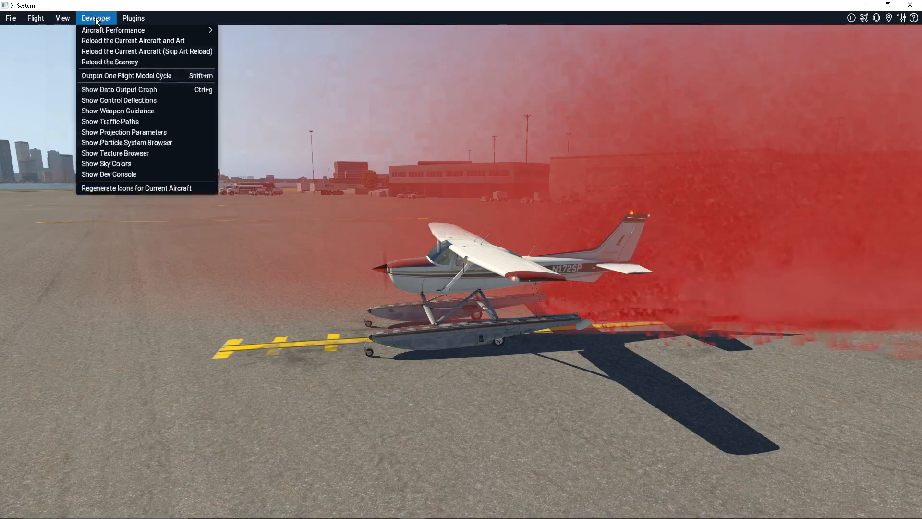
click(107, 142)
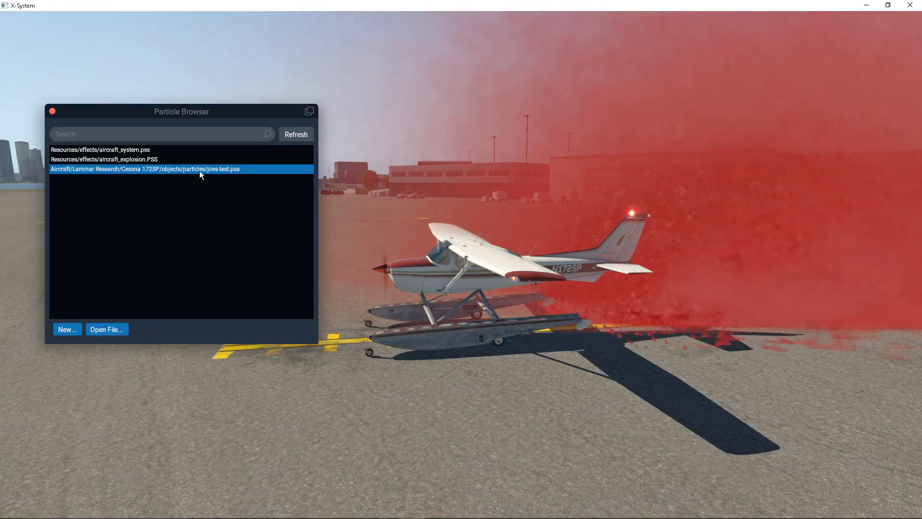
double_click(150, 172)
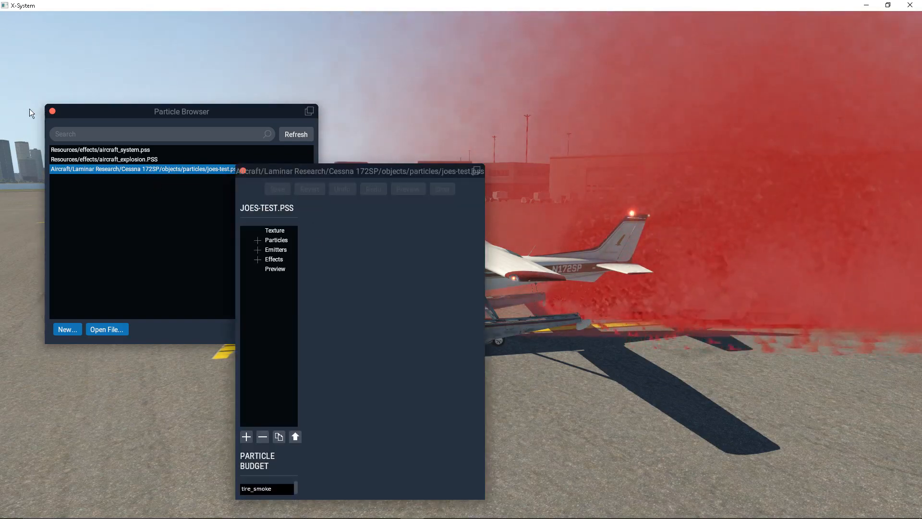
click(52, 111)
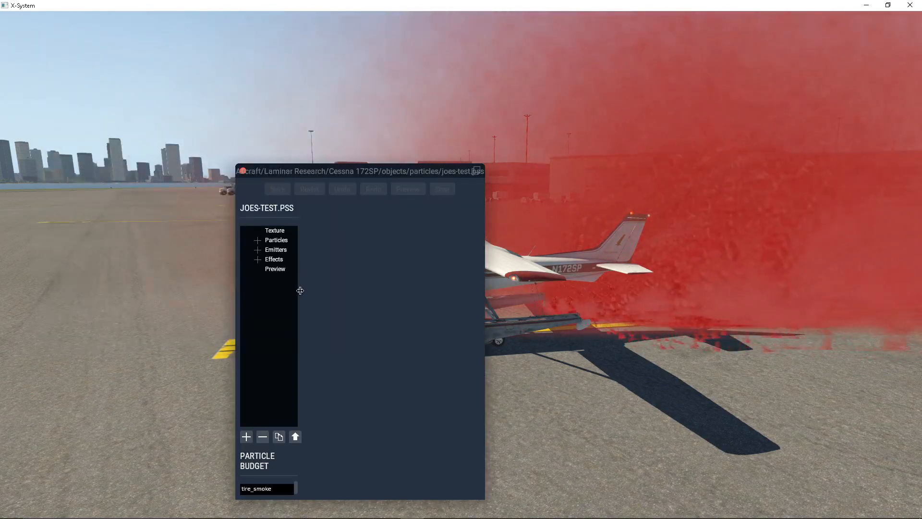
Widen and reposition the joes-test.pss editor, expand the Emitters list, and select the Left_Chem emitter
drag(343, 303, 443, 304)
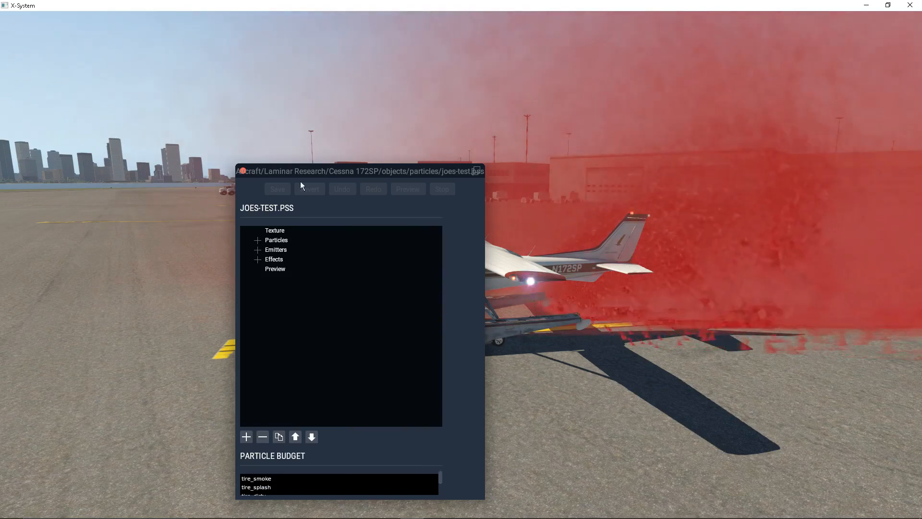
drag(286, 172, 84, 103)
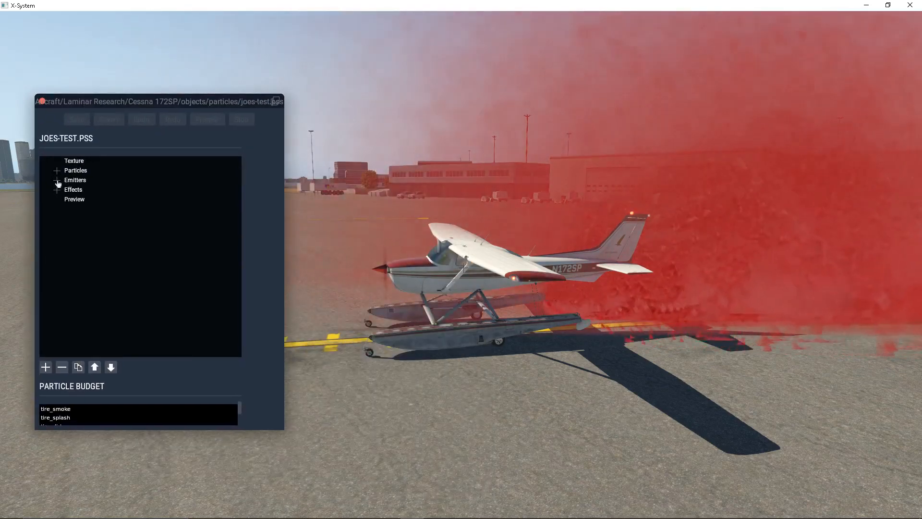
click(57, 180)
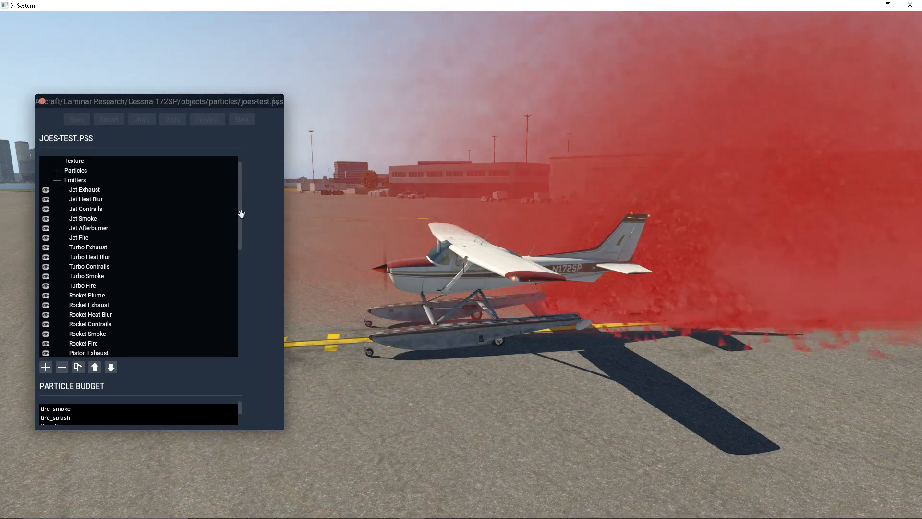
drag(240, 213, 237, 329)
click(231, 323)
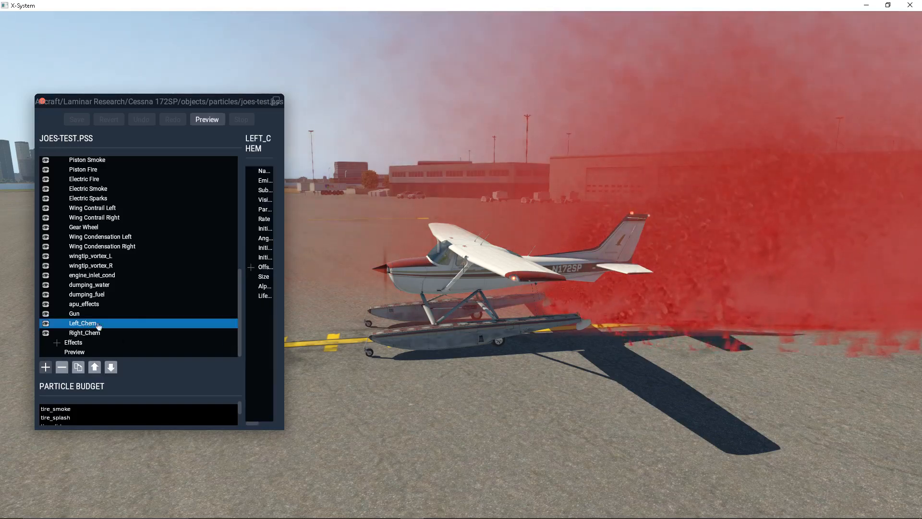
drag(285, 246, 370, 245)
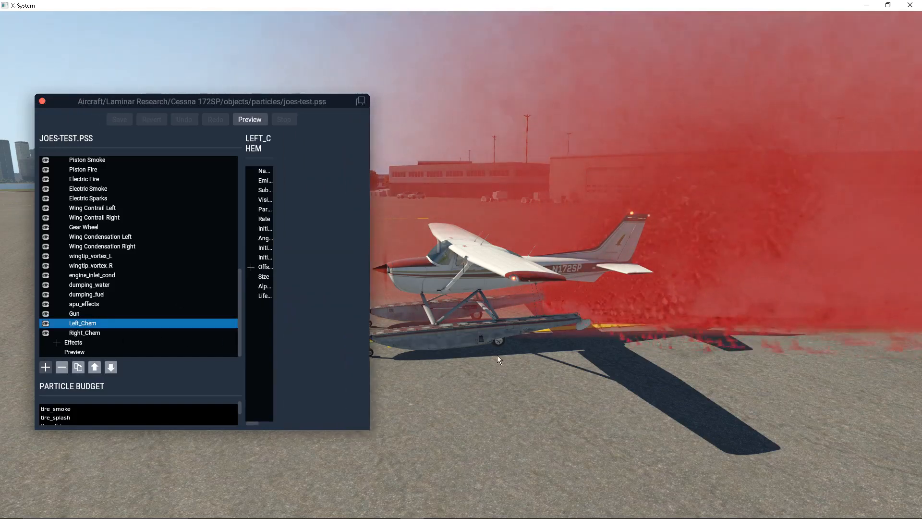
Select the Right_Chem emitter and arrange the editor so its property values and the floatplane are both visible
key(Left)
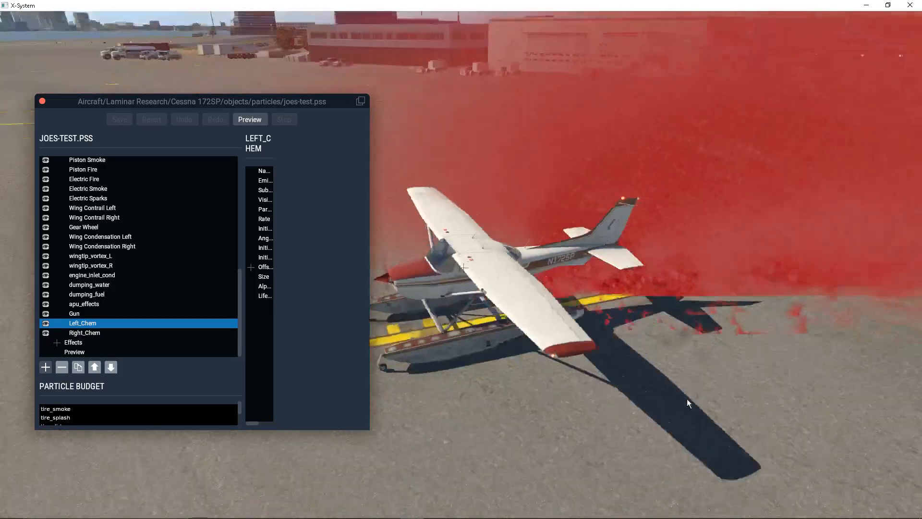
right_drag(687, 399, 886, 396)
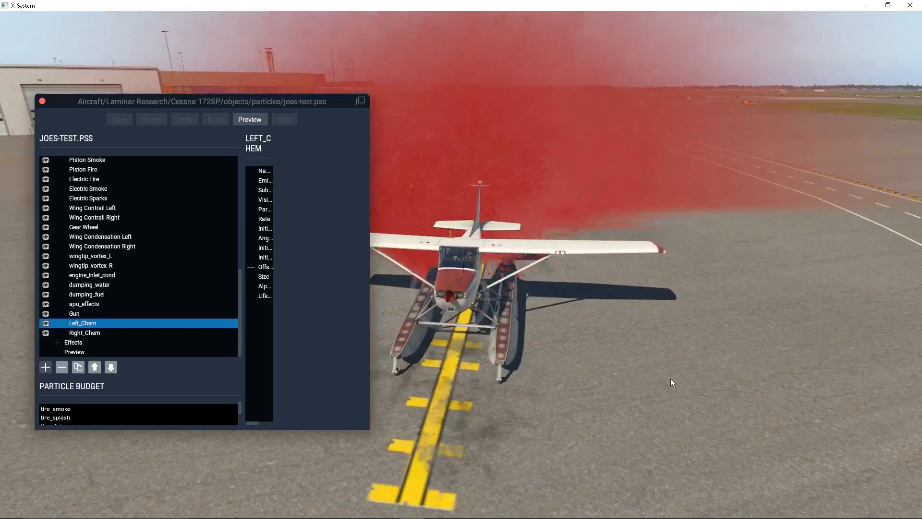
right_drag(671, 379, 384, 353)
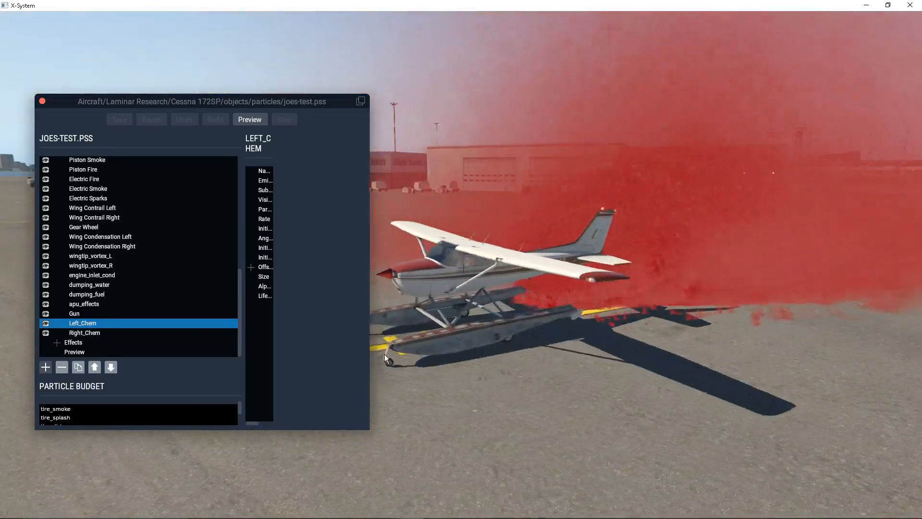
click(103, 333)
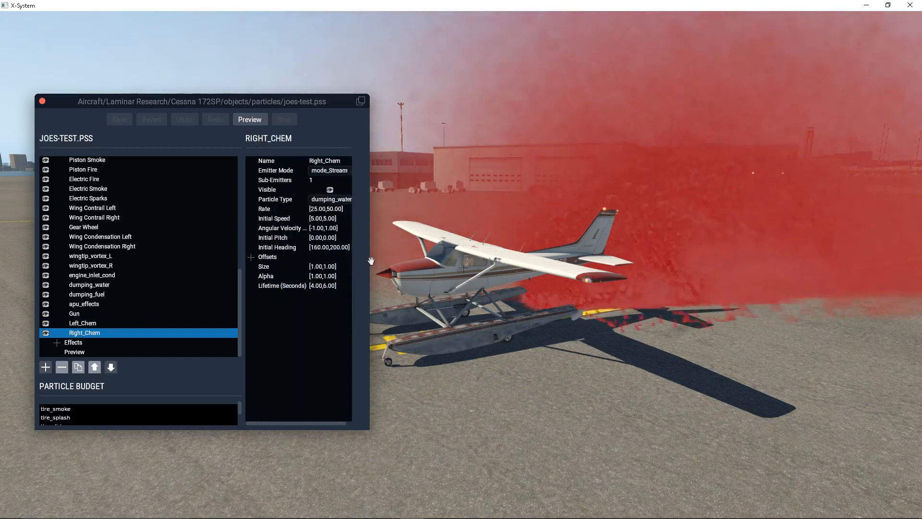
drag(369, 260, 431, 261)
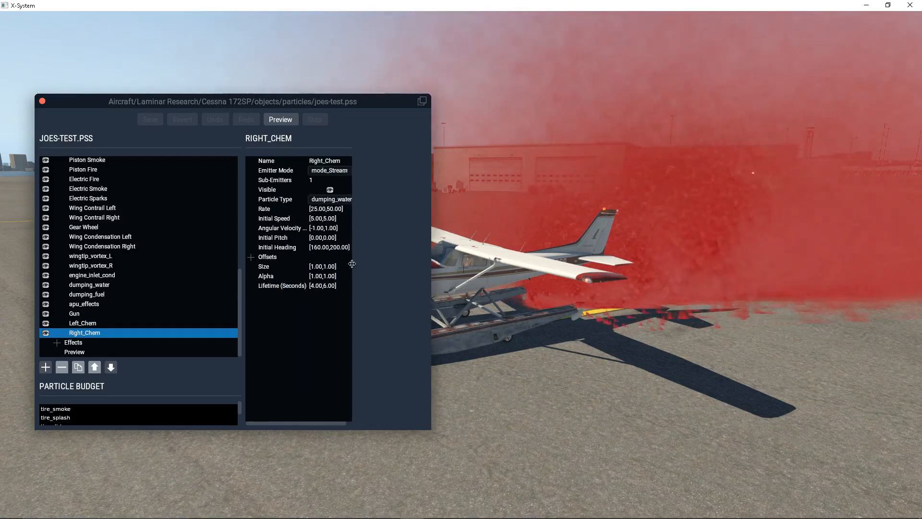
drag(352, 264, 367, 264)
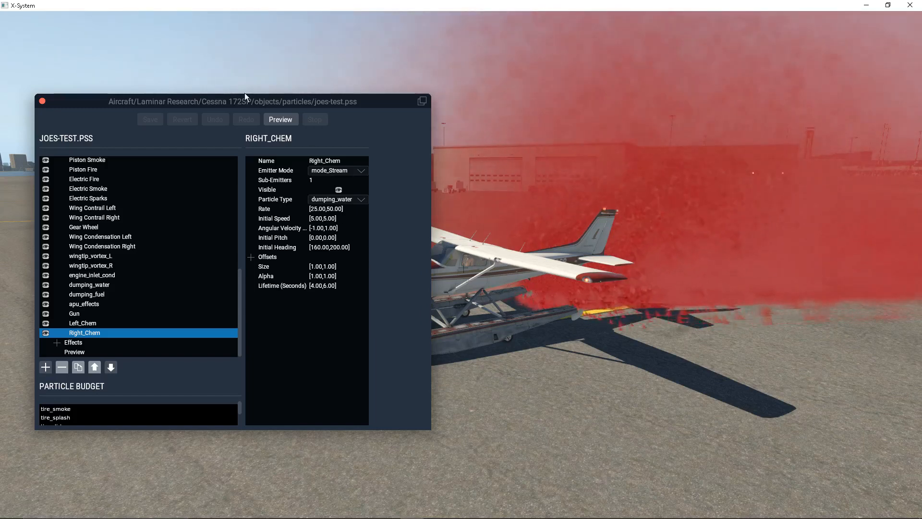
drag(244, 95, 193, 85)
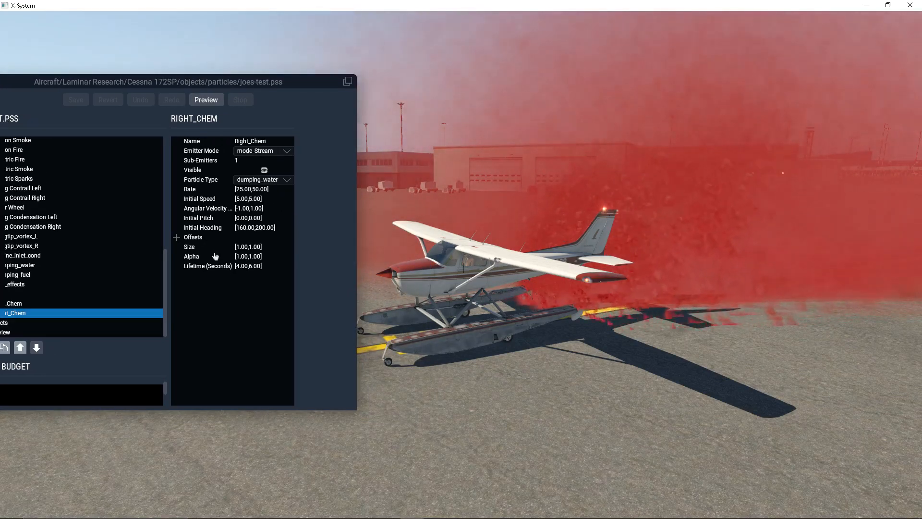
Review the Right_Chem emitter's Rate settings, enlarging the editor to show the full dataref and curve values
click(230, 189)
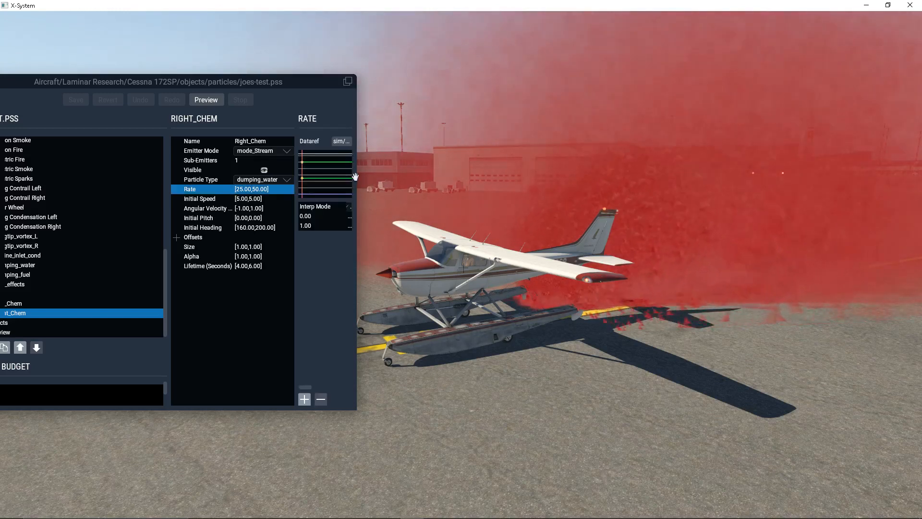
drag(407, 173, 536, 170)
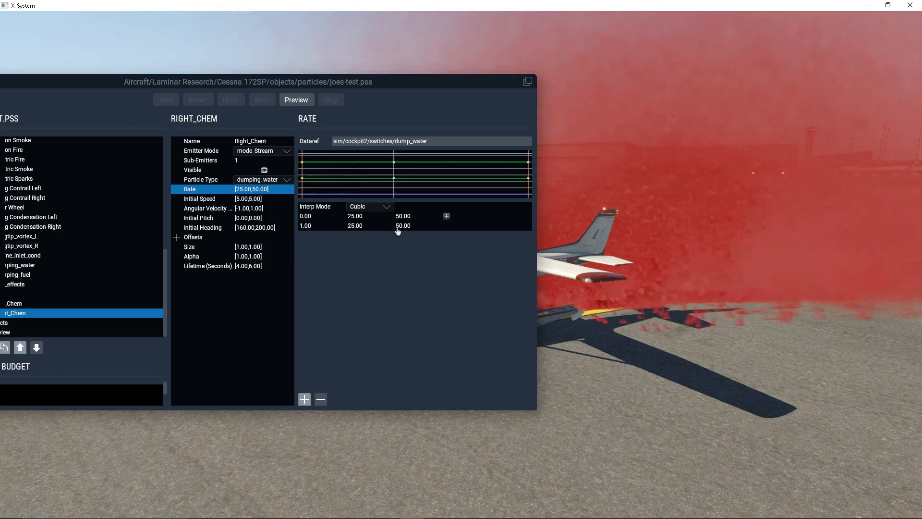
drag(425, 86, 315, 94)
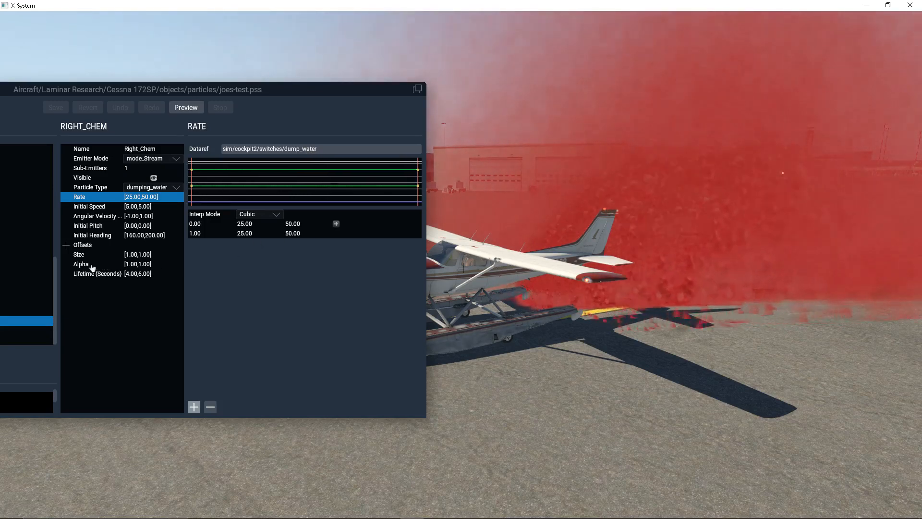
Open the Right_Chem emitter's Alpha settings and the first value of its 0.00 curve row for editing
click(161, 268)
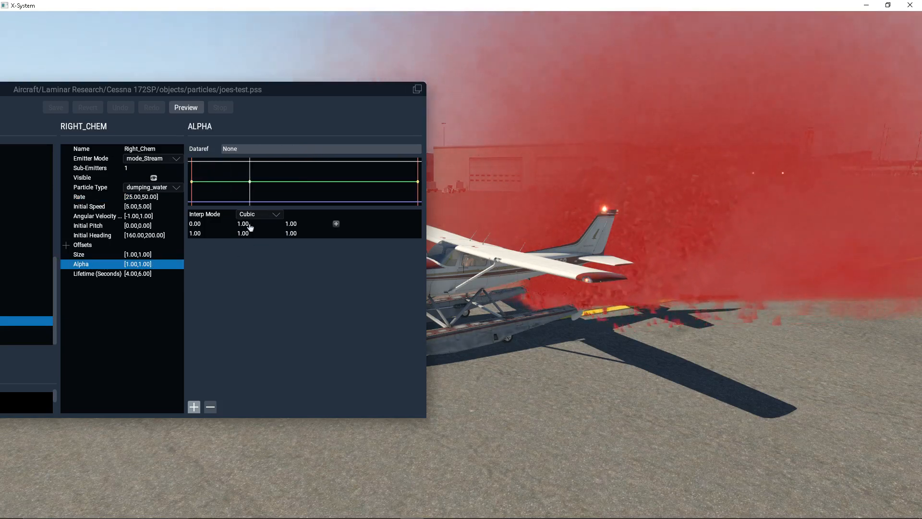
right_drag(574, 289, 501, 285)
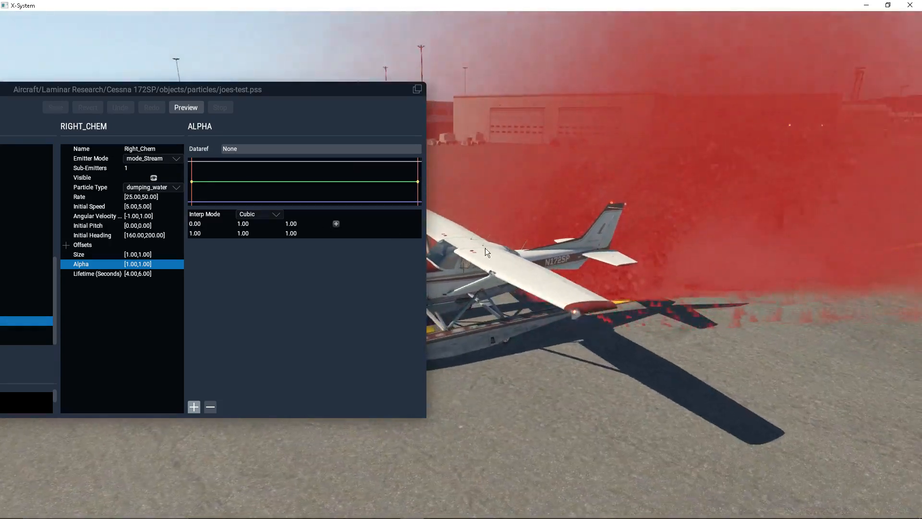
right_drag(564, 238, 408, 232)
right_drag(483, 224, 594, 214)
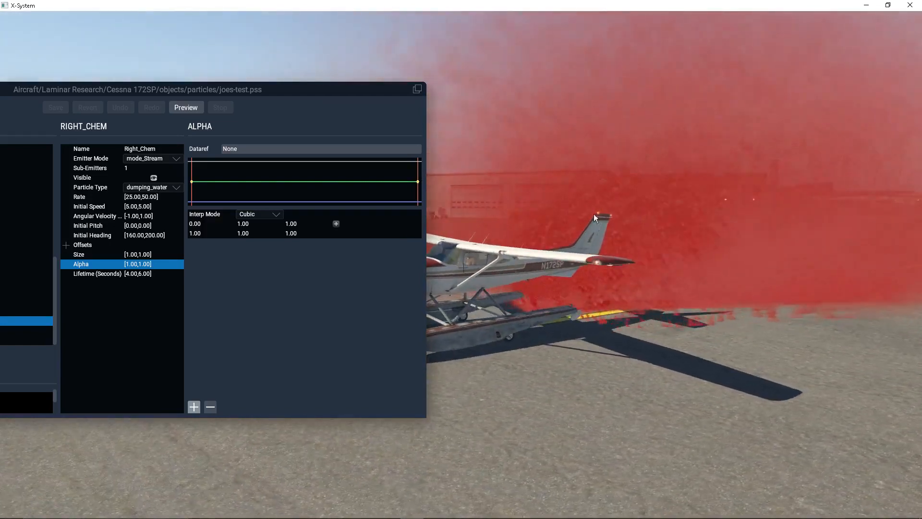
double_click(242, 224)
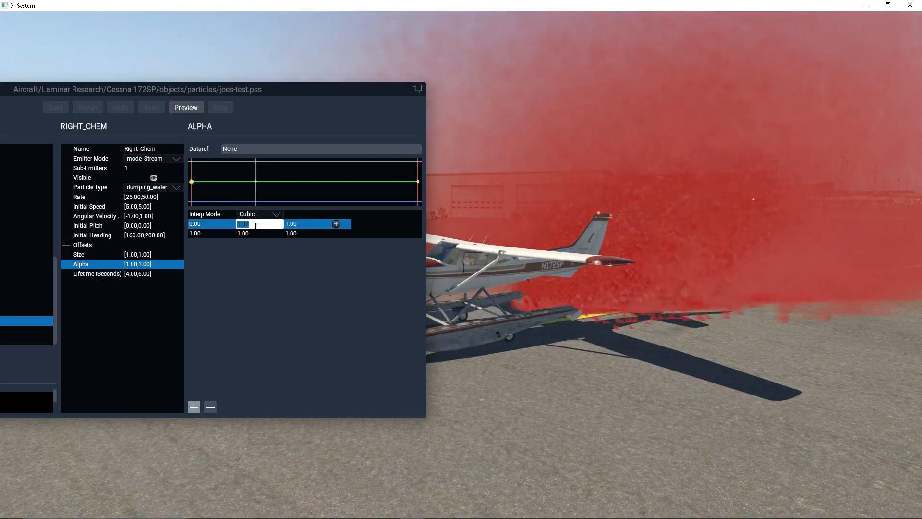
Set both Alpha values of Right_Chem's 0.00 keyframe to 0 and inspect the spray from several angles
text(0)
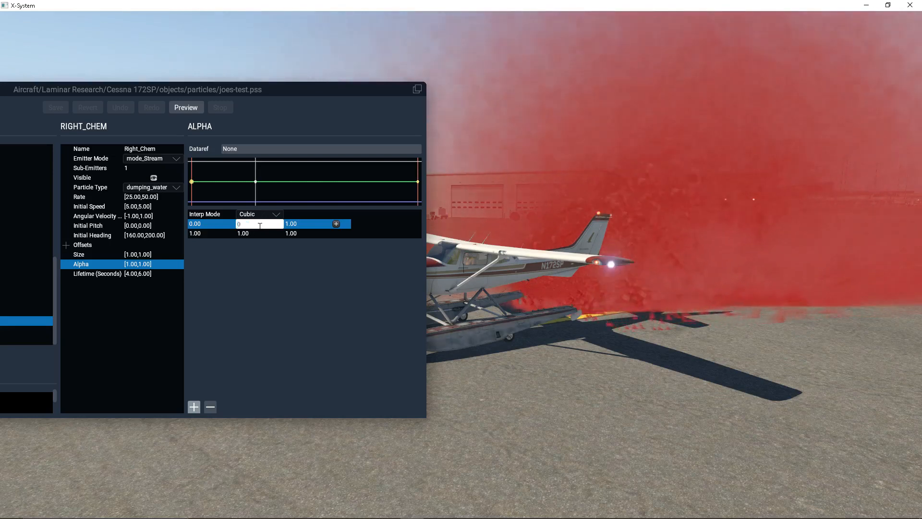
key(Return)
double_click(296, 227)
text(0)
key(Return)
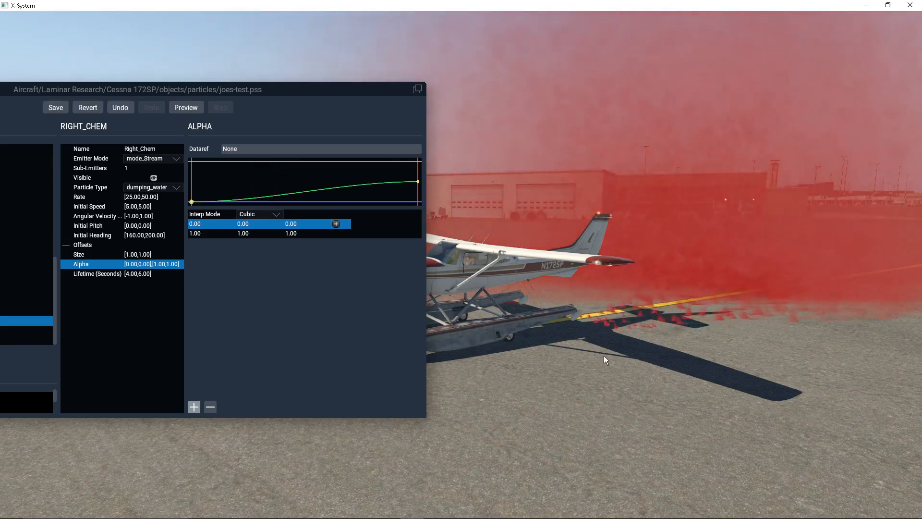
right_drag(525, 341, 450, 344)
right_drag(561, 344, 388, 347)
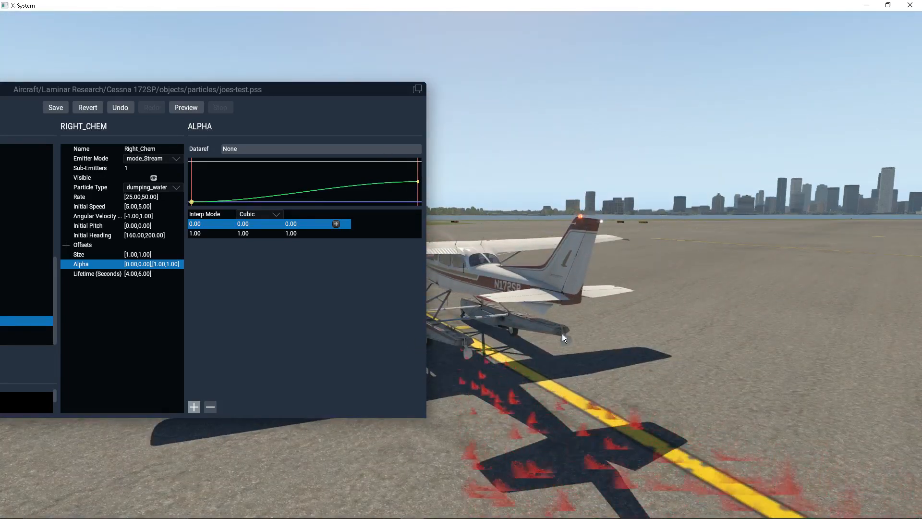
right_drag(569, 336, 647, 353)
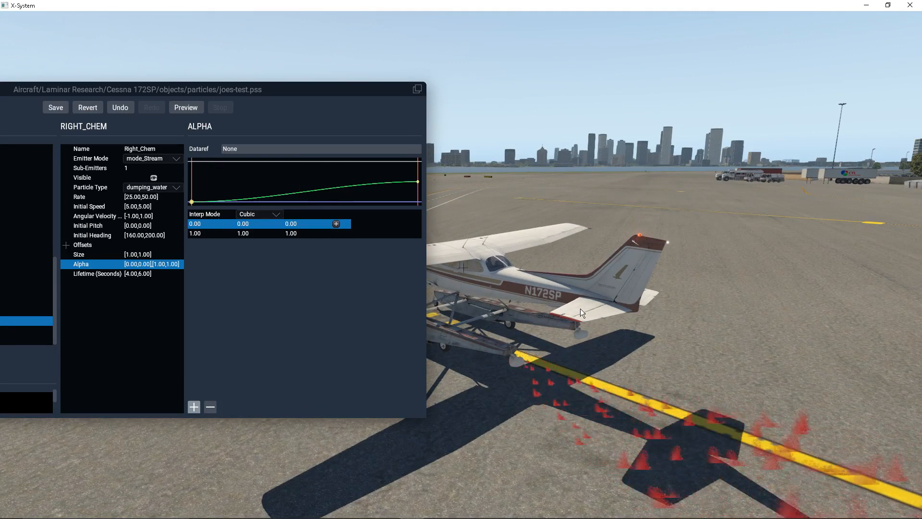
right_drag(573, 326, 546, 330)
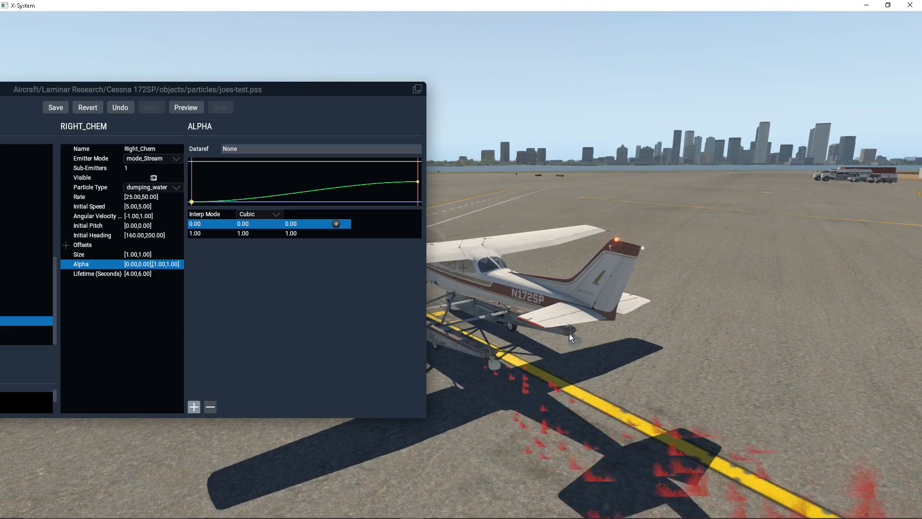
right_drag(629, 366, 760, 356)
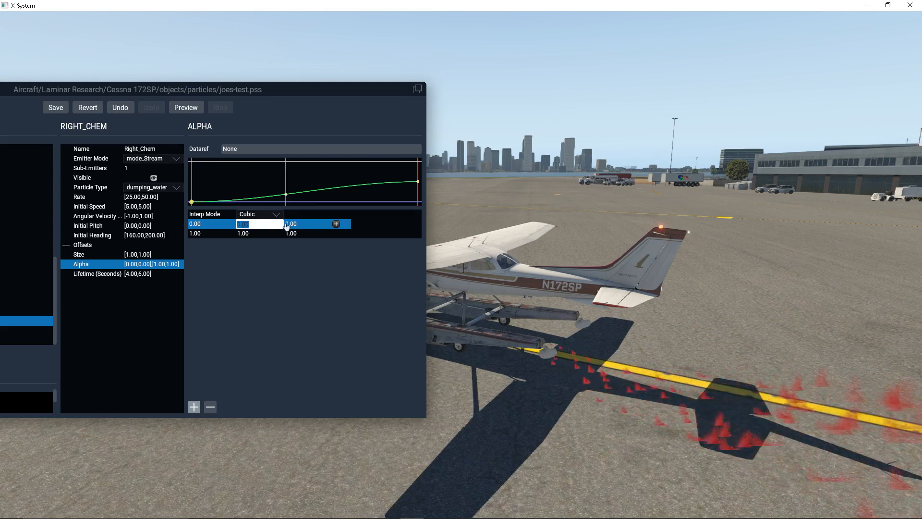
Restore both Alpha values of Right_Chem's 0.00 keyframe to 1
text(1)
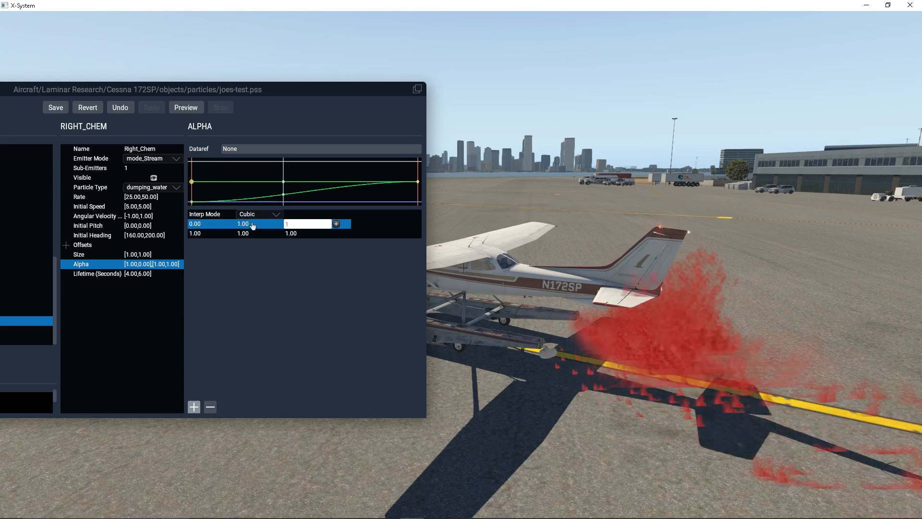
click(250, 224)
right_drag(553, 367, 623, 365)
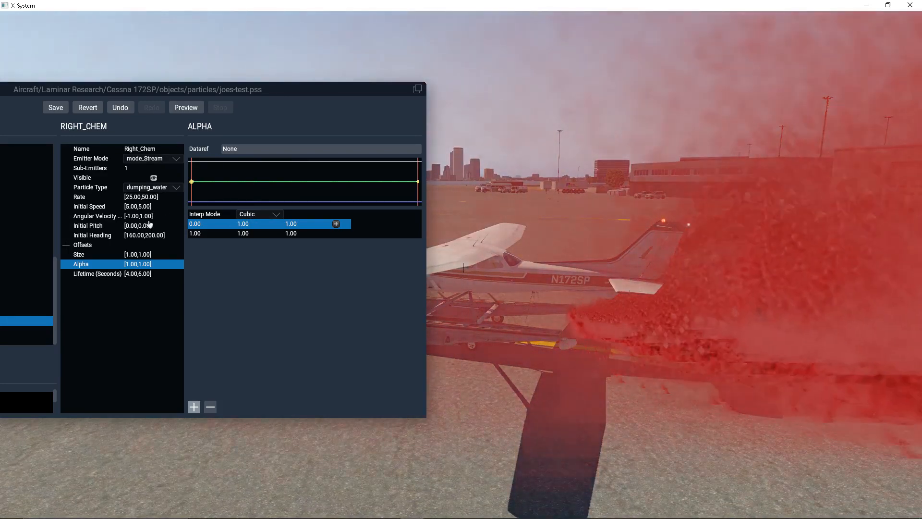
Set both Size values of the Right_Chem emitter's 0.00 keyframe to 0.2
drag(135, 88, 305, 91)
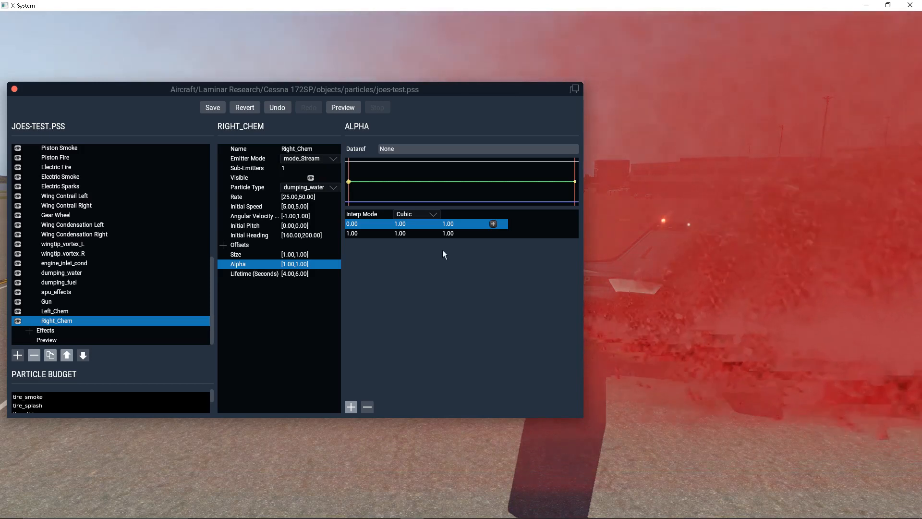
click(294, 255)
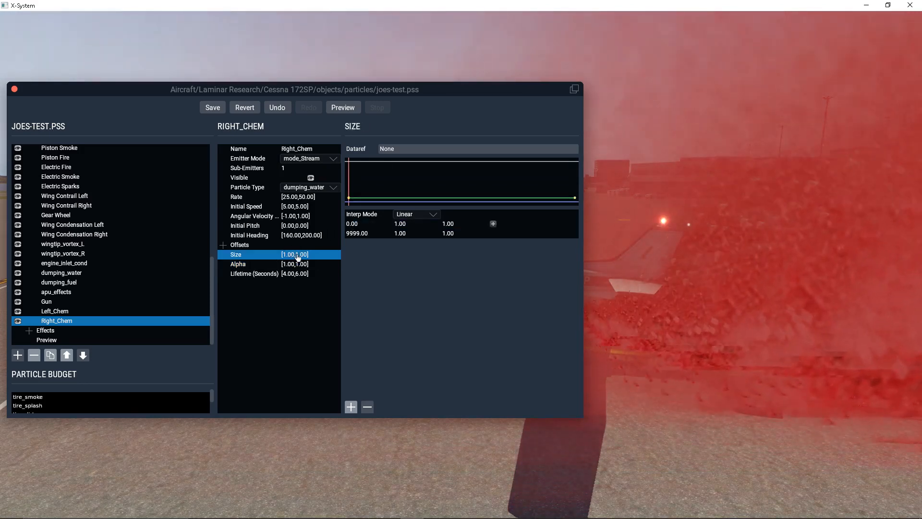
double_click(413, 225)
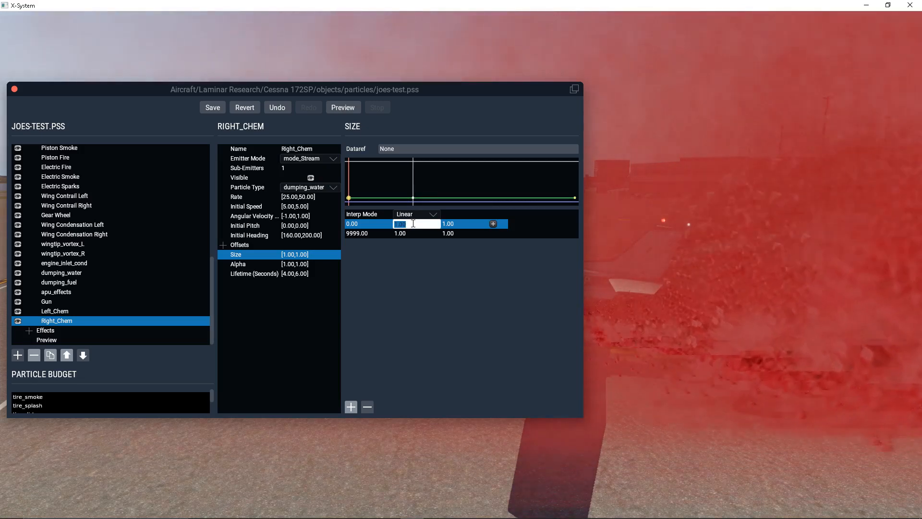
text(.2)
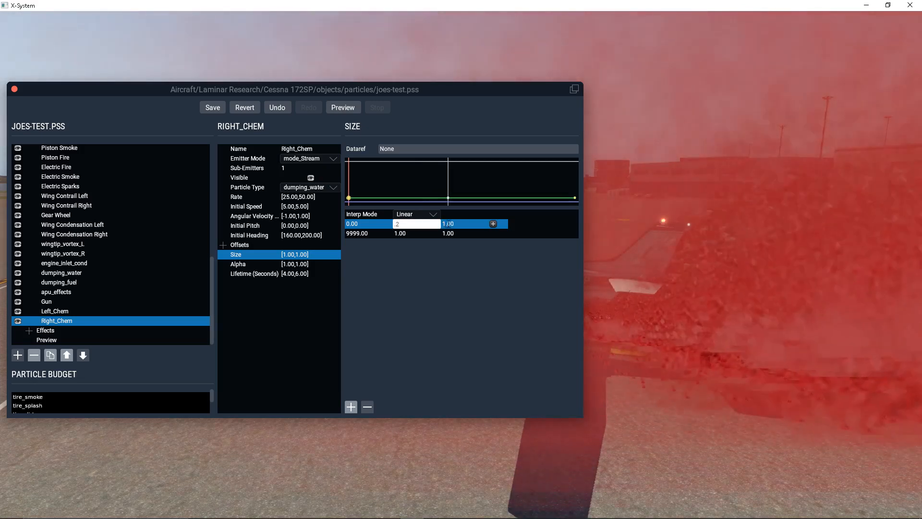
key(Tab)
text(.2)
Set both Size values of the Right_Chem emitter's 9999.00 keyframe to 0.2
double_click(400, 233)
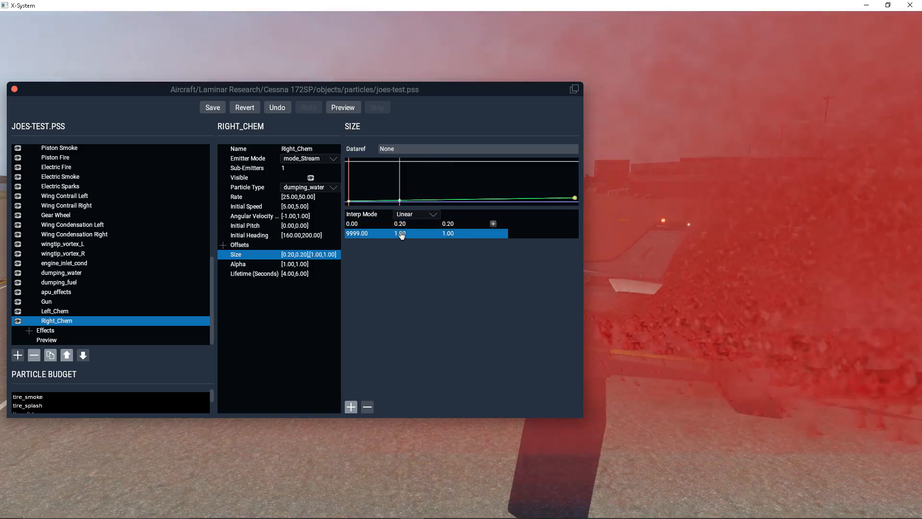
text(.2)
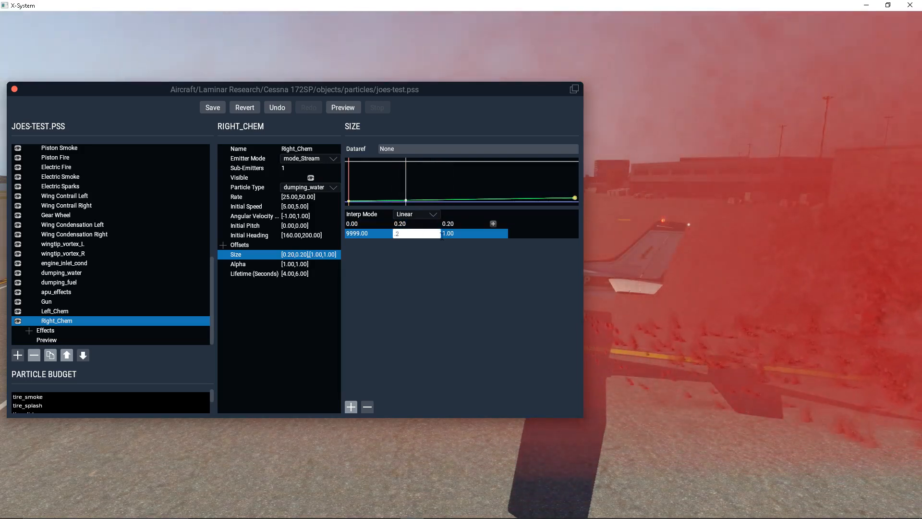
key(Tab)
text(.2)
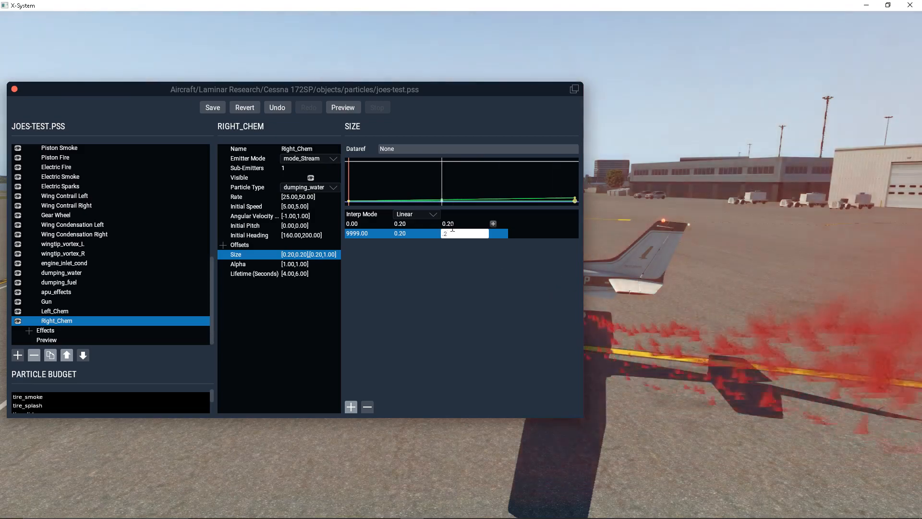
click(452, 224)
right_drag(649, 338, 380, 353)
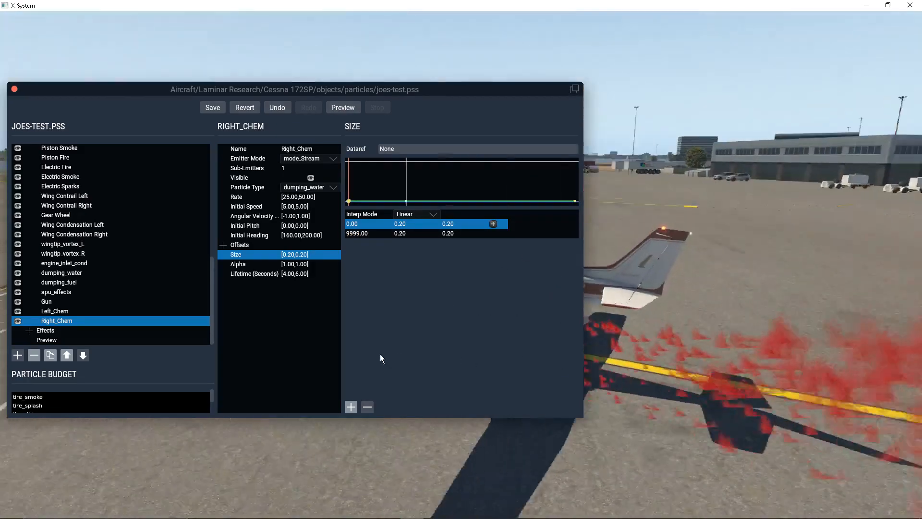
Expand the Particles group and open the dumping_water particle's properties, keeping the aircraft spray in sight
drag(482, 83, 461, 86)
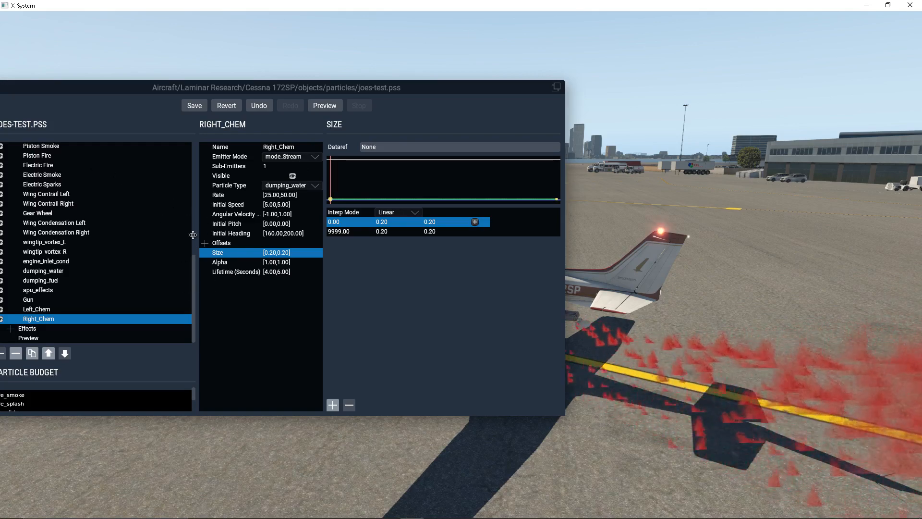
drag(154, 82, 205, 73)
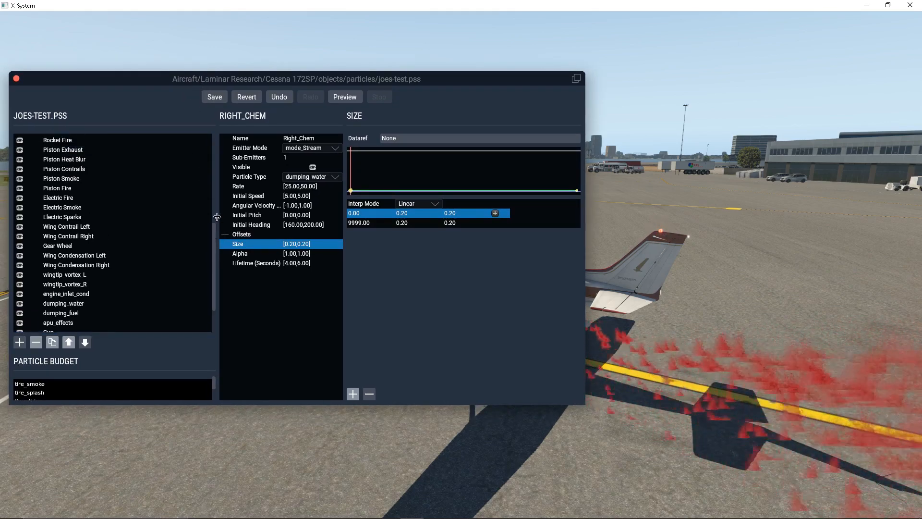
drag(215, 251, 226, 140)
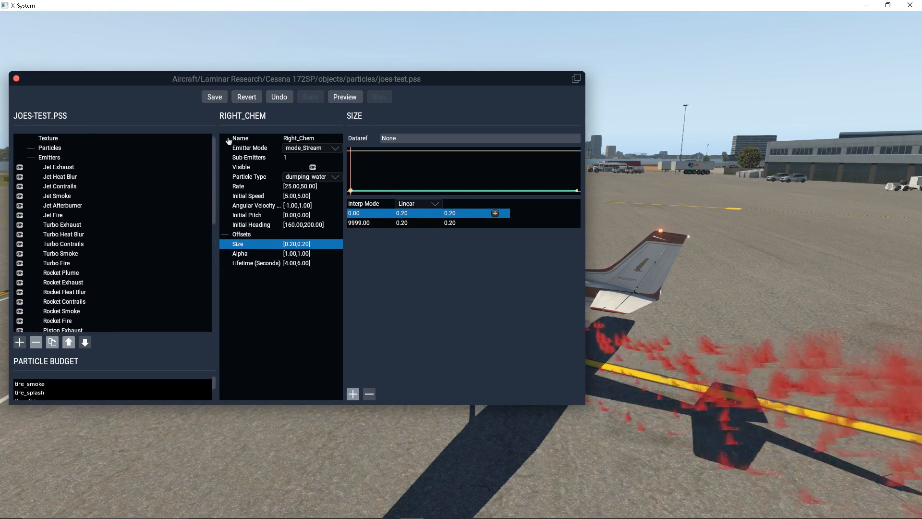
click(31, 148)
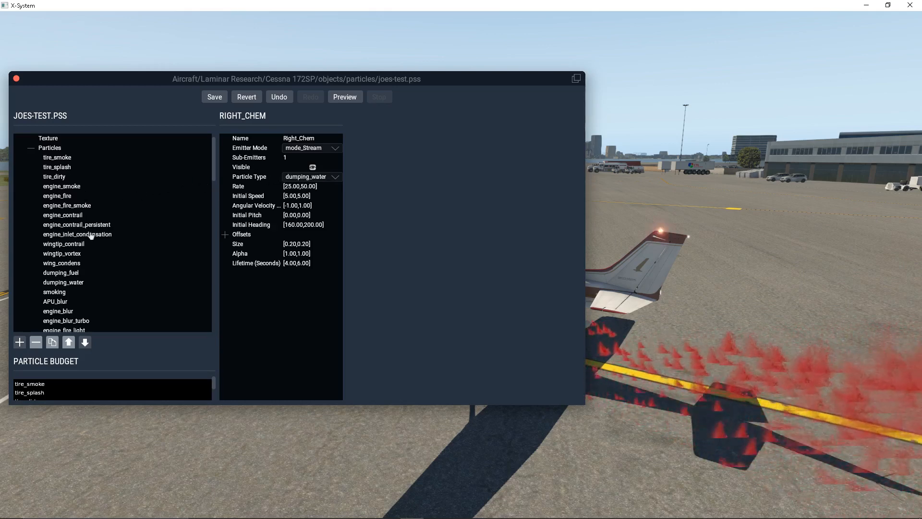
scroll(91, 236, down, 10)
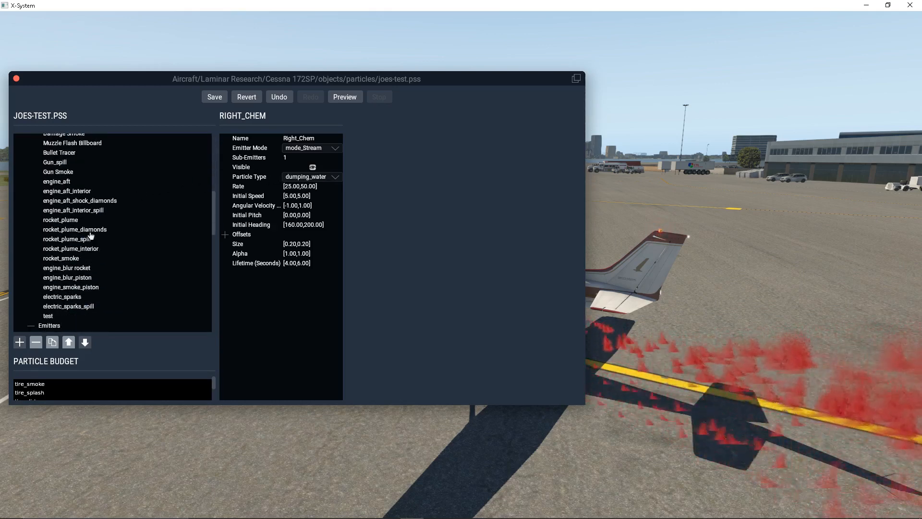
scroll(89, 233, up, 5)
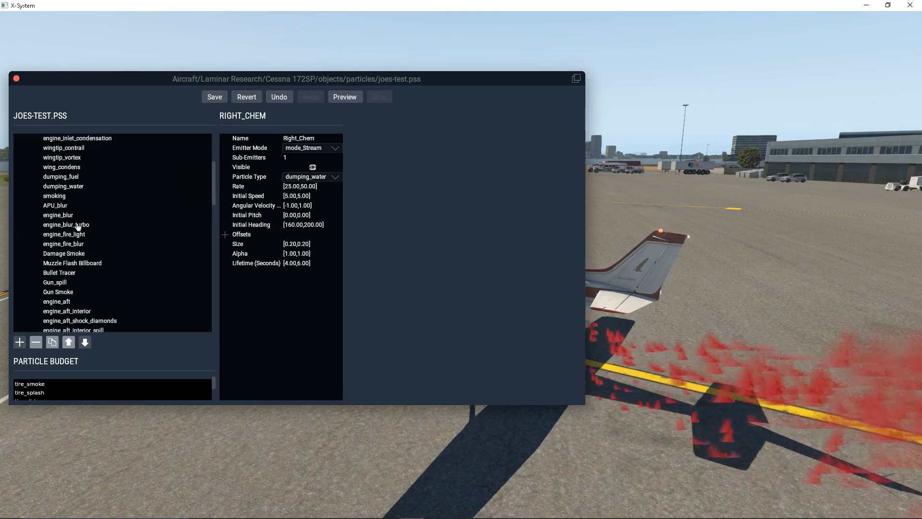
click(144, 186)
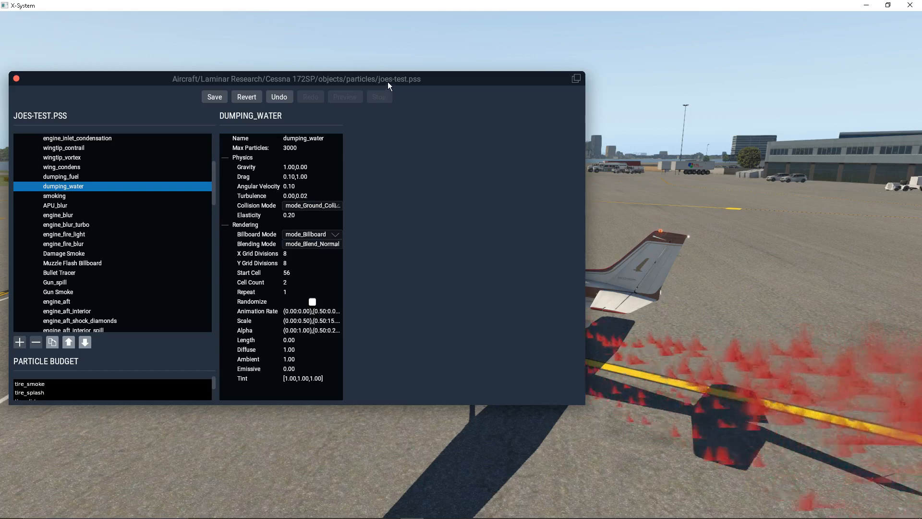
drag(388, 81, 308, 85)
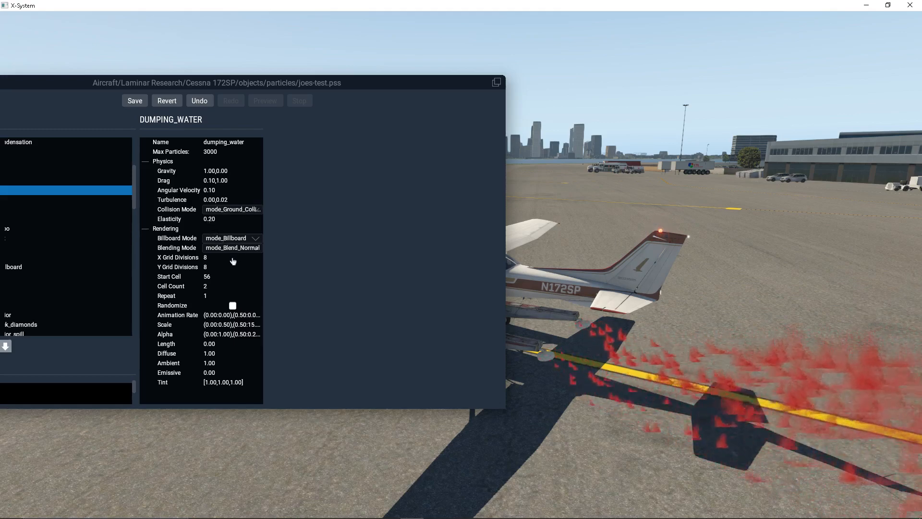
right_drag(587, 315, 610, 328)
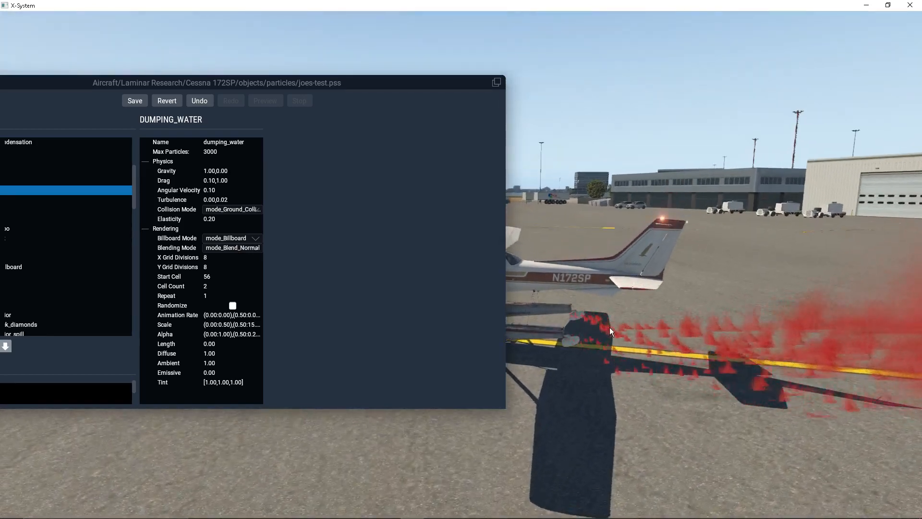
Examine the available Billboard Mode options for the dumping_water particle without changing the mode
click(256, 239)
click(248, 250)
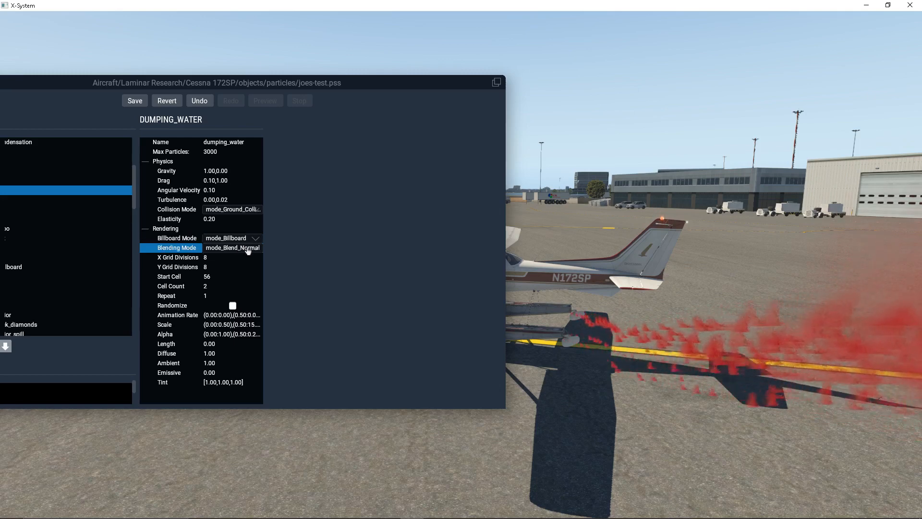
click(247, 250)
click(236, 239)
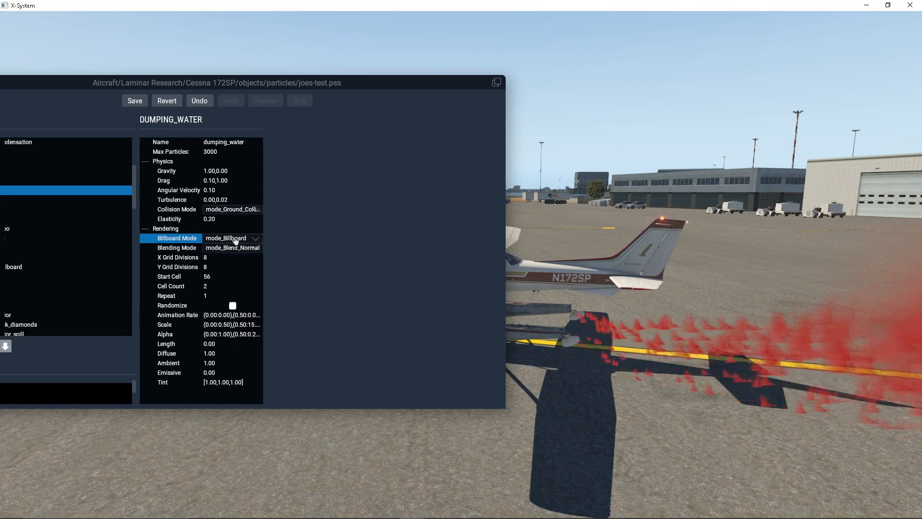
click(235, 240)
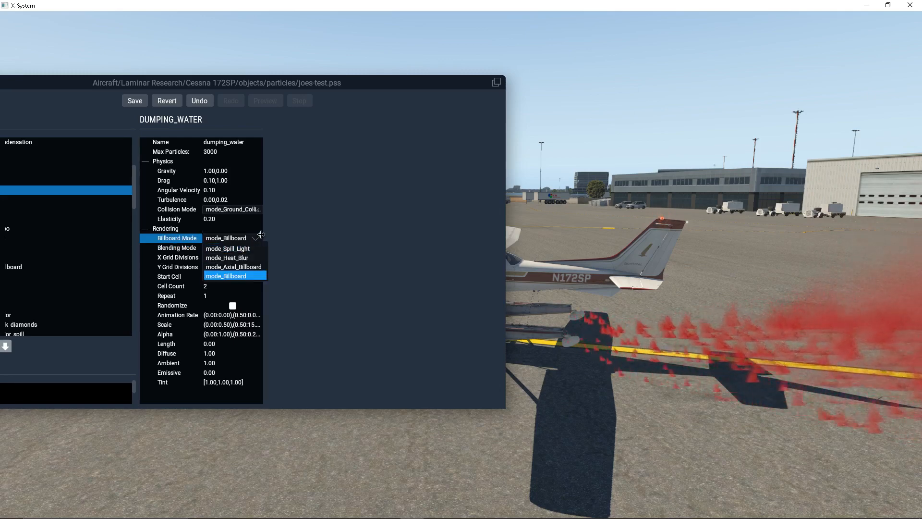
click(261, 235)
Set the dumping_water particle's Collision Mode to mode_Ground_Collision_Die and inspect the spray where it meets the ground
click(253, 210)
click(254, 210)
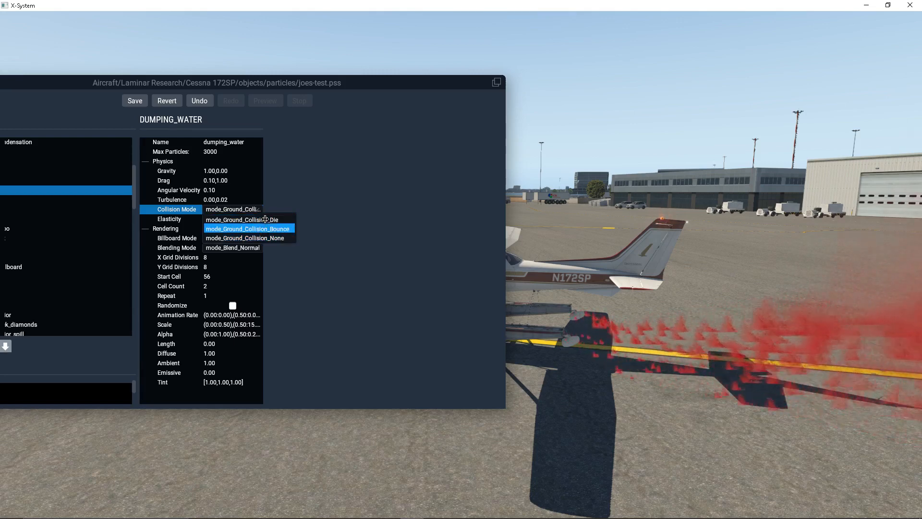
click(263, 220)
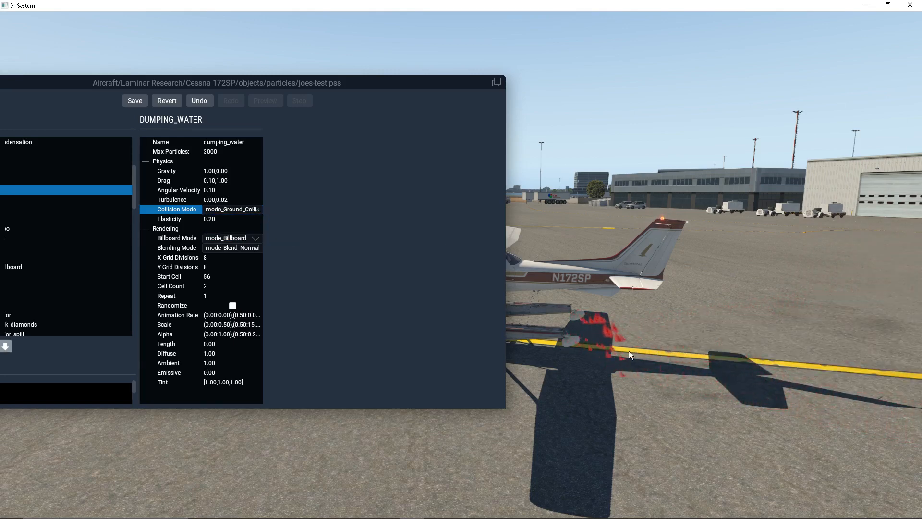
right_drag(638, 336, 618, 355)
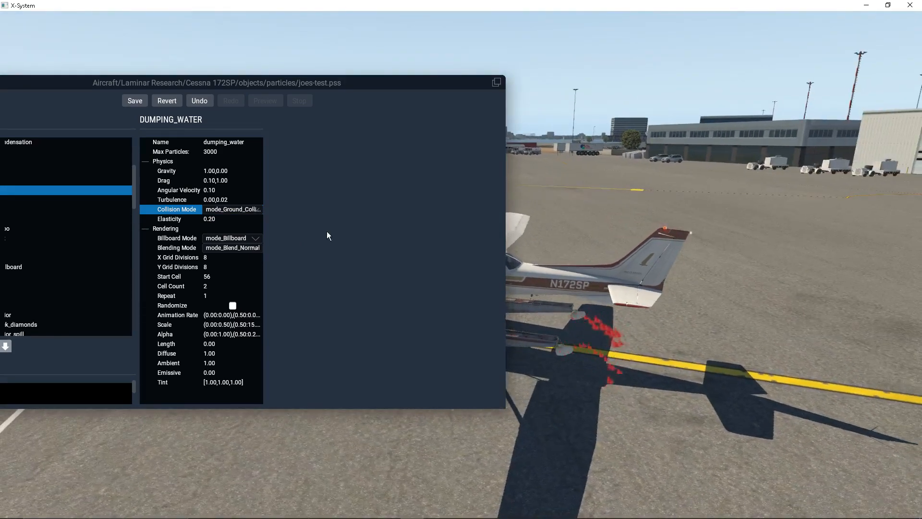
right_drag(656, 390, 693, 385)
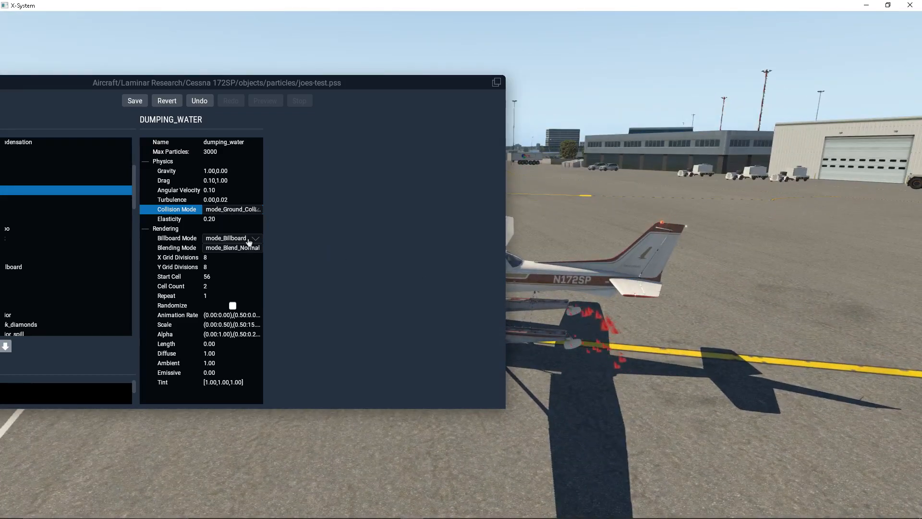
Set the dumping_water particle's X and Y Grid Divisions to 4
click(207, 260)
click(207, 268)
click(208, 259)
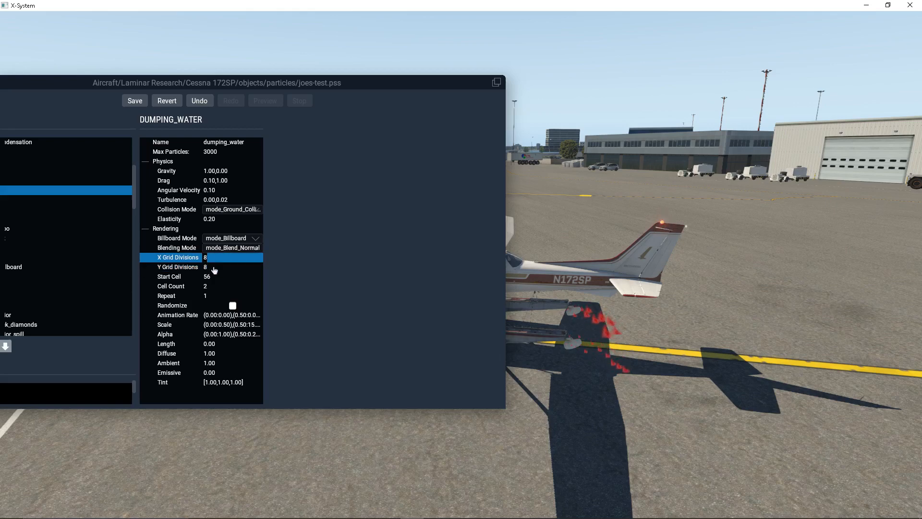
click(213, 268)
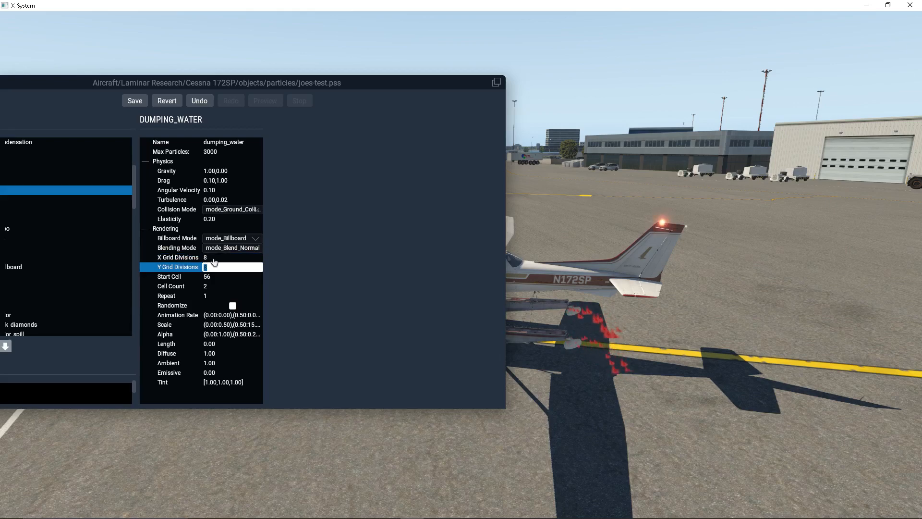
click(212, 259)
click(214, 268)
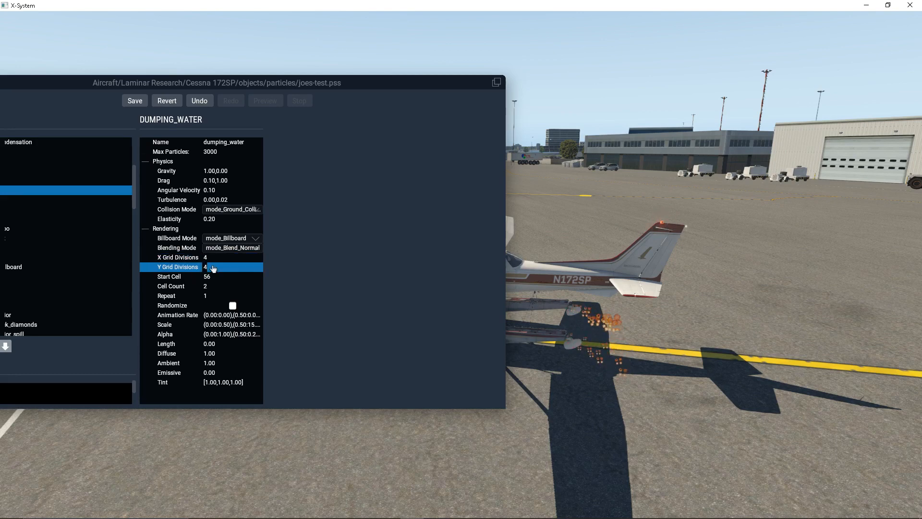
Set the dumping_water particle's X and Y Grid Divisions to 16
right_drag(643, 356, 523, 341)
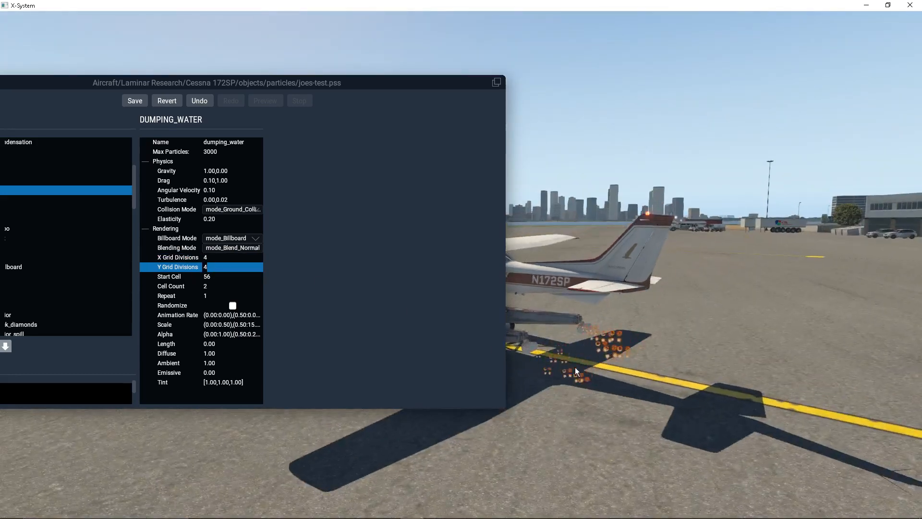
click(211, 258)
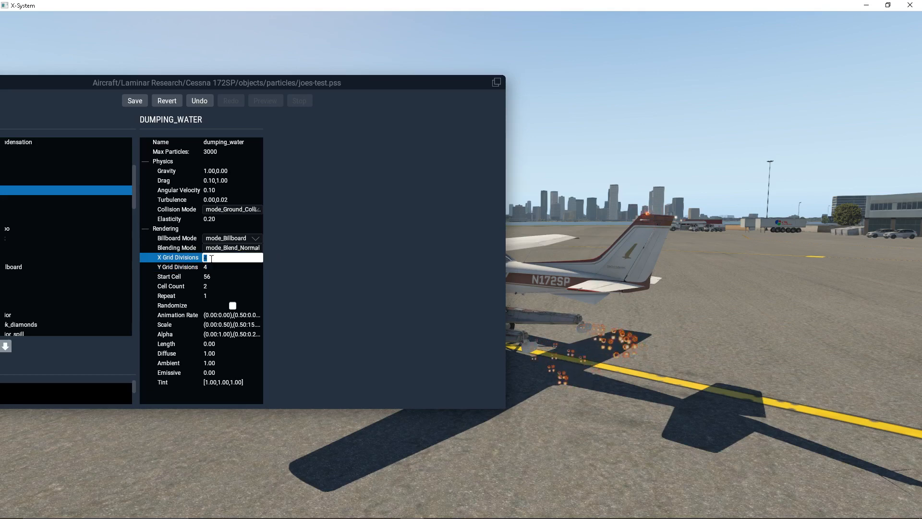
text(1)
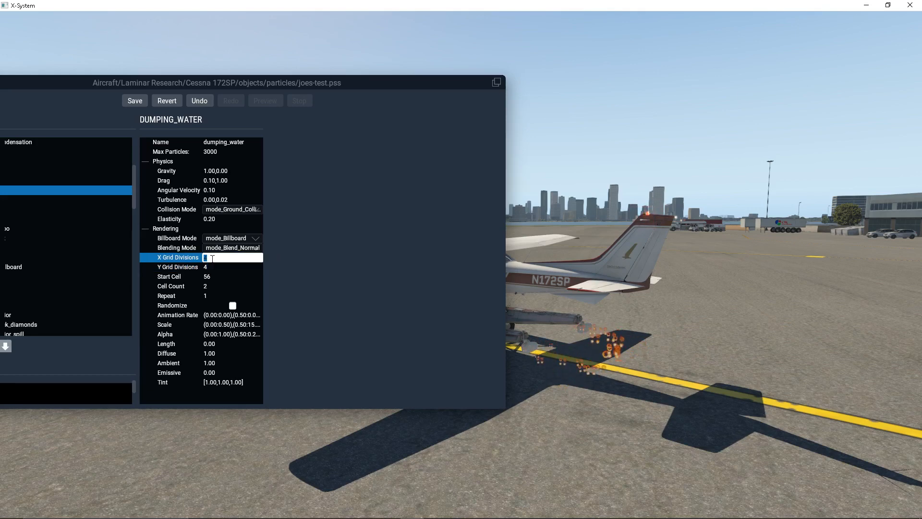
text(6)
click(217, 272)
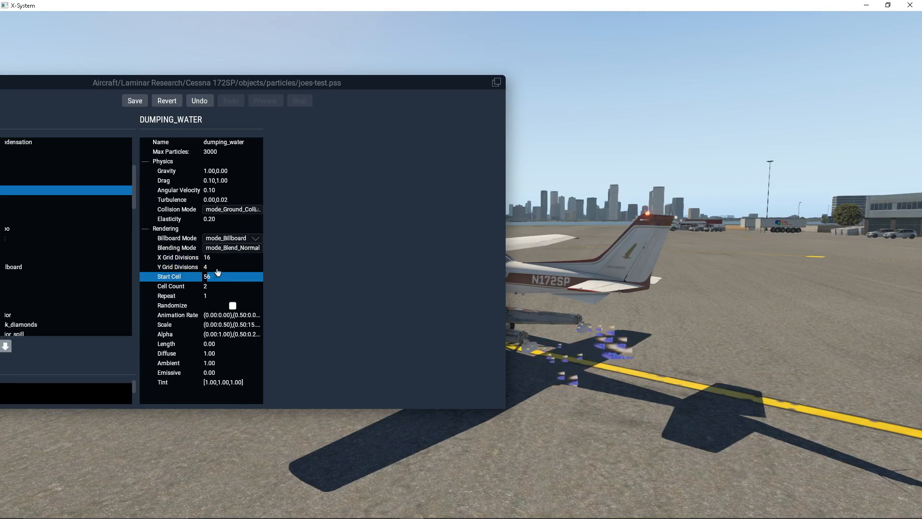
click(217, 267)
text(16)
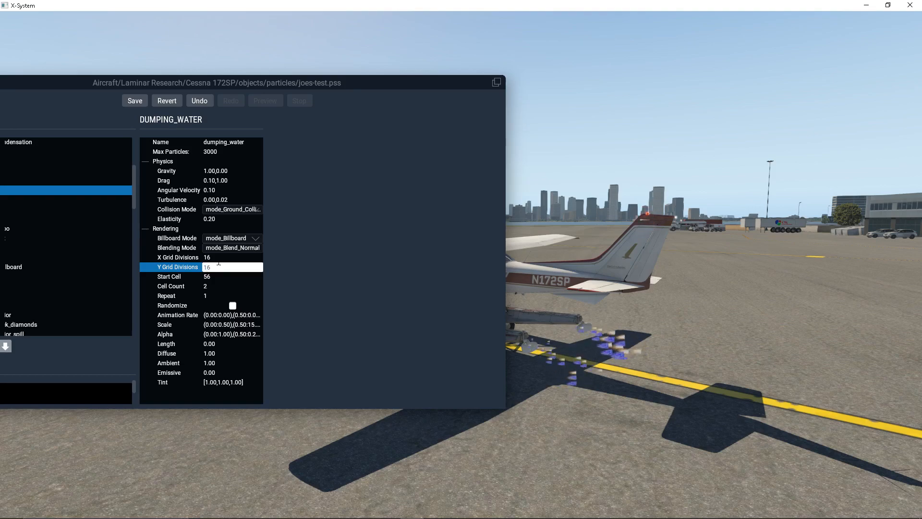
click(218, 259)
right_drag(632, 382, 650, 393)
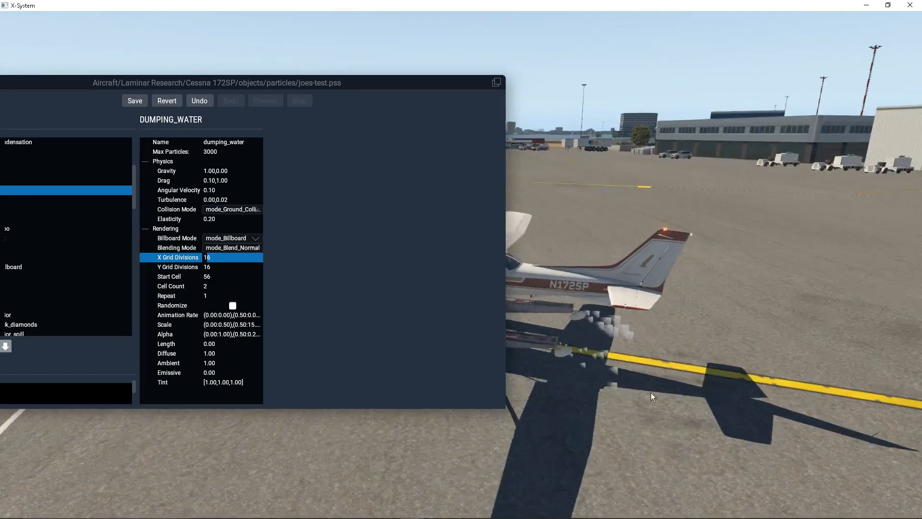
Set the dumping_water particle's Start Cell to 1 and its Cell Count to 1
click(216, 277)
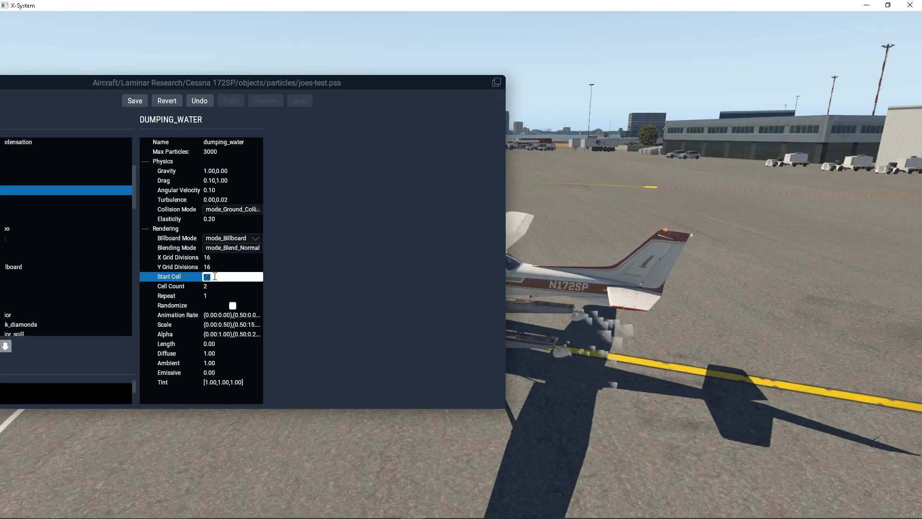
text(1)
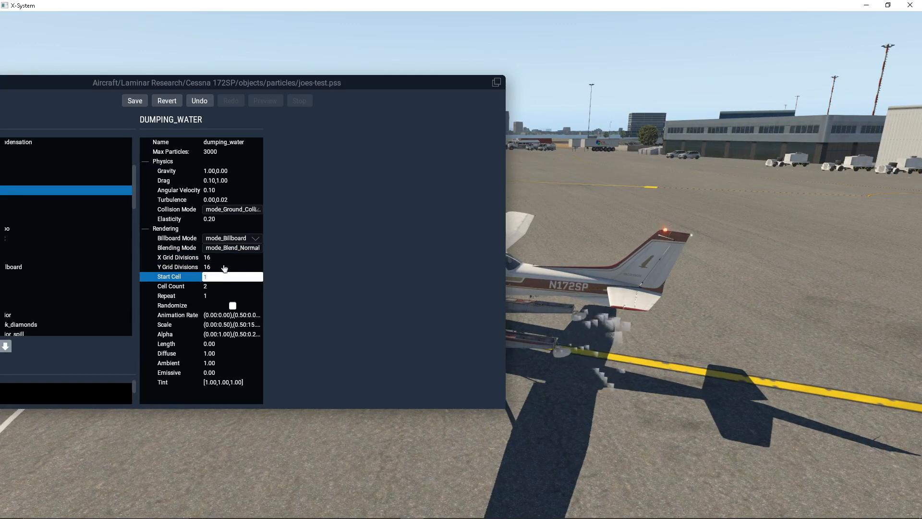
click(223, 268)
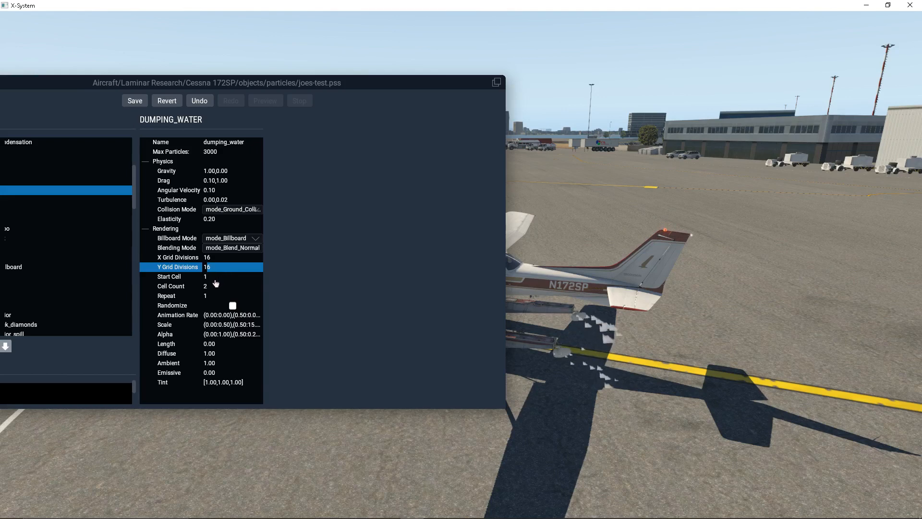
click(215, 285)
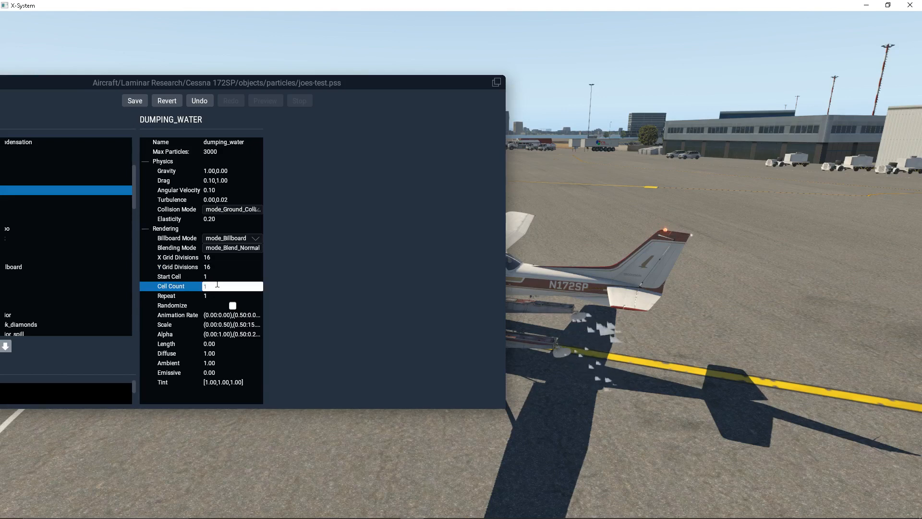
text(1)
click(217, 276)
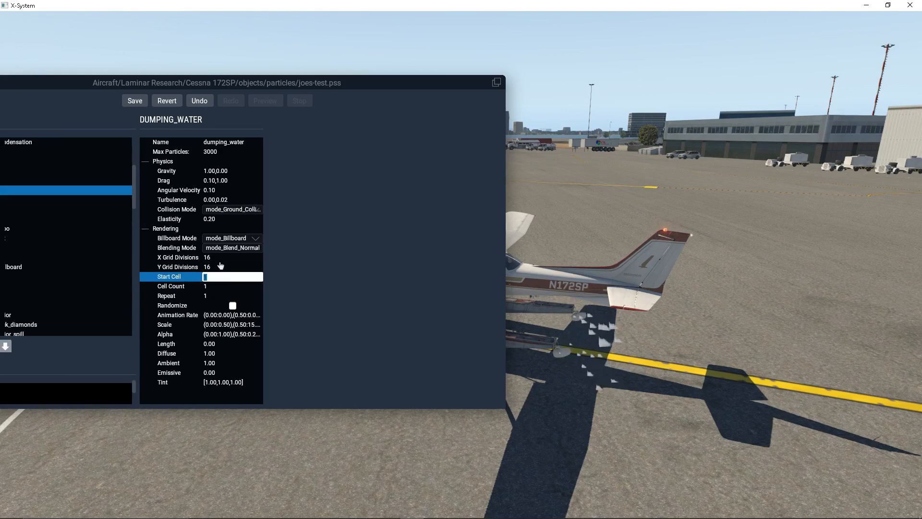
Set both the X and Y Grid Divisions of the dumping_water particle to 8 and inspect the spray
click(217, 266)
text(8)
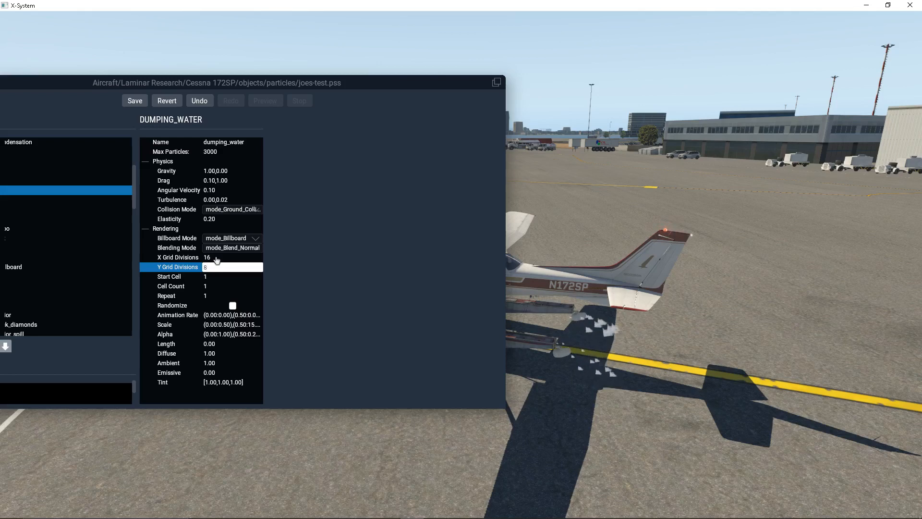
click(217, 259)
text(8)
click(221, 276)
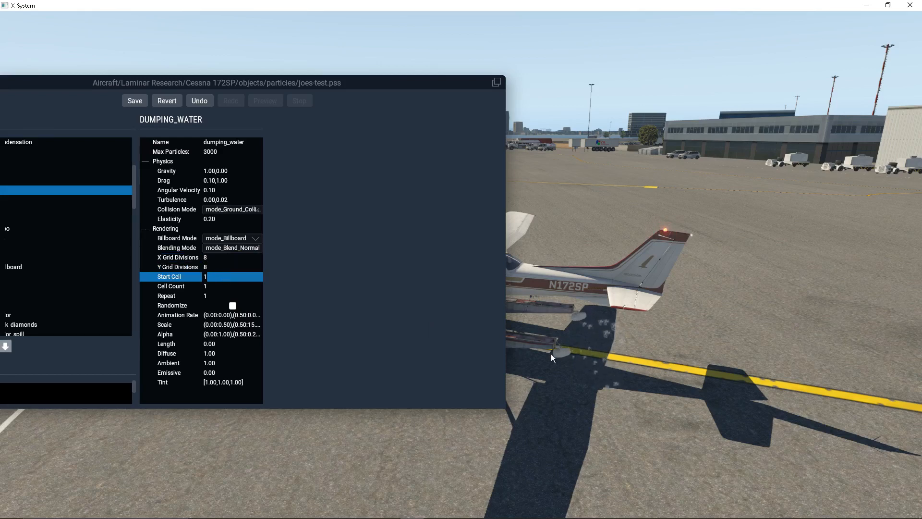
mouse_move(551, 354)
right_down()
mouse_move(548, 342)
mouse_move(442, 338)
mouse_move(398, 358)
mouse_move(606, 333)
mouse_move(547, 354)
right_up()
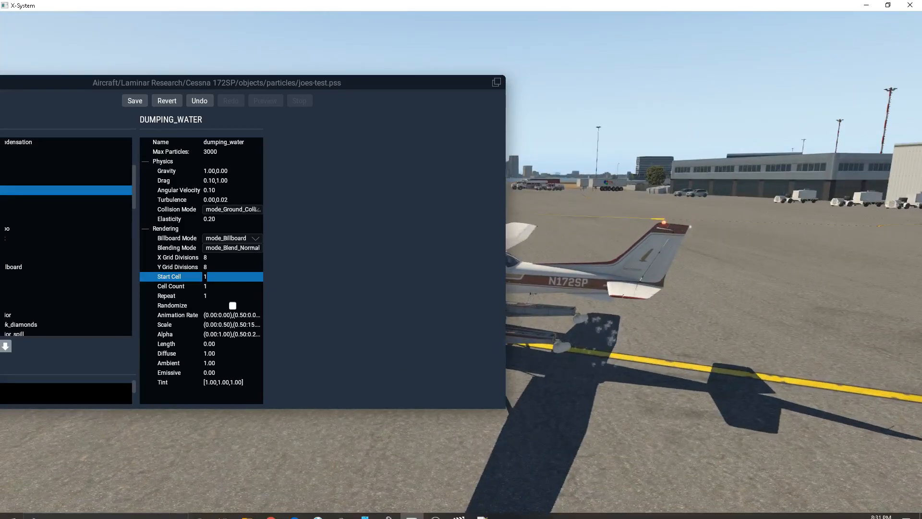
Set the dumping_water particle's Start Cell to 18 and Cell Count to 4, and inspect the spray from several angles
mouse_move(485, 513)
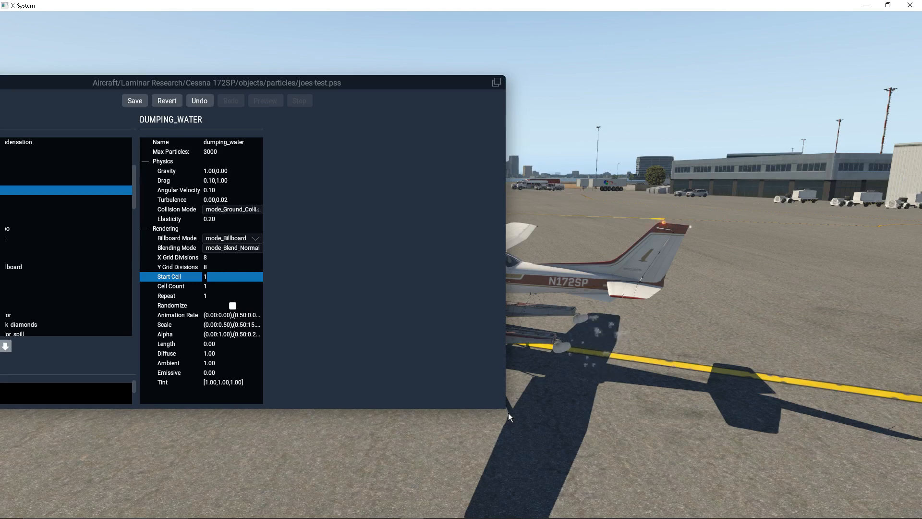
click(220, 277)
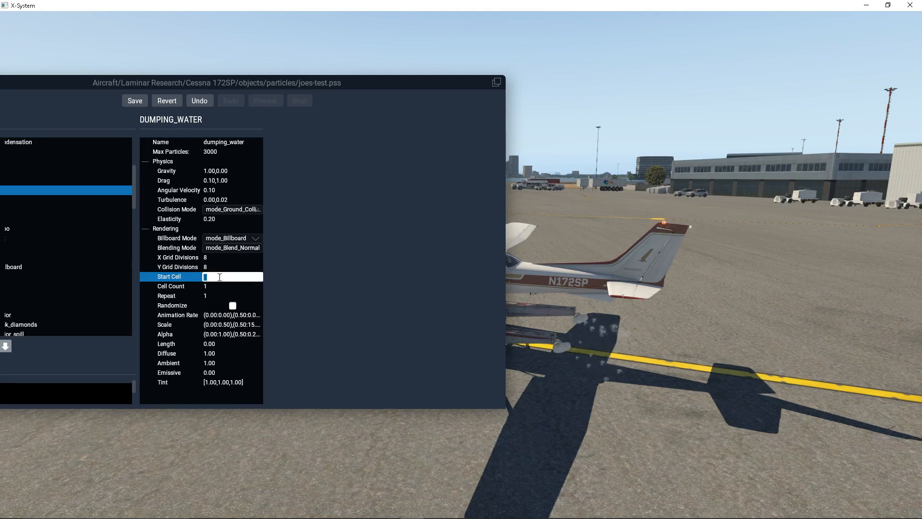
click(221, 259)
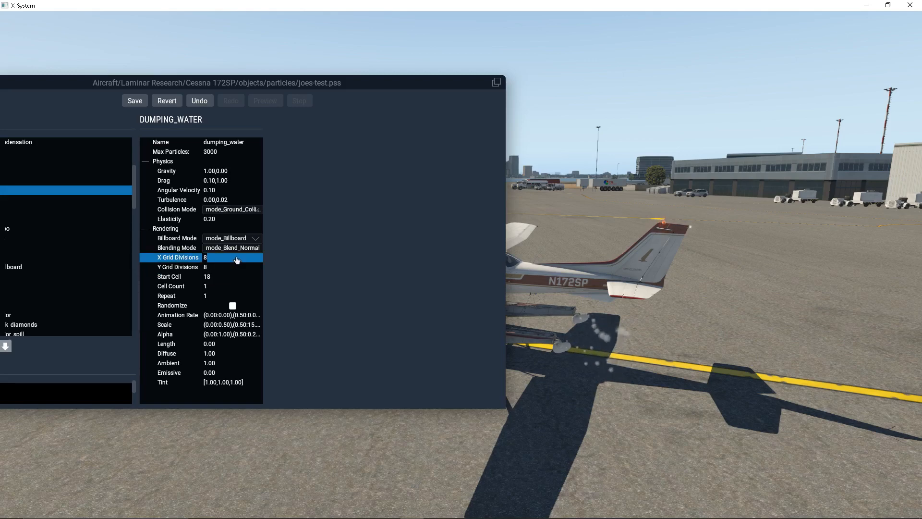
click(217, 287)
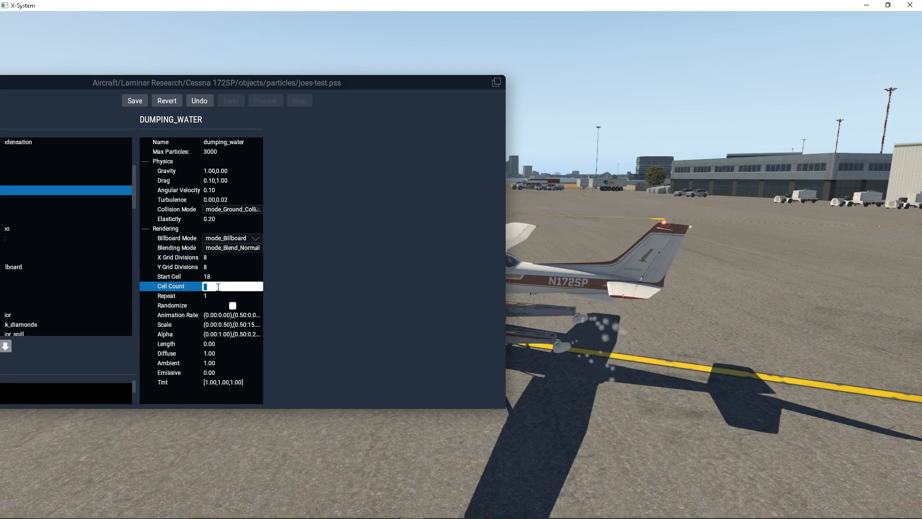
text(4)
key(Return)
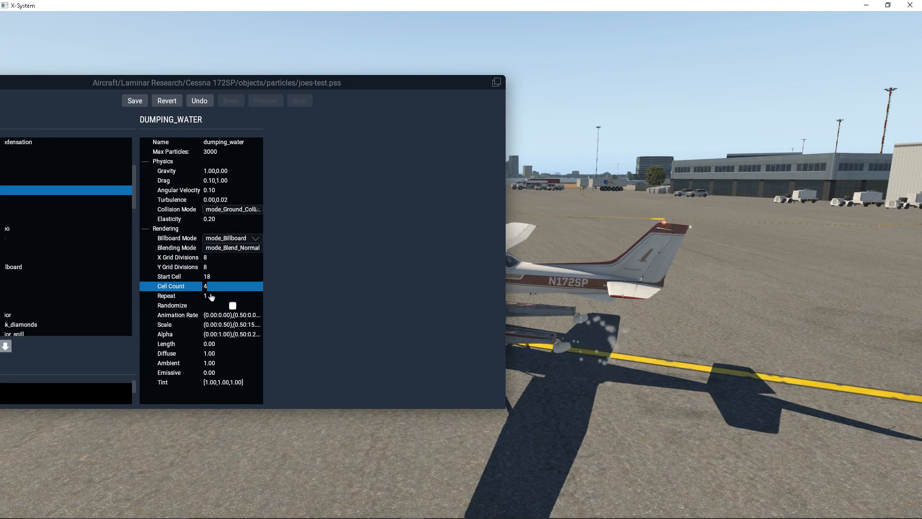
right_drag(539, 404, 653, 322)
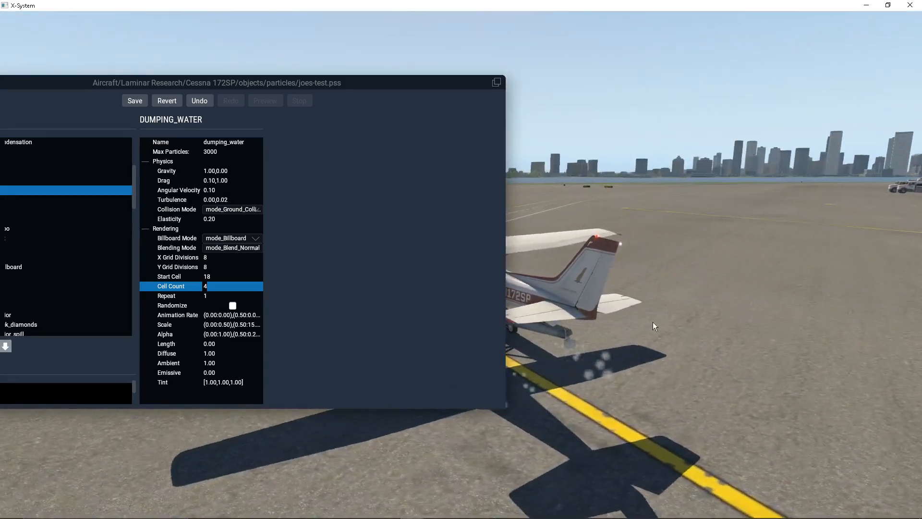
right_drag(593, 393, 742, 413)
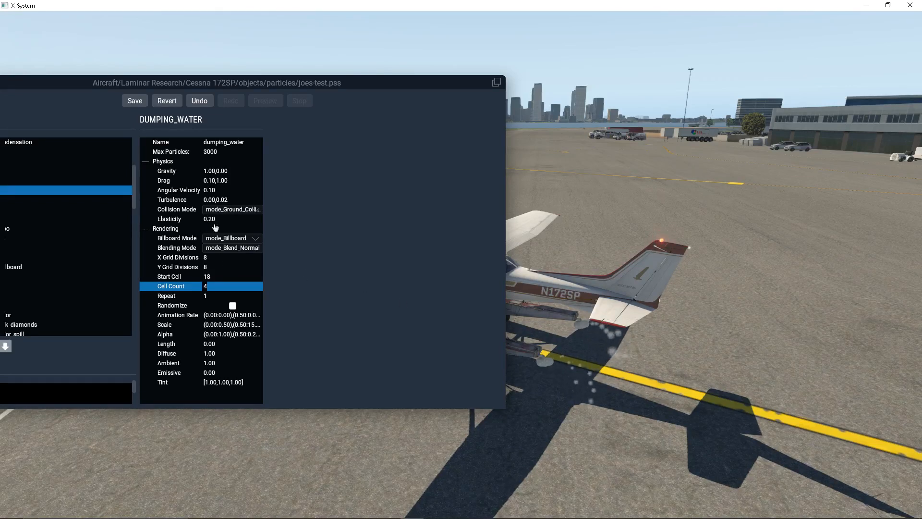
Set the dumping_water particle's Drag curve to 0.50 at time 0.00 and 0.75 at time 1.00, with Catmull Rom interpolation
click(211, 181)
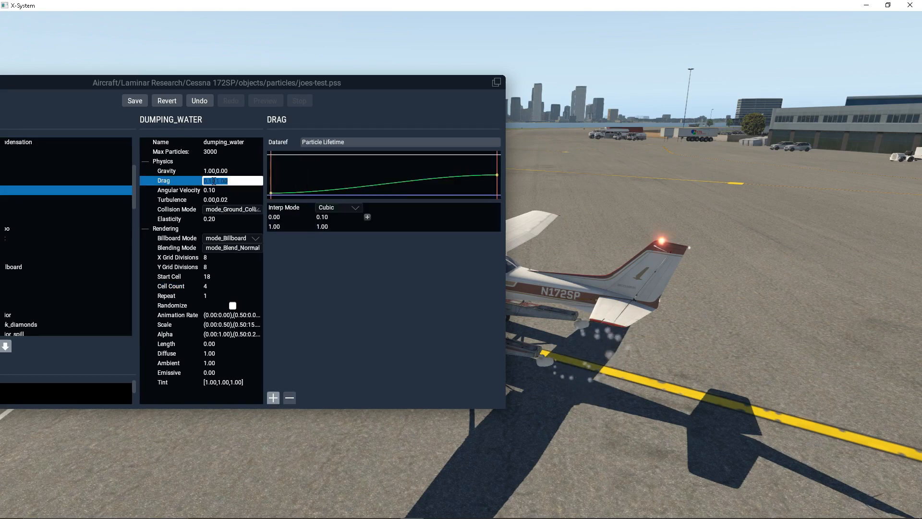
double_click(331, 218)
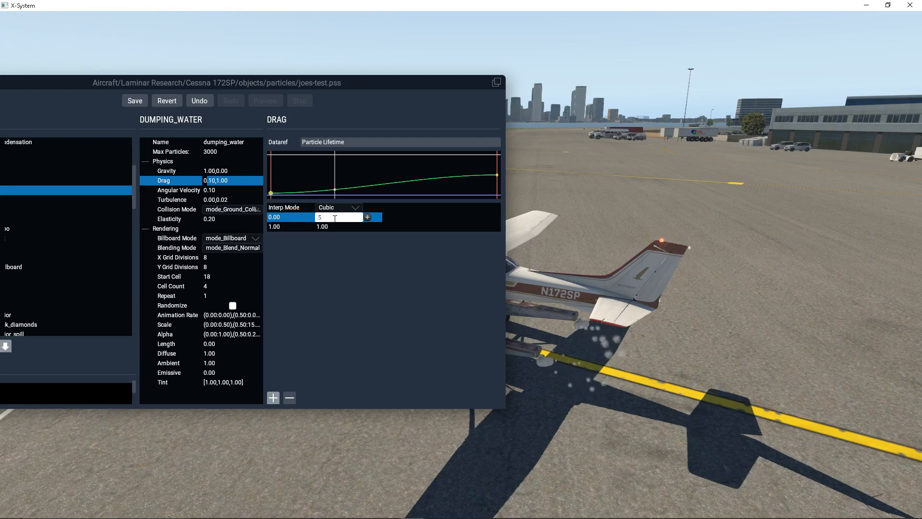
click(330, 228)
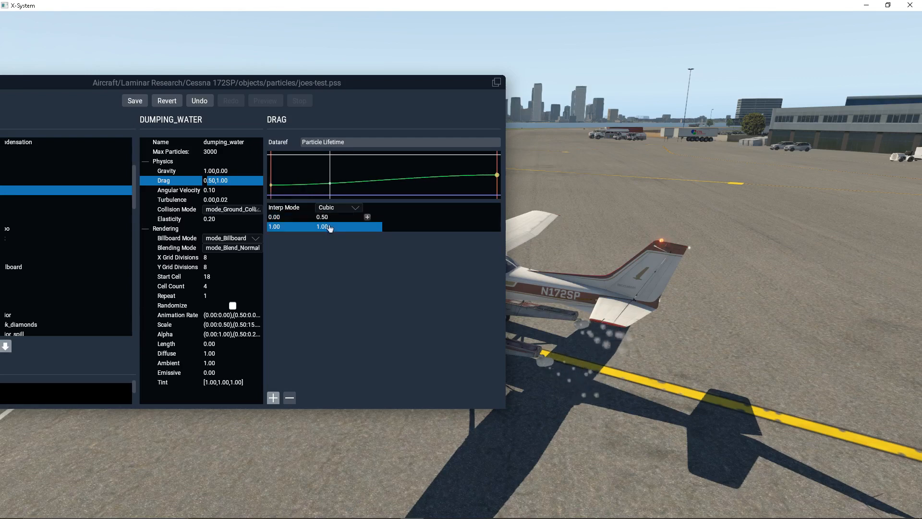
text(.7)
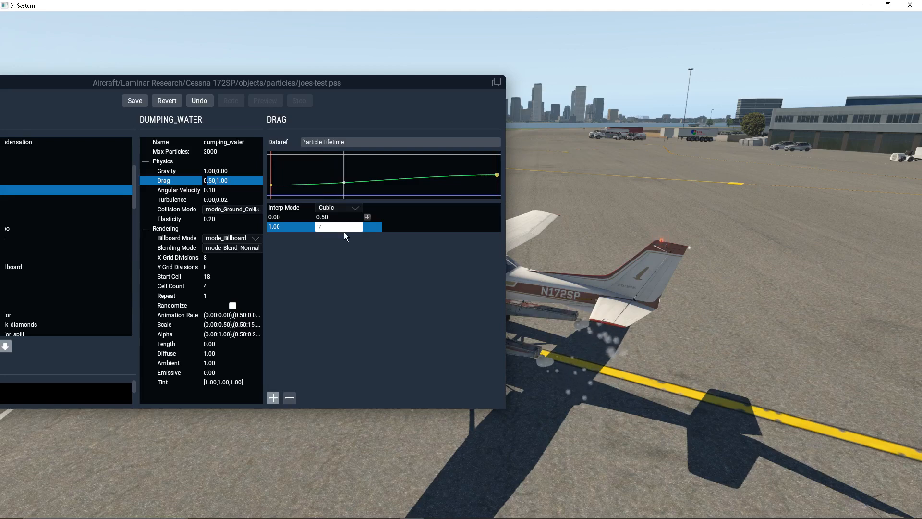
text(5)
click(340, 208)
click(338, 217)
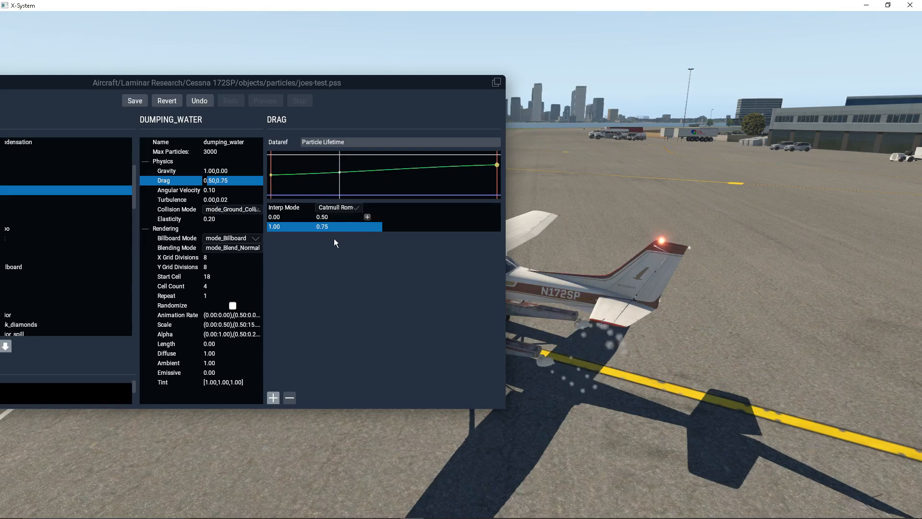
Set the dumping_water particle's Angular Velocity to 1.00 at particle lifetime 0.00
click(229, 197)
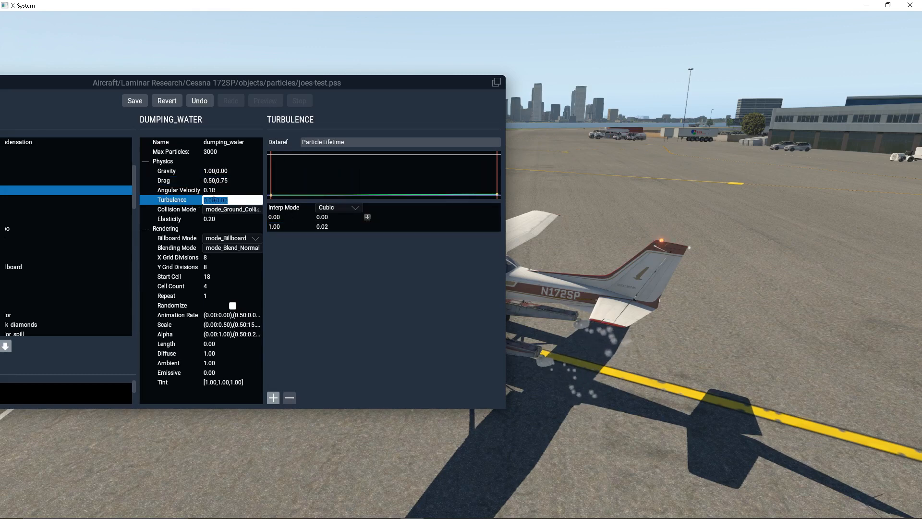
click(214, 190)
click(240, 191)
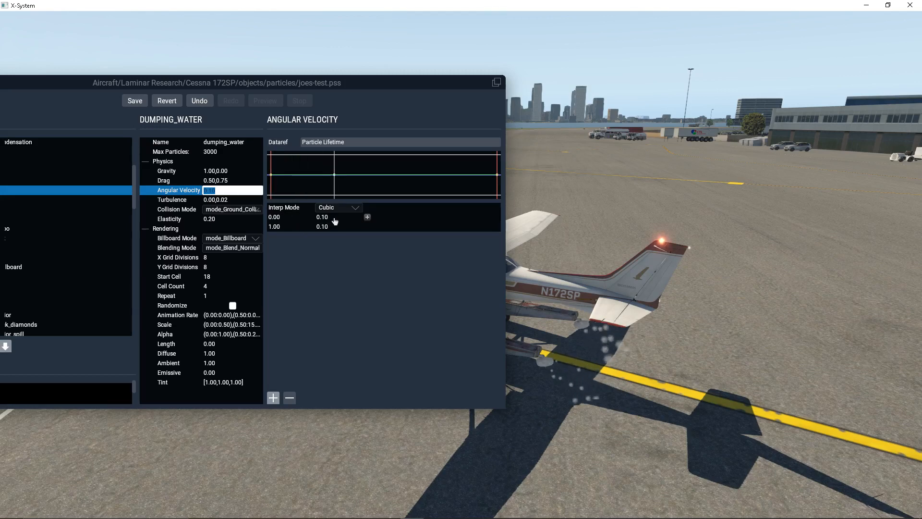
click(338, 219)
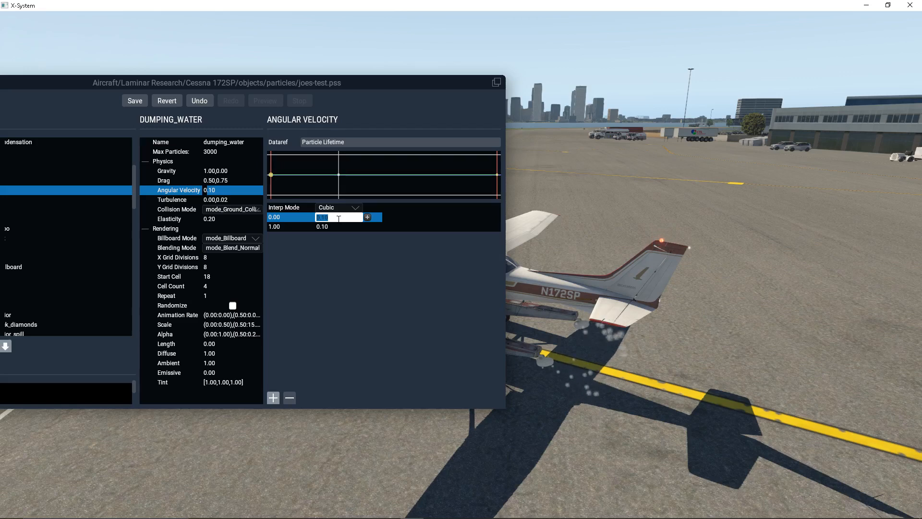
key(Return)
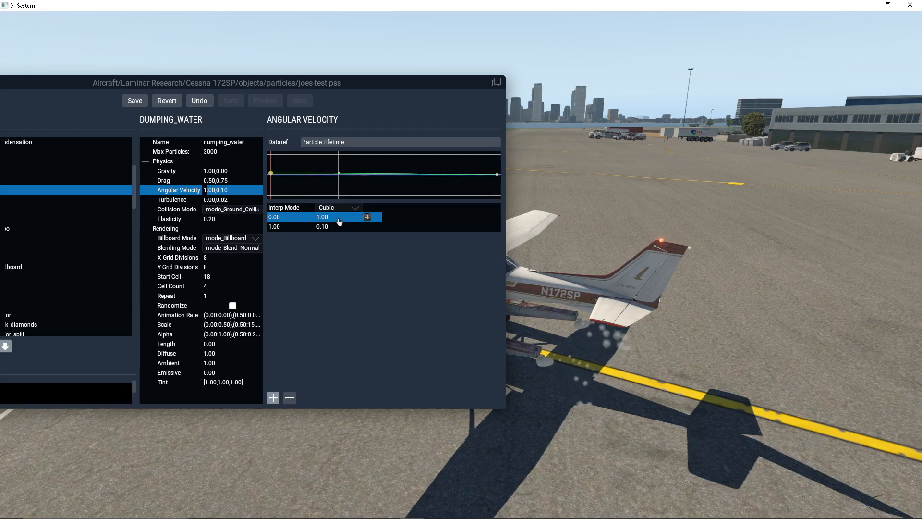
Move the particle editor clear of the aircraft, enable Slew Mode and raise the Cessna off the ground to watch the spray fall
right_drag(687, 344, 736, 351)
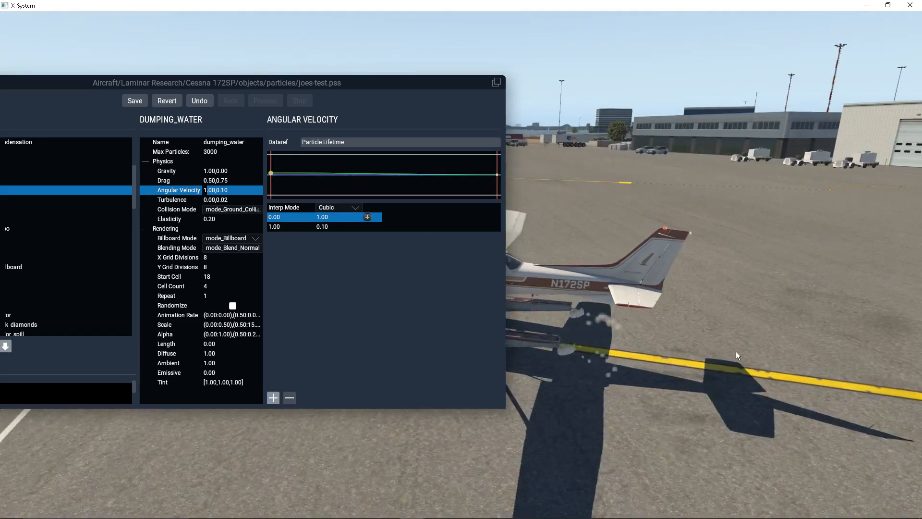
drag(422, 96, 211, 256)
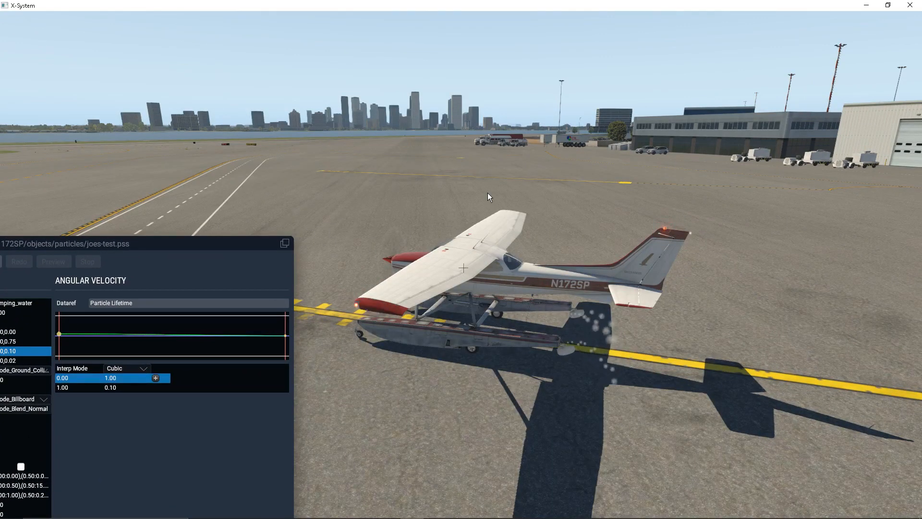
key(ctrl+s)
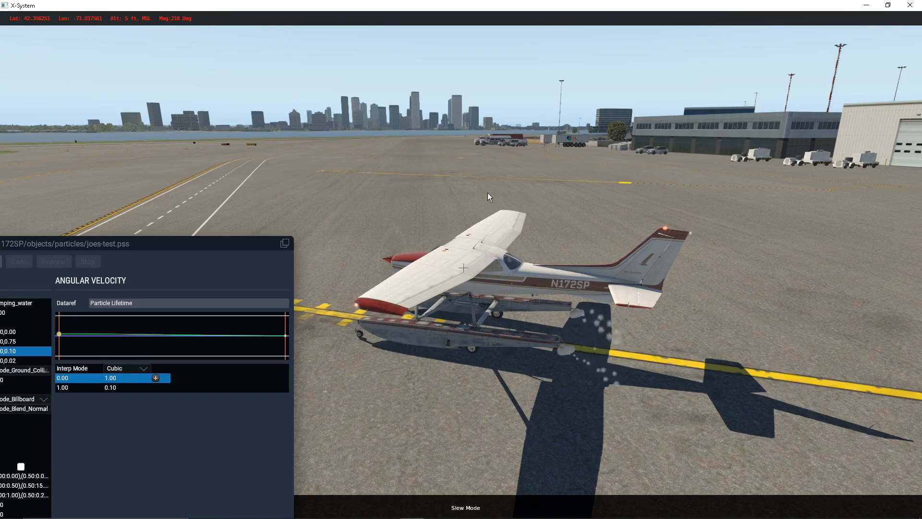
key(r)
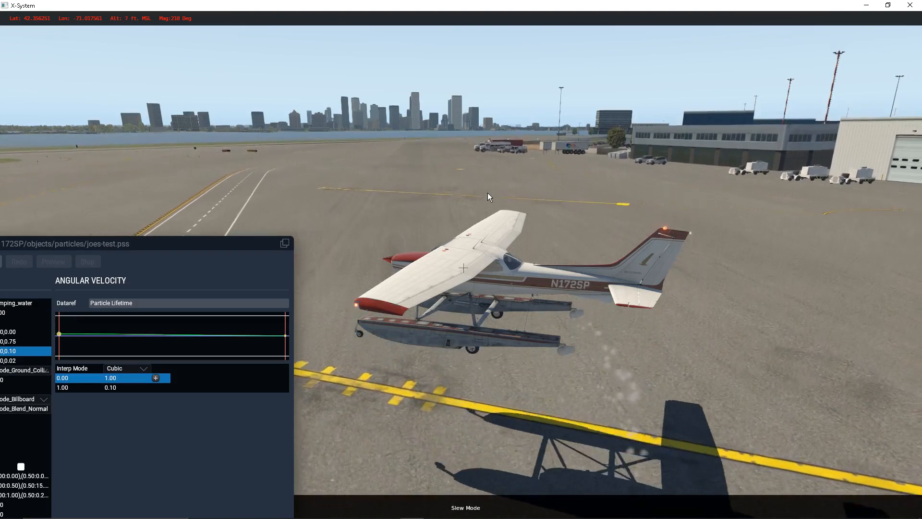
key(r)
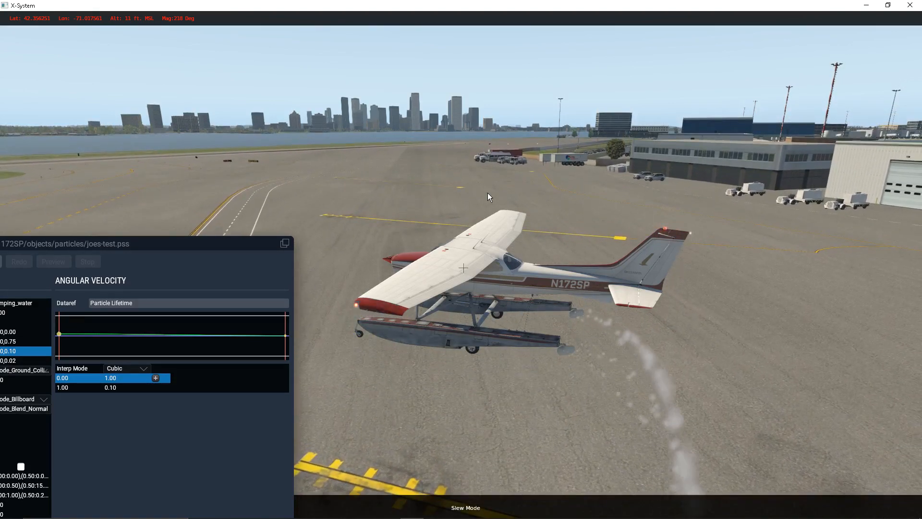
Bring the particle editor back into view and set dumping_water's Angular Velocity to 0.40 at time 0.00 and 0.20 at time 1.00
drag(418, 331, 688, 341)
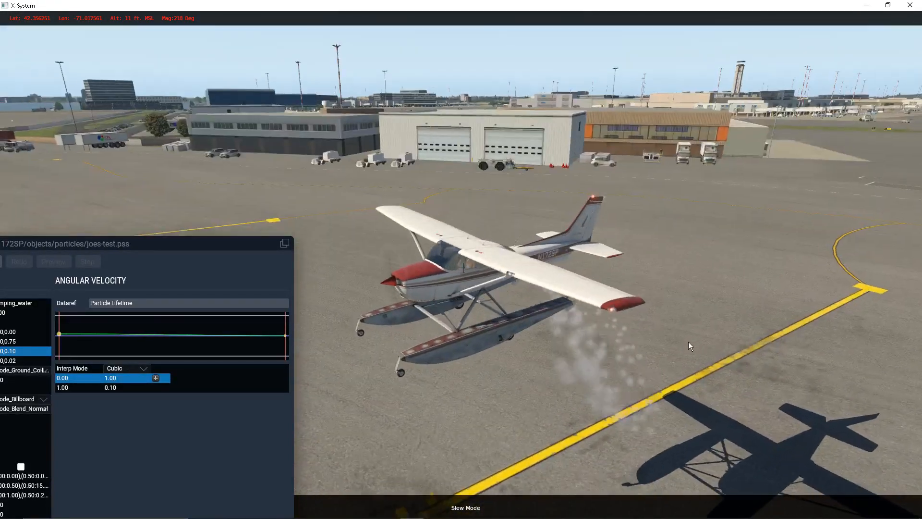
drag(151, 240, 246, 114)
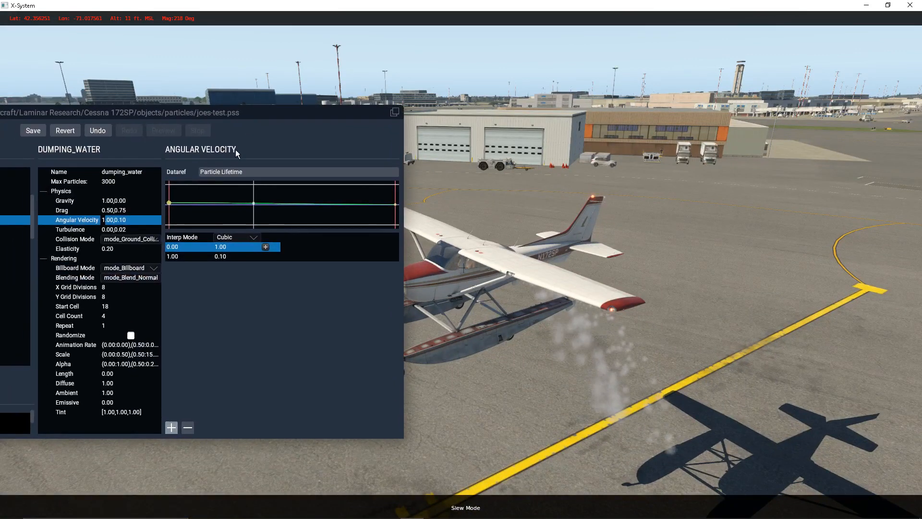
double_click(207, 247)
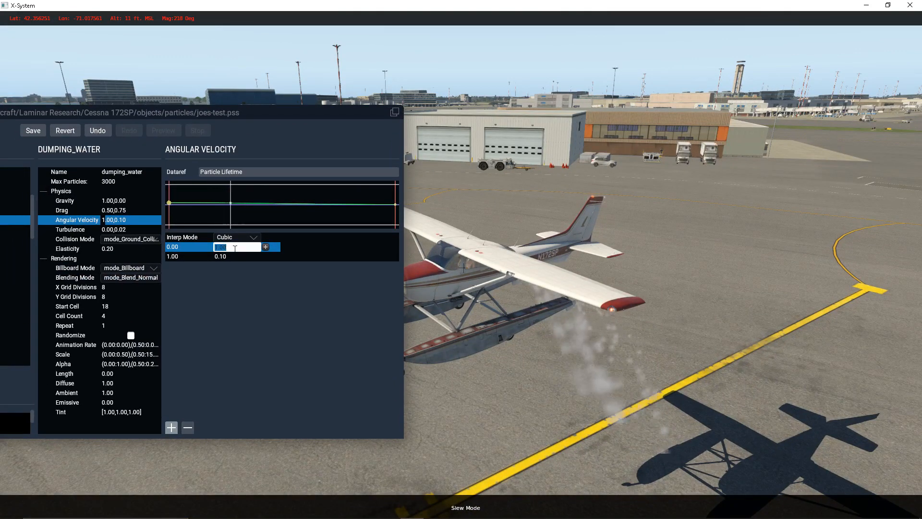
text(0)
key(Return)
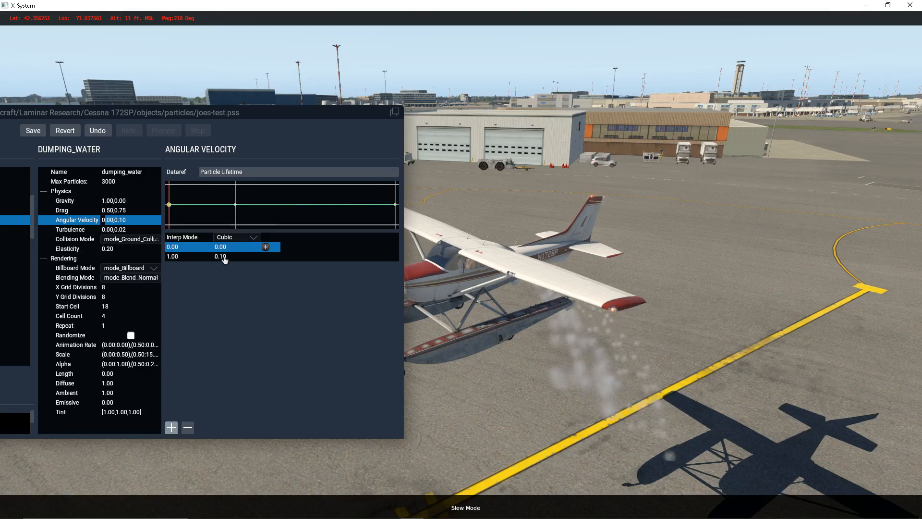
click(238, 259)
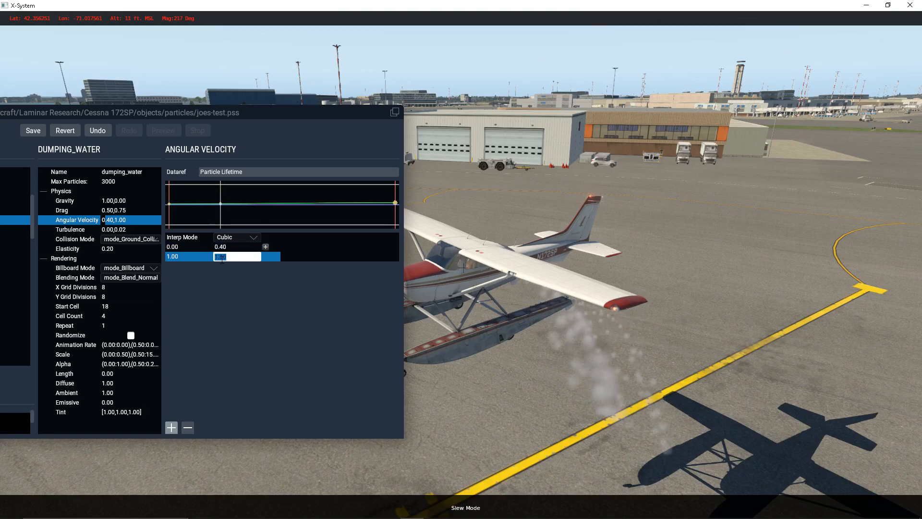
text(0.20)
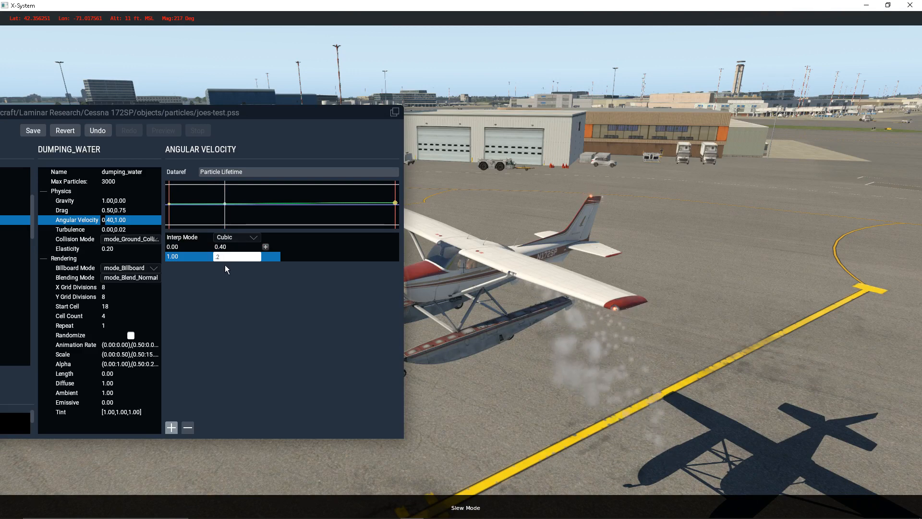
key(Return)
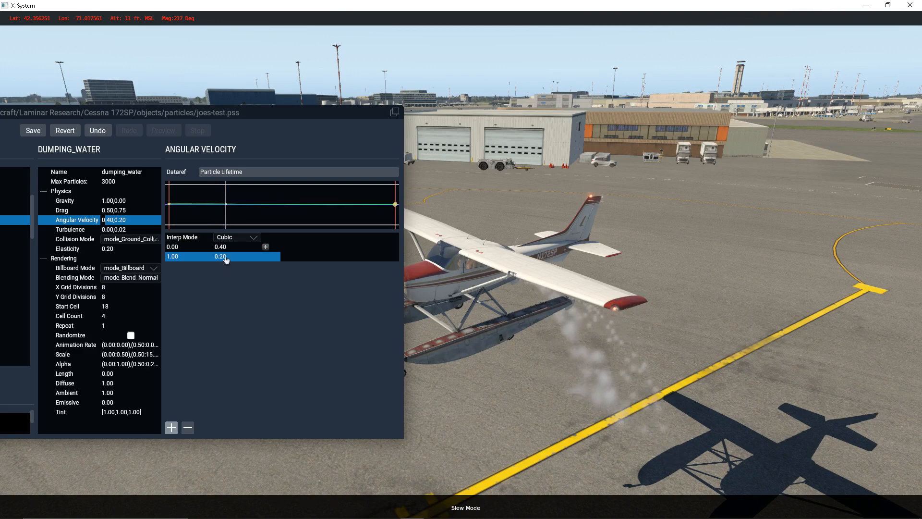
Set the dumping_water particle's Turbulence to 0.03 at time 1.00 and its Elasticity to 1
click(122, 230)
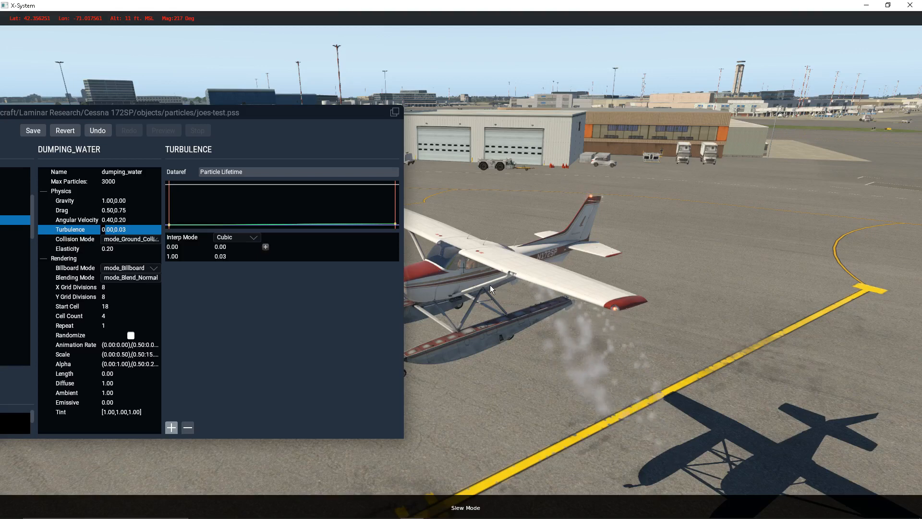
click(129, 249)
click(123, 257)
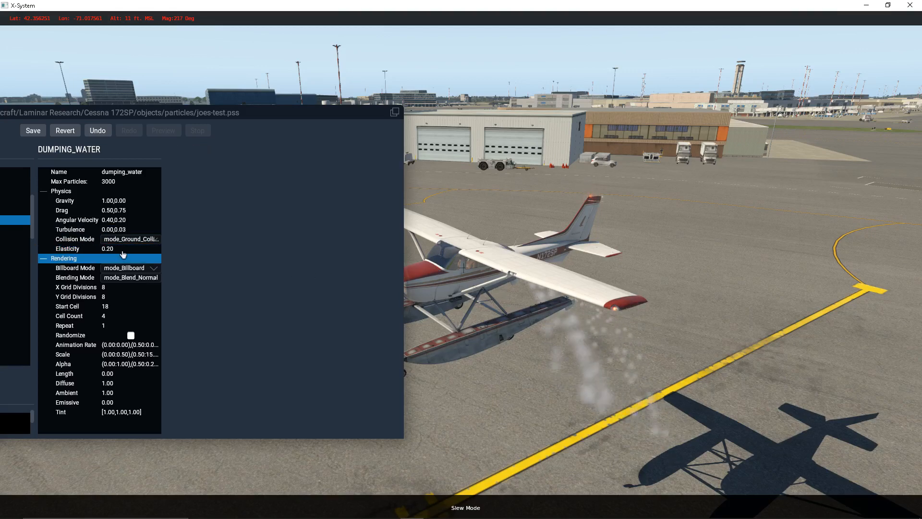
click(107, 248)
click(106, 248)
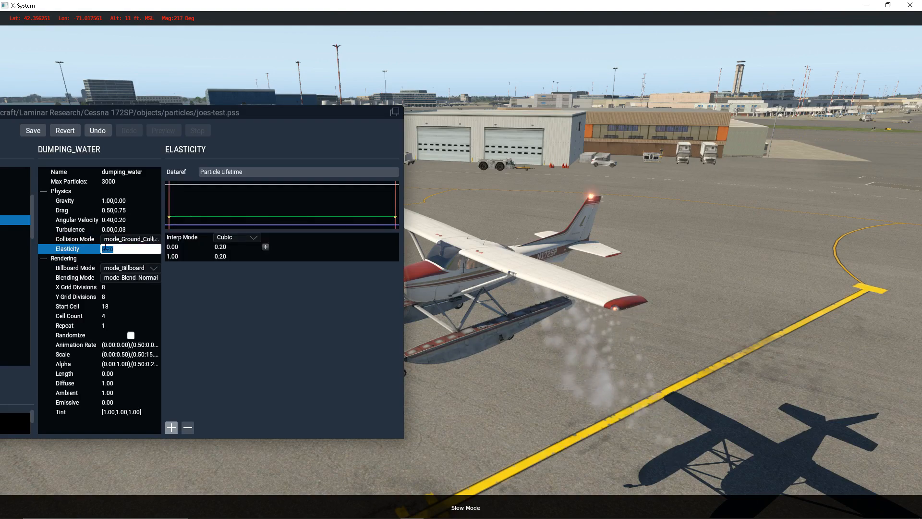
text(1)
key(Return)
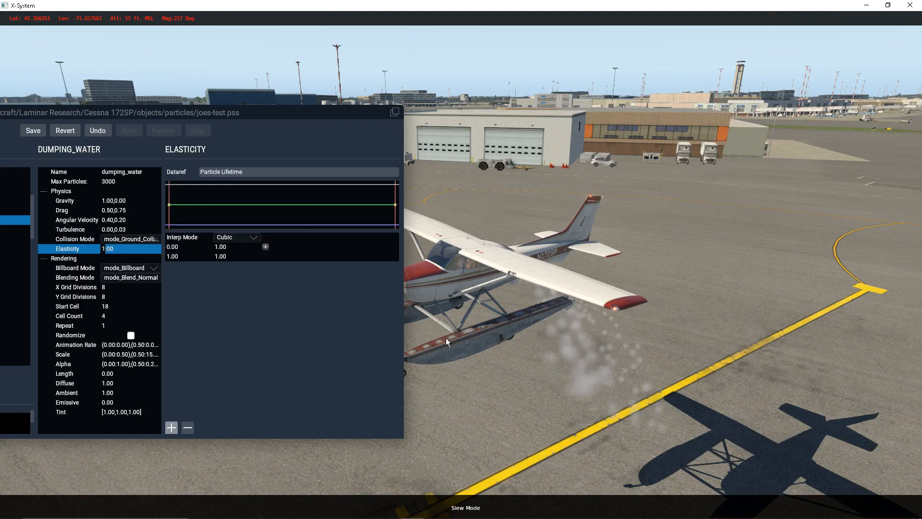
right_drag(445, 338, 238, 294)
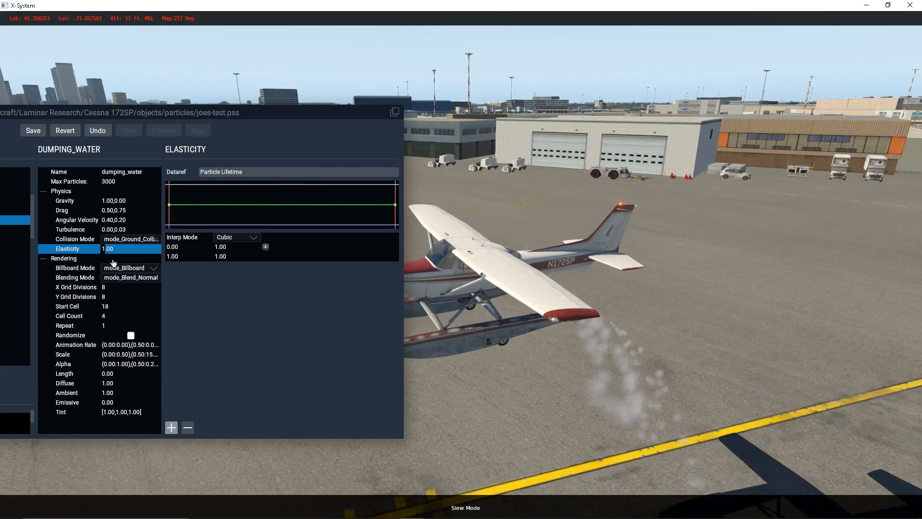
Try the Additive and Premultiplied blending modes on the dumping_water particle and return it to mode_Blend_Normal
click(131, 278)
click(131, 277)
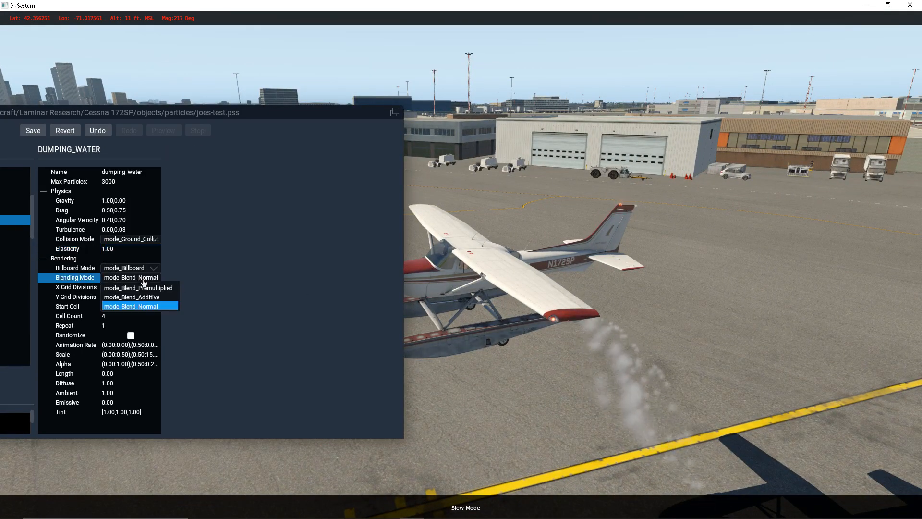
click(146, 298)
right_drag(556, 344, 615, 291)
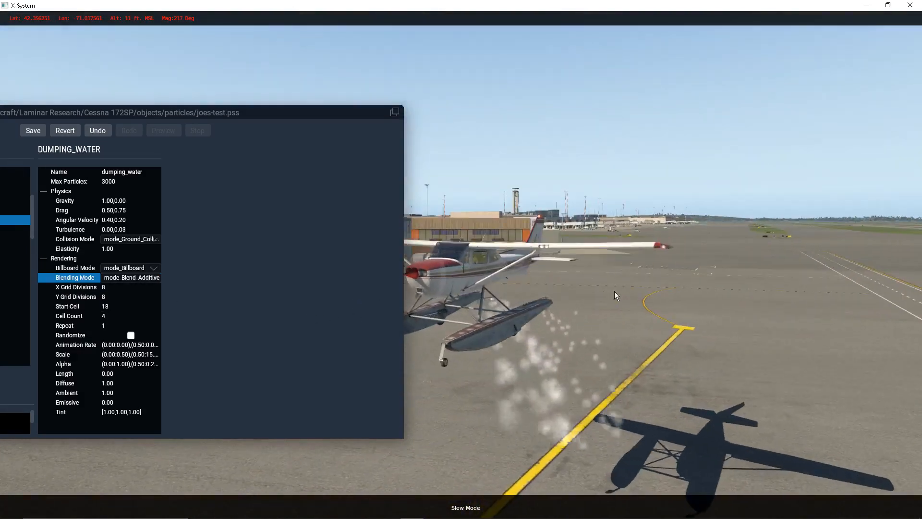
click(137, 278)
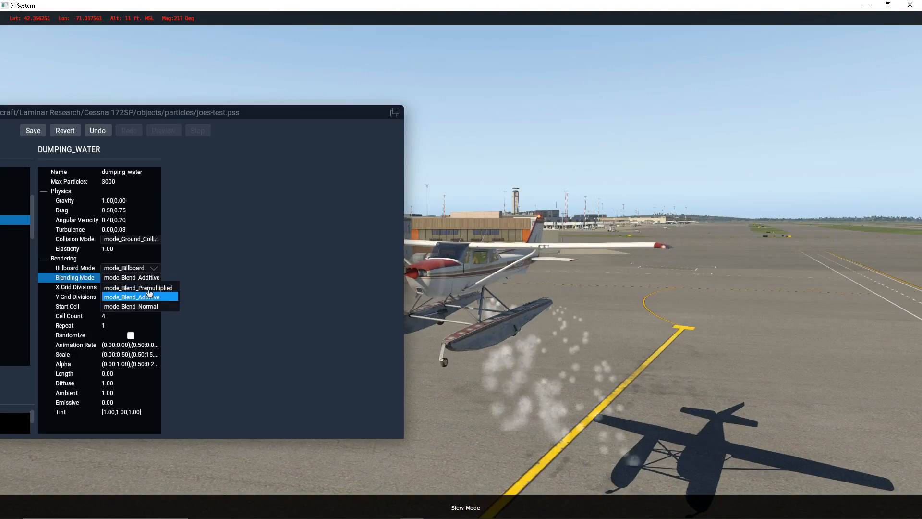
click(149, 291)
click(137, 278)
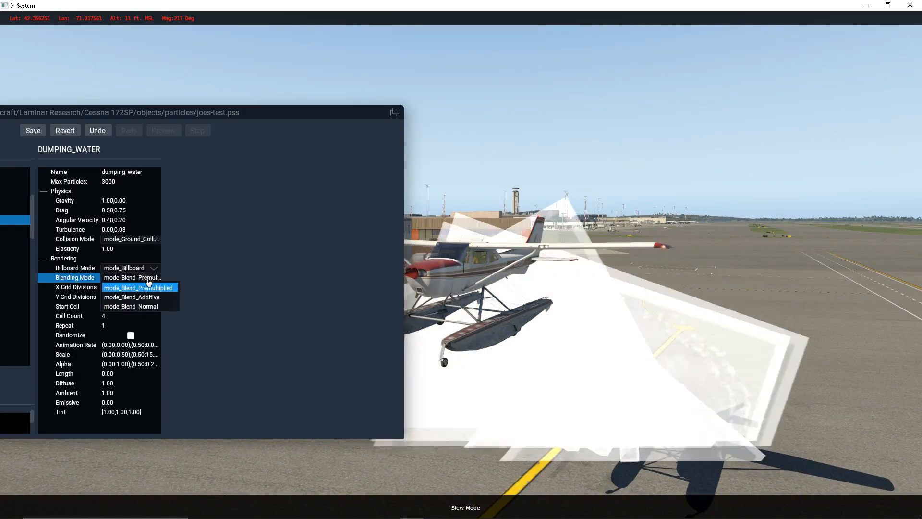
click(144, 306)
right_drag(456, 319, 628, 349)
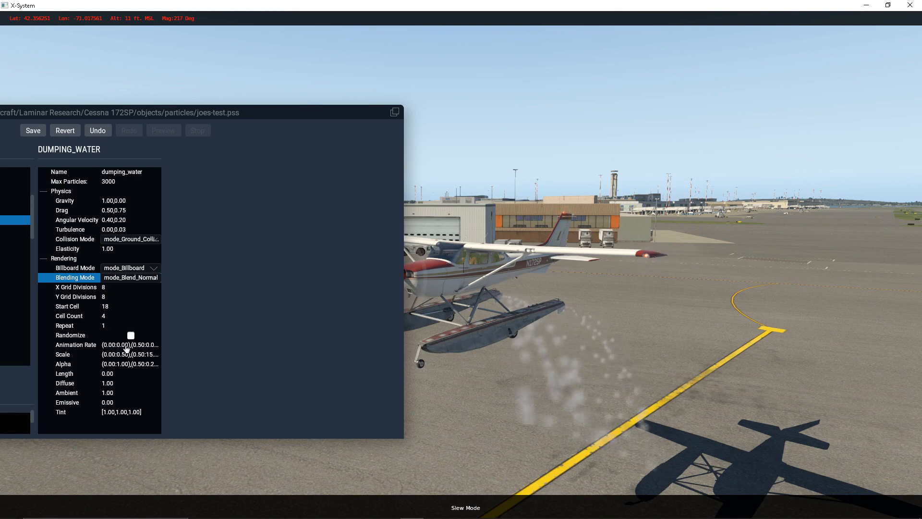
Reshape the dumping_water particle's Scale curve to about 3.65 at time 0.00, 26.90 at 0.47 and 41.90 at 1.00, and inspect the spray
click(116, 354)
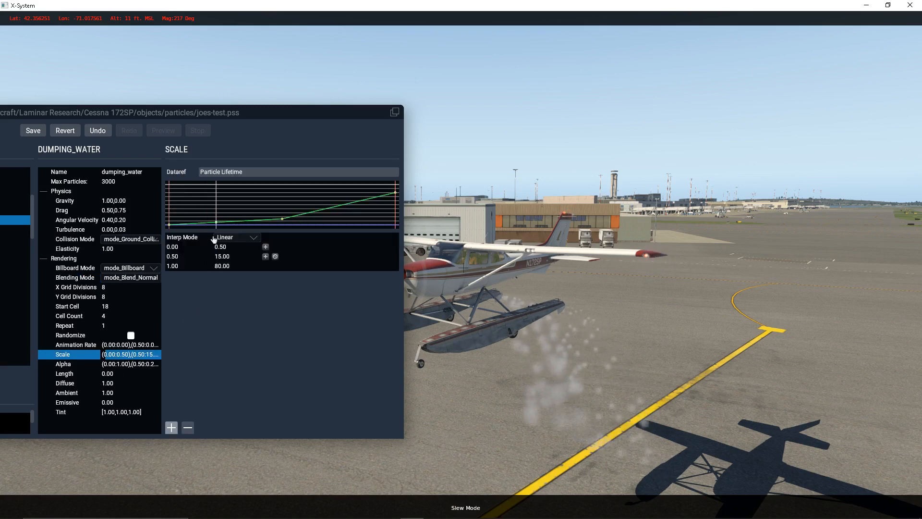
drag(281, 218, 280, 200)
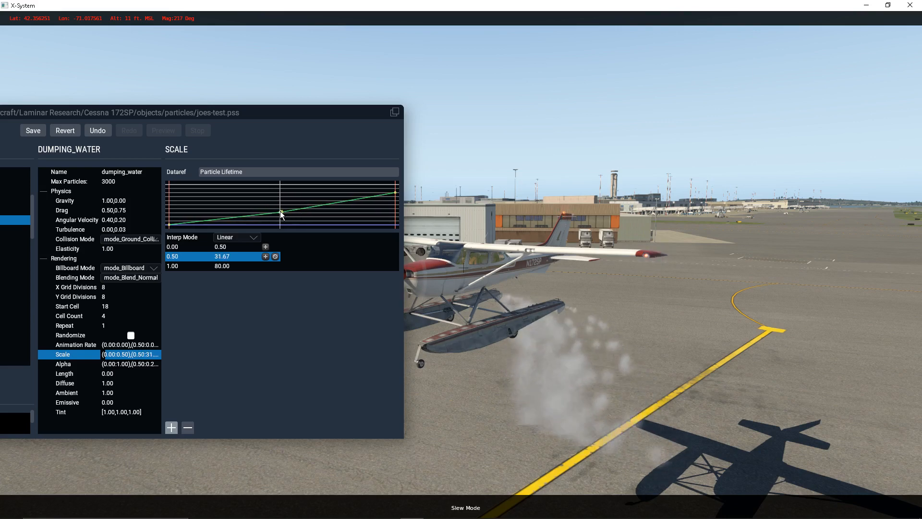
drag(281, 211, 275, 212)
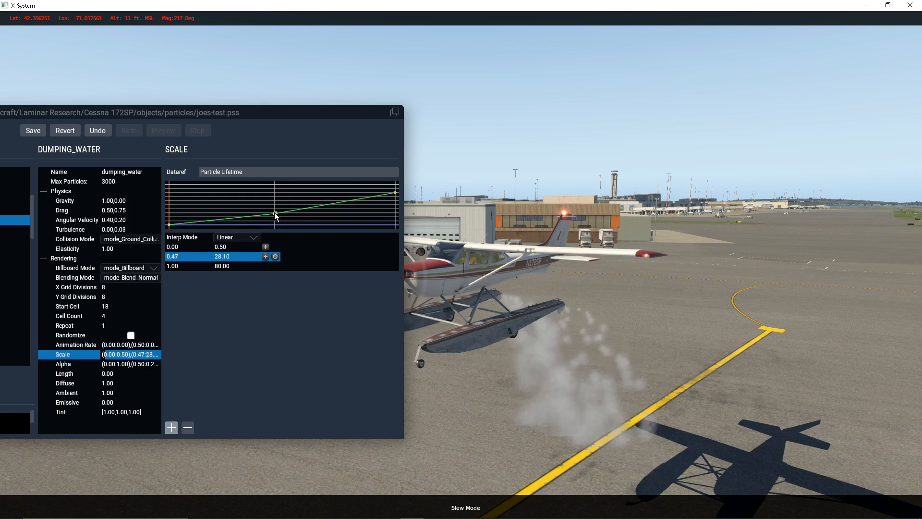
click(188, 266)
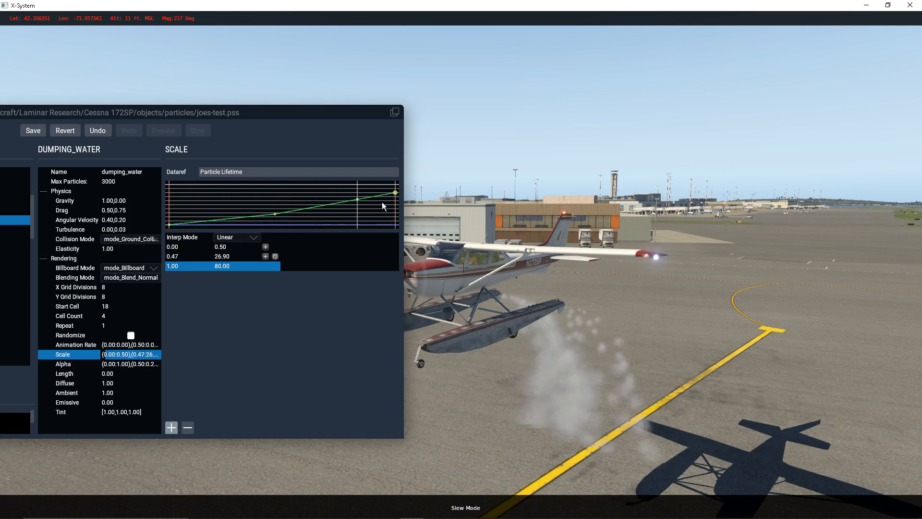
drag(394, 193, 393, 208)
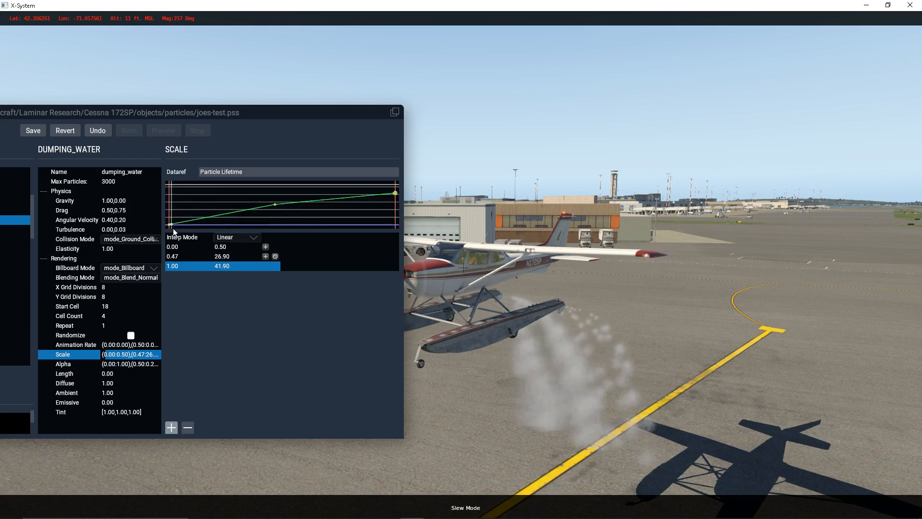
mouse_move(170, 225)
mouse_down()
mouse_move(171, 206)
mouse_move(172, 222)
mouse_up()
right_drag(655, 350, 407, 353)
right_drag(713, 347, 413, 296)
right_drag(500, 295, 691, 408)
right_drag(553, 380, 817, 358)
right_drag(552, 350, 423, 382)
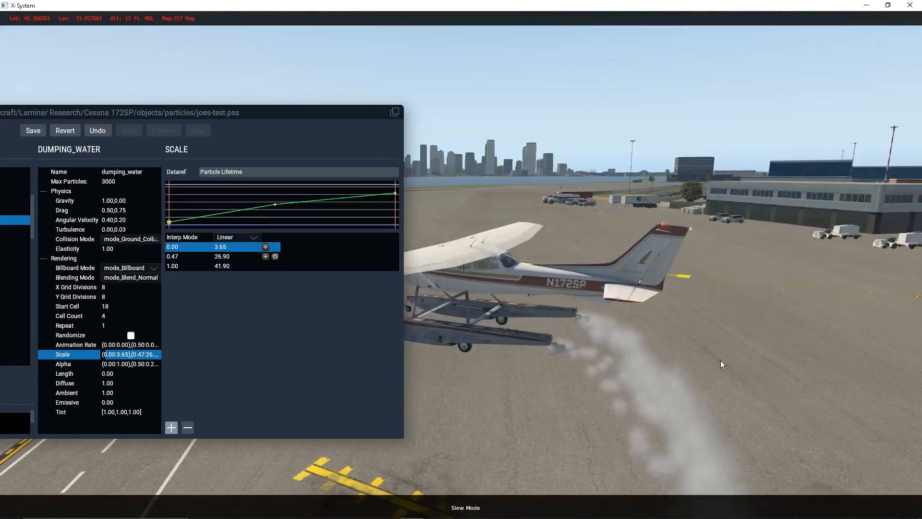
right_drag(720, 360, 672, 348)
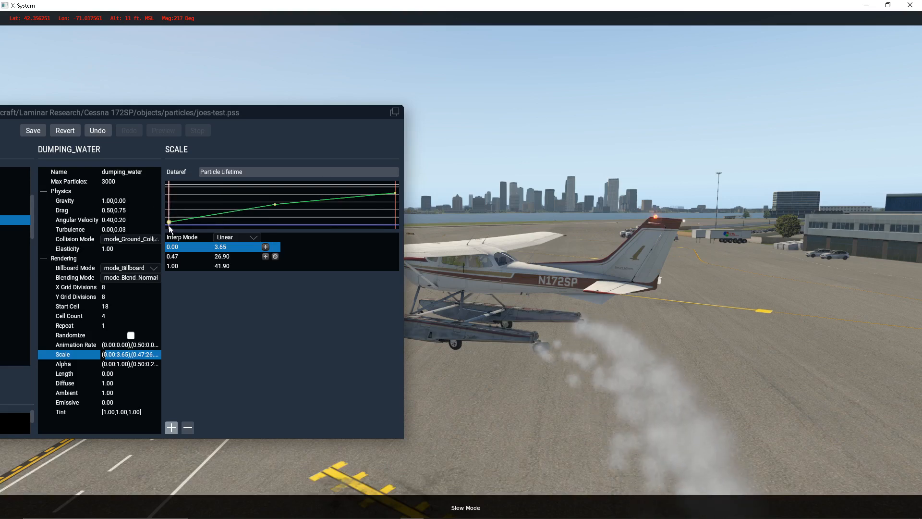
Try a Diffuse value of 0 on the dumping_water particle, view the spray beside the aircraft and restore Diffuse to 1
click(111, 404)
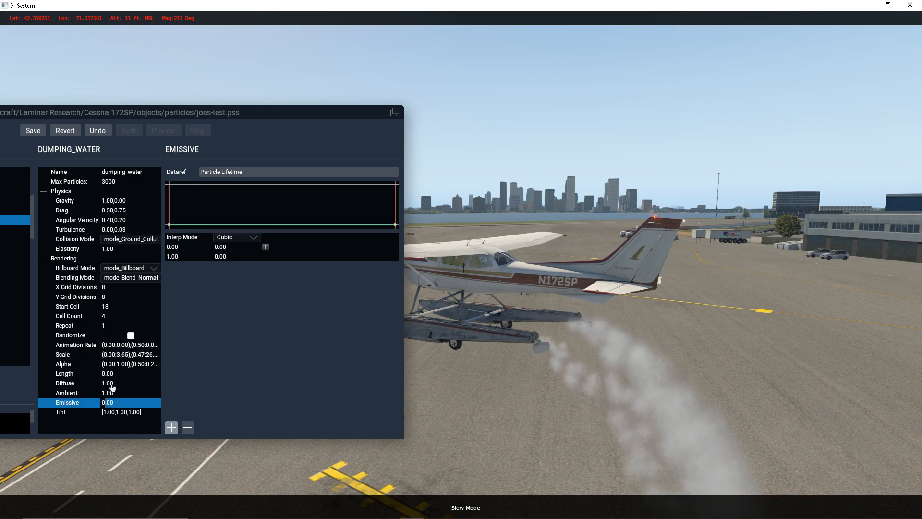
click(112, 384)
click(126, 383)
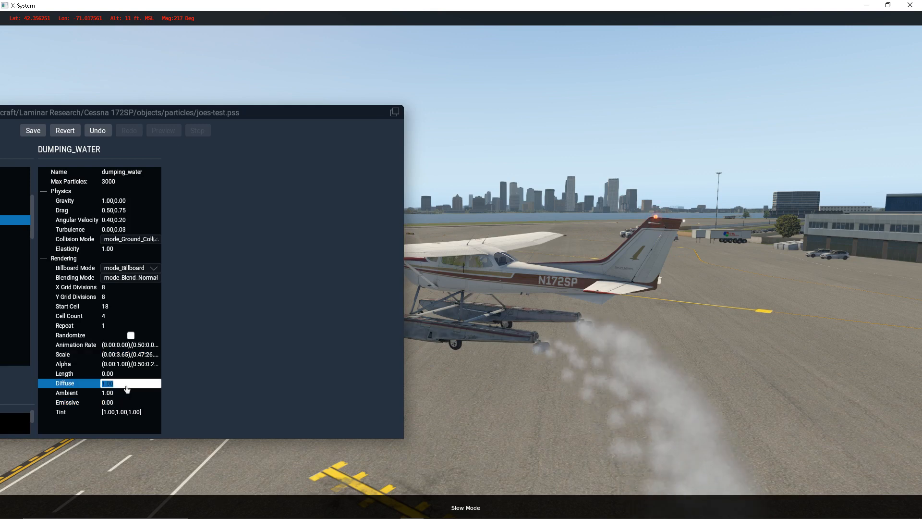
text(0)
key(Return)
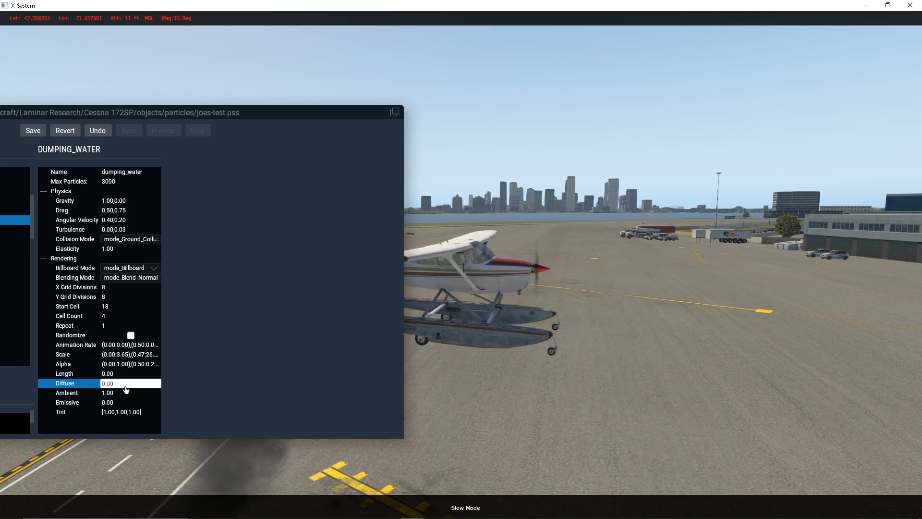
drag(190, 117, 101, 139)
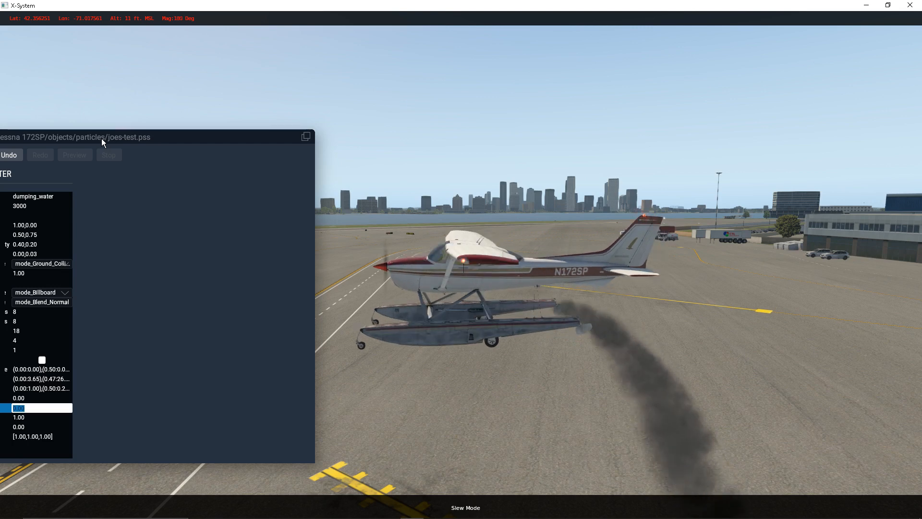
drag(102, 139, 201, 85)
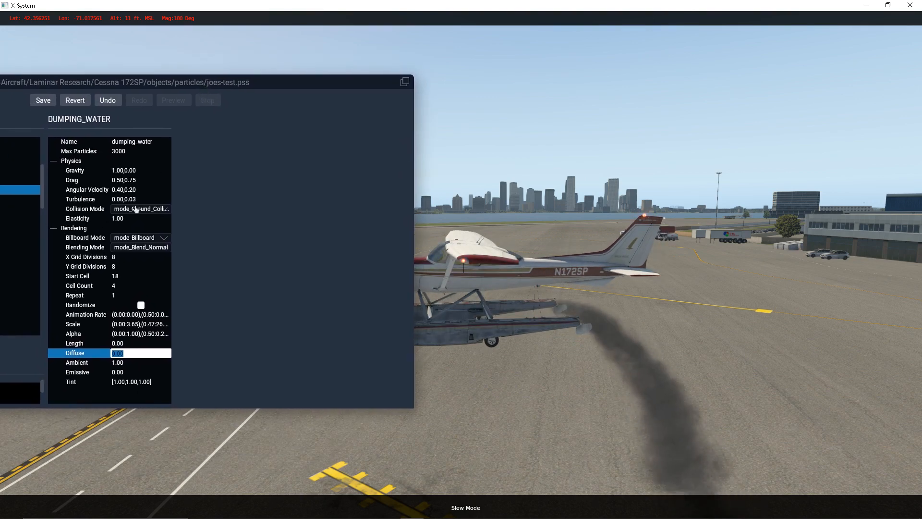
click(126, 342)
click(124, 353)
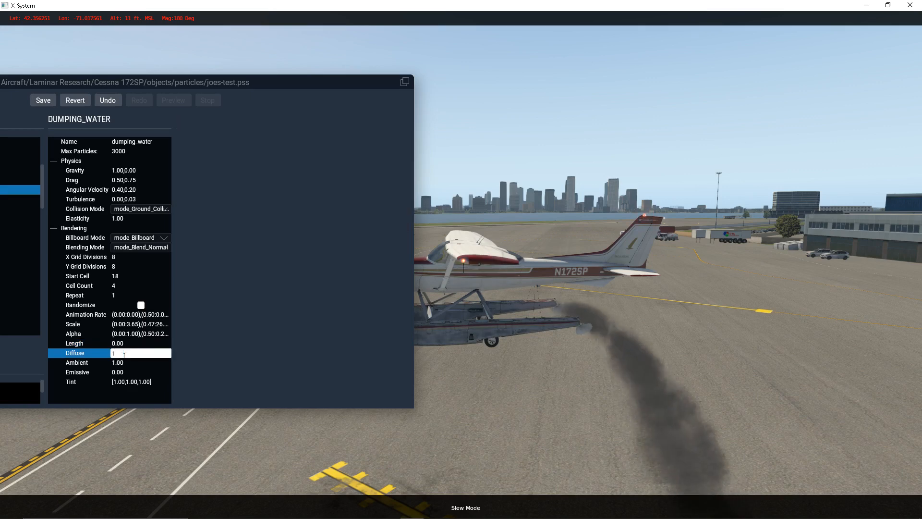
key(Return)
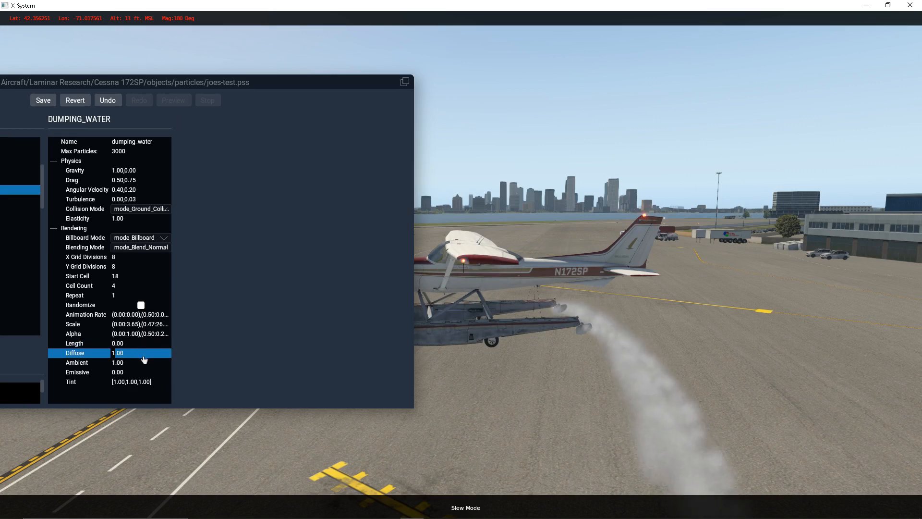
Try a green tint on the dumping_water particle by setting the first and third Tint components to 0 at time 0.00
right_drag(603, 343, 464, 364)
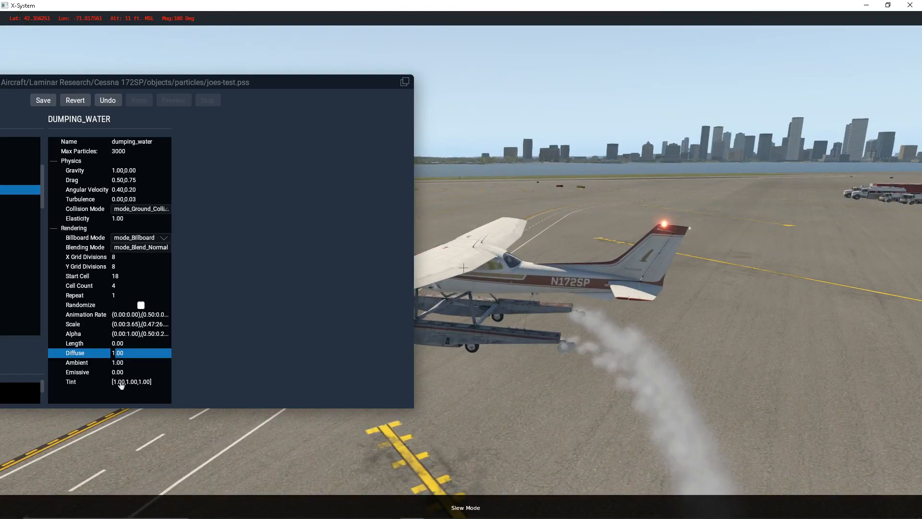
click(136, 382)
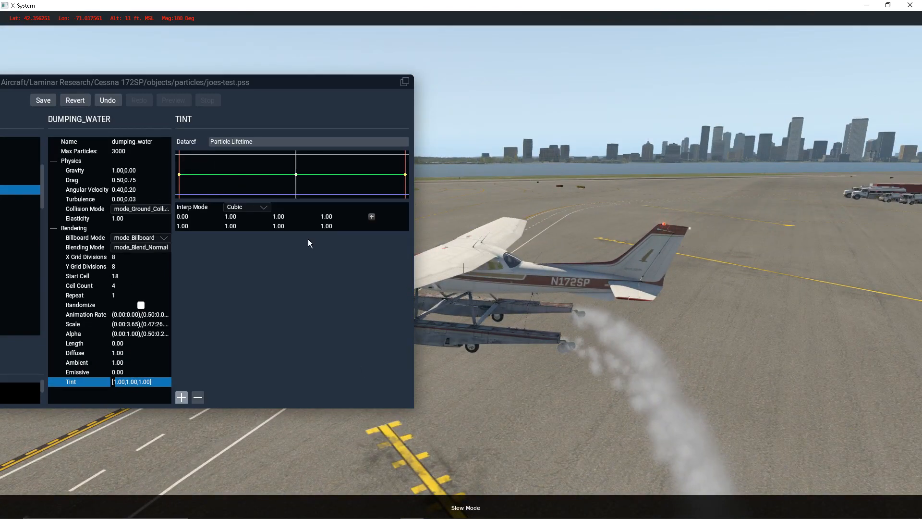
right_drag(728, 378, 706, 362)
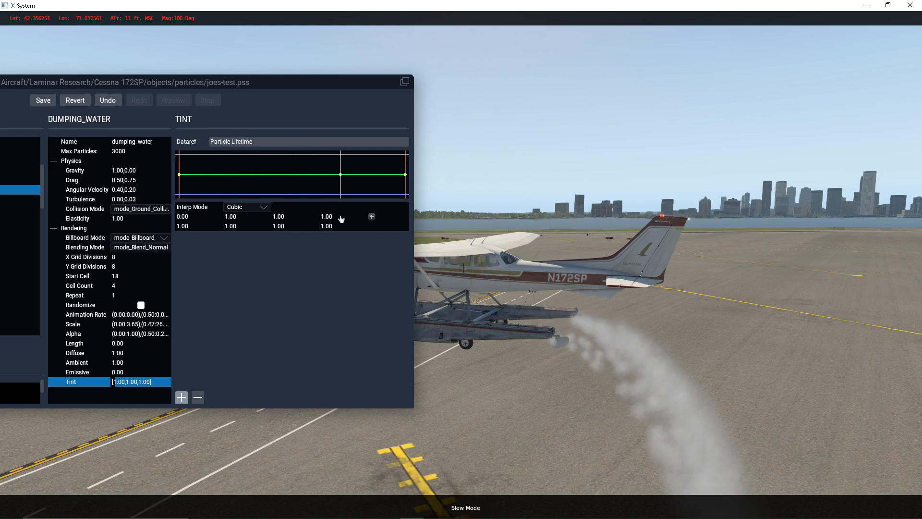
click(235, 219)
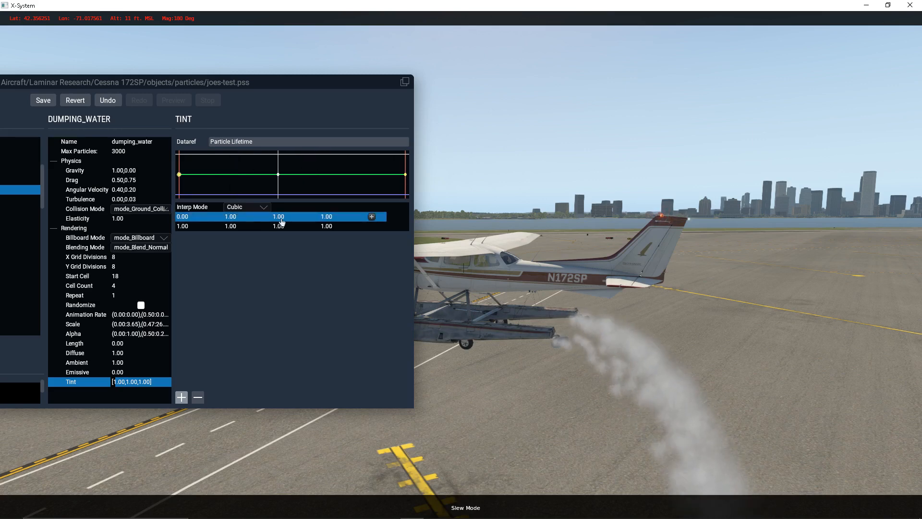
double_click(239, 218)
text(0)
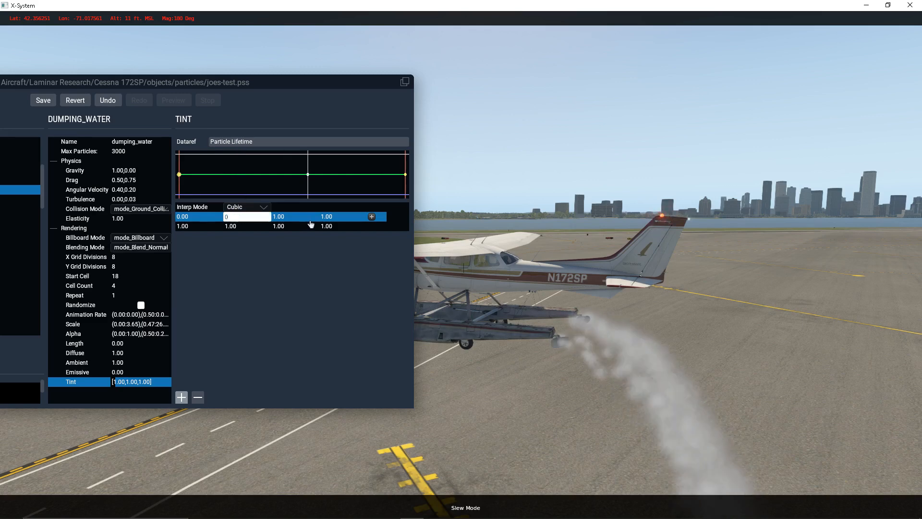
double_click(328, 217)
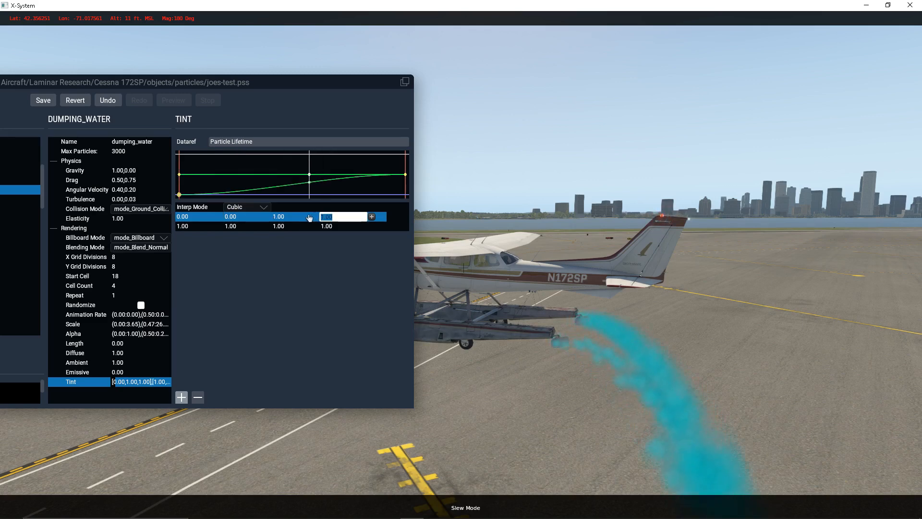
text(0)
key(Return)
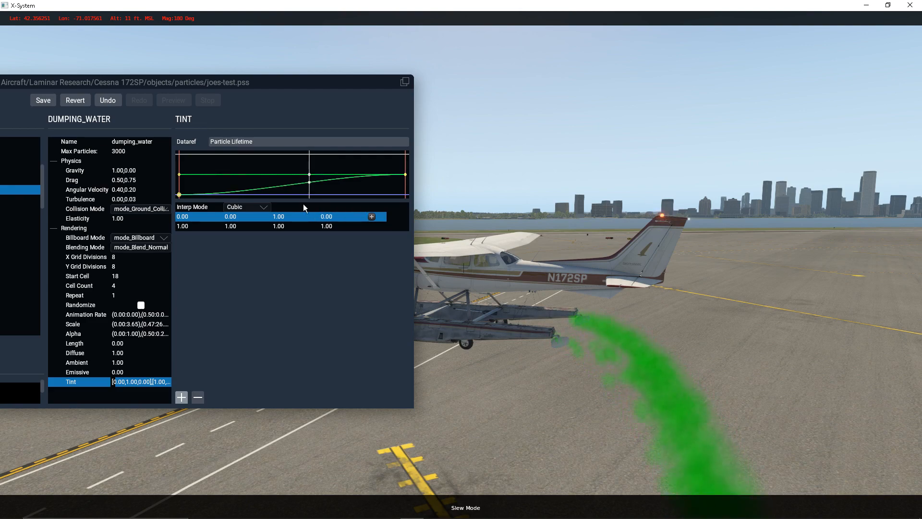
Examine the green-tinted spray behind the aircraft from the side, from above and from behind
right_drag(701, 243, 638, 296)
right_drag(576, 293, 619, 324)
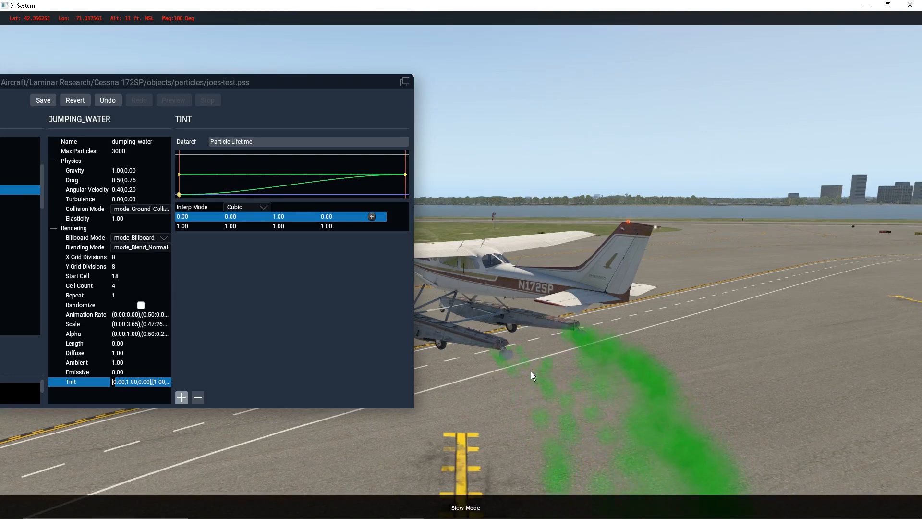
right_drag(531, 370, 718, 365)
right_drag(515, 282, 502, 207)
right_drag(702, 468, 702, 398)
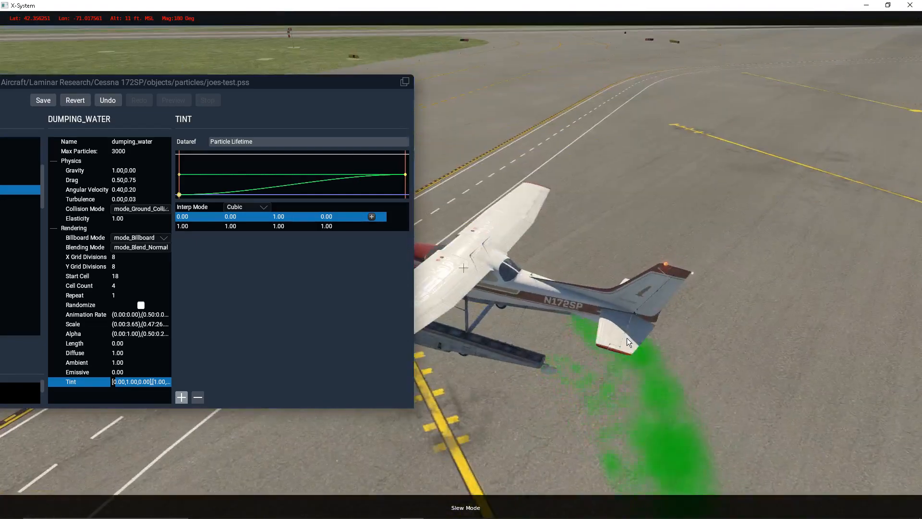
right_drag(627, 338, 460, 259)
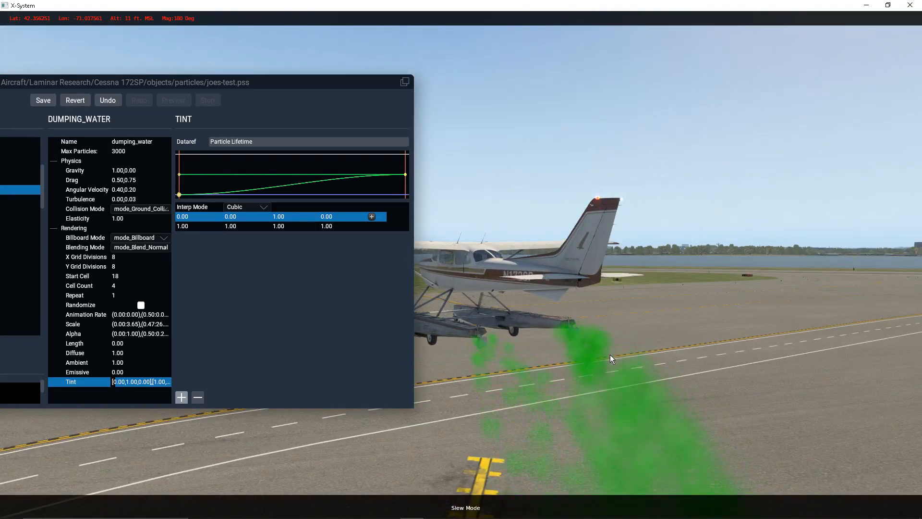
right_drag(610, 354, 799, 381)
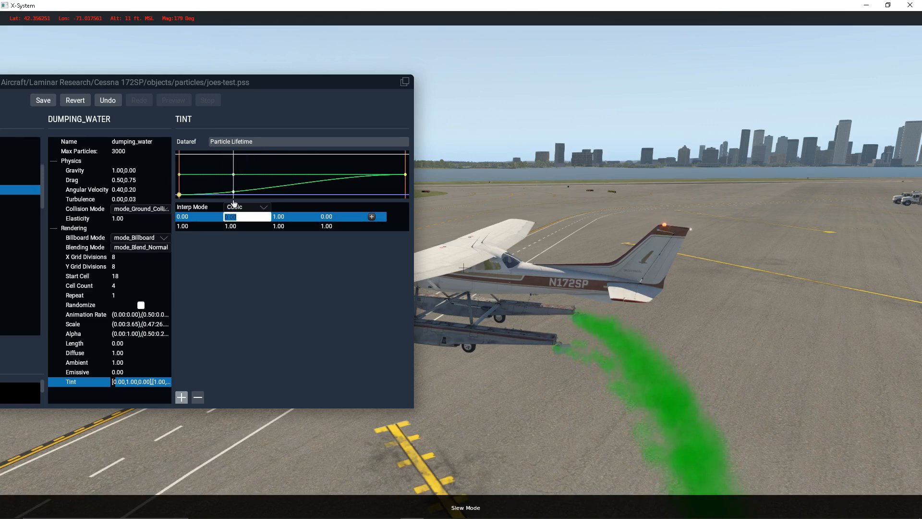
Restore the dumping_water particle's Tint to 1, 1, 1 at time 0.00
click(326, 217)
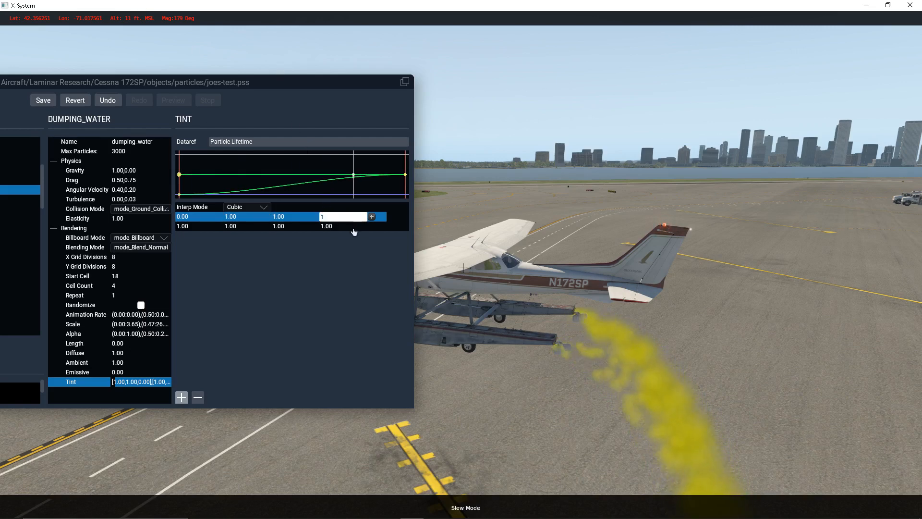
text(1)
key(Return)
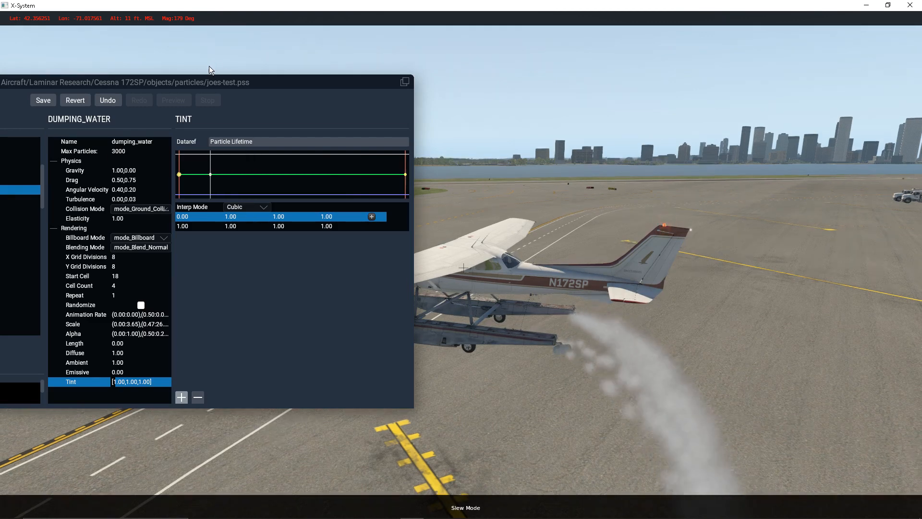
Try Gravity values of 0.46 and 0.30 at time 0.00 on the dumping_water particle, restore 1.00 and view the spray
drag(241, 83, 383, 66)
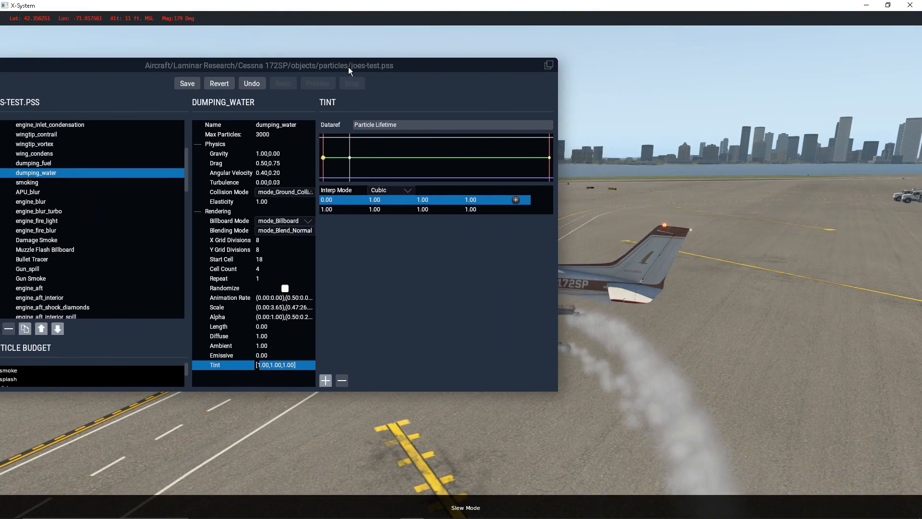
click(259, 153)
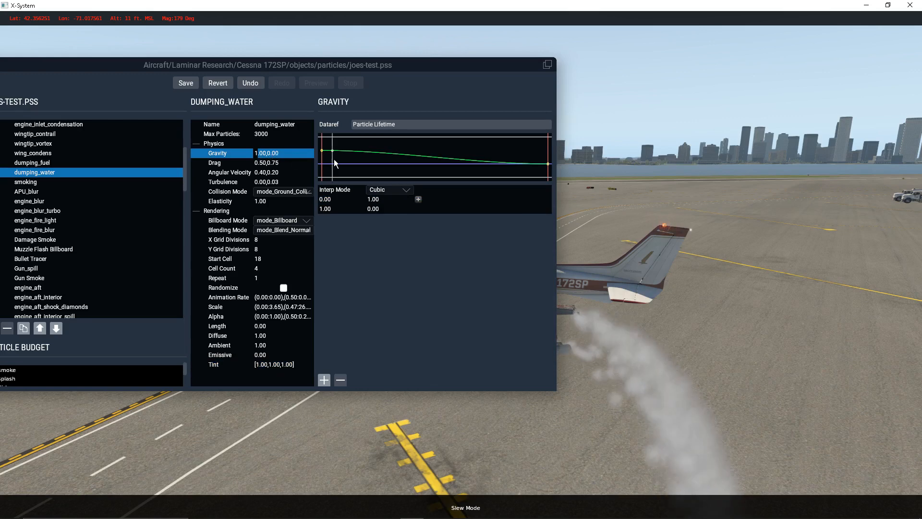
mouse_move(322, 152)
mouse_down()
mouse_move(323, 171)
mouse_move(320, 159)
mouse_up()
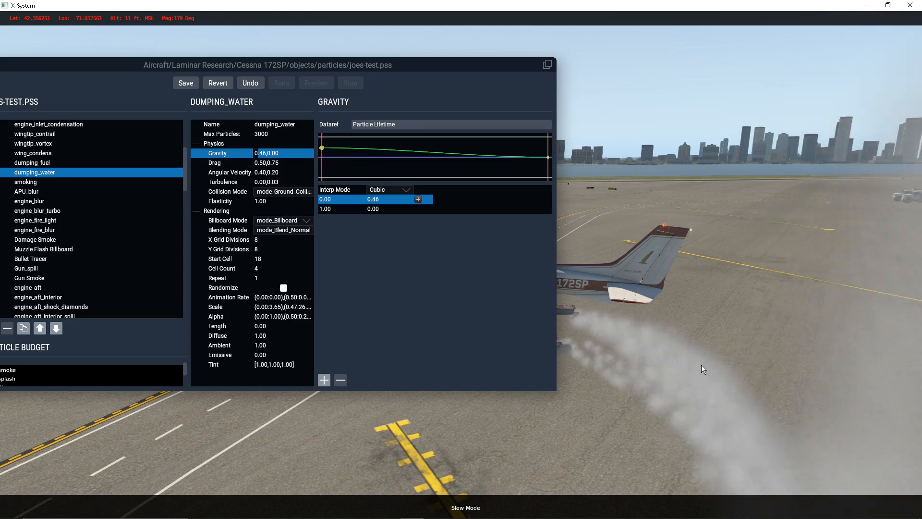
right_drag(701, 364, 658, 431)
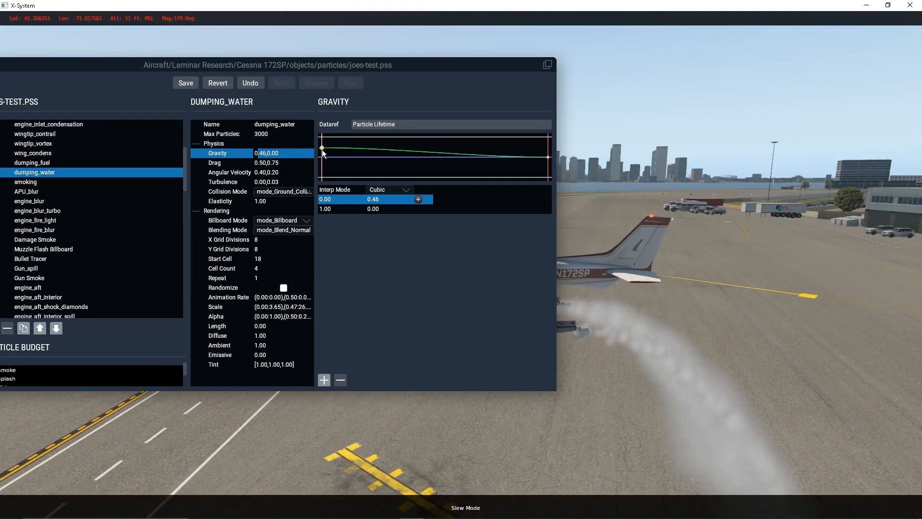
drag(322, 149, 322, 153)
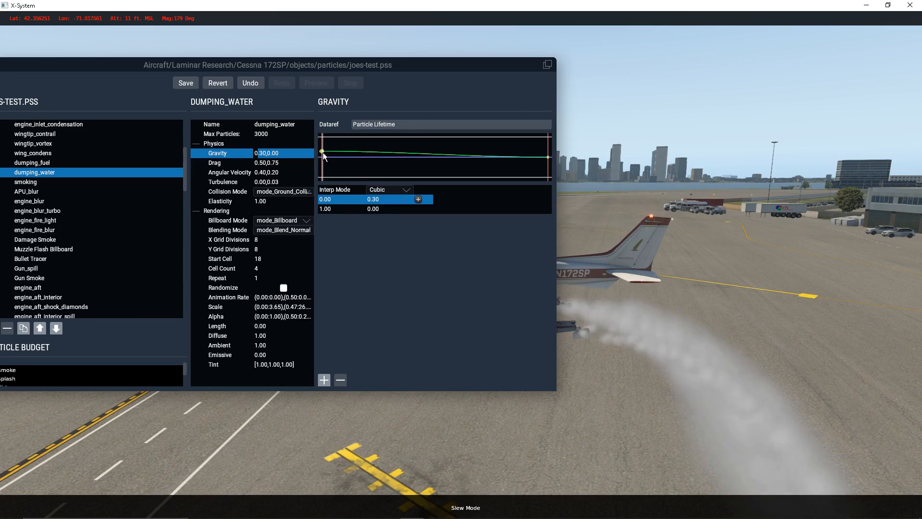
drag(323, 150, 324, 136)
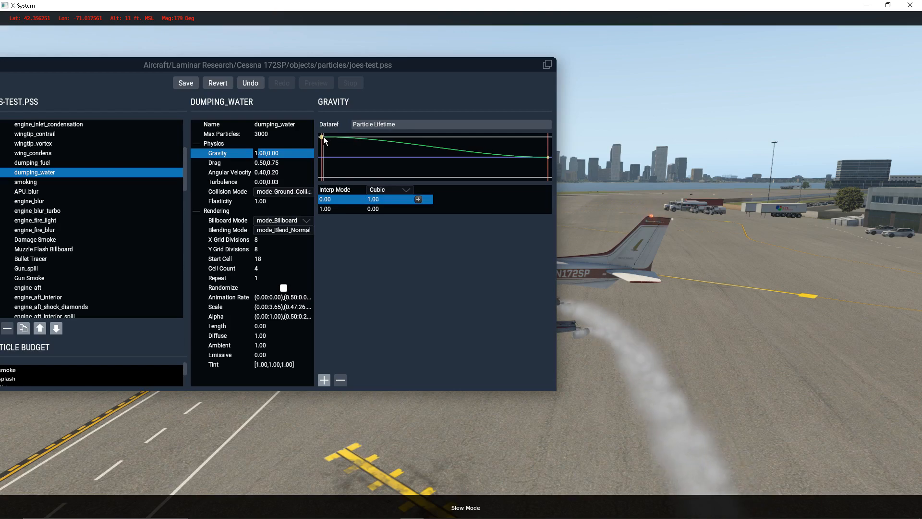
right_drag(669, 313, 608, 342)
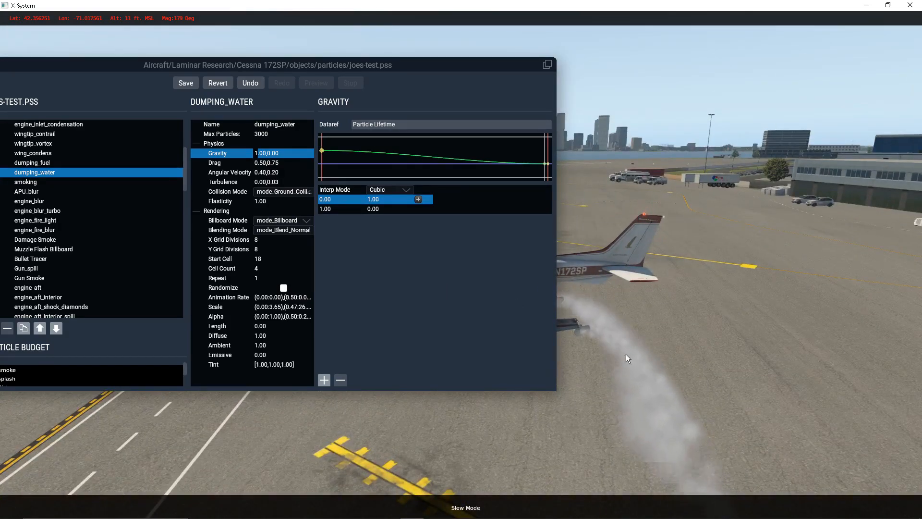
drag(496, 68, 364, 122)
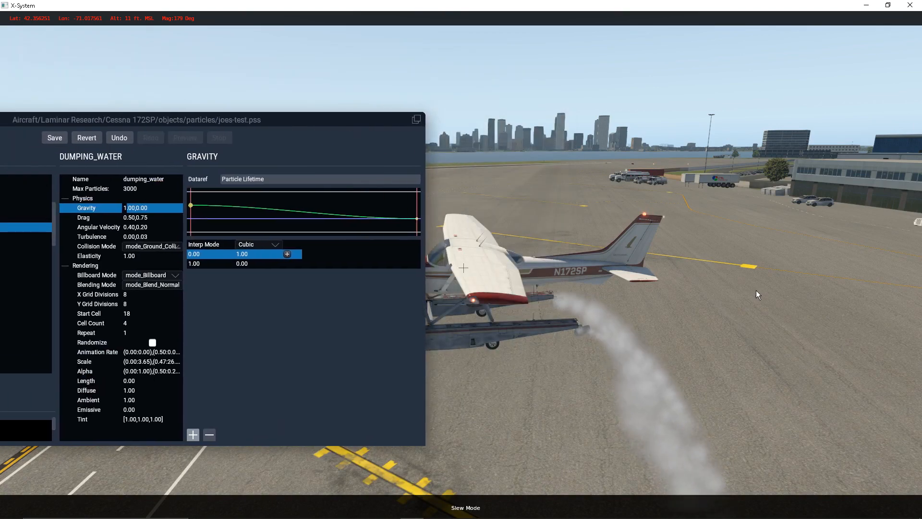
right_drag(755, 292, 421, 263)
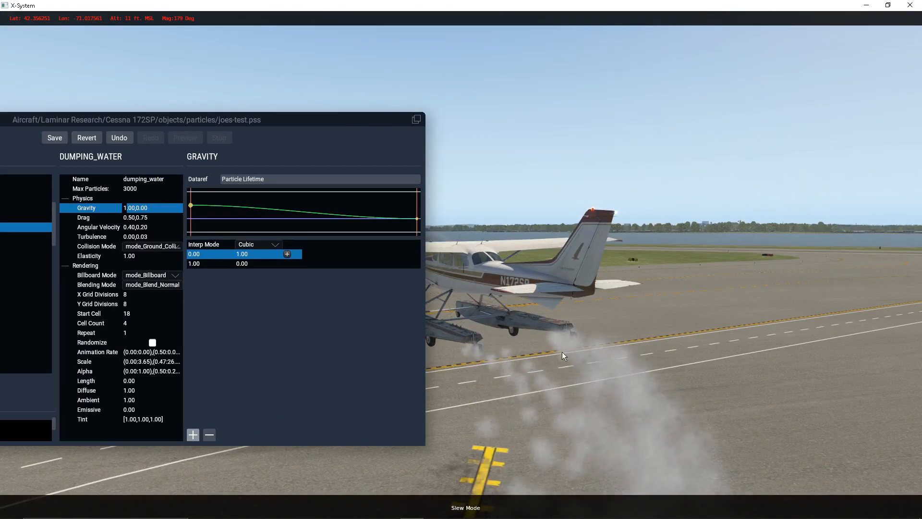
Set the dumping_water particle's Turbulence to 0.00 at time 1.00
drag(303, 118, 462, 99)
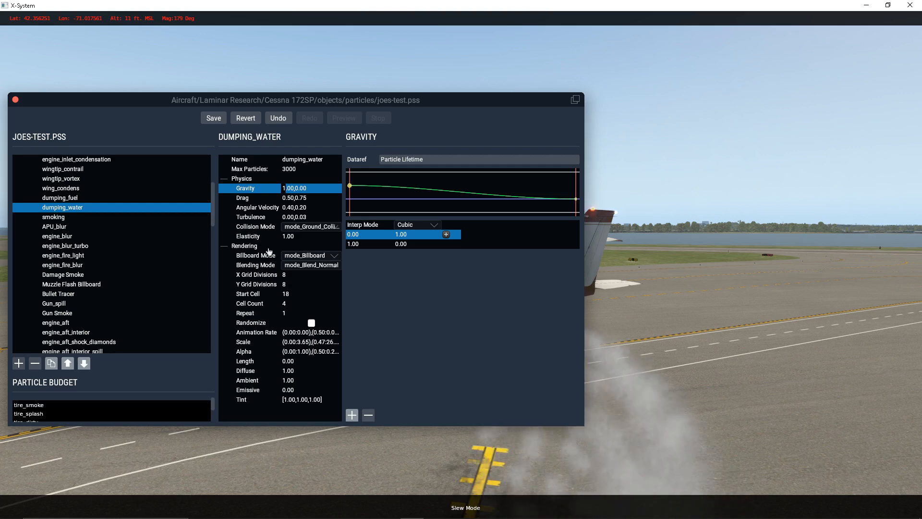
click(312, 217)
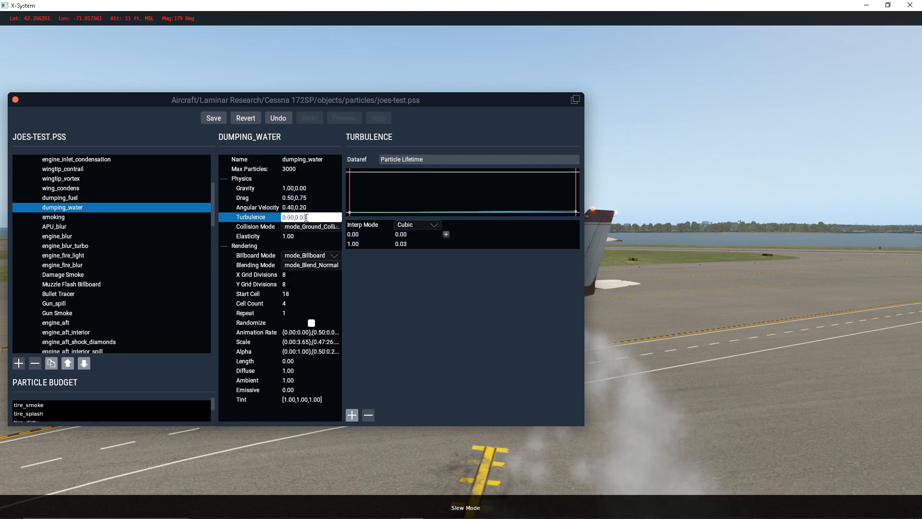
text(0)
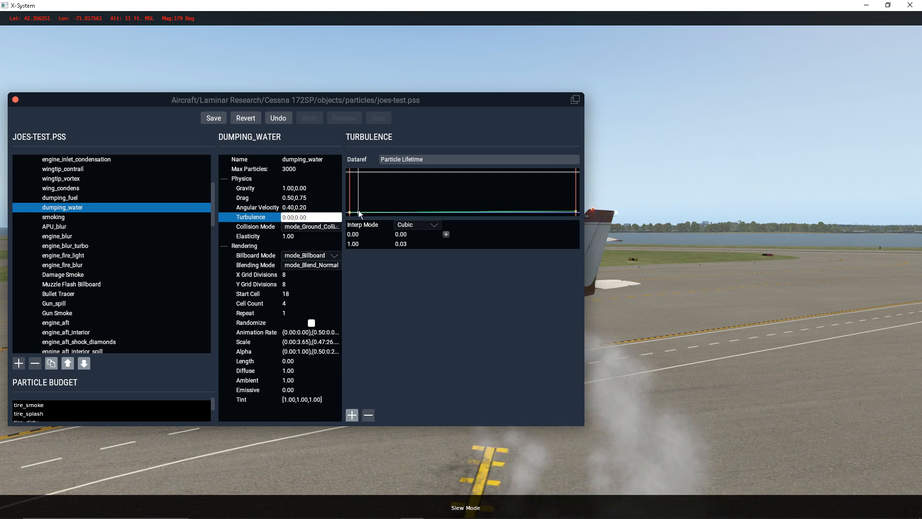
key(Return)
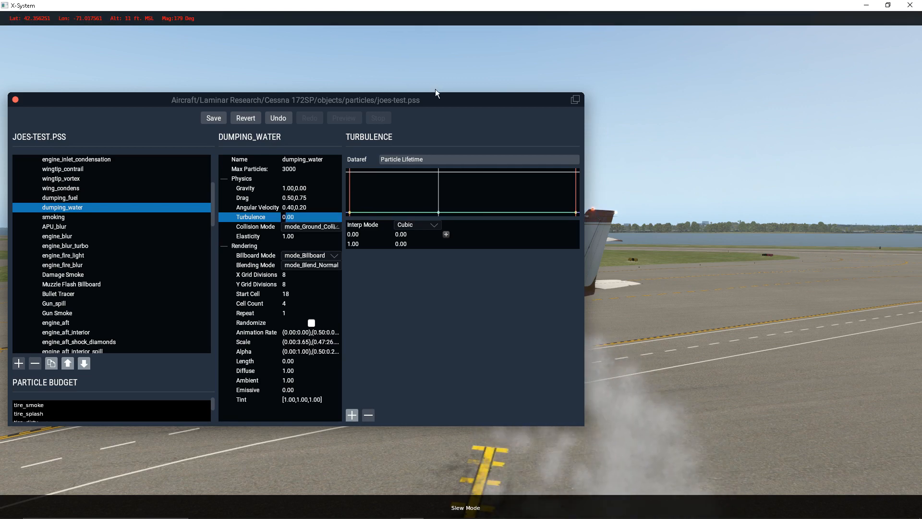
Set the Right_Chem emitter's minimum Initial Heading to 180 at times 0.00 and 1.00, and inspect the spray
drag(446, 104, 473, 104)
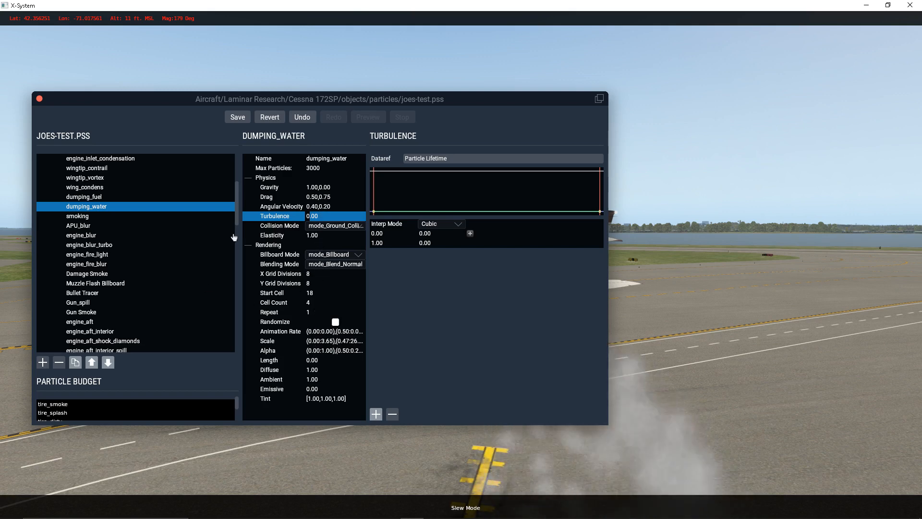
drag(238, 202, 233, 341)
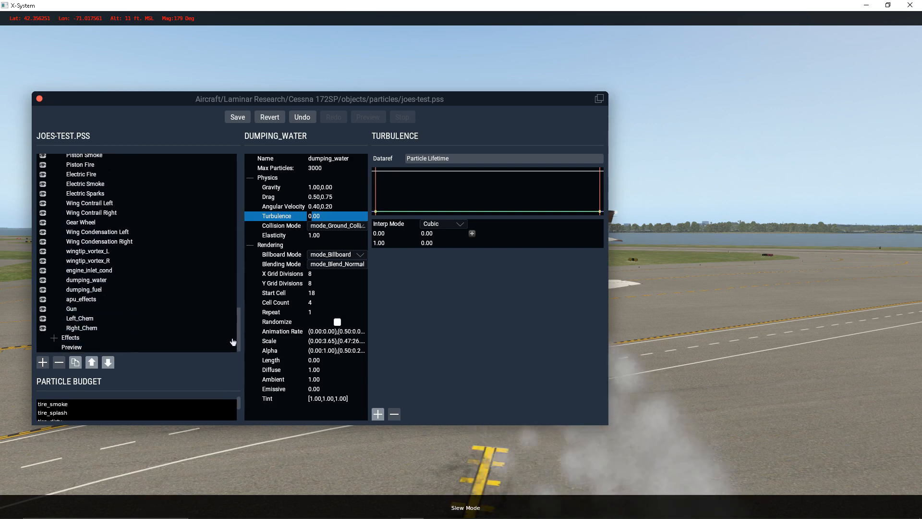
click(92, 329)
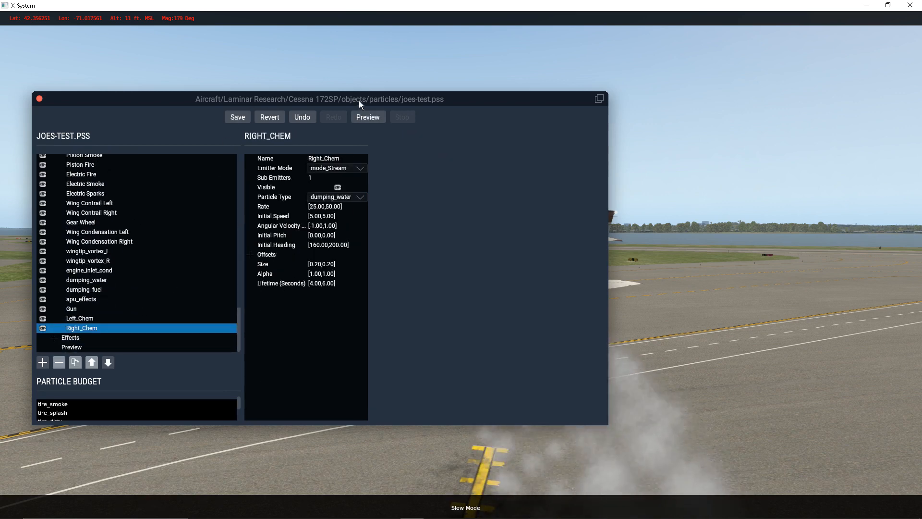
drag(358, 100, 198, 74)
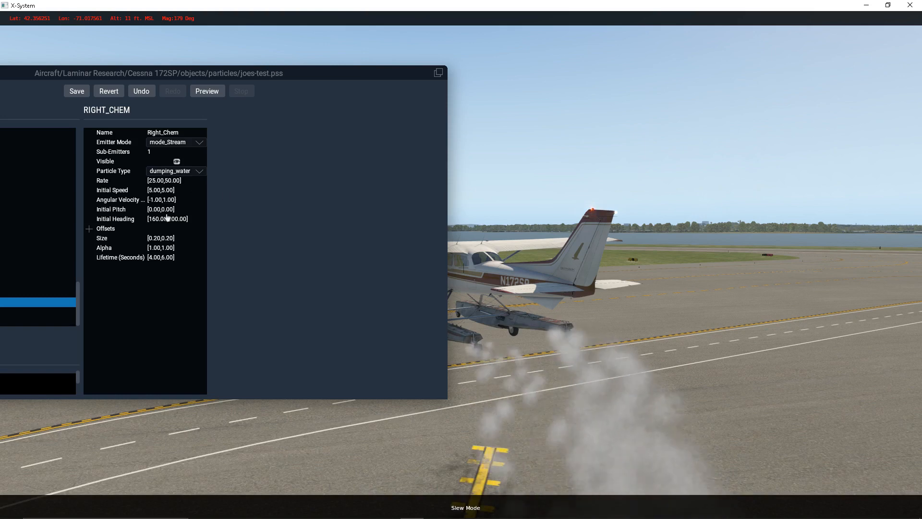
click(153, 220)
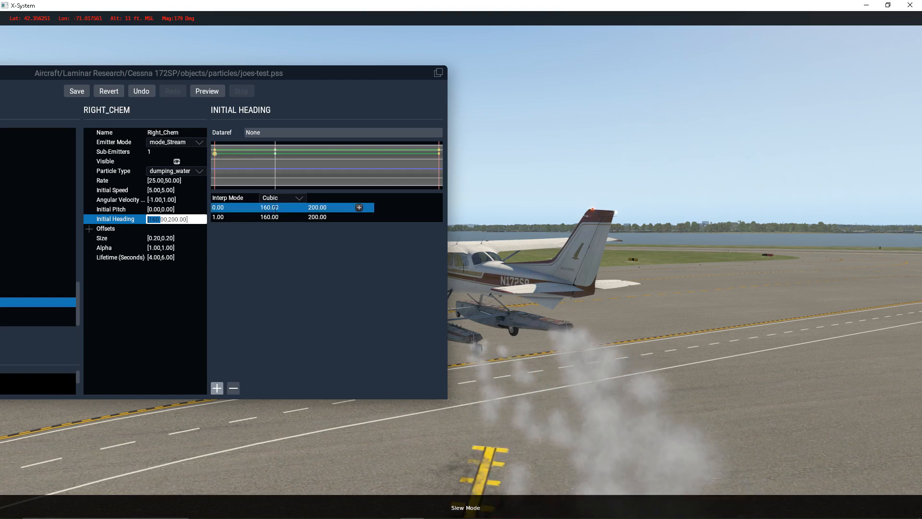
text(0)
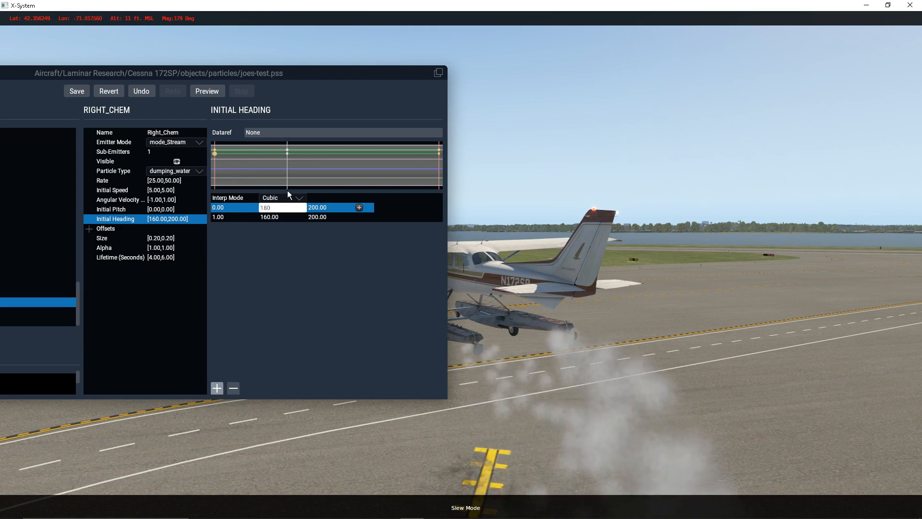
click(278, 218)
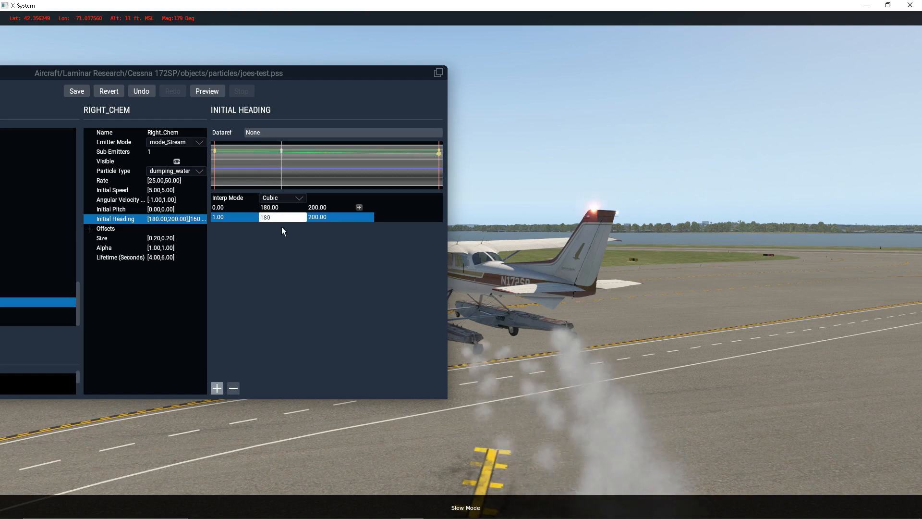
text(180)
click(281, 207)
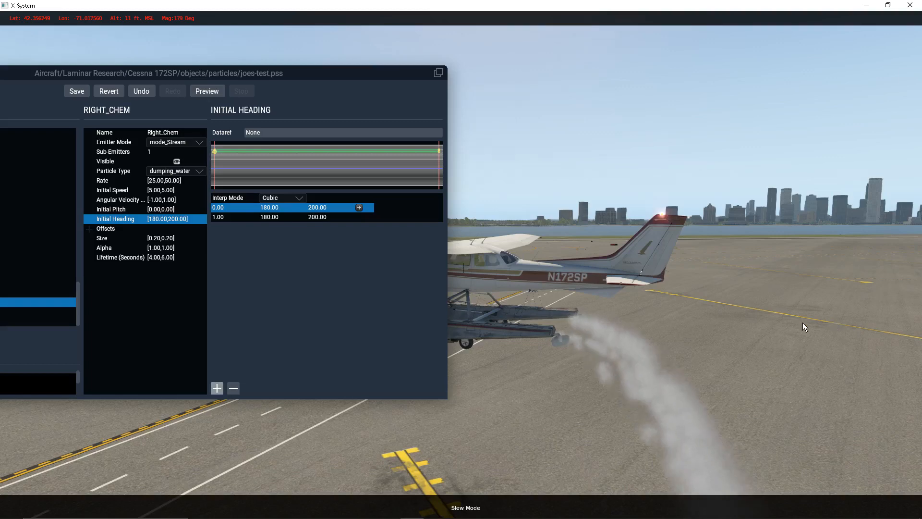
right_drag(803, 323, 661, 292)
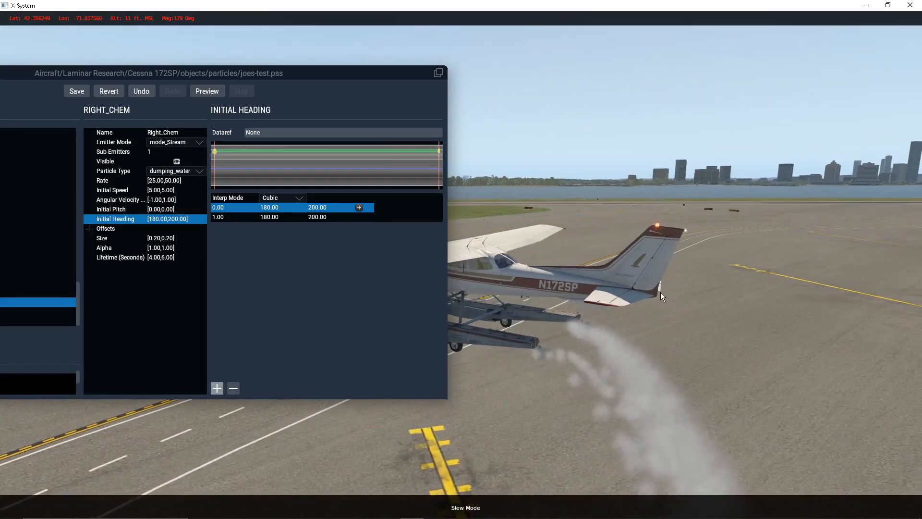
Try a minimum Size of 0.00 at time 0.00 on the Right_Chem emitter, and restore it to 0.20
click(152, 239)
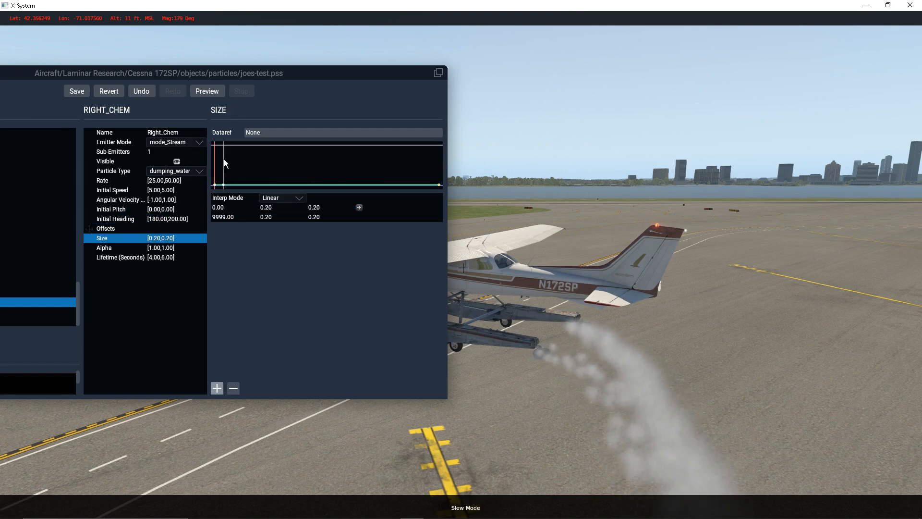
drag(216, 186, 217, 192)
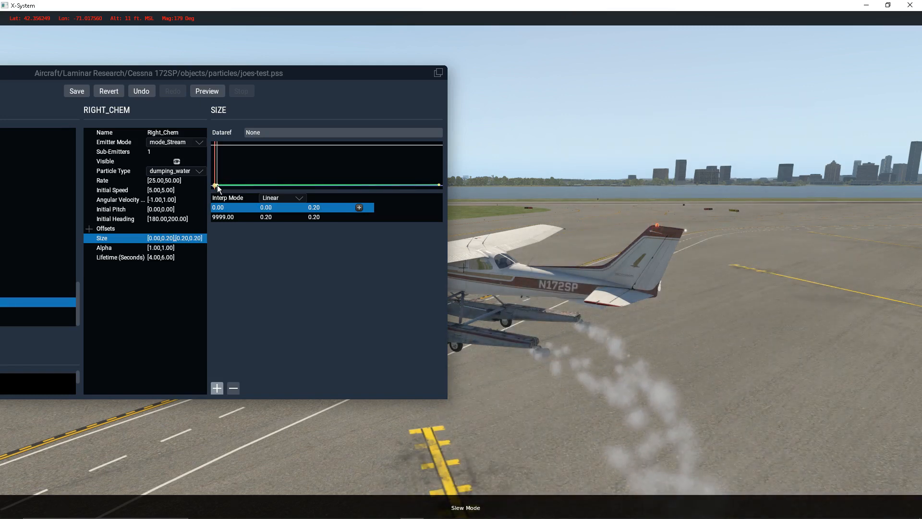
drag(217, 184, 218, 184)
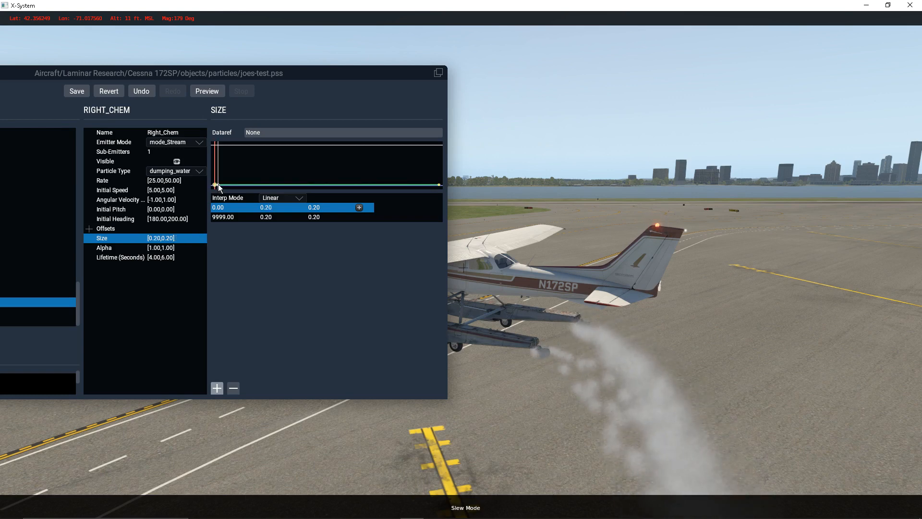
Try Right_Chem Alpha ranges of 0.40 to 0.45 at time 0.00 and 0.26 to 0.36 at time 1.00, and view the spray
click(151, 249)
right_drag(589, 359, 866, 332)
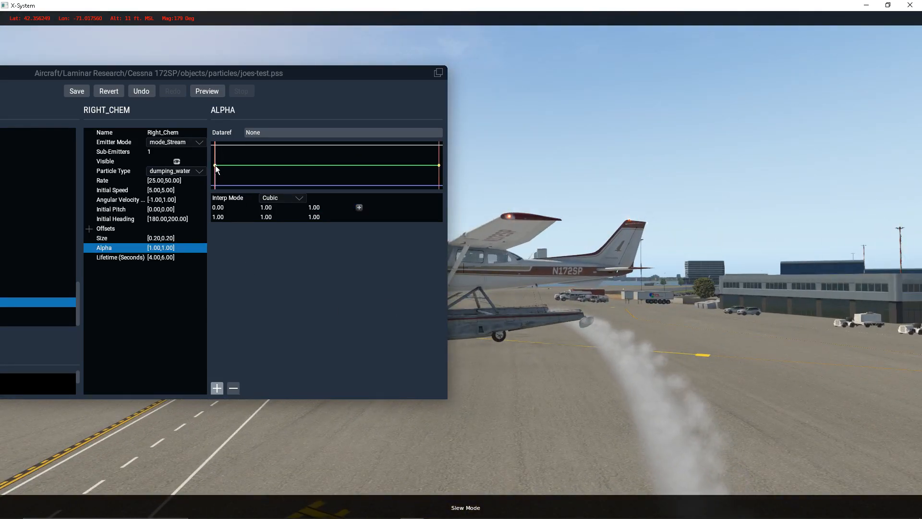
drag(215, 166, 215, 172)
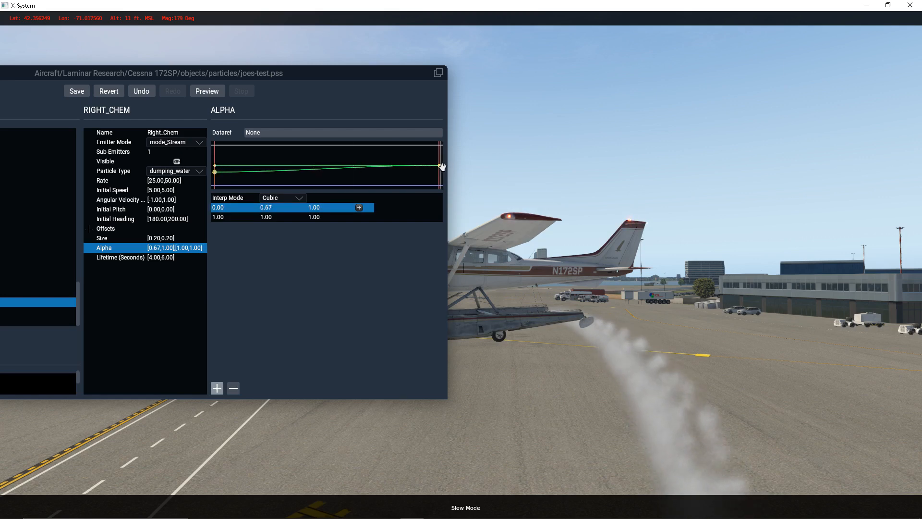
drag(439, 165, 440, 179)
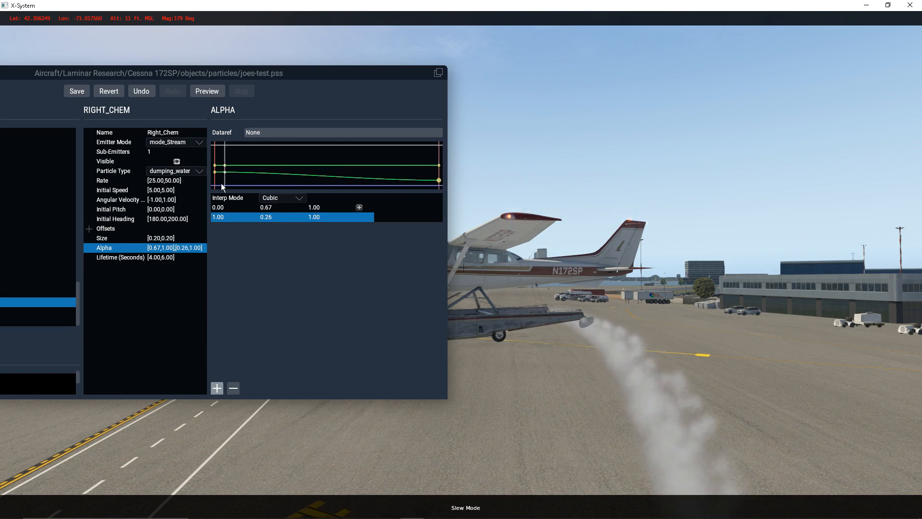
mouse_move(215, 175)
mouse_down()
mouse_move(222, 190)
mouse_move(222, 177)
mouse_up()
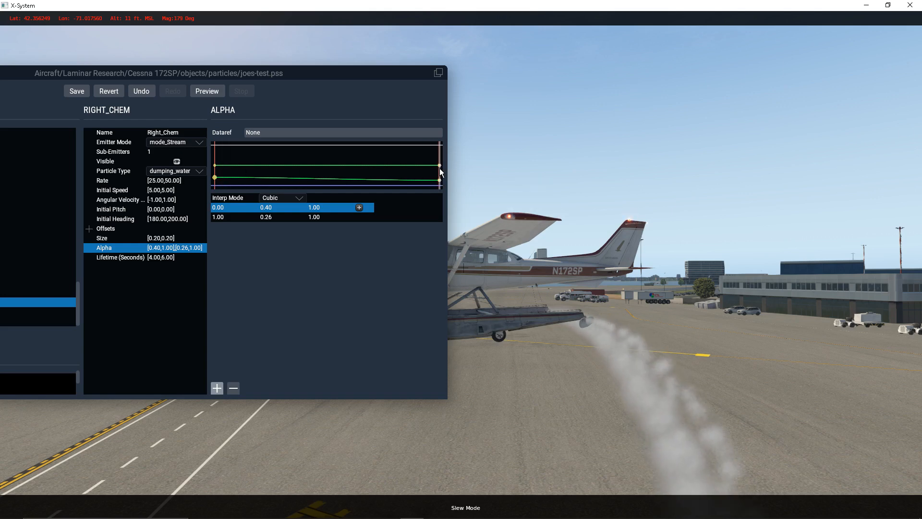
drag(439, 165, 439, 179)
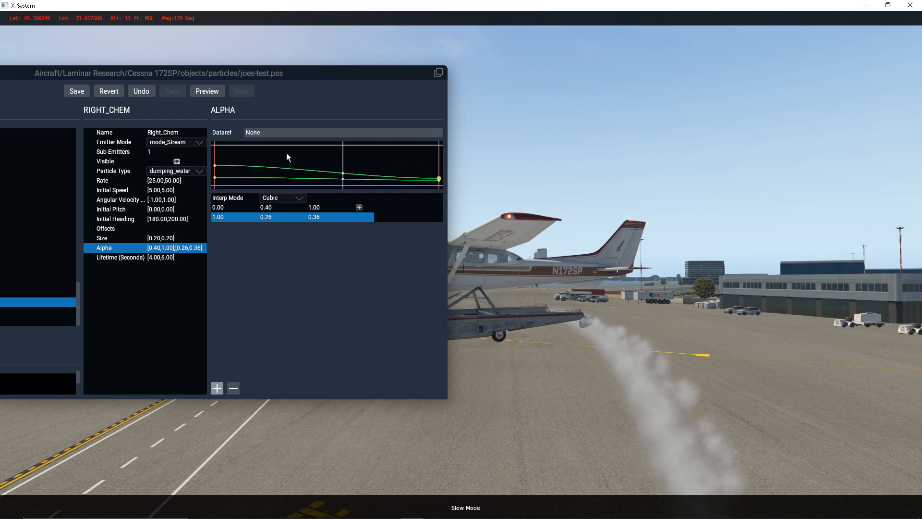
drag(214, 165, 214, 176)
right_drag(633, 343, 720, 318)
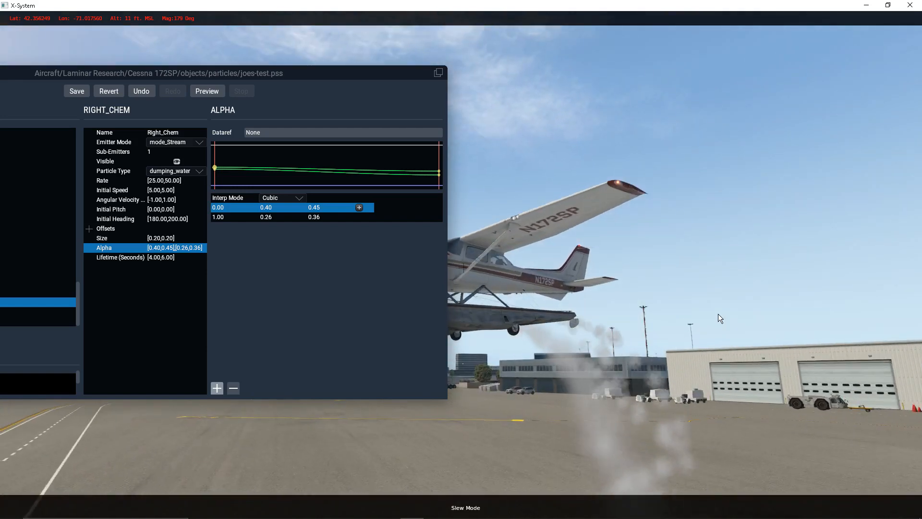
Set the Right_Chem emitter's Alpha range to 0.65–0.67 at time 0.00 and 0.48–0.54 at time 1.00
click(437, 172)
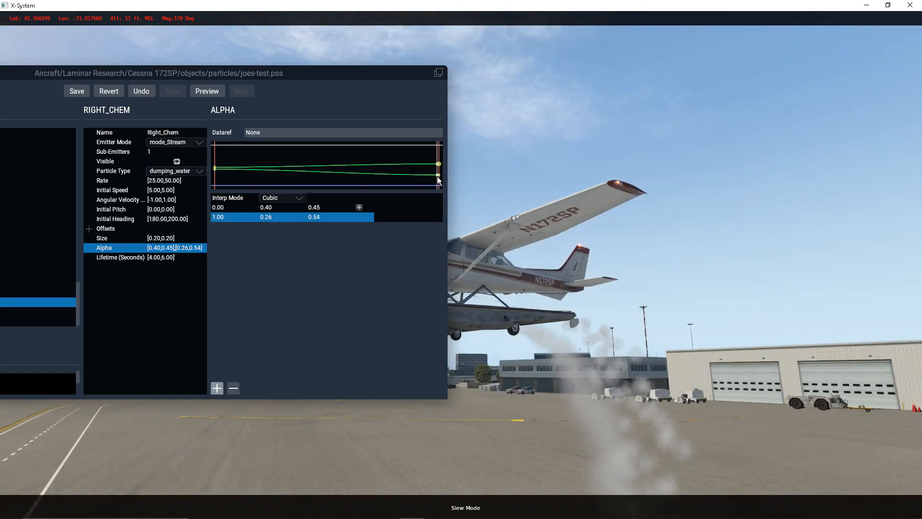
drag(437, 176, 441, 164)
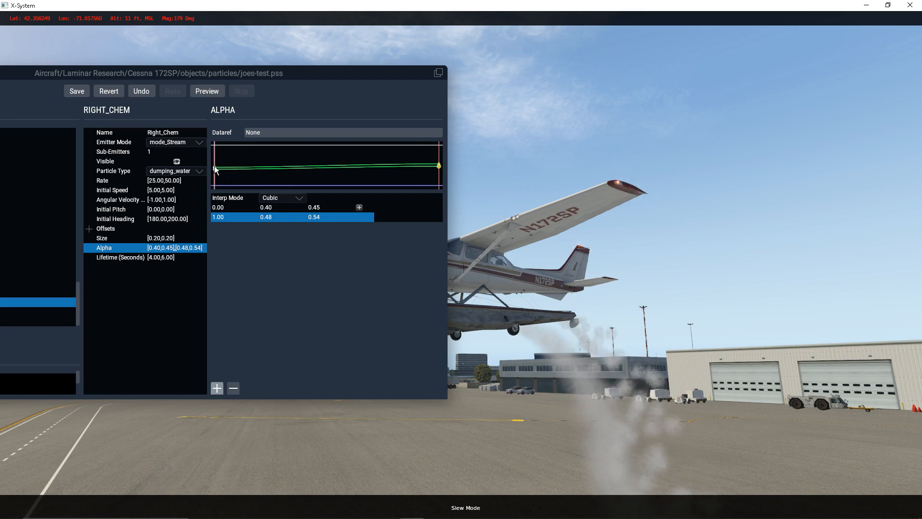
drag(214, 168, 215, 158)
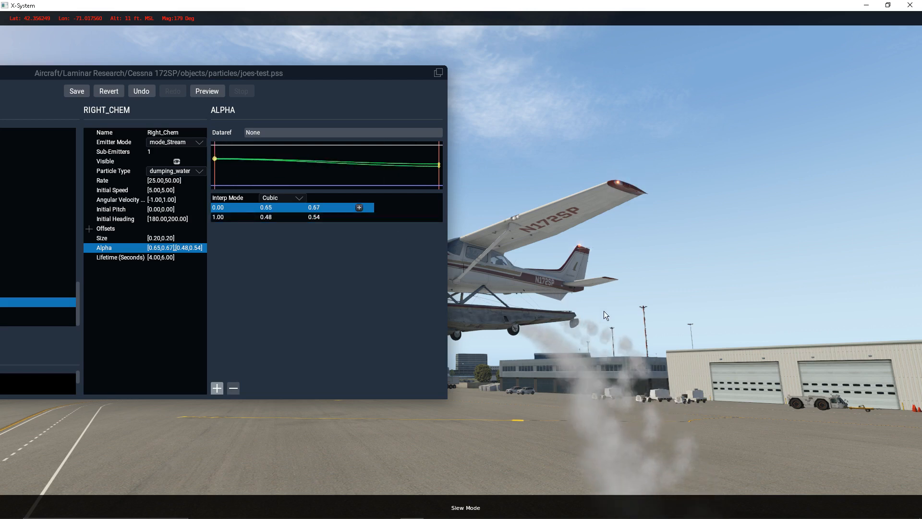
right_drag(603, 310, 219, 354)
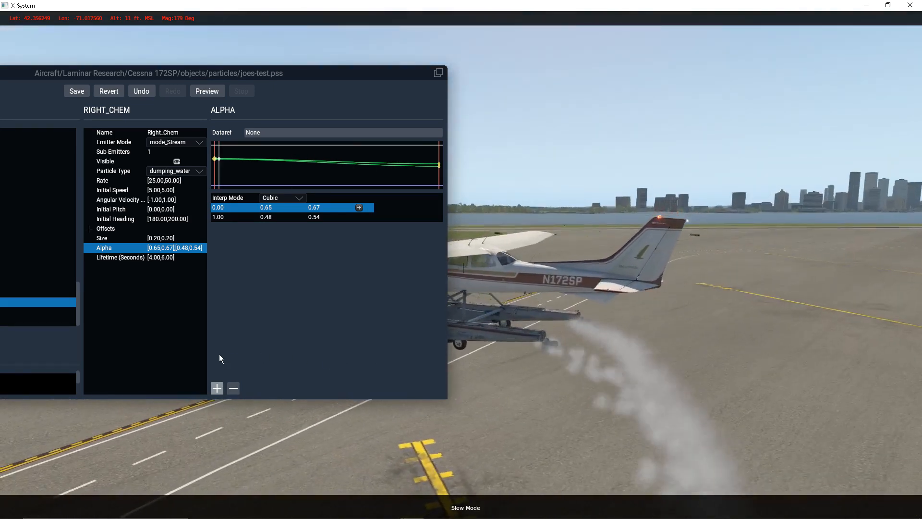
Open the Right_Chem emitter's Lifetime, raise the aircraft to 33 ft in slew mode, and view the full spray from farther away
click(155, 261)
right_drag(627, 321, 646, 235)
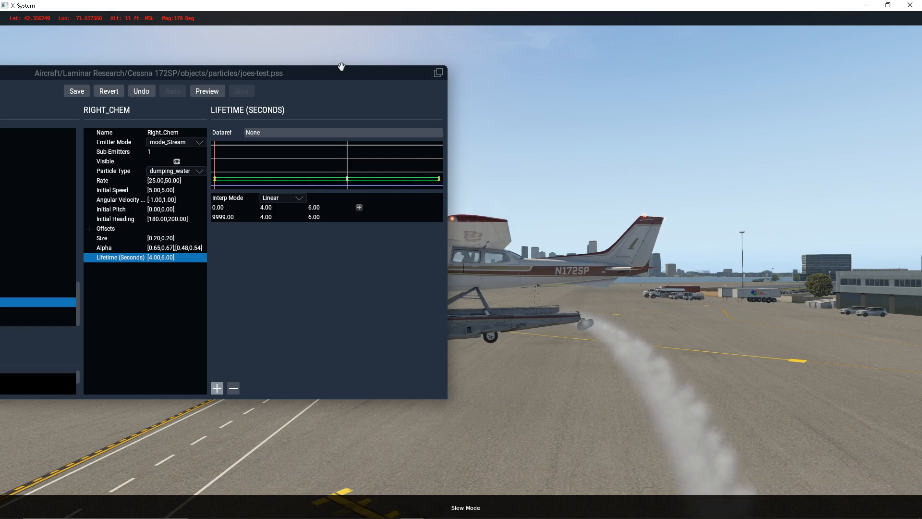
drag(442, 118, 115, 247)
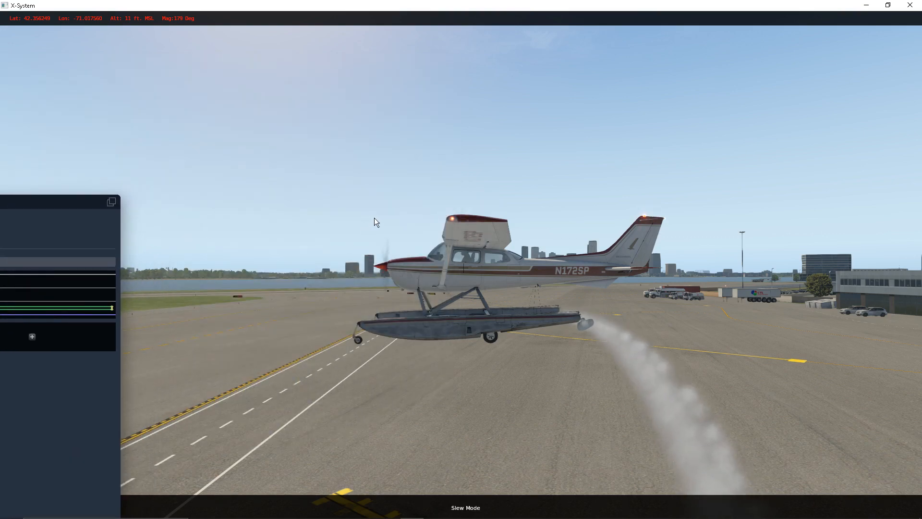
right_drag(475, 394, 583, 396)
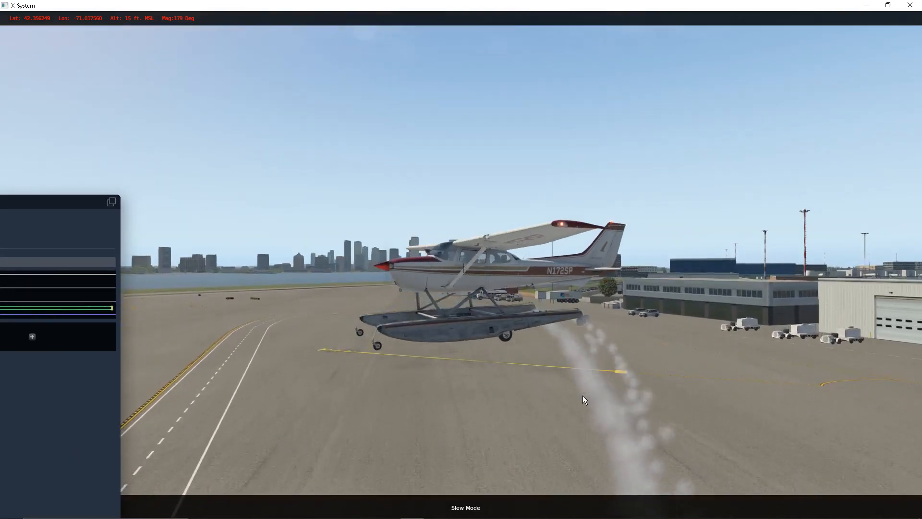
right_drag(488, 380, 490, 391)
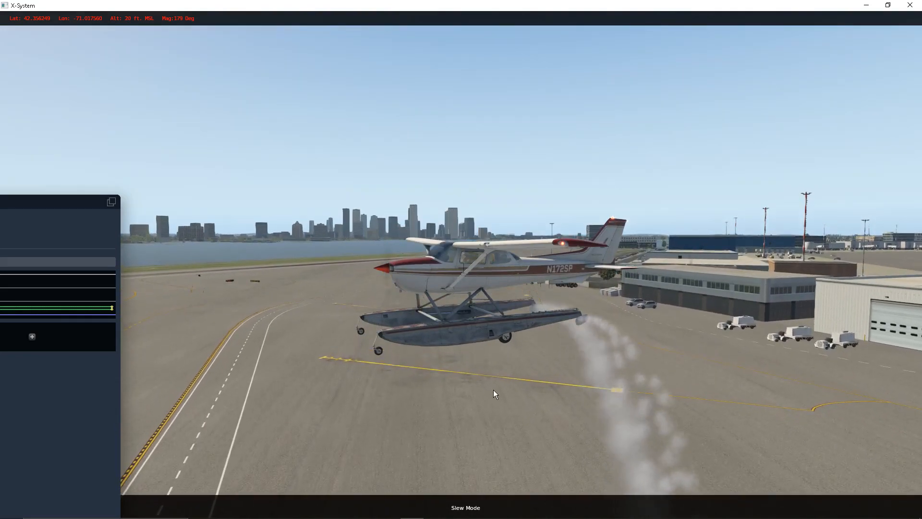
scroll(493, 390, down, 6)
scroll(494, 389, down, 3)
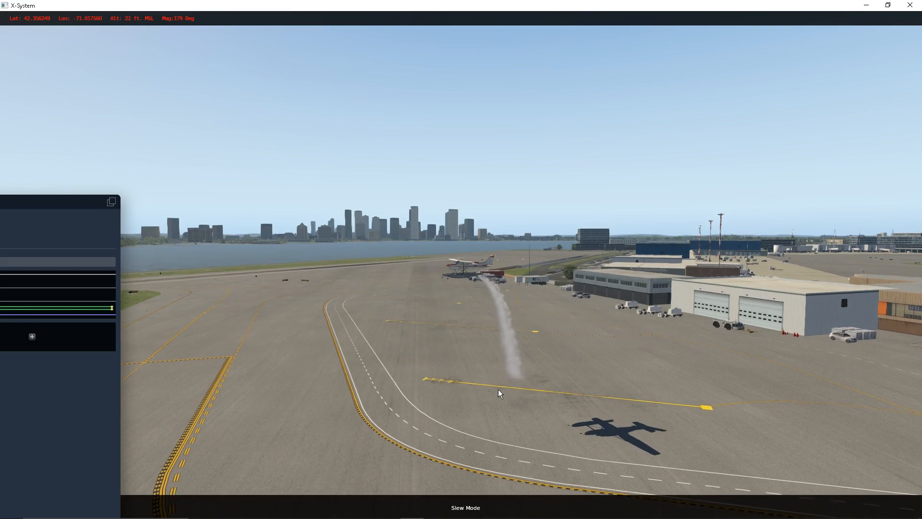
key(Down)
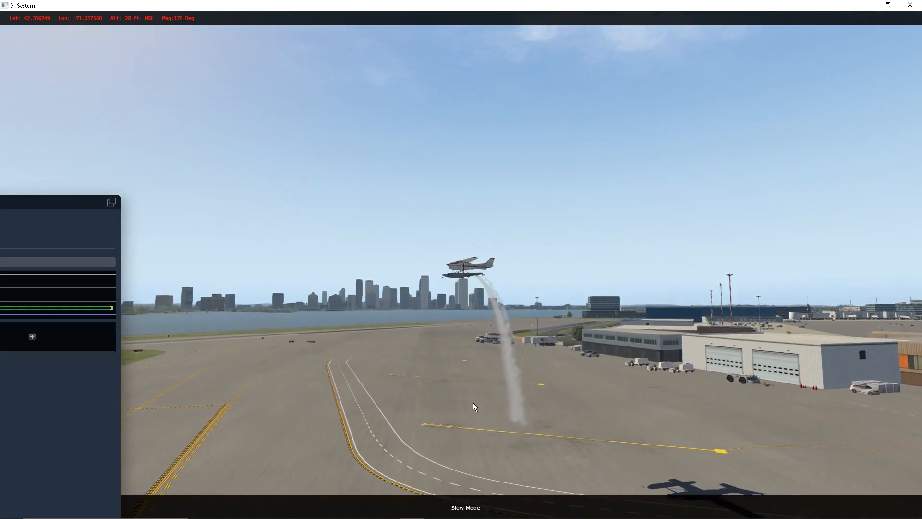
right_drag(471, 402, 479, 427)
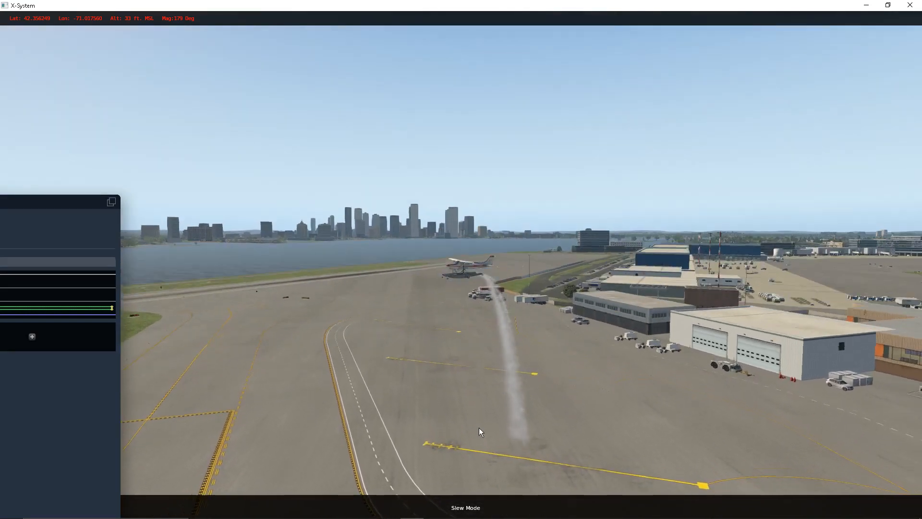
Set the Right_Chem emitter's Lifetime range to 1.86–3.14 seconds at time 0.00 and 1.50–2.07 seconds at time 9999.00
drag(57, 200, 57, 171)
drag(204, 158, 208, 124)
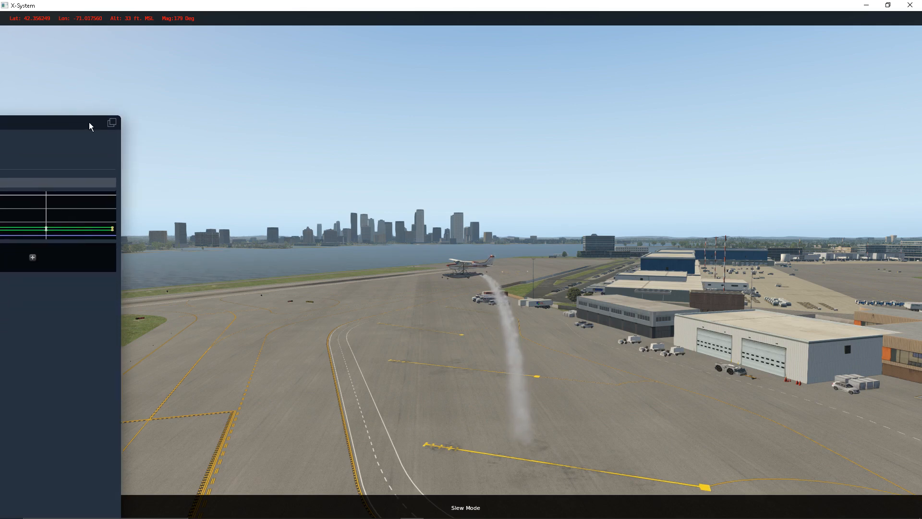
drag(89, 122, 321, 72)
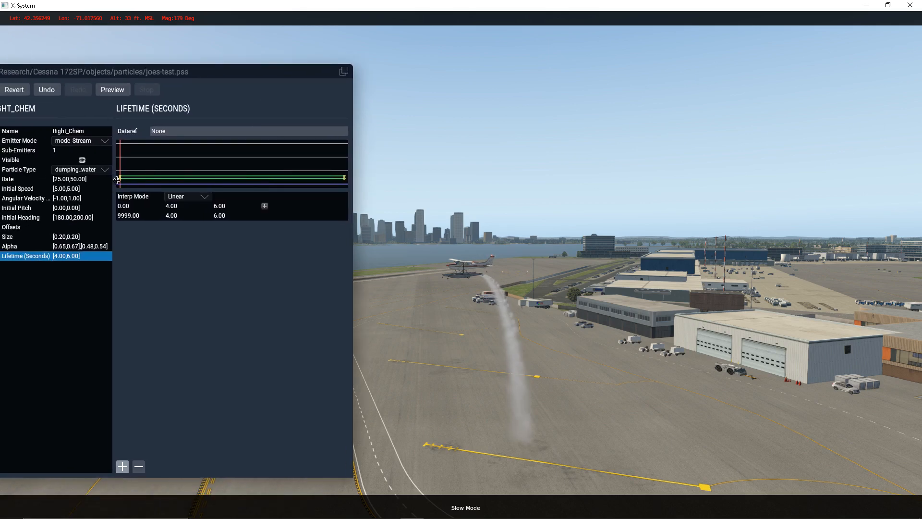
drag(121, 181, 122, 185)
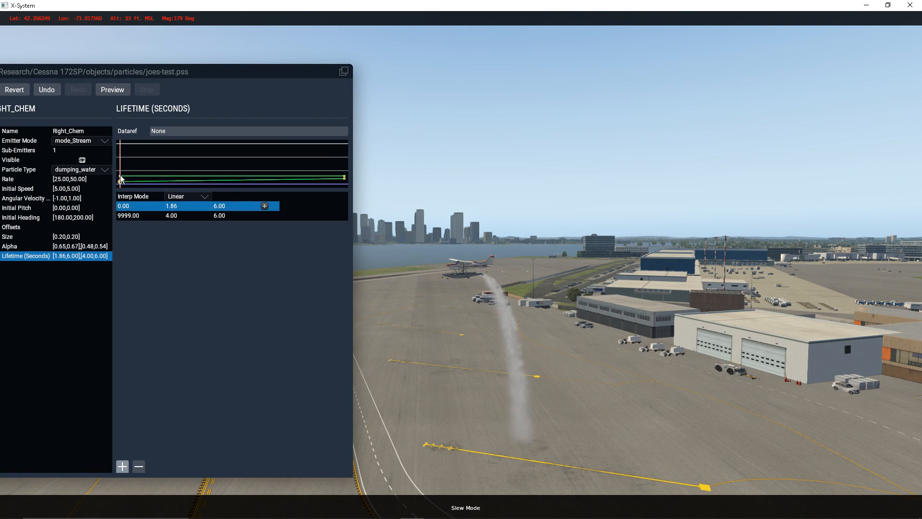
drag(121, 176, 121, 180)
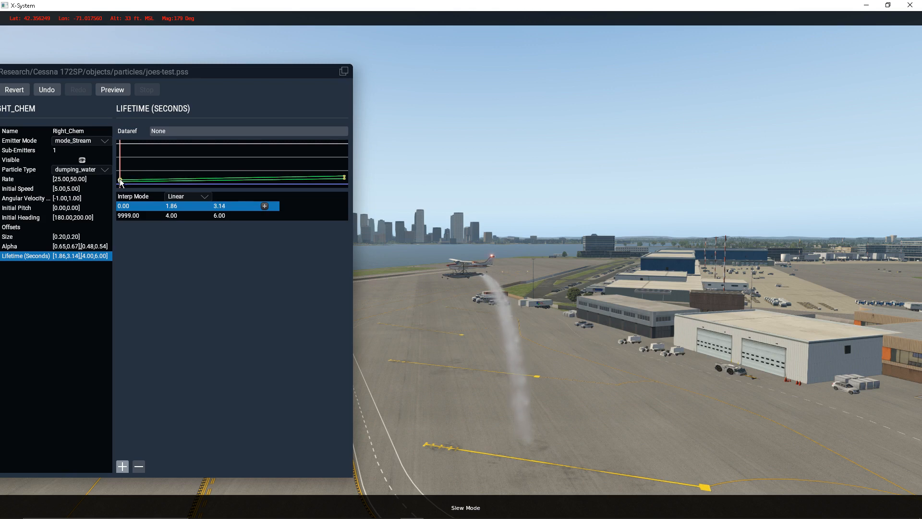
drag(344, 177, 344, 184)
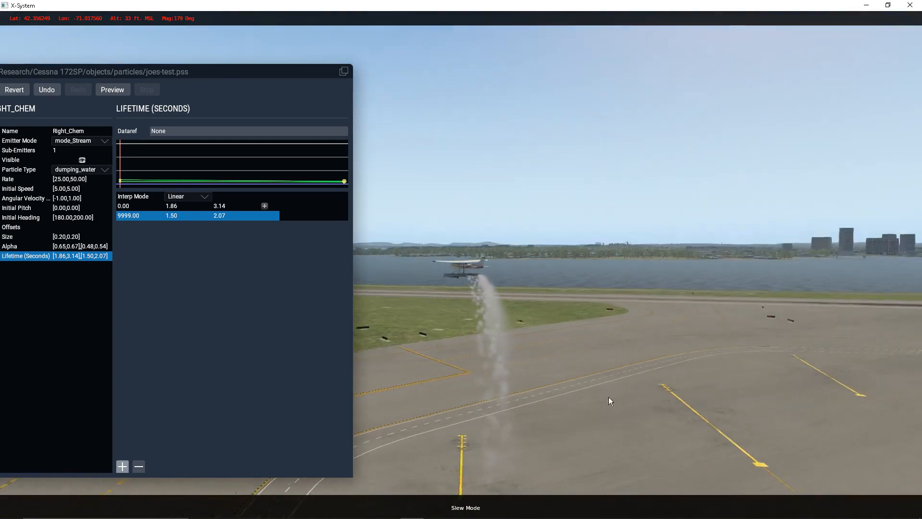
Set the Left_Chem emitter's minimum and maximum Alpha to 0.00 at time 0.00
drag(215, 70, 477, 72)
click(94, 373)
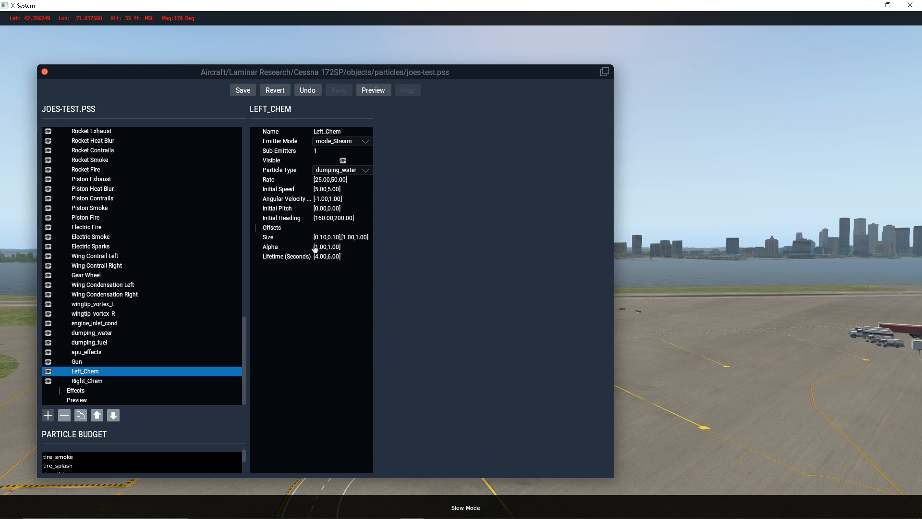
click(314, 247)
double_click(443, 206)
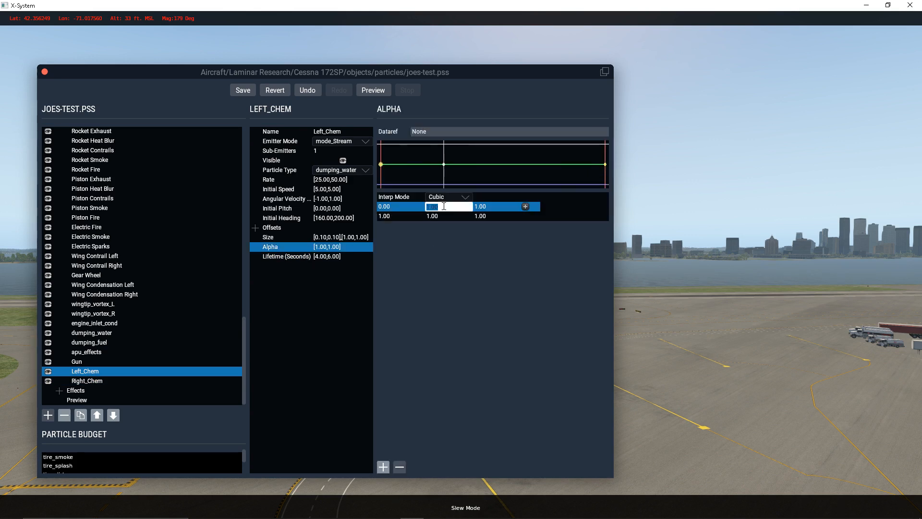
click(481, 215)
double_click(484, 209)
text(0)
click(459, 208)
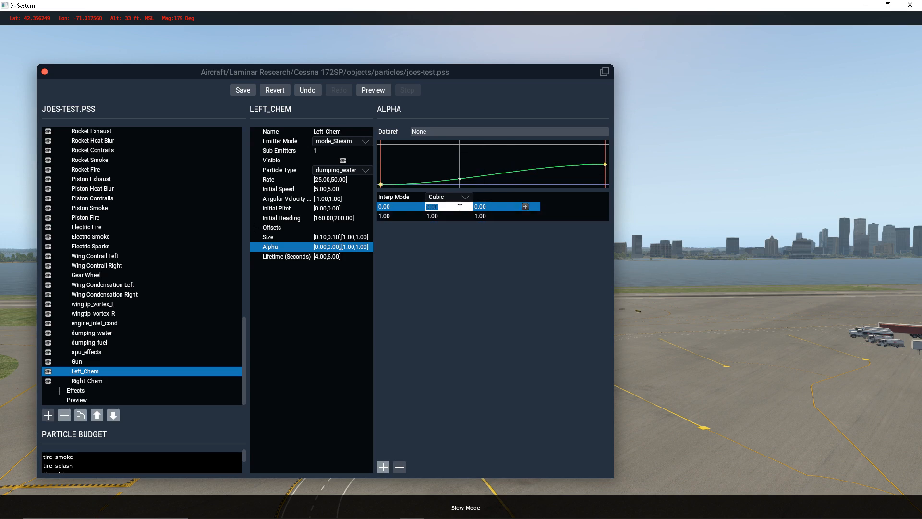
Move the particle editor aside and examine the chemical spray from behind and above the aircraft, up close and at a distance
mouse_move(576, 86)
mouse_down()
mouse_move(246, 129)
mouse_move(162, 157)
mouse_up()
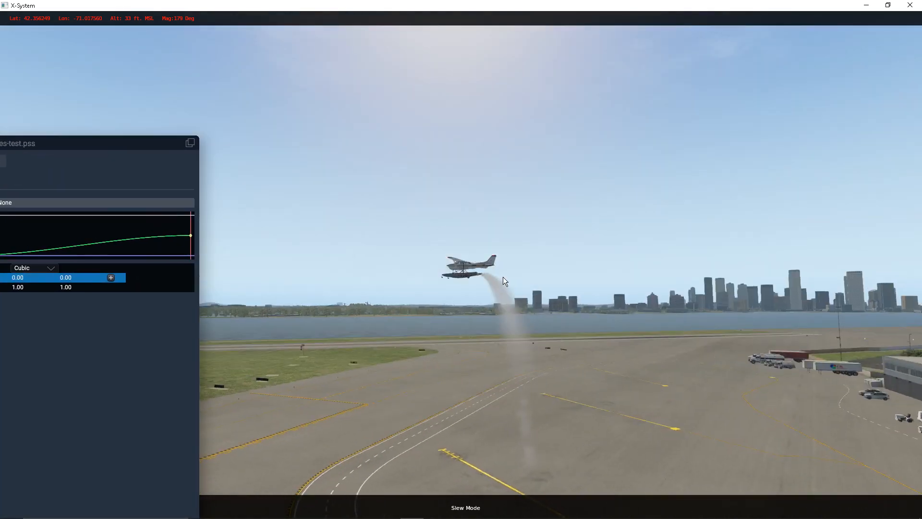
mouse_move(502, 277)
right_down()
mouse_move(651, 279)
mouse_move(609, 244)
mouse_move(444, 290)
mouse_move(245, 300)
right_up()
scroll(508, 301, up, 7)
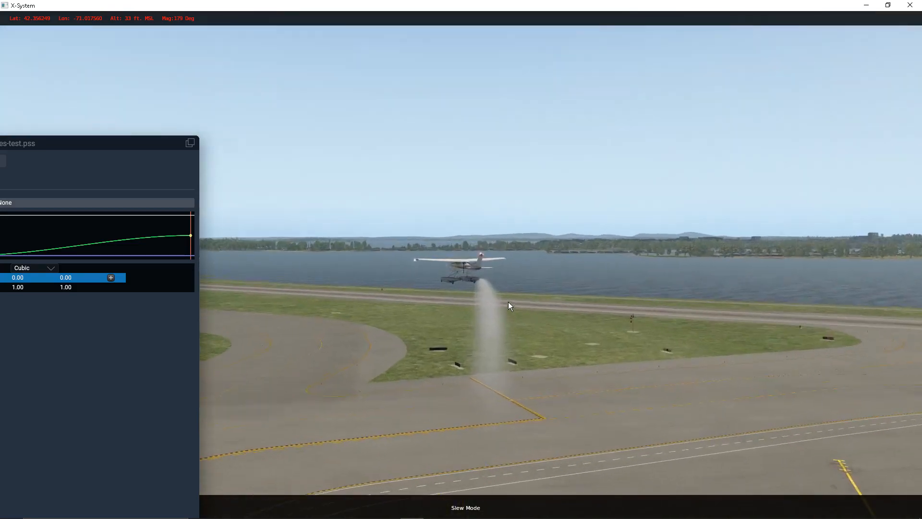
mouse_move(511, 301)
right_down()
mouse_move(505, 336)
mouse_move(2, 359)
right_up()
mouse_move(371, 374)
right_down()
mouse_move(259, 402)
mouse_move(299, 450)
mouse_move(502, 434)
right_up()
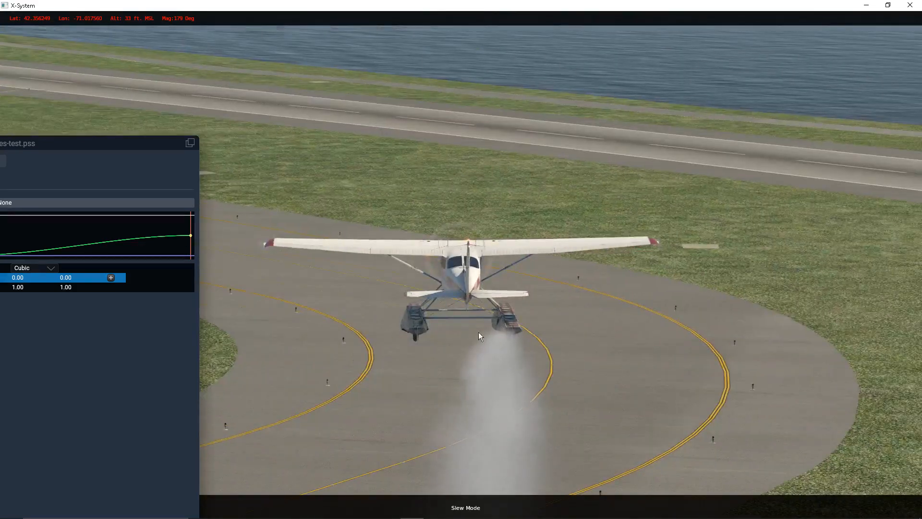
mouse_move(478, 332)
right_down()
mouse_move(293, 338)
mouse_move(312, 394)
mouse_move(379, 463)
mouse_move(380, 481)
right_up()
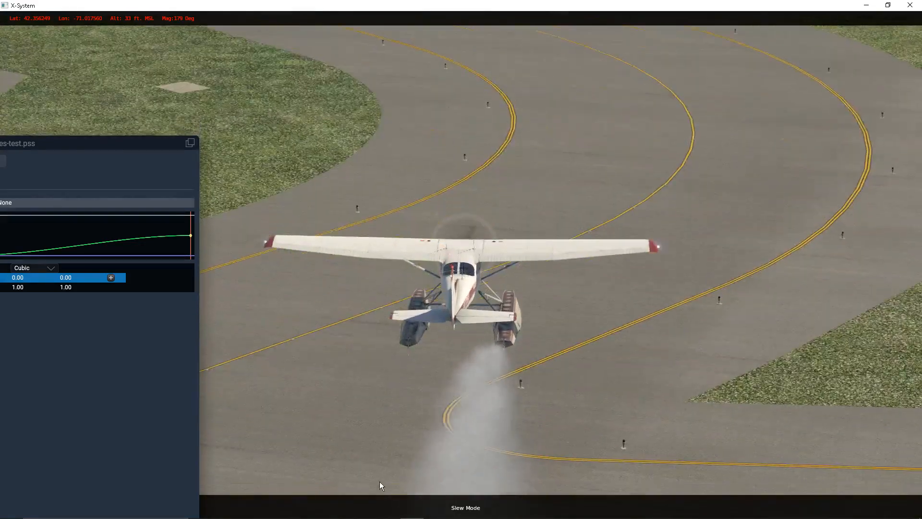
mouse_move(435, 319)
right_down()
mouse_move(465, 422)
mouse_move(833, 329)
mouse_move(695, 319)
mouse_move(669, 353)
mouse_move(667, 379)
mouse_move(642, 354)
mouse_move(131, 362)
mouse_move(220, 367)
mouse_move(165, 359)
right_up()
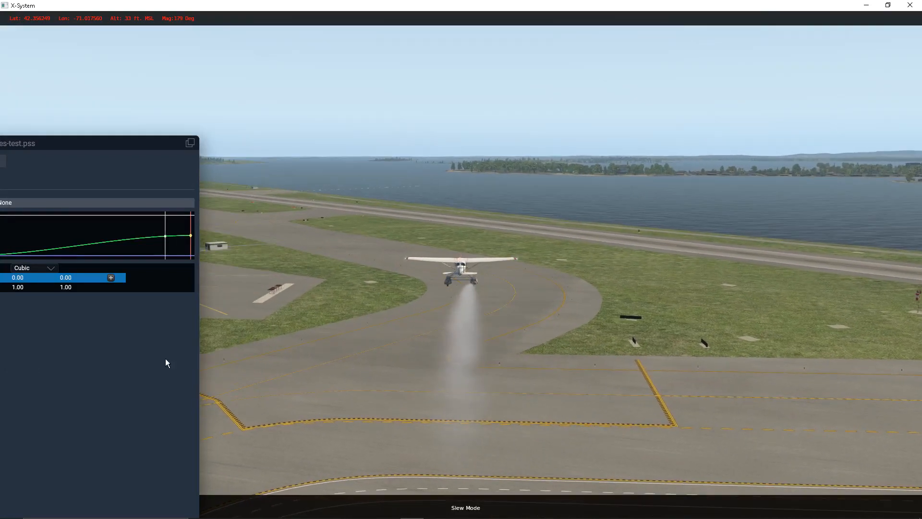
Set the Left_Chem emitter's minimum and maximum Initial Heading to 180.00 at times 0.00 and 1.00
drag(107, 147, 306, 128)
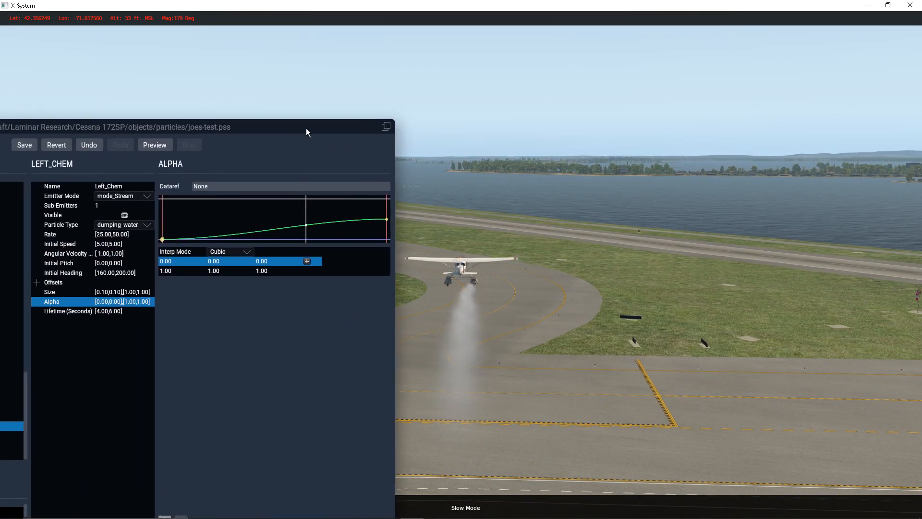
click(102, 273)
double_click(221, 261)
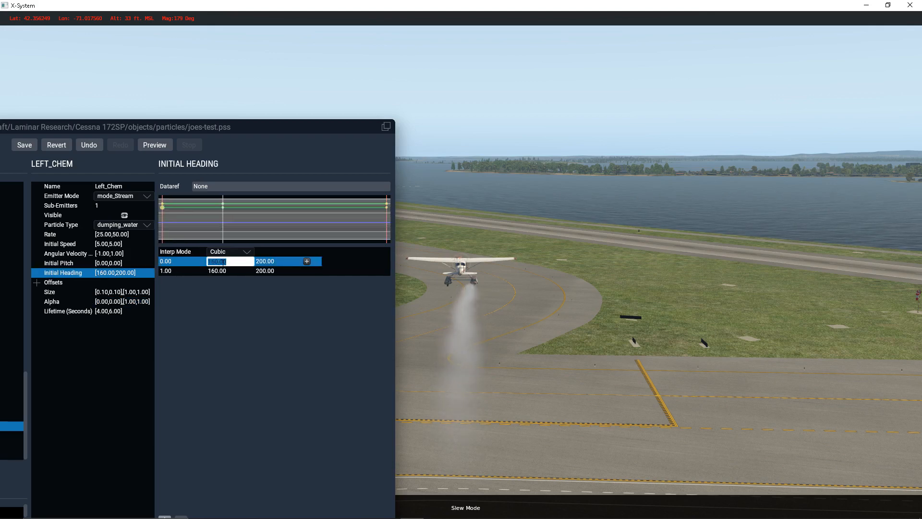
text(0)
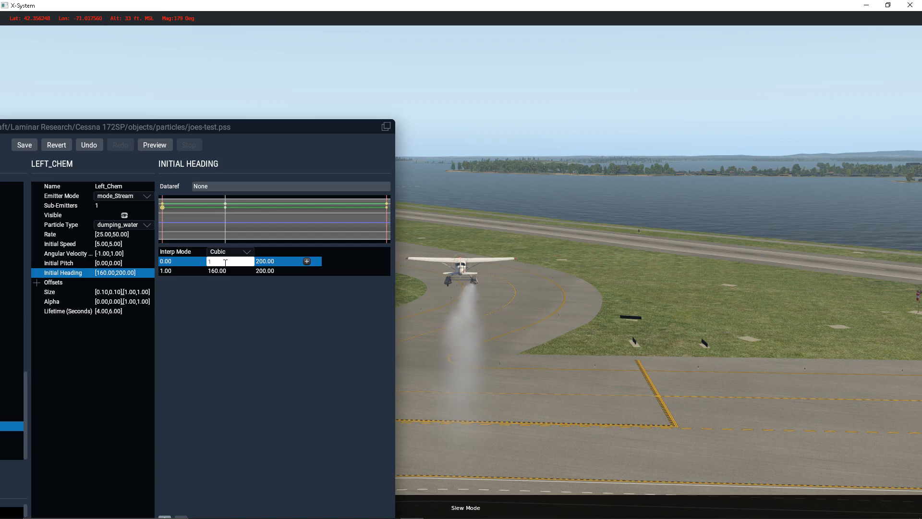
double_click(224, 271)
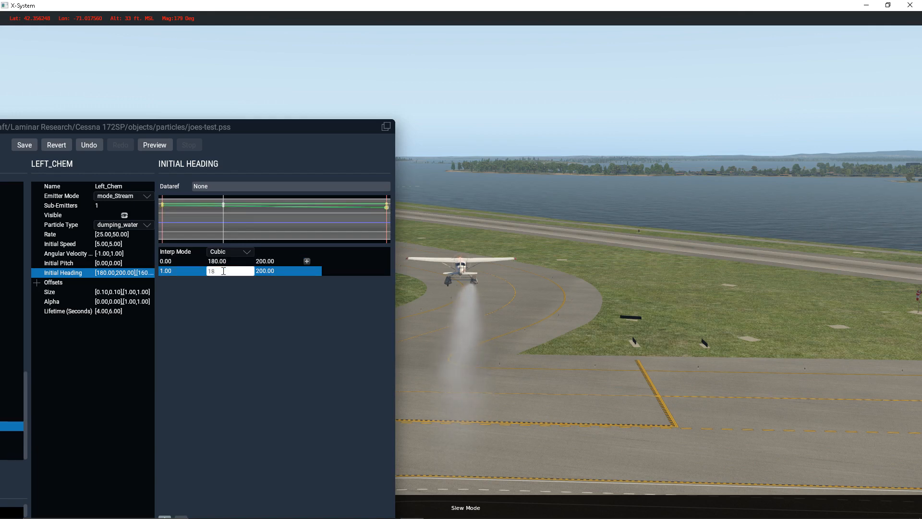
text(180)
double_click(273, 261)
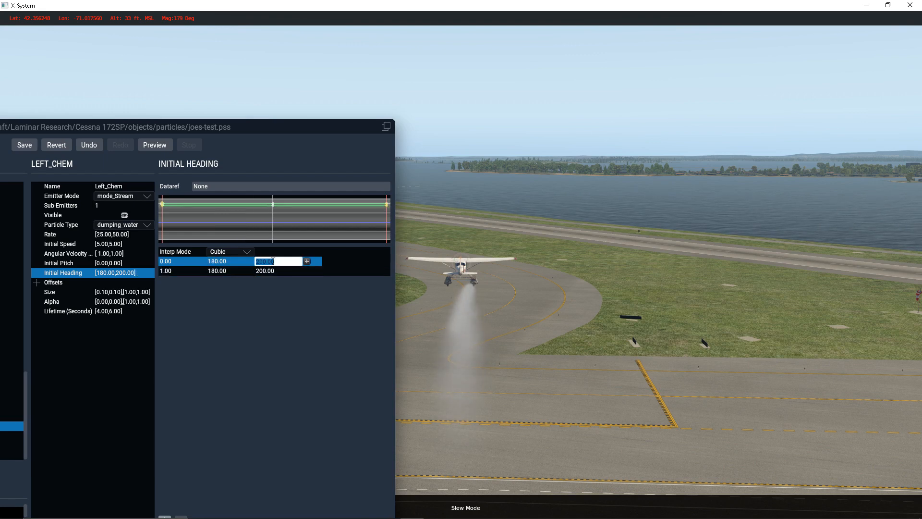
double_click(265, 270)
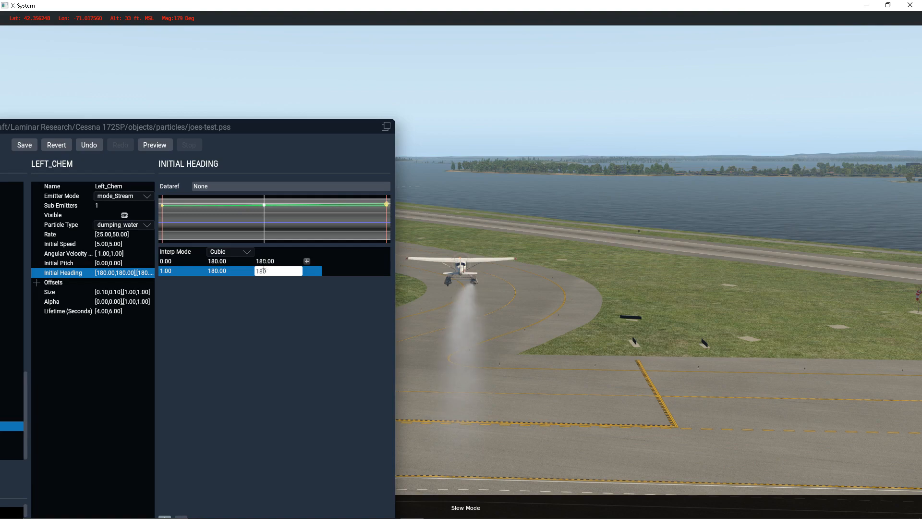
click(263, 261)
Open the dumping_water particle and review its physics and rendering properties
right_drag(501, 322, 523, 379)
drag(115, 123, 269, 90)
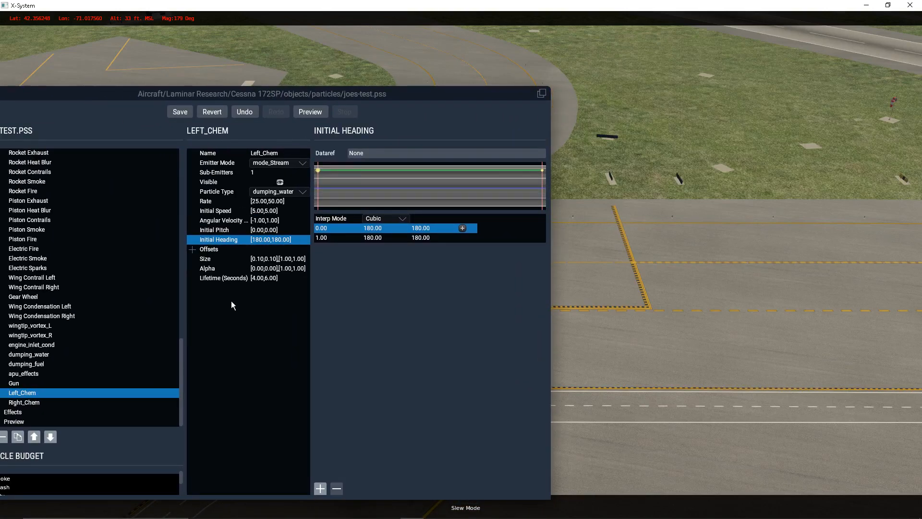
drag(183, 383, 183, 192)
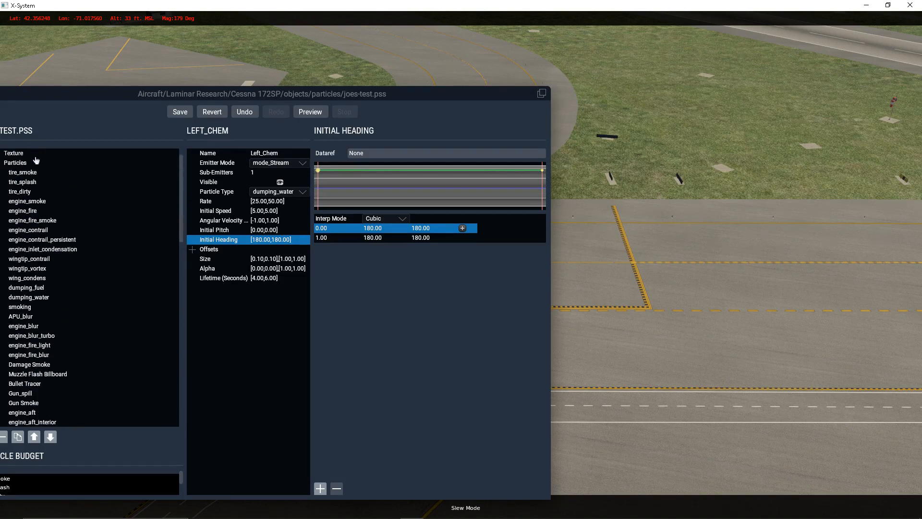
scroll(48, 297, down, 1)
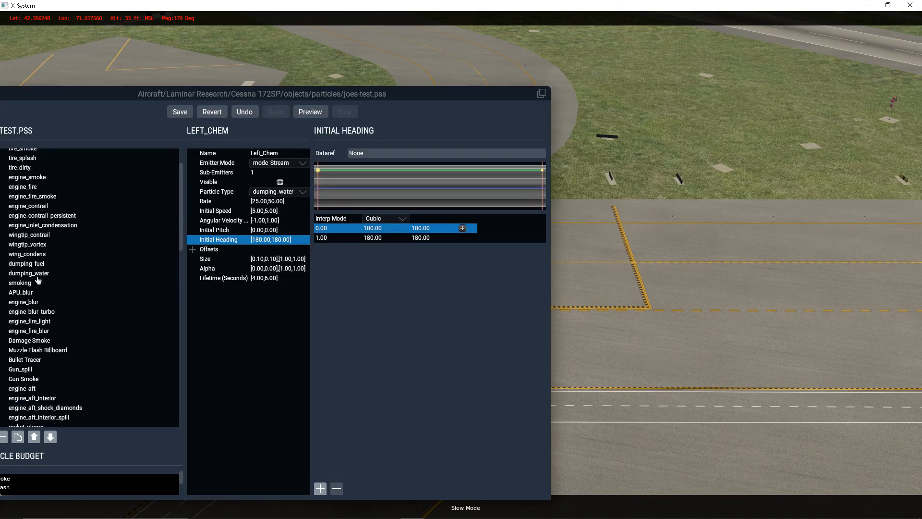
click(46, 273)
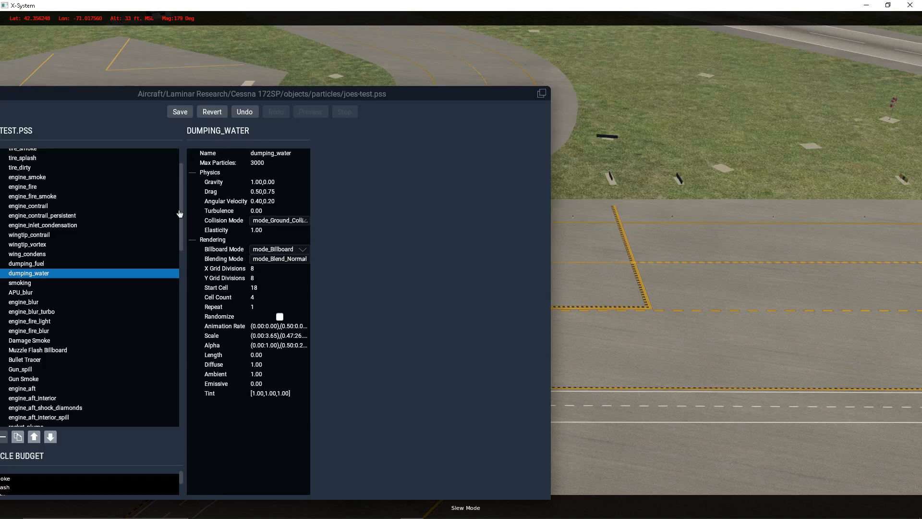
Set the Right_Chem emitter's maximum Initial Heading to 180.00 at times 0.00 and 1.00
drag(184, 219, 184, 395)
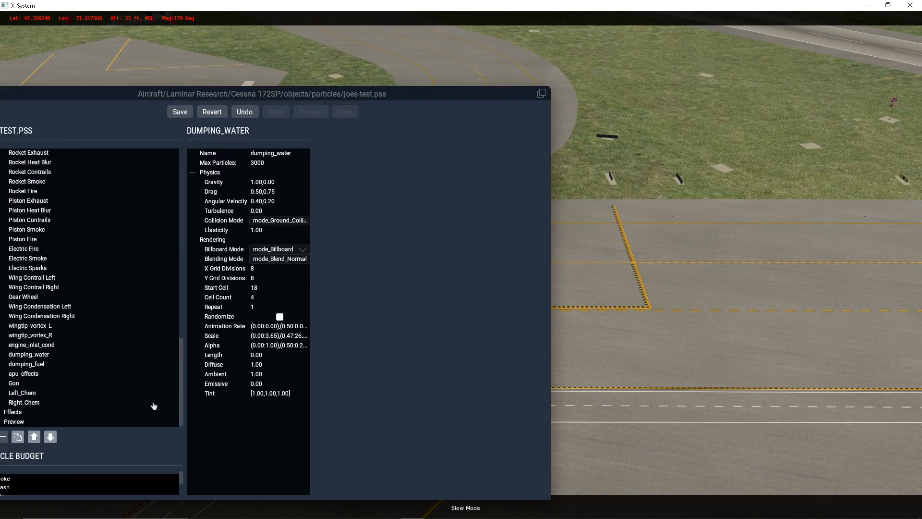
click(38, 406)
drag(439, 96, 218, 92)
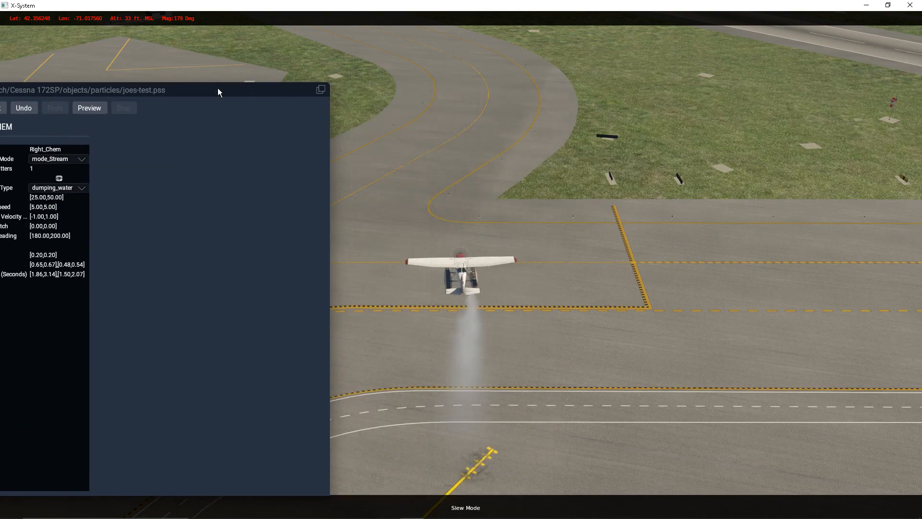
right_drag(566, 269, 548, 237)
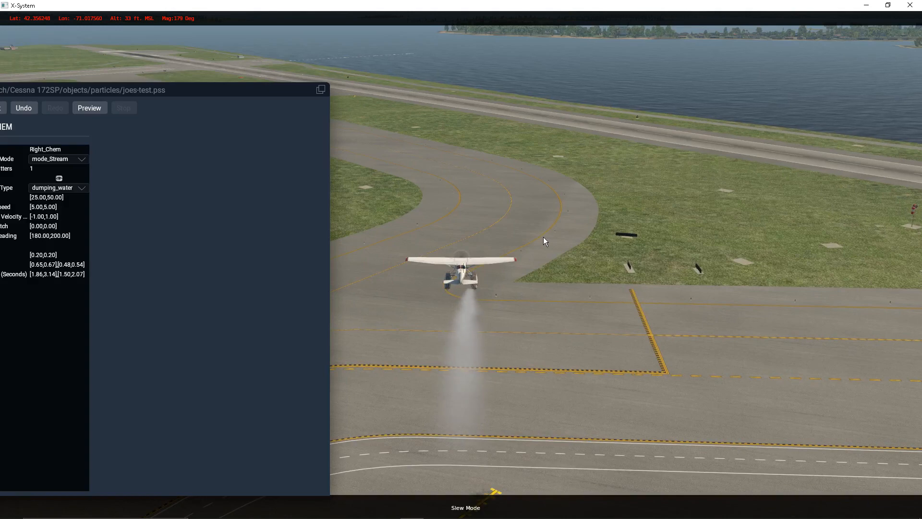
right_drag(508, 281, 474, 272)
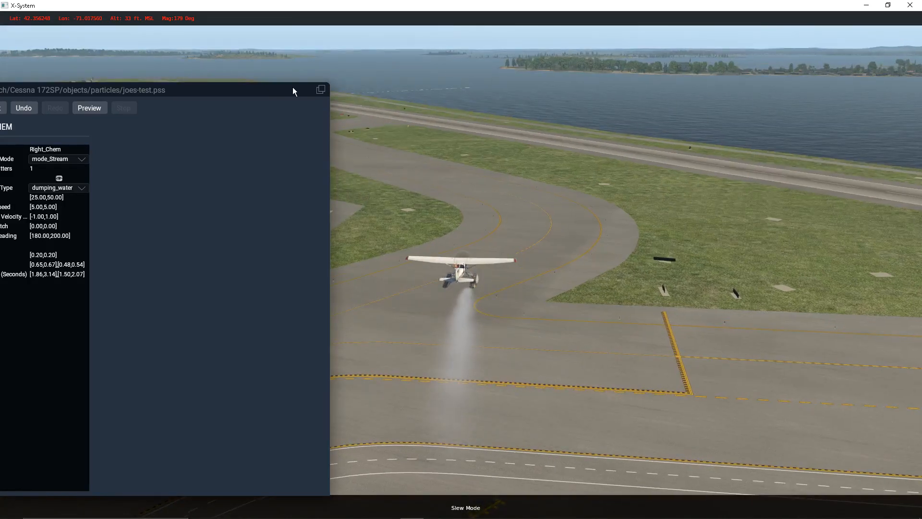
drag(294, 91, 361, 85)
click(115, 229)
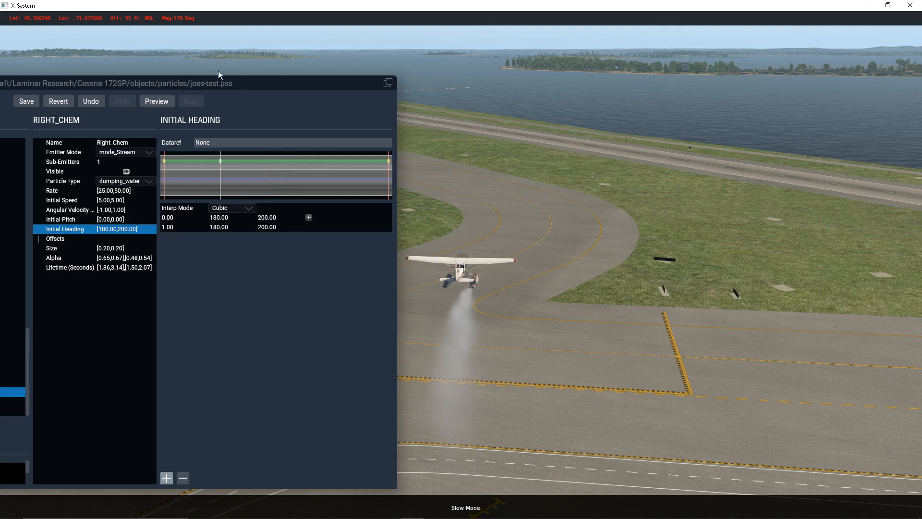
drag(214, 86, 166, 101)
click(221, 235)
double_click(221, 234)
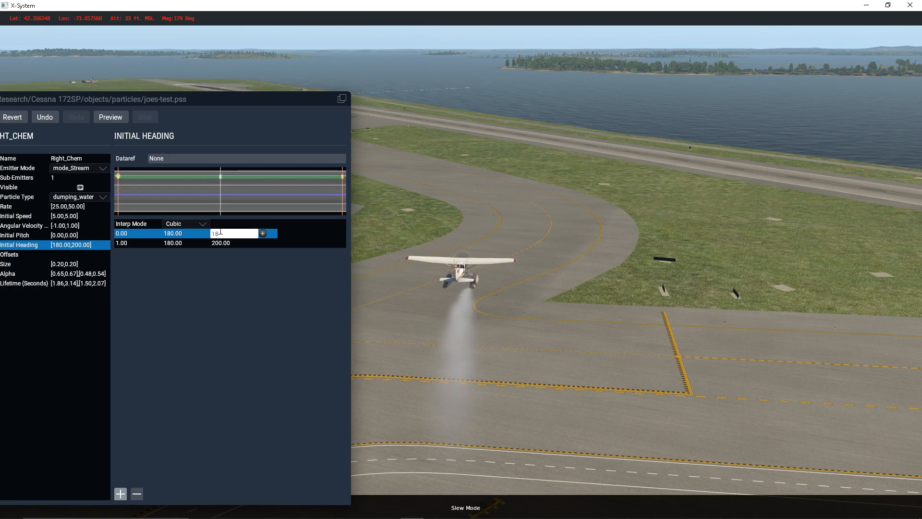
click(228, 244)
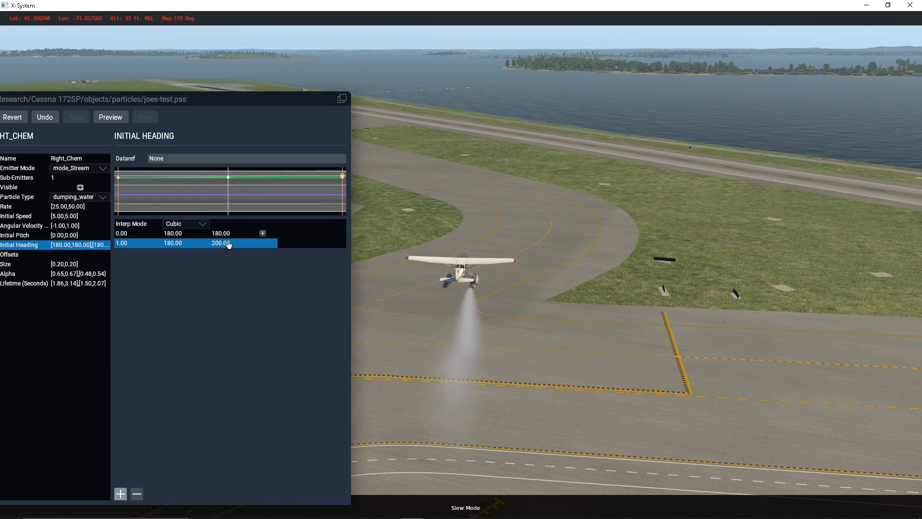
double_click(231, 243)
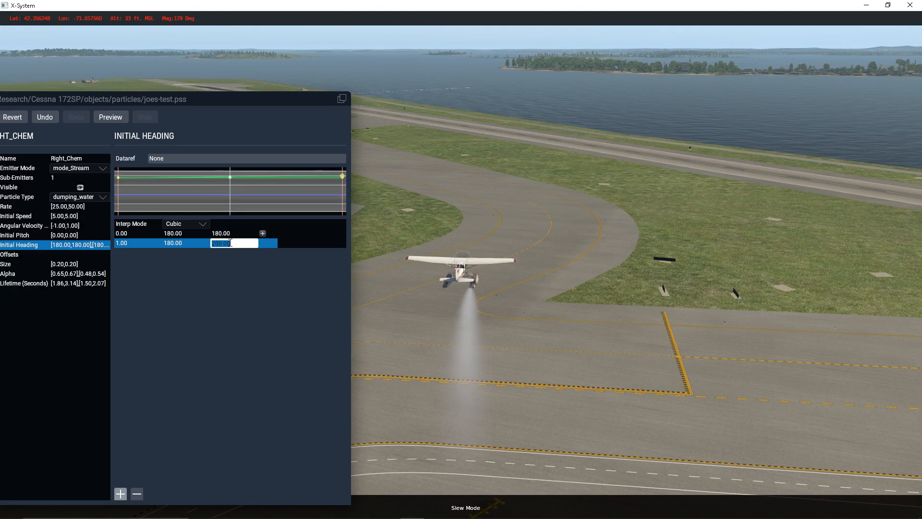
click(233, 233)
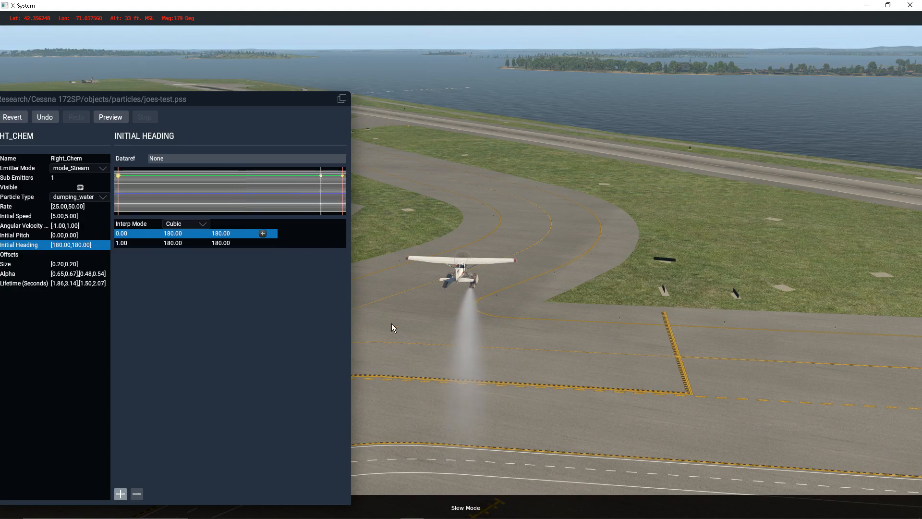
Check the spray from the aircraft's side and delete the Left_Chem emitter
right_drag(479, 349, 600, 336)
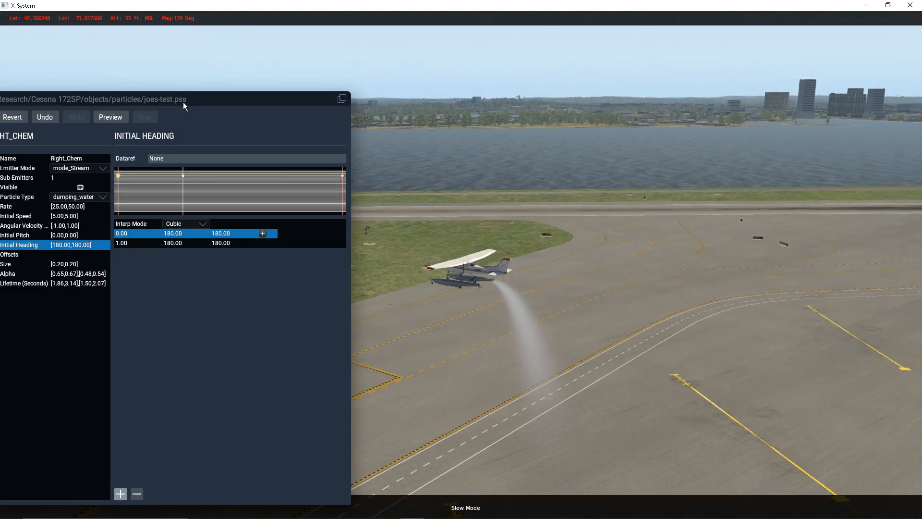
mouse_move(517, 301)
right_down()
mouse_move(722, 216)
mouse_move(757, 228)
mouse_move(728, 320)
mouse_move(627, 347)
right_up()
drag(246, 99, 514, 88)
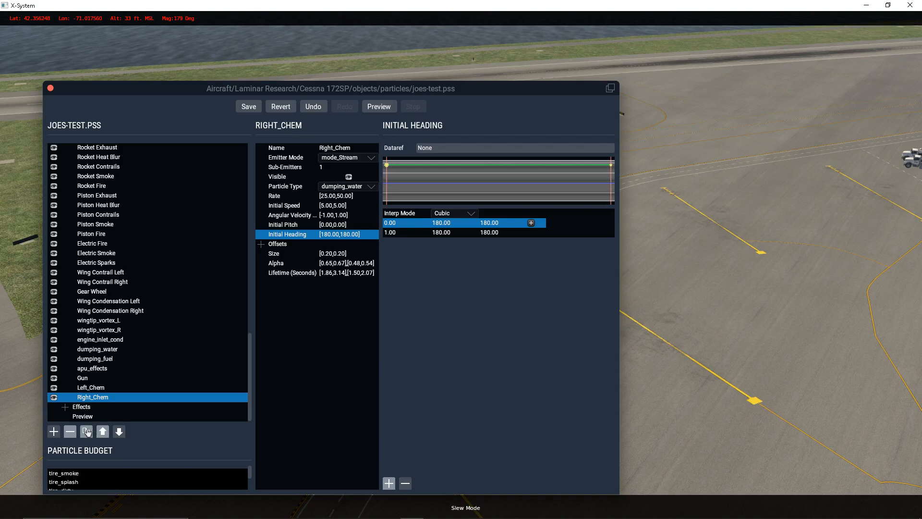
click(54, 388)
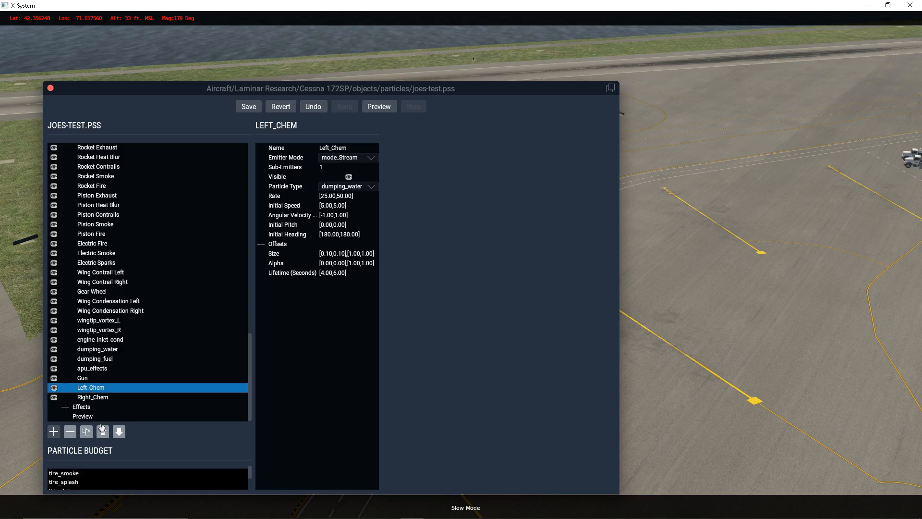
click(70, 431)
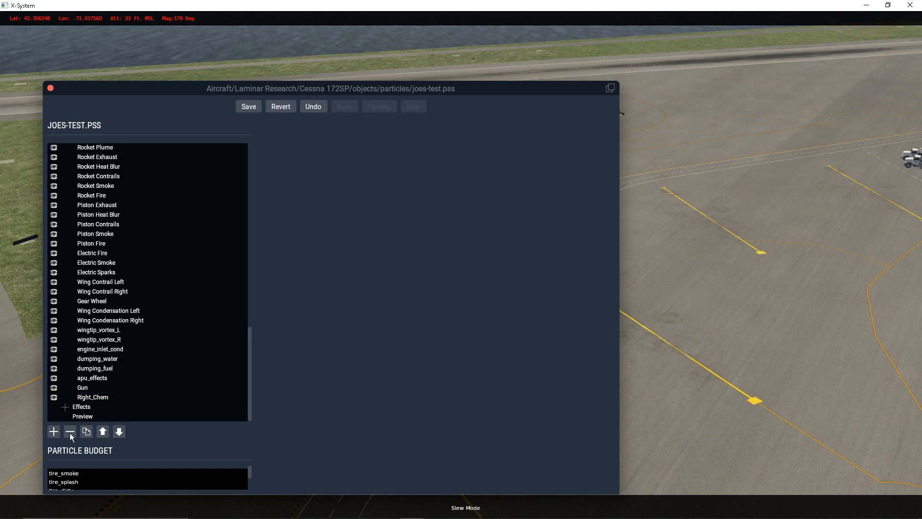
Duplicate the Right_Chem emitter and rename the copy Left_Chem
click(94, 398)
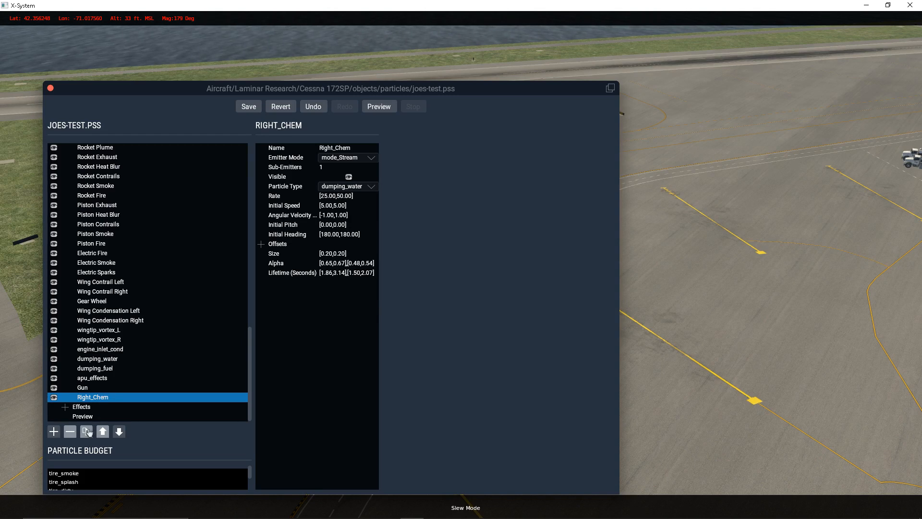
click(87, 431)
double_click(96, 407)
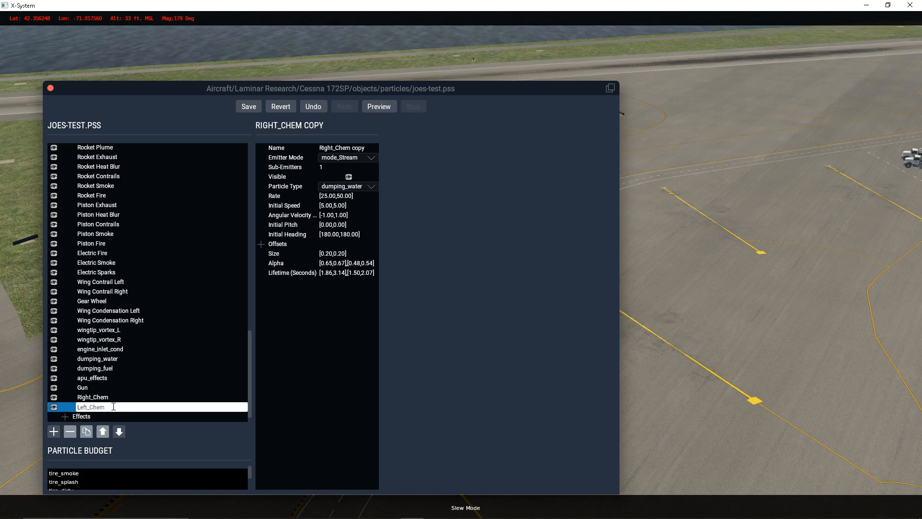
click(111, 398)
click(108, 407)
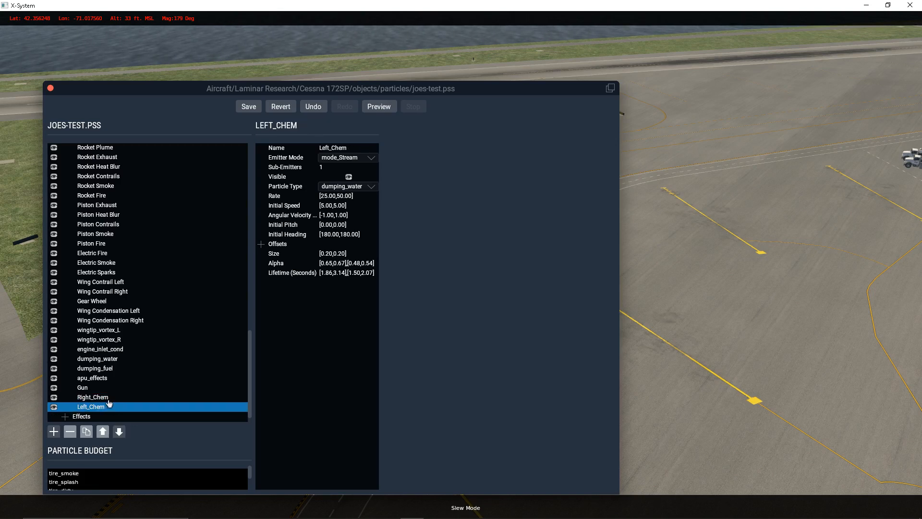
double_click(109, 406)
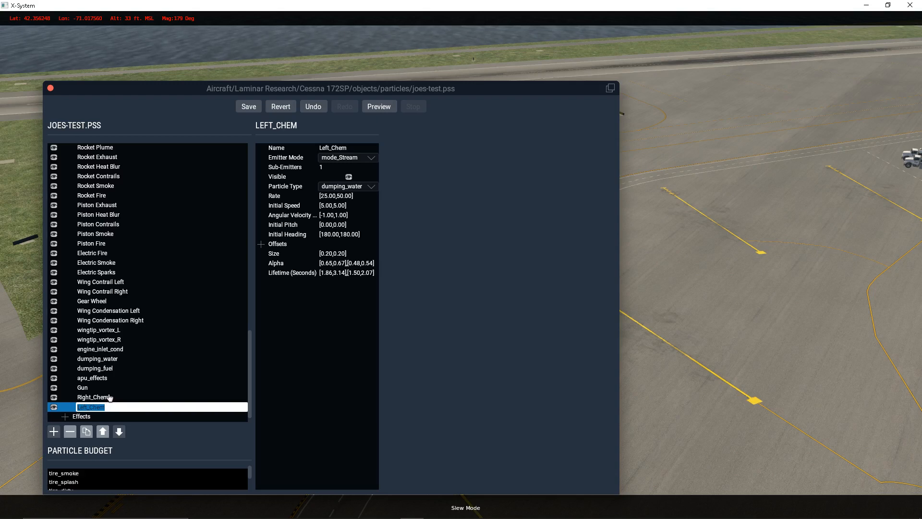
click(110, 397)
click(110, 409)
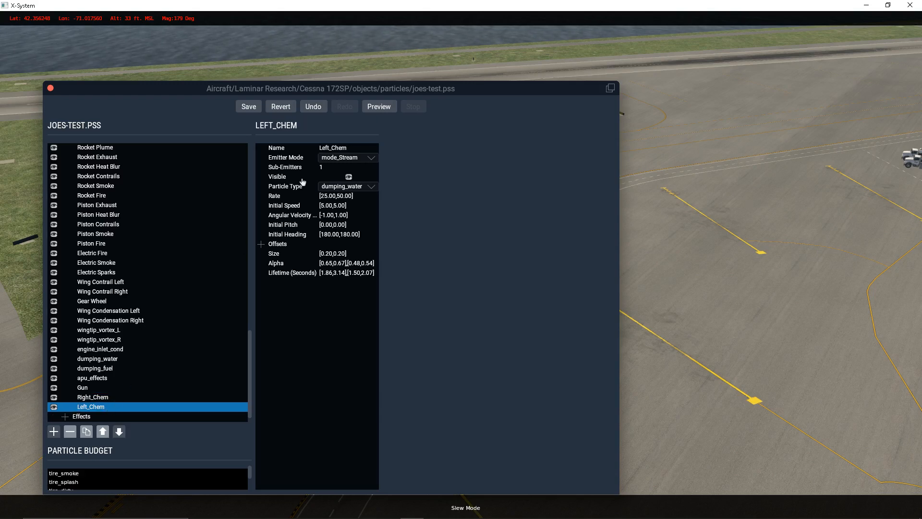
Examine the two chemical sprays from behind and beside the aircraft while raising it in slew mode
drag(462, 90, 248, 80)
right_drag(597, 277, 317, 279)
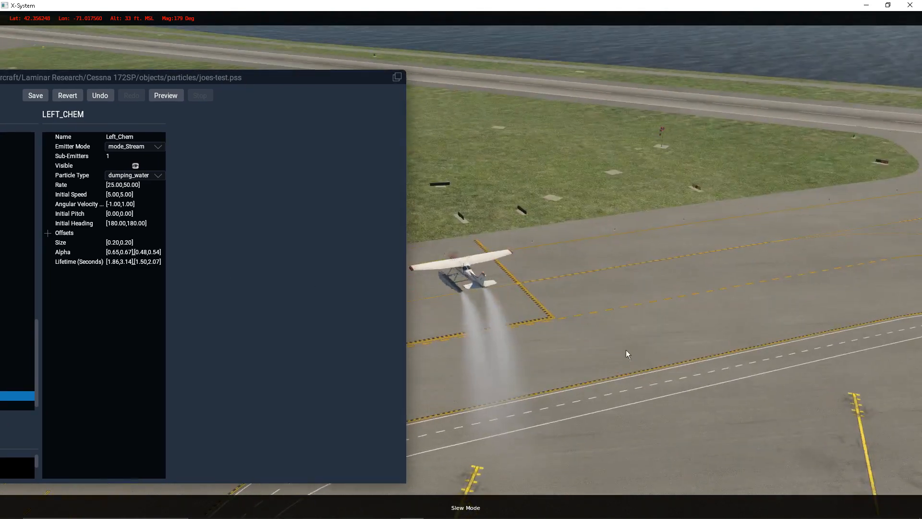
right_drag(626, 350, 293, 307)
right_drag(850, 309, 336, 432)
mouse_move(761, 211)
right_down()
mouse_move(445, 370)
mouse_move(754, 237)
mouse_move(389, 279)
mouse_move(371, 273)
mouse_move(419, 172)
mouse_move(473, 284)
mouse_move(532, 283)
mouse_move(533, 344)
mouse_move(488, 321)
mouse_move(426, 319)
mouse_move(471, 384)
right_up()
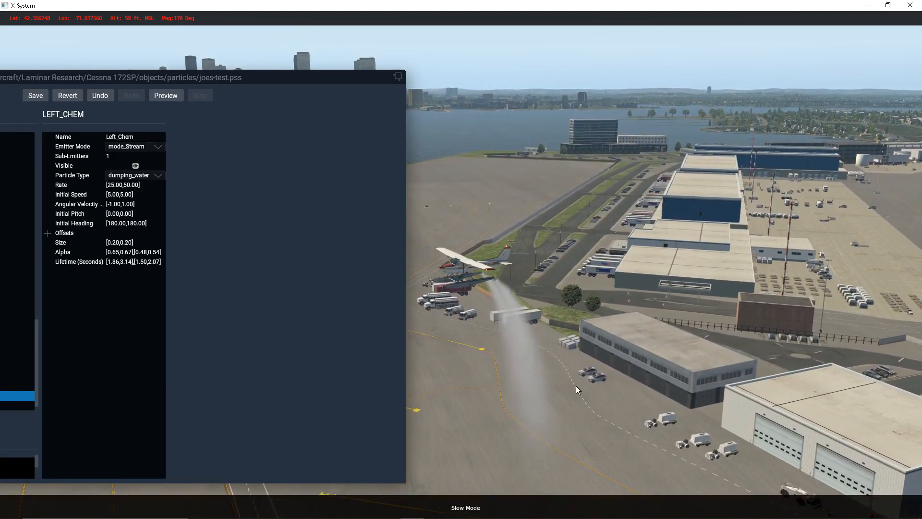
Close the particle editor, saving the changes to joes-test.pss, and view both sprays from above the aircraft
drag(311, 82, 563, 359)
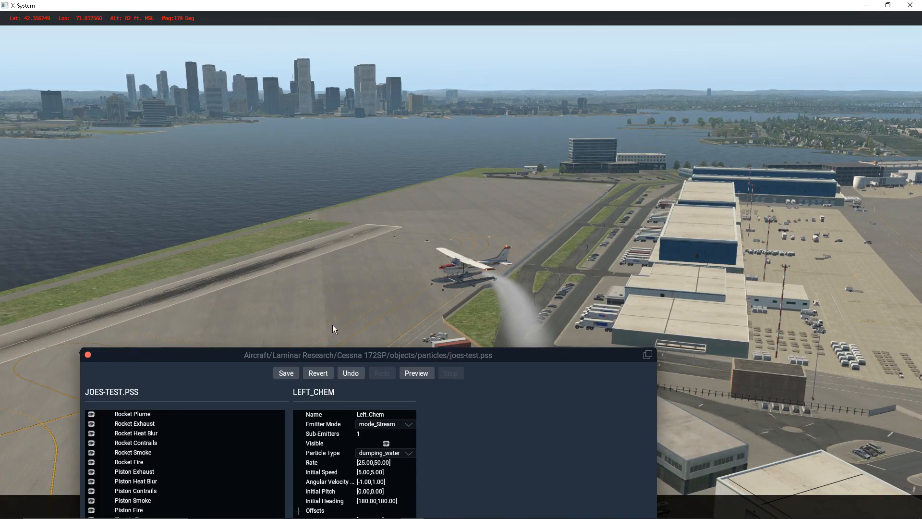
click(87, 354)
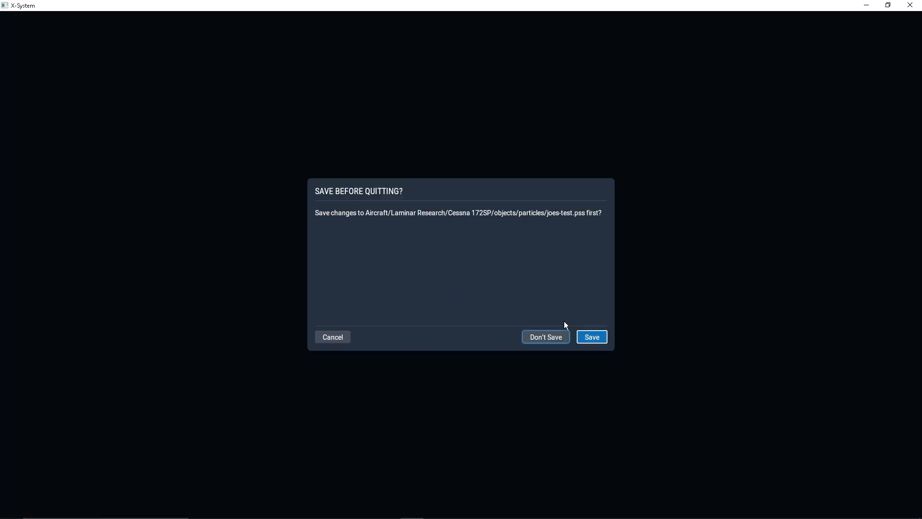
click(588, 339)
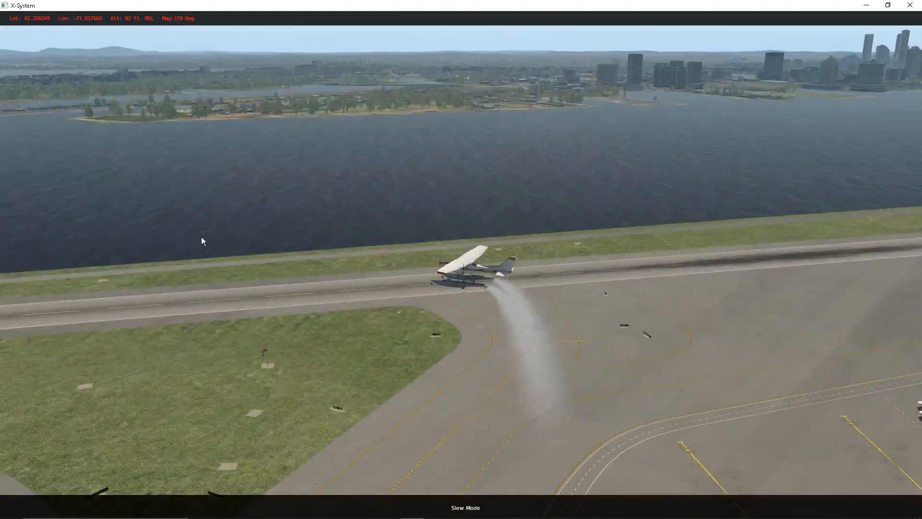
mouse_move(201, 239)
right_down()
mouse_move(220, 247)
mouse_move(188, 248)
right_up()
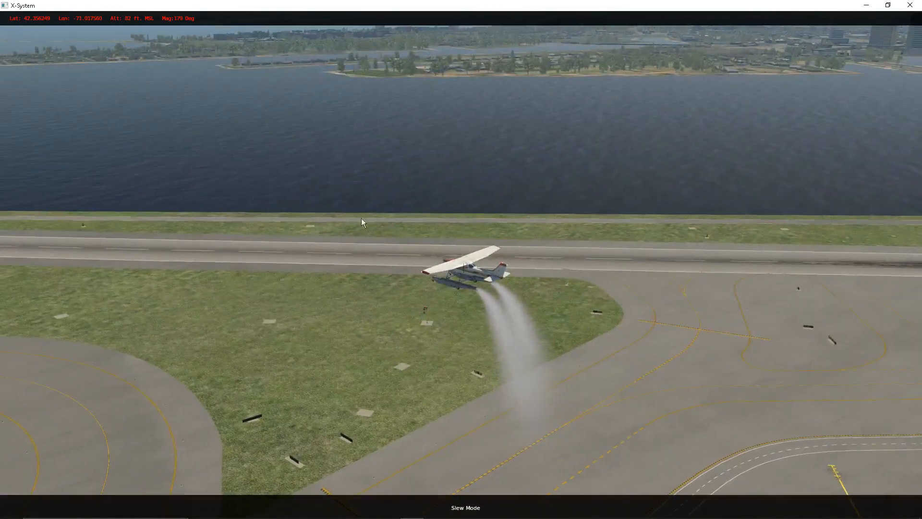
right_drag(456, 206, 493, 310)
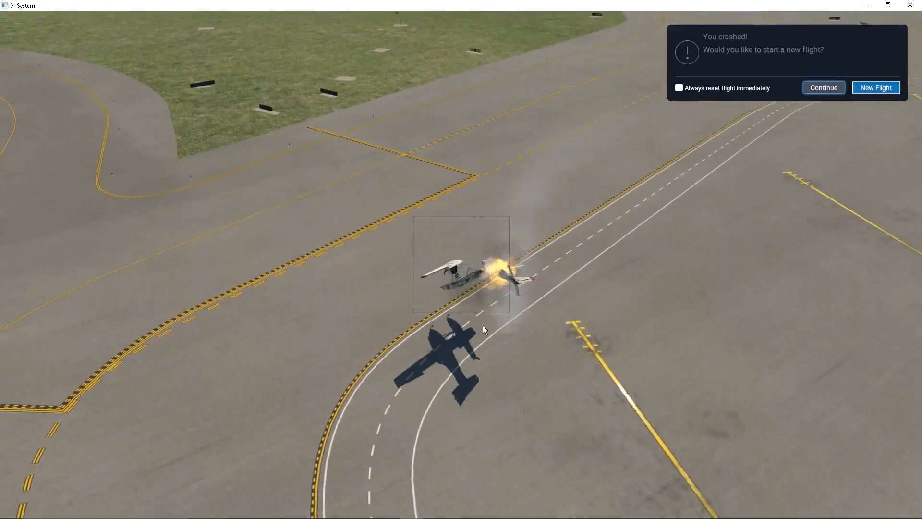
Start a new flight after the crash with the current Cessna Skyhawk (Floats) configuration and view the aircraft from outside
mouse_move(523, 301)
right_down()
mouse_move(586, 226)
mouse_move(659, 197)
right_up()
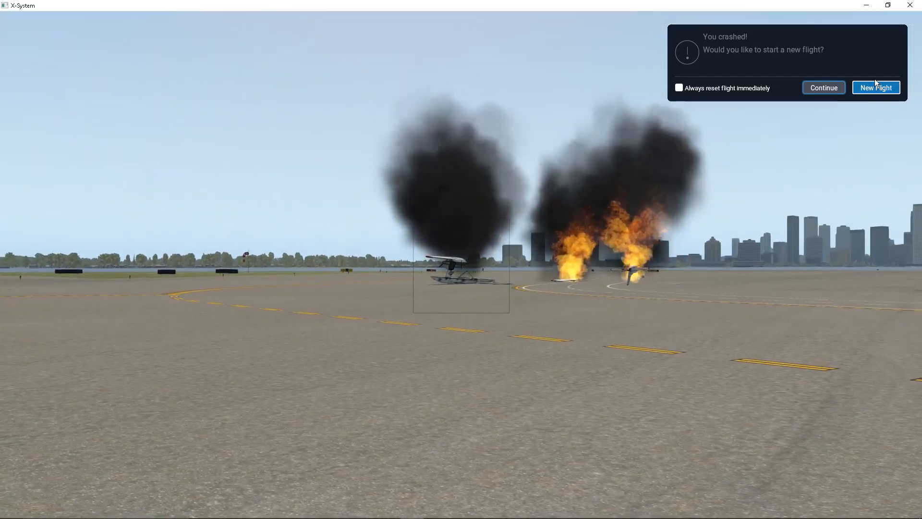
mouse_move(457, 513)
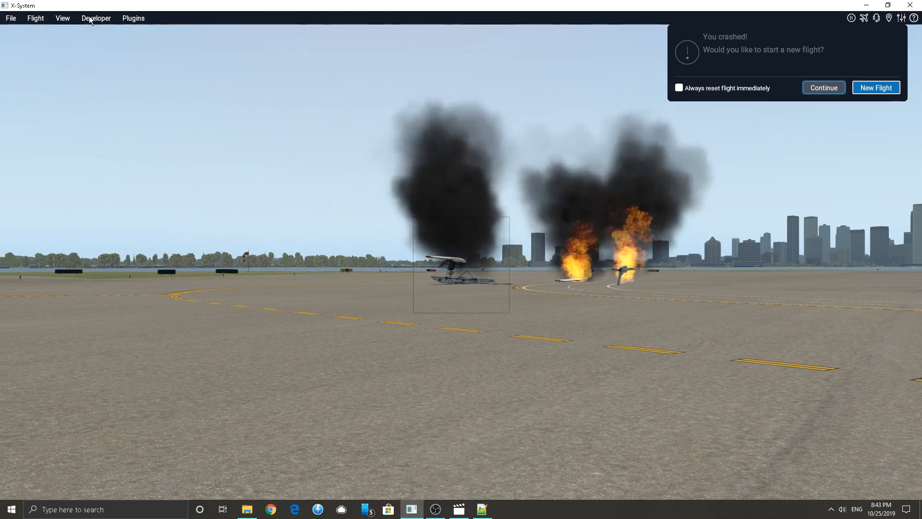
click(876, 88)
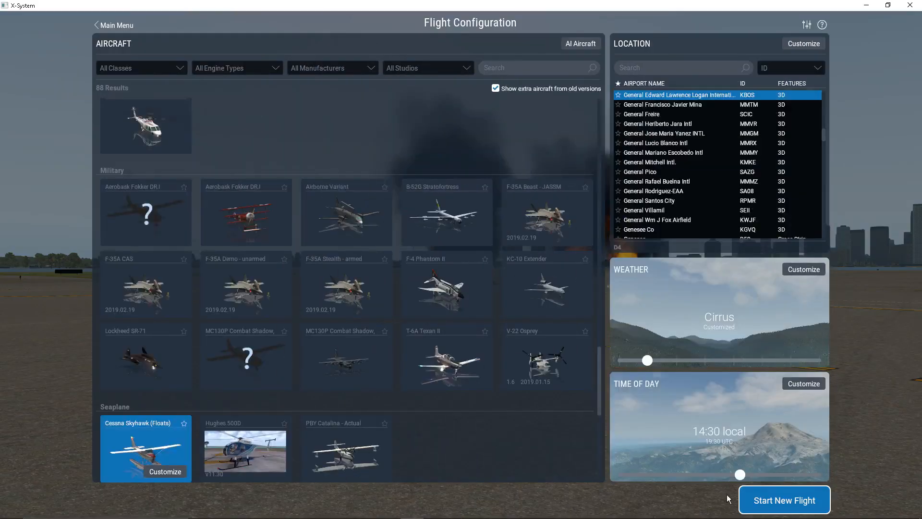
click(771, 496)
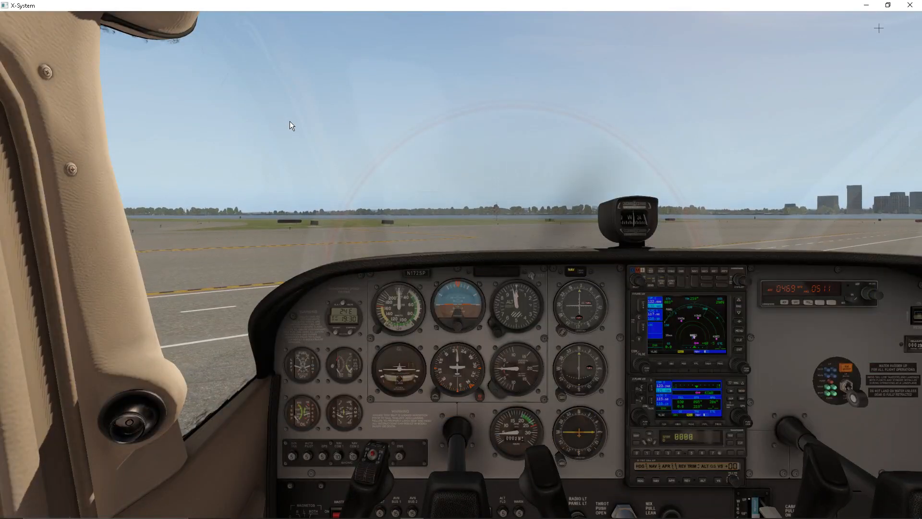
key(shift+8)
right_drag(276, 136, 707, 208)
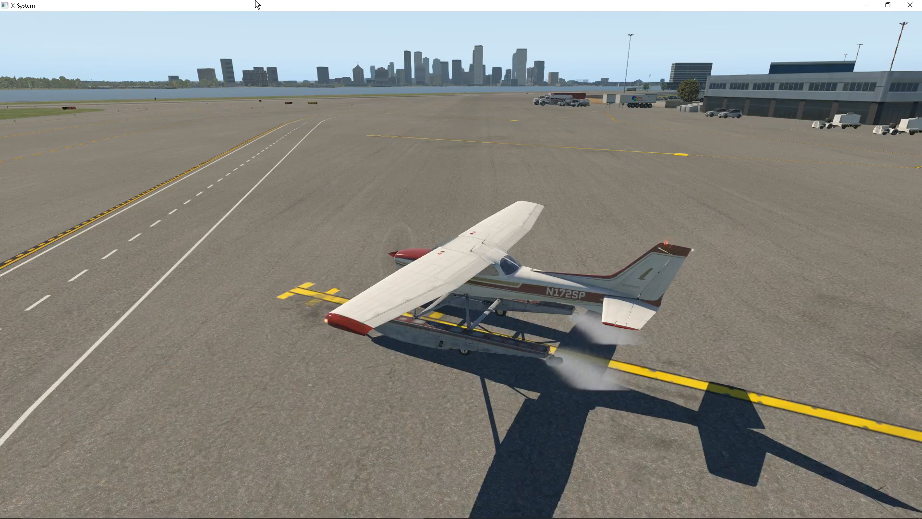
Open the Cessna 172SP's joes-test.pss from the particle system browser for editing and close the browser
click(96, 17)
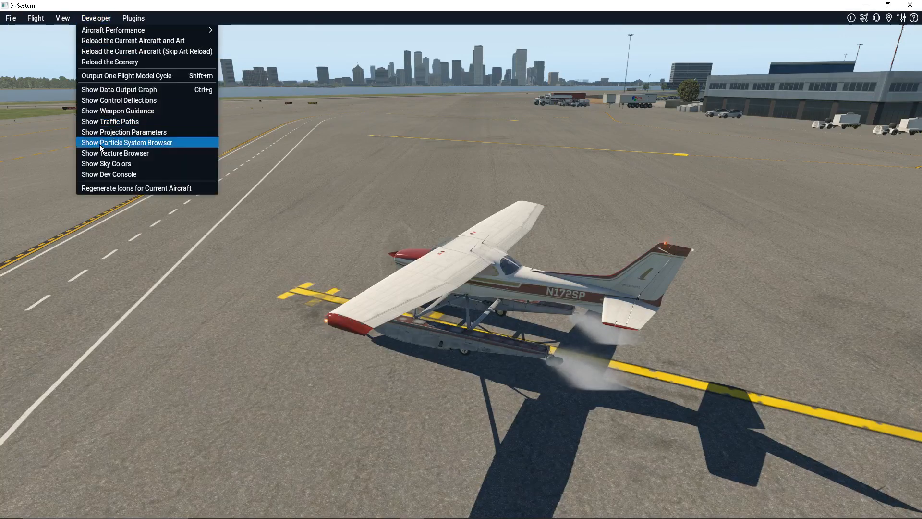
click(105, 143)
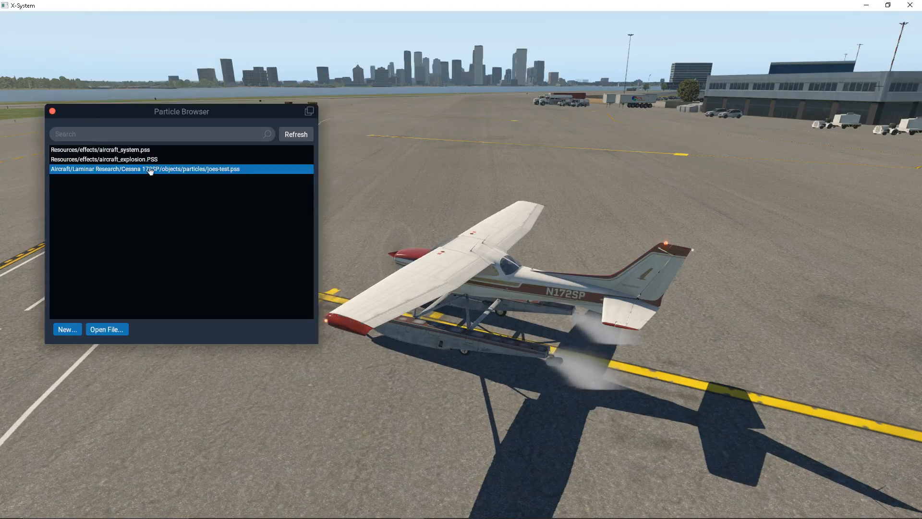
double_click(149, 169)
drag(330, 172, 162, 65)
click(52, 111)
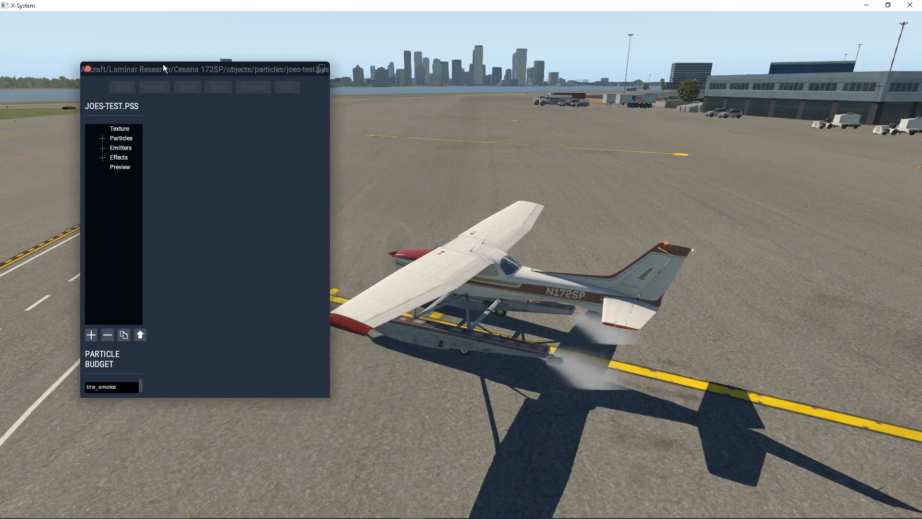
Expand the emitters of joes-test.pss, widen the editor and its list, and open the Right_Chem emitter's properties
click(100, 157)
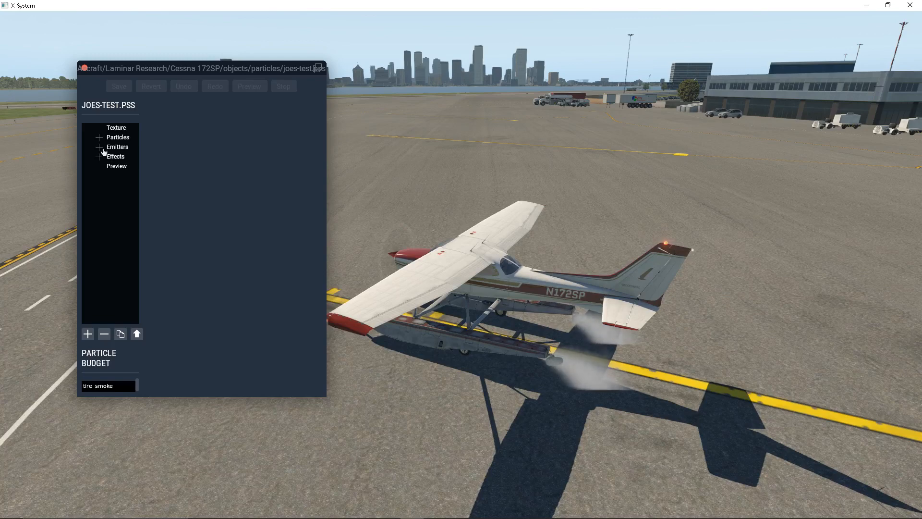
click(104, 149)
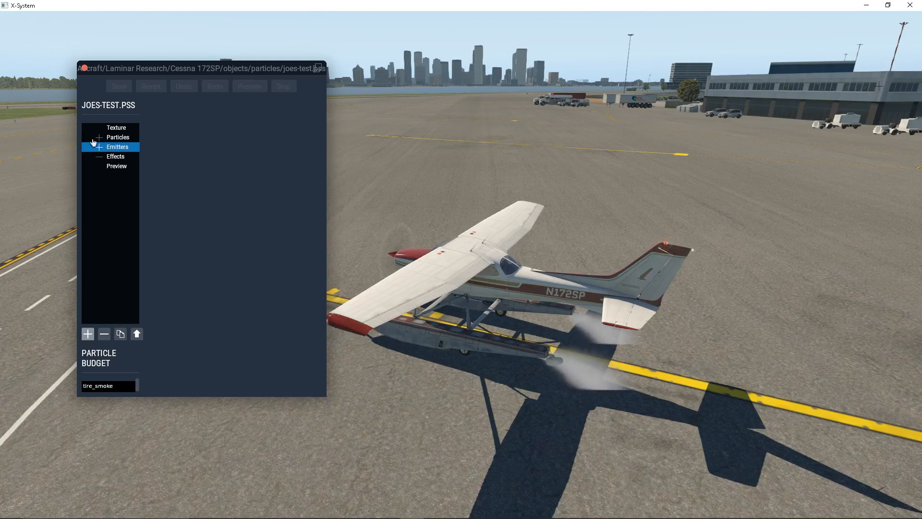
click(98, 148)
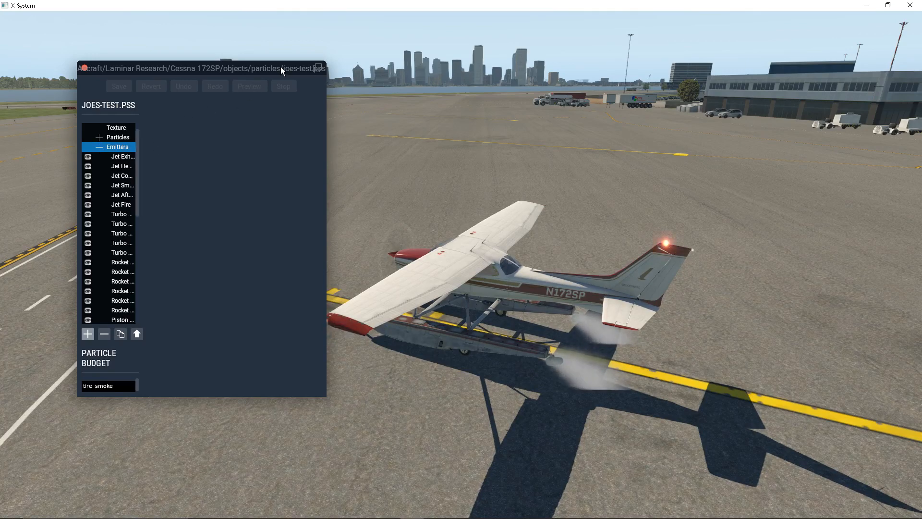
drag(280, 67, 301, 54)
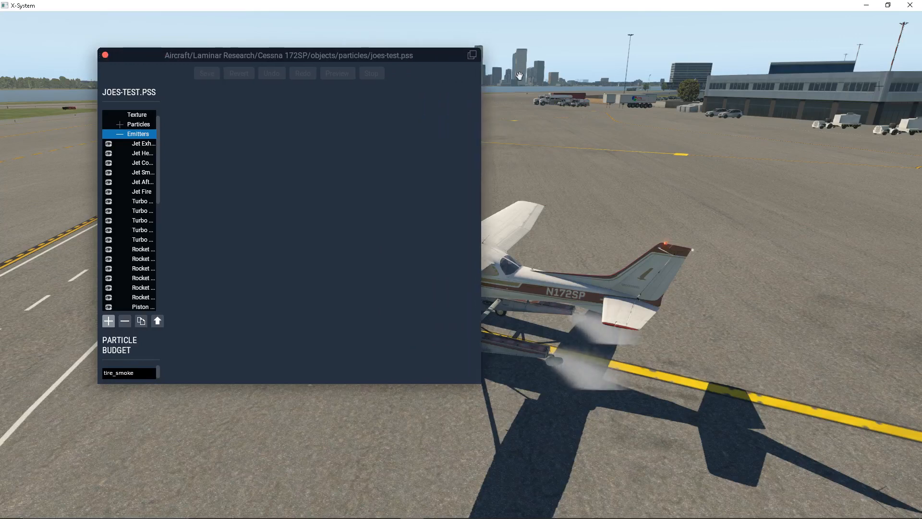
drag(162, 144, 273, 165)
scroll(166, 281, down, 8)
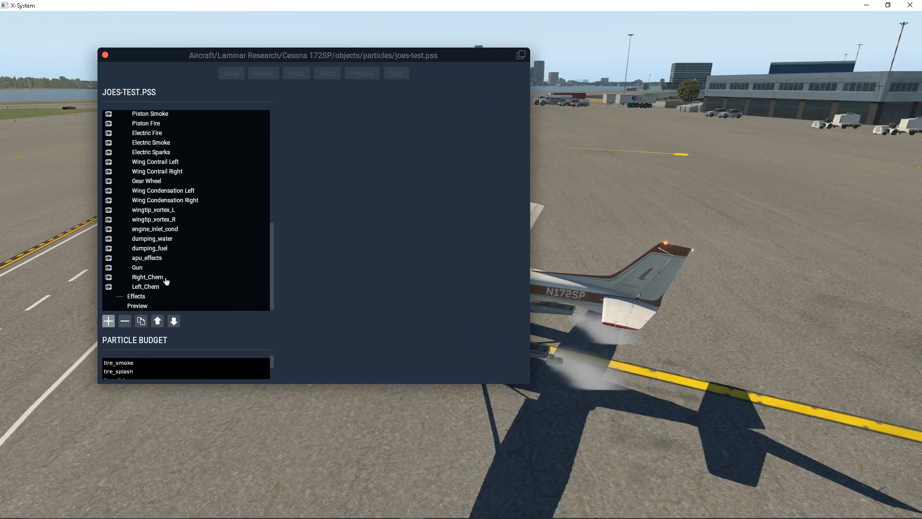
click(162, 278)
drag(391, 59, 295, 55)
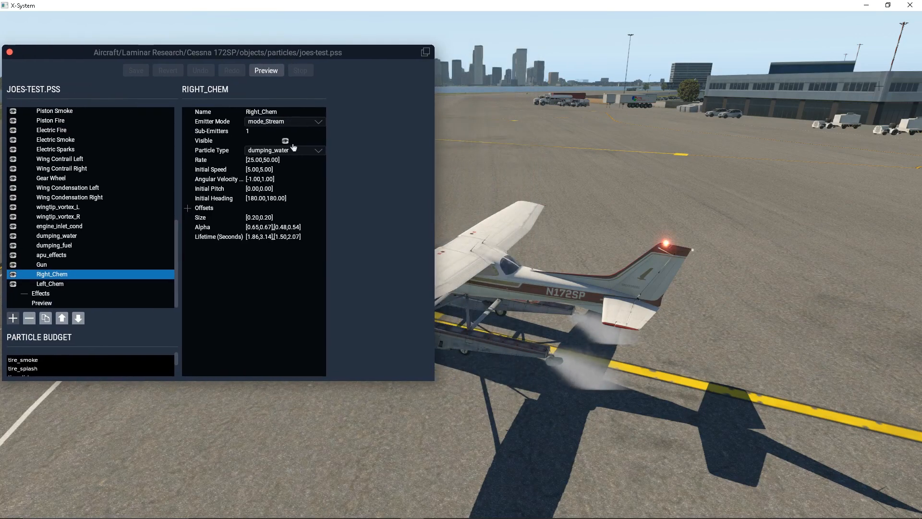
Open Right_Chem's Rate property, widen the editor to show its full dataref, and clear space above the editor
click(241, 163)
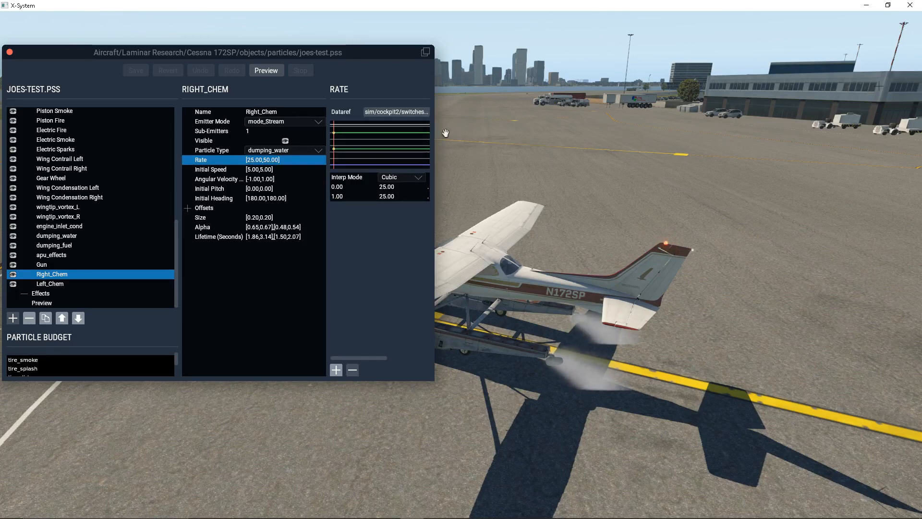
drag(446, 134, 582, 135)
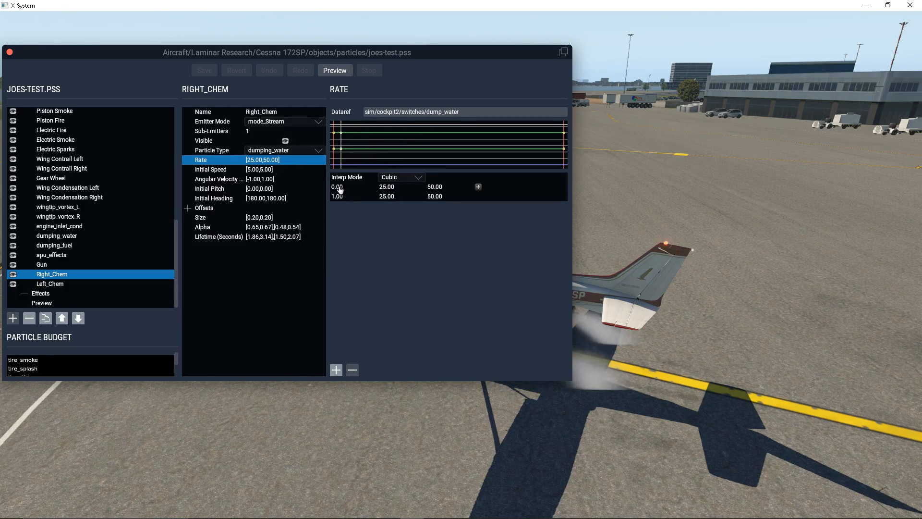
click(401, 112)
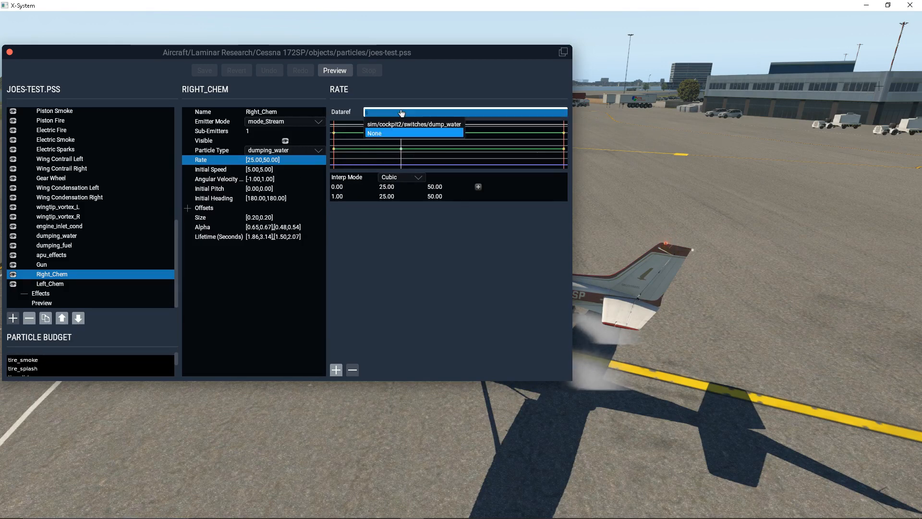
click(605, 135)
drag(462, 76, 502, 192)
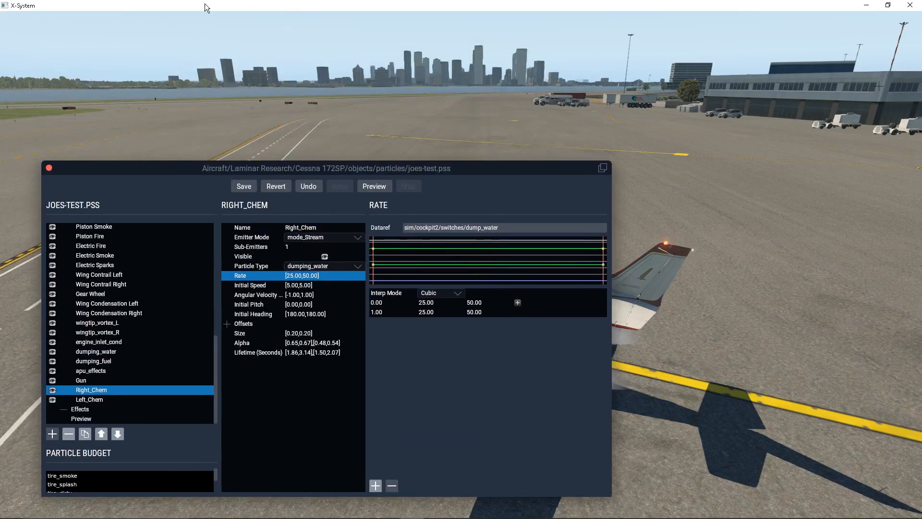
Open the DataRef Tool above the particle editor and filter its datarefs by "custom"
click(134, 18)
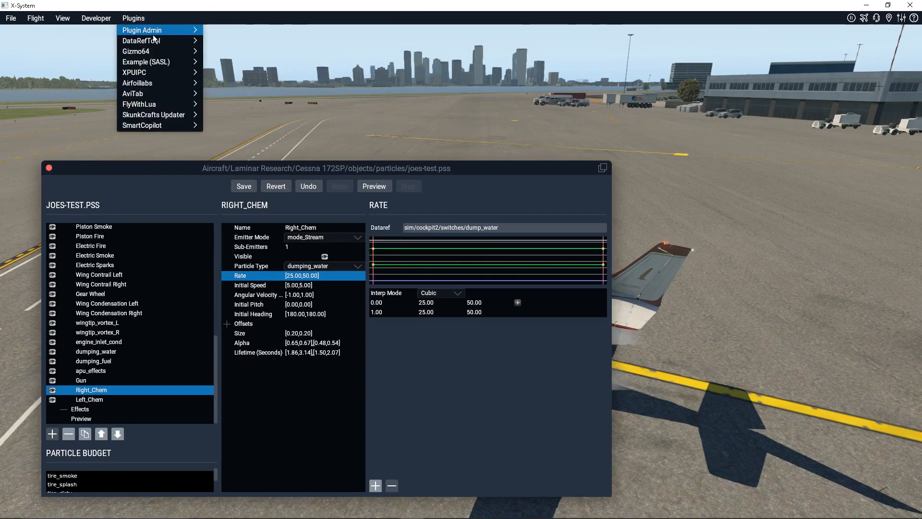
mouse_move(199, 40)
click(265, 42)
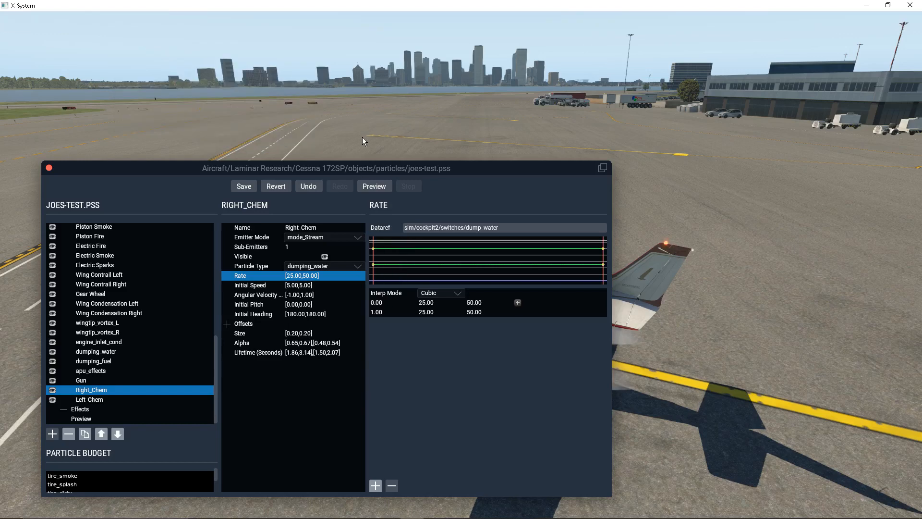
drag(347, 170, 365, 235)
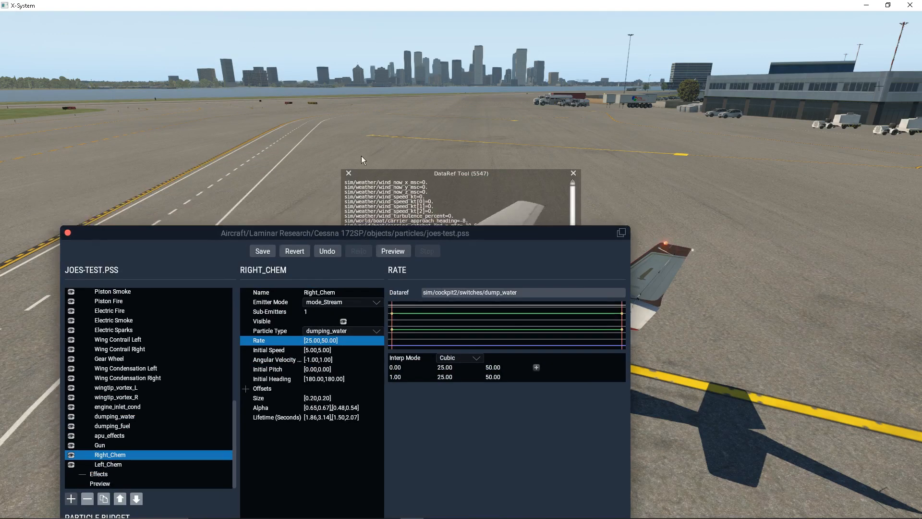
drag(460, 171, 389, 20)
text(custom)
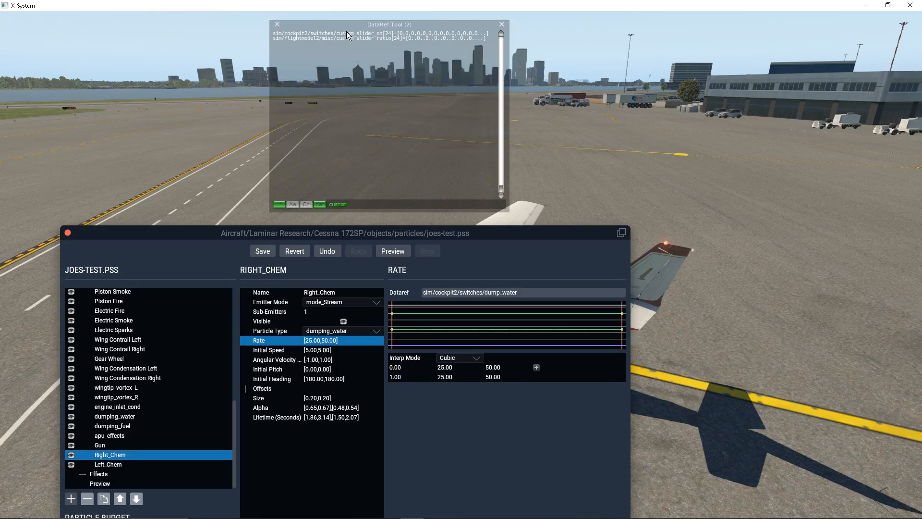
Set Right_Chem's Rate dataref to sim/cockpit2/switches/custom_slider_on[10] and copy the full dataref
drag(346, 28, 314, 44)
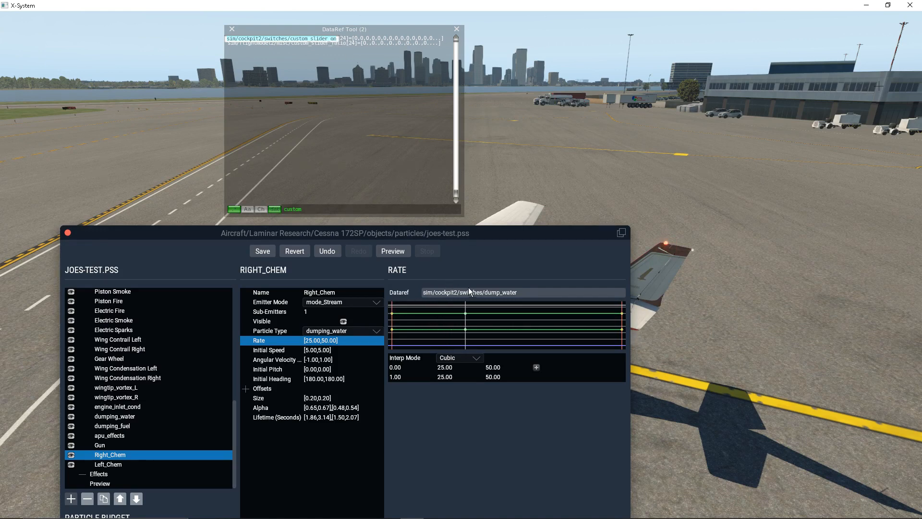
click(502, 292)
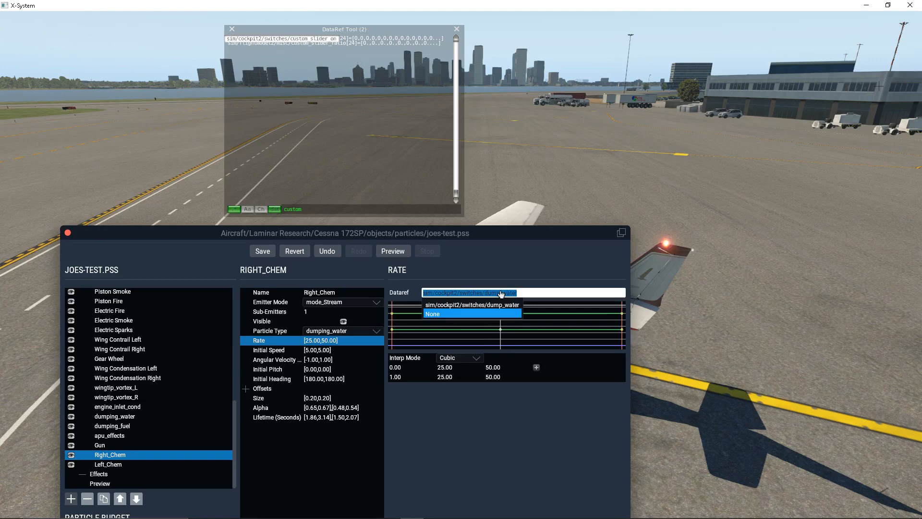
click(545, 294)
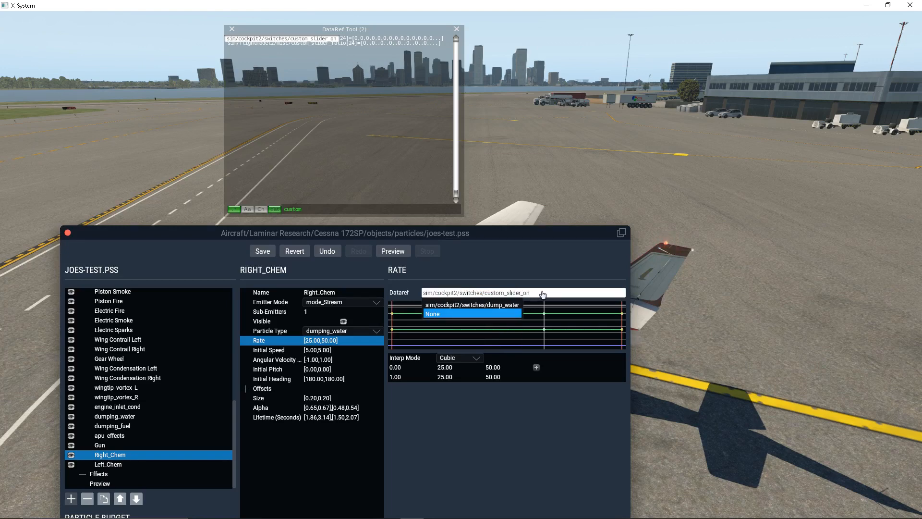
text([10)
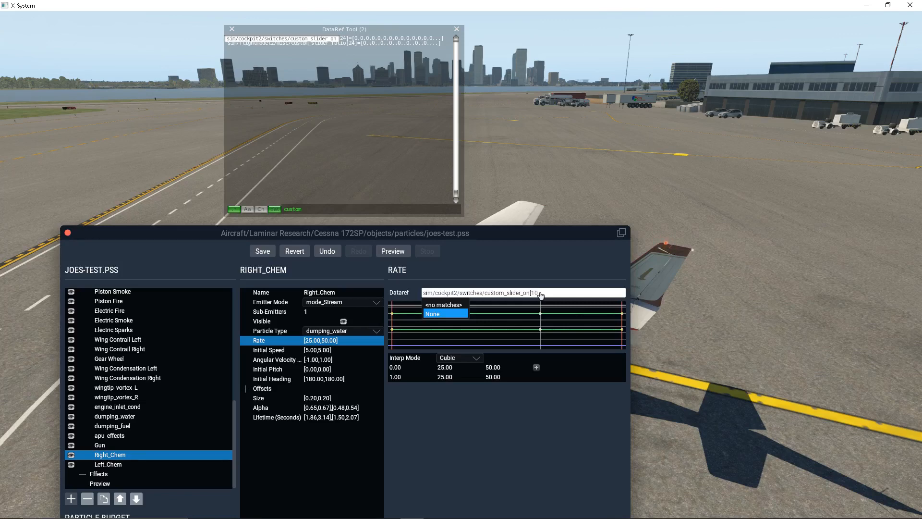
key(ctrl+a)
key(ctrl+c)
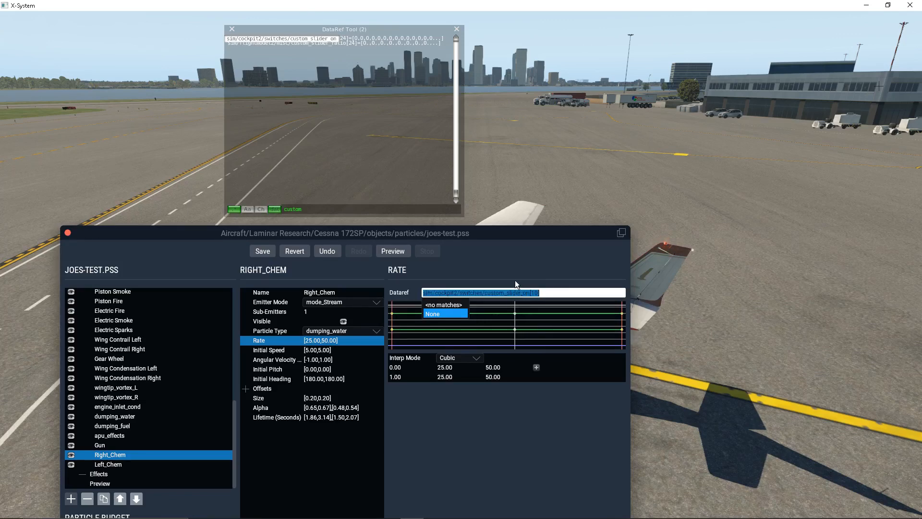
Assign sim/cockpit2/switches/custom_slider_on[10] as the dataref for Right_Chem's Initial Speed and Angular Velocity Multiplier
click(272, 351)
click(440, 293)
key(ctrl+v)
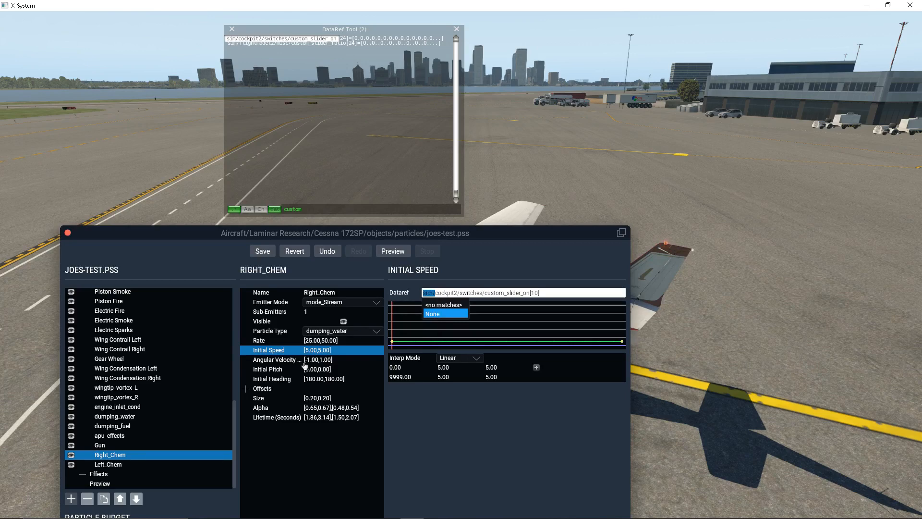
click(295, 361)
click(440, 293)
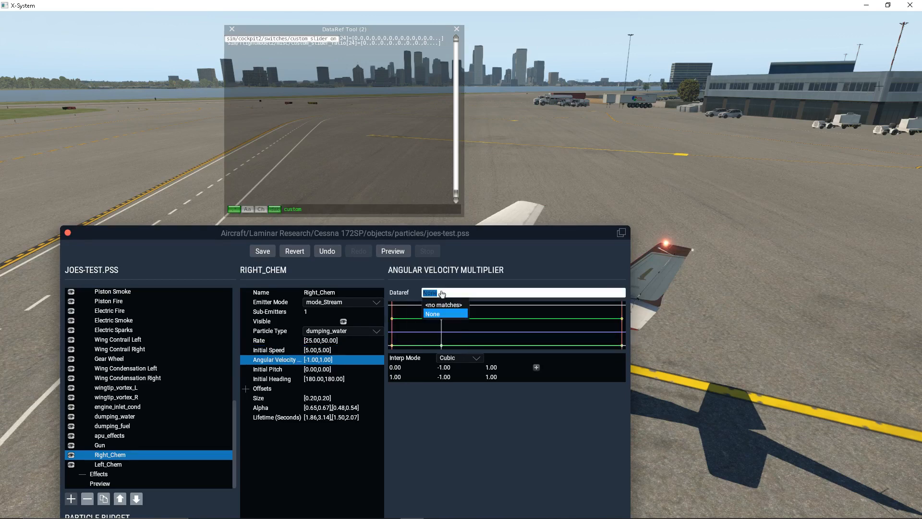
key(ctrl+v)
Assign sim/cockpit2/switches/custom_slider_on[10] as the dataref for Right_Chem's Initial Pitch and Initial Heading
click(317, 370)
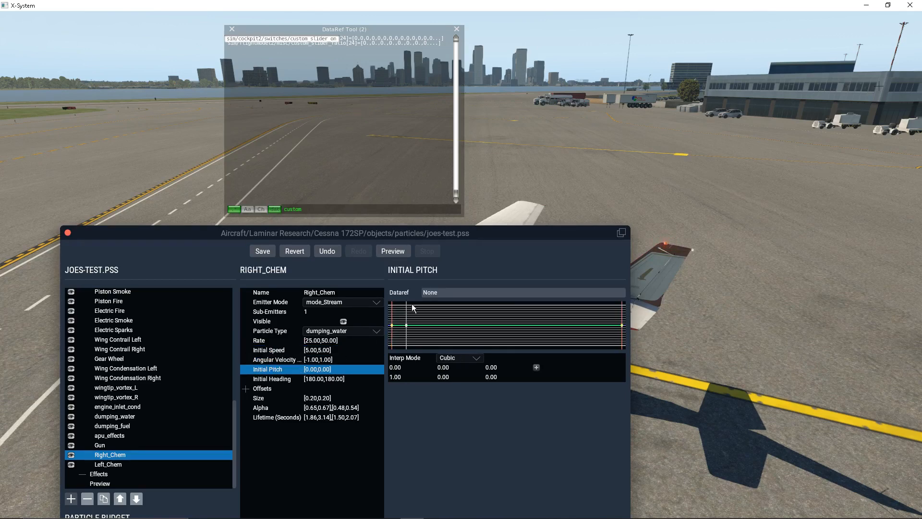
click(432, 293)
key(ctrl+v)
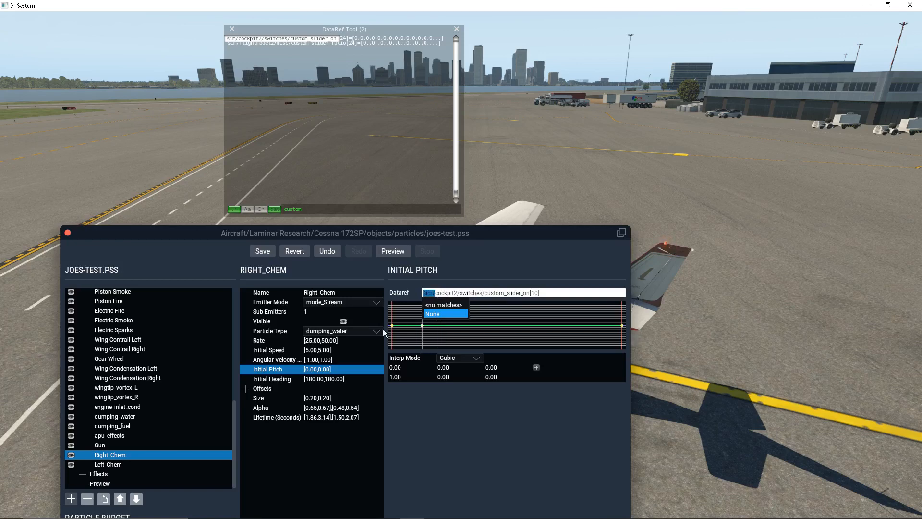
click(311, 379)
click(435, 293)
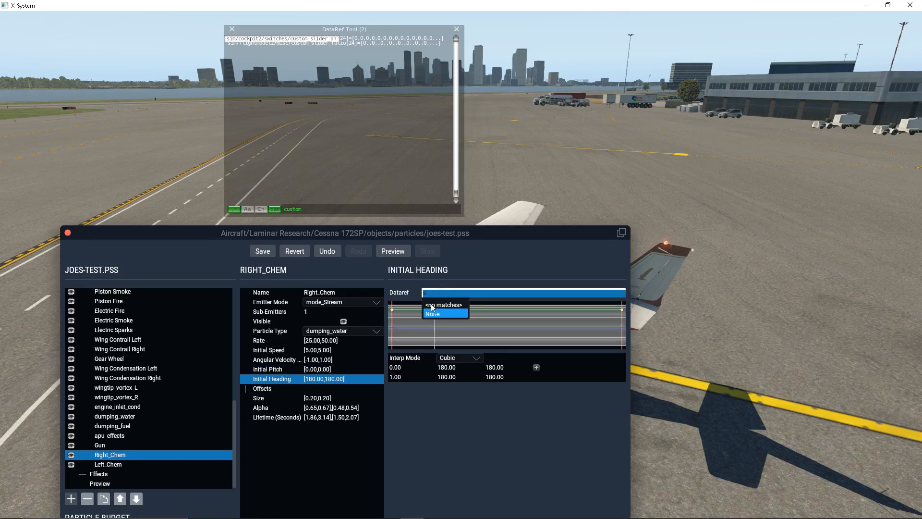
click(432, 309)
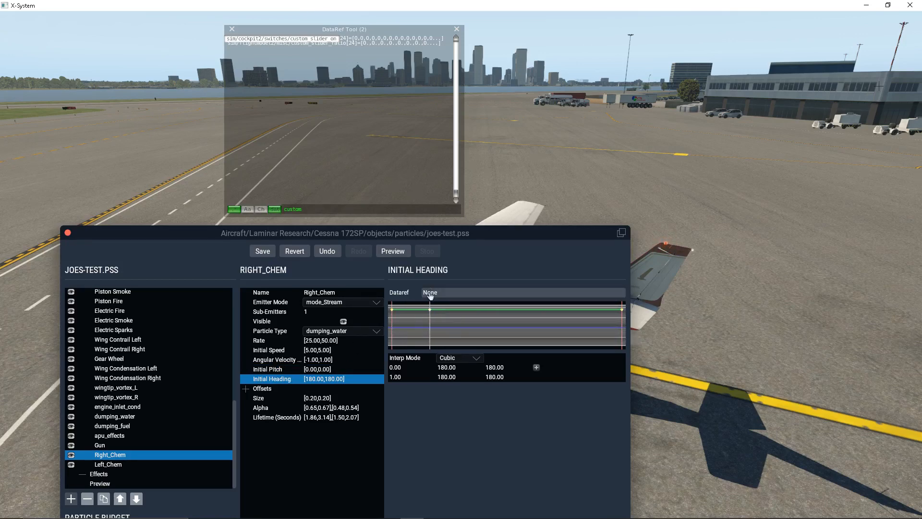
click(430, 293)
key(ctrl+v)
Assign sim/cockpit2/switches/custom_slider_on[10] as the dataref for Right_Chem's Size
click(311, 398)
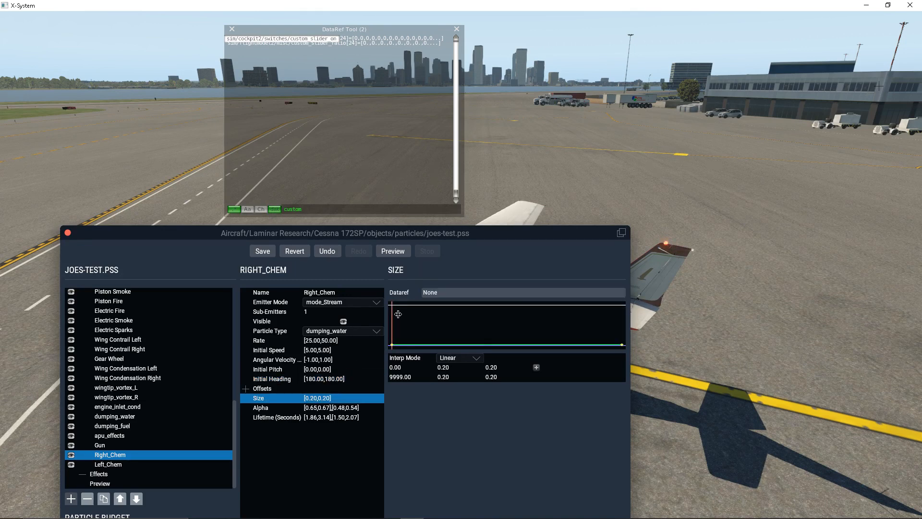
click(431, 294)
key(ctrl+v)
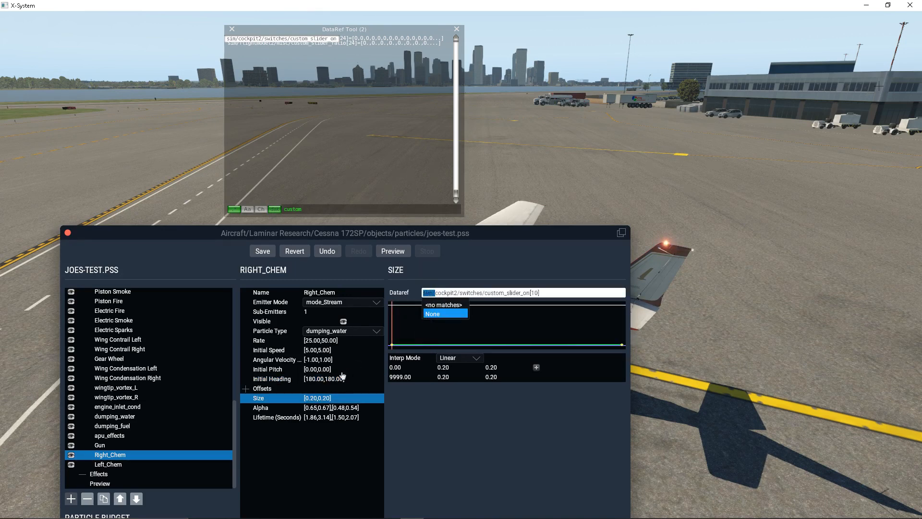
Assign sim/cockpit2/switches/custom_slider_on[10] as the dataref for Right_Chem's Alpha and Lifetime (Seconds)
click(325, 408)
click(430, 294)
key(ctrl+v)
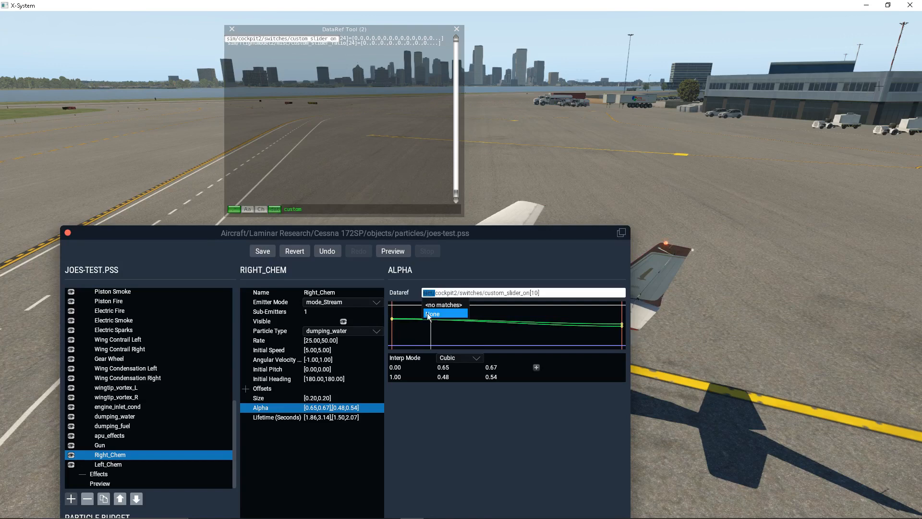
click(330, 417)
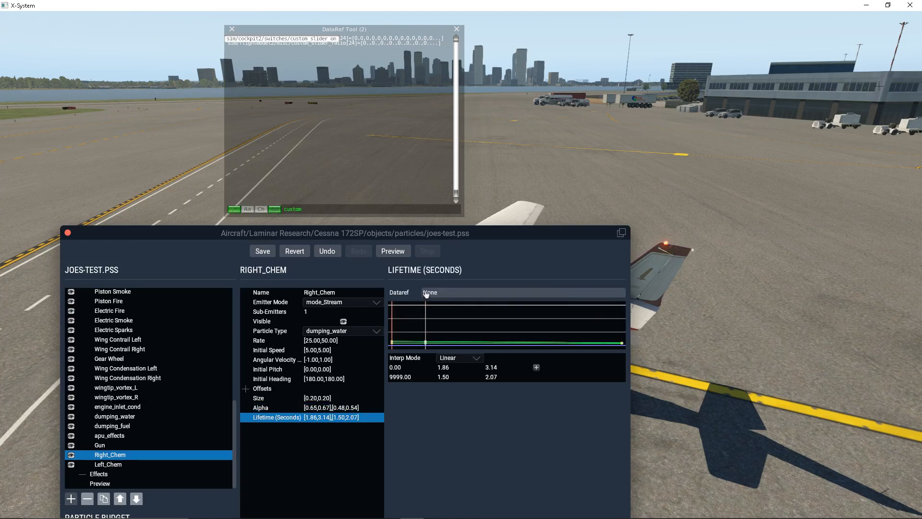
click(426, 294)
key(ctrl+v)
click(330, 408)
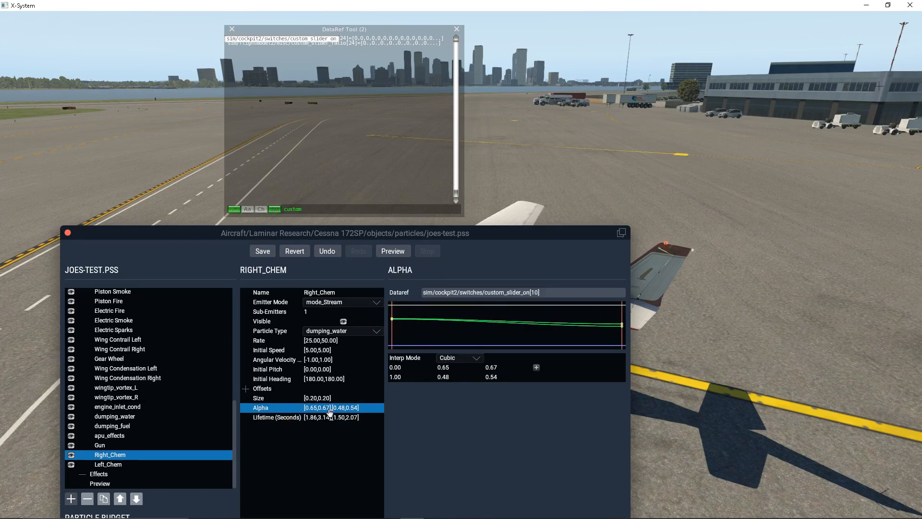
click(323, 418)
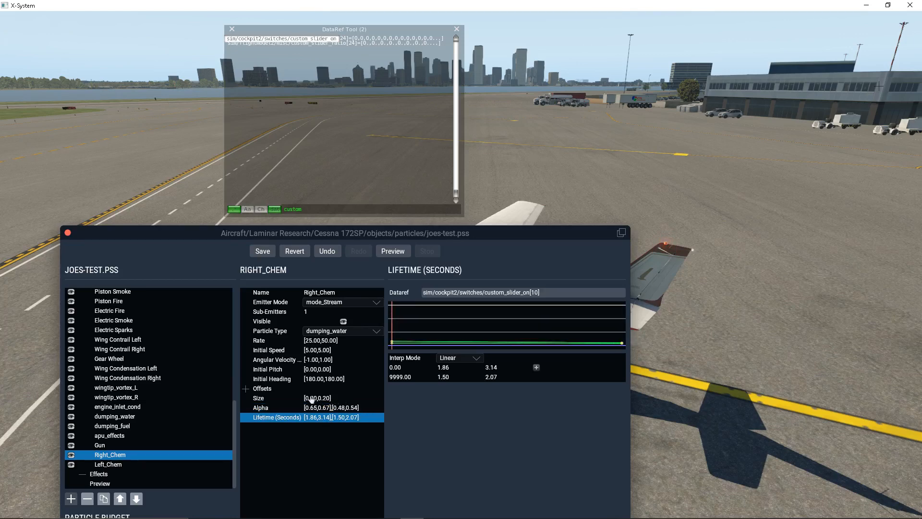
Set both of Right_Chem's Rate values at the 0.00 key to 0
click(298, 341)
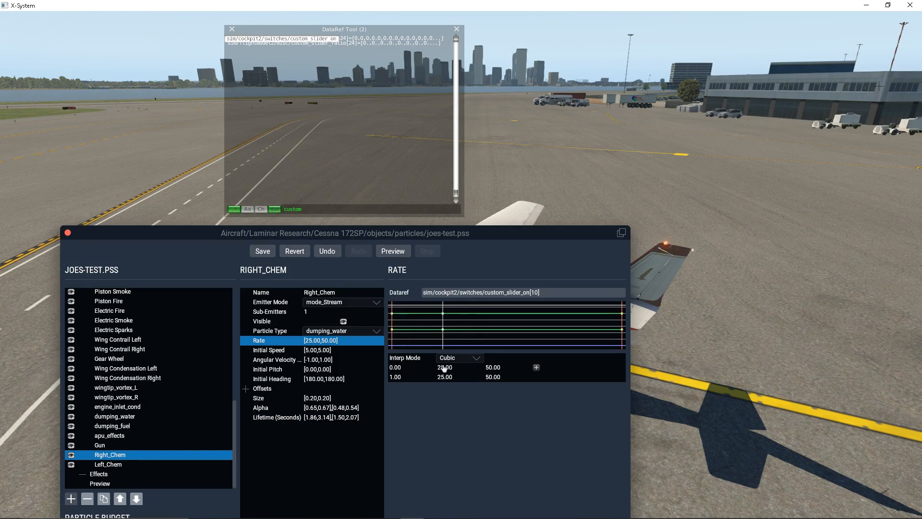
click(445, 368)
click(455, 368)
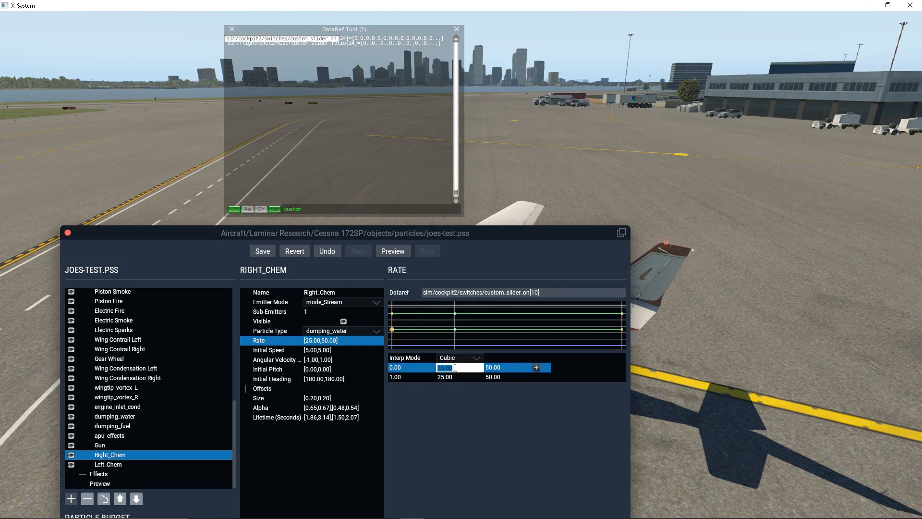
text(0)
click(492, 367)
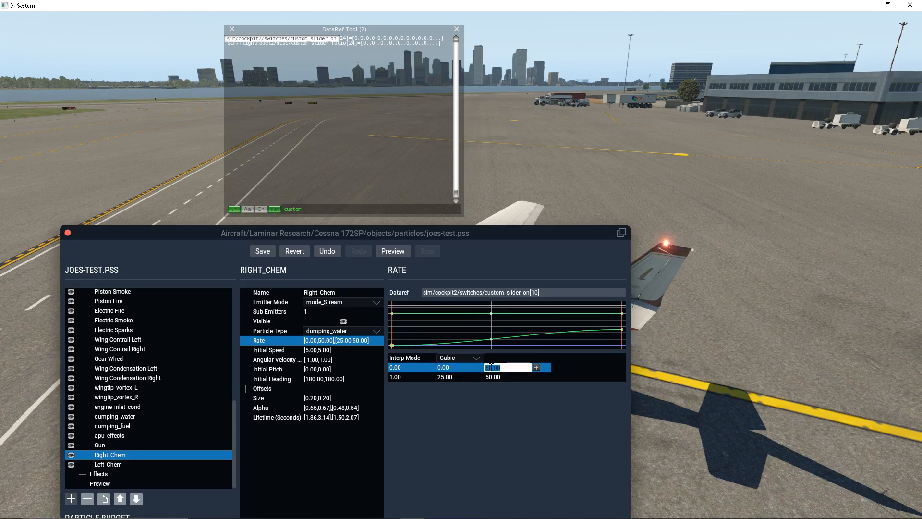
text(0)
click(458, 368)
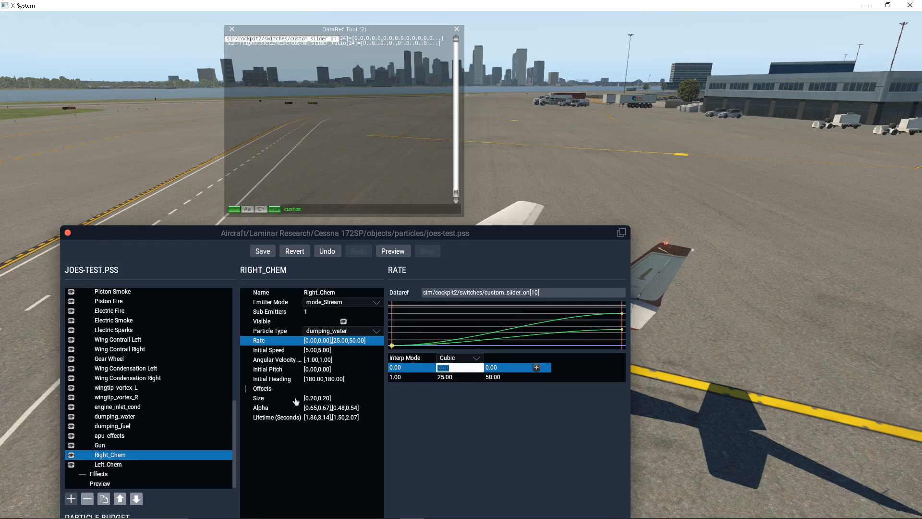
Set both of Right_Chem's Alpha values at the 0.00 key to 0
click(308, 411)
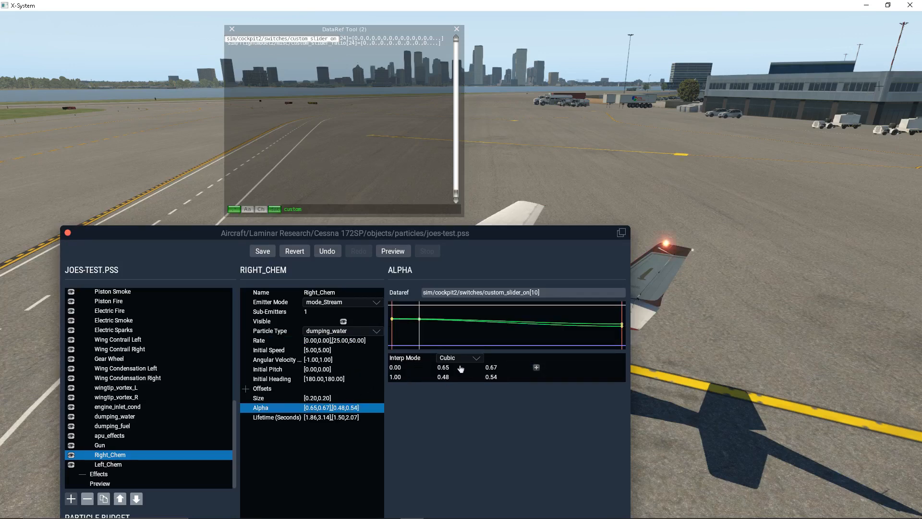
double_click(480, 367)
text(0)
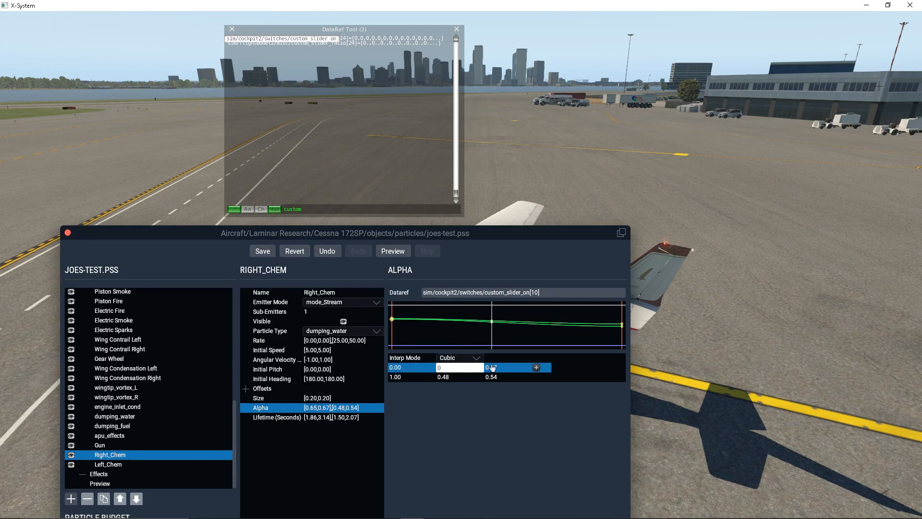
key(Tab)
text(0)
key(Tab)
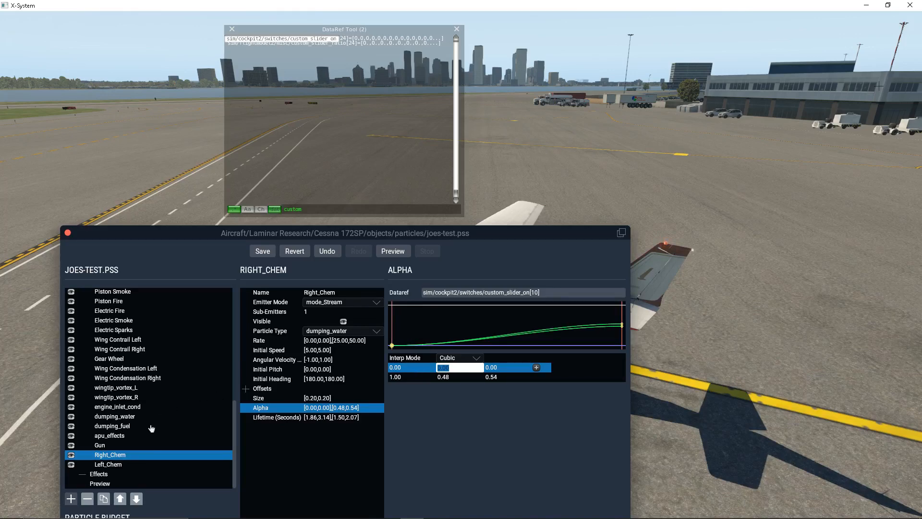
Assign sim/cockpit2/switches/custom_slider_on[10] as the dataref for Left_Chem's Rate and Initial Speed
click(109, 464)
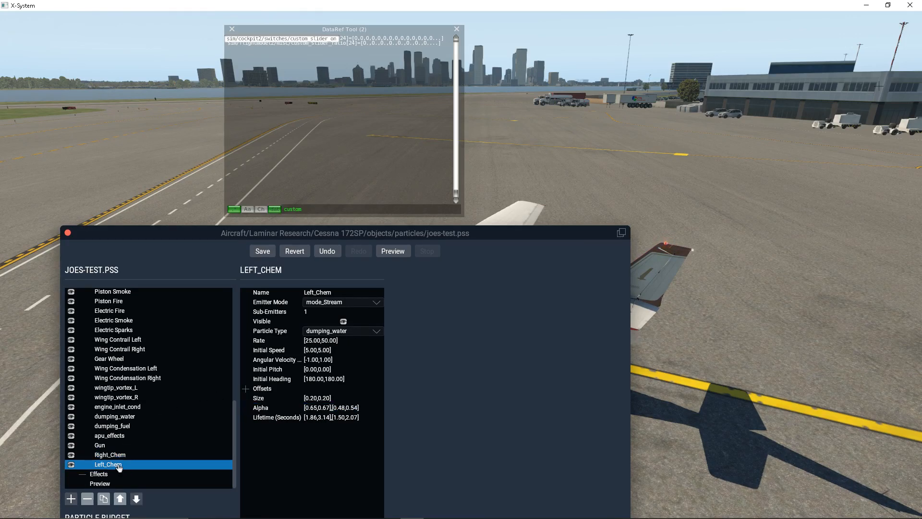
click(330, 344)
click(465, 293)
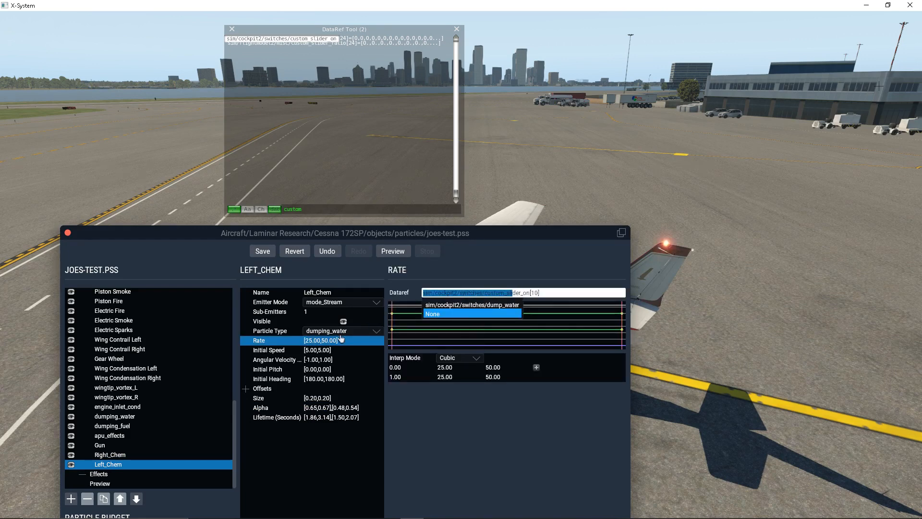
click(317, 352)
click(440, 294)
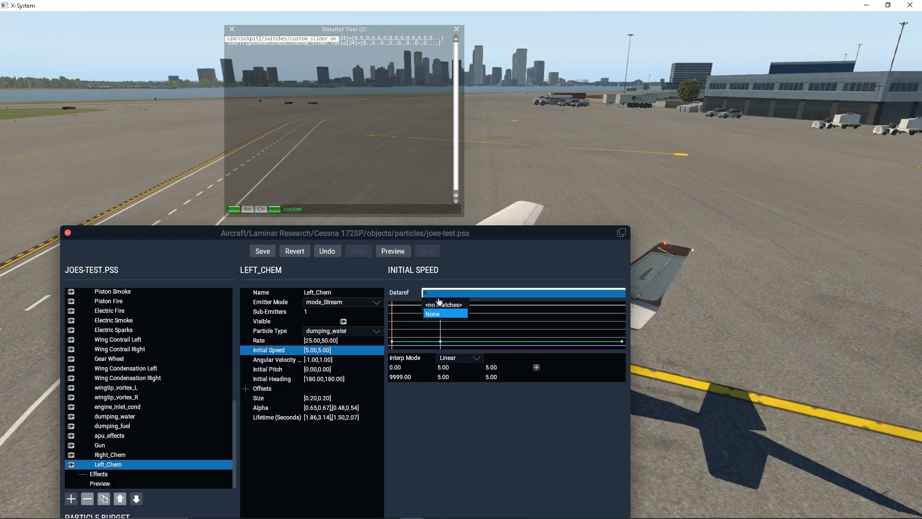
click(433, 316)
click(431, 293)
key(ctrl+v)
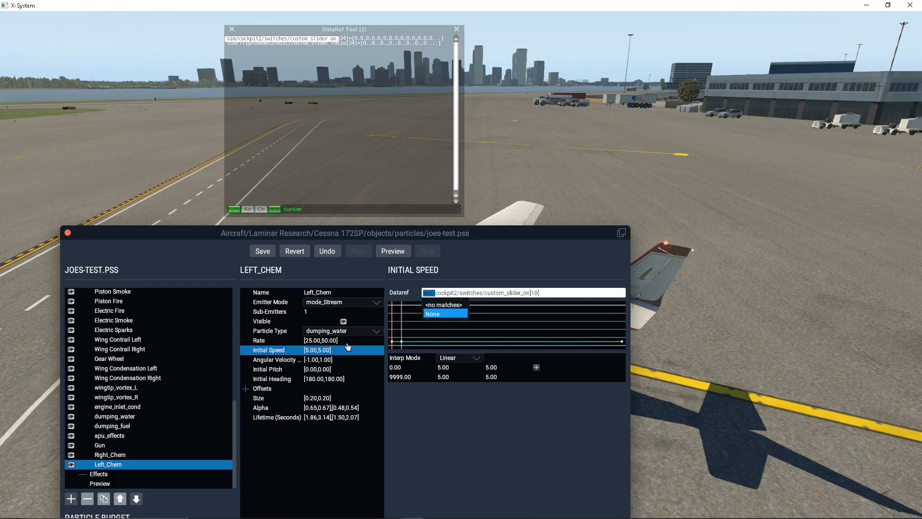
Assign sim/cockpit2/switches/custom_slider_on[10] as the dataref for Left_Chem's Angular Velocity Multiplier and Initial Pitch
click(310, 360)
click(430, 294)
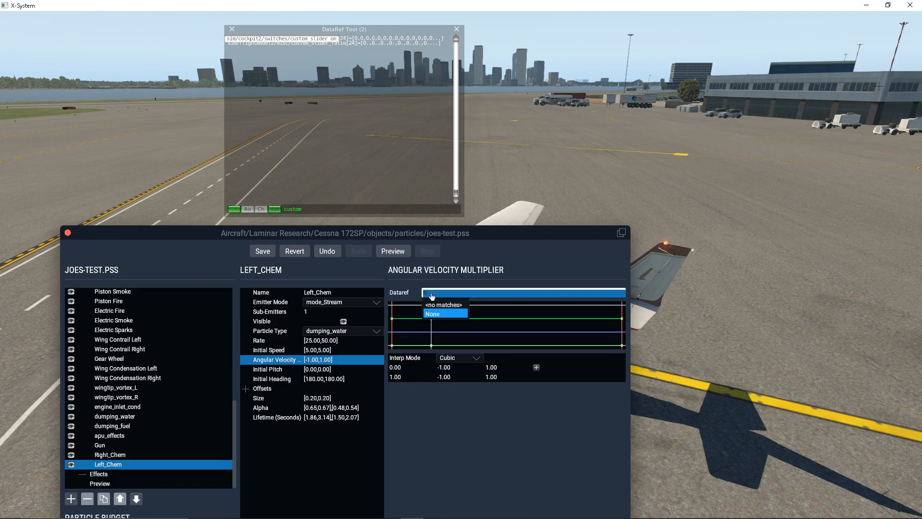
click(442, 316)
click(436, 294)
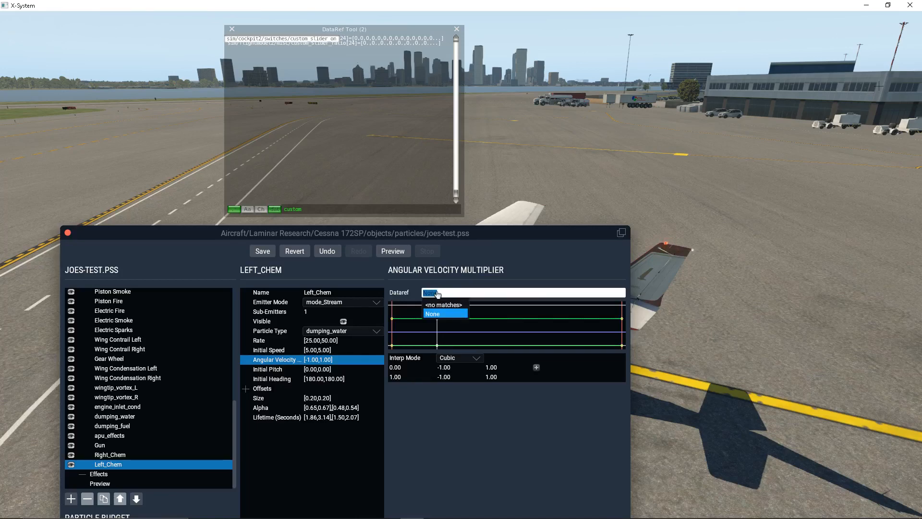
text(sim/cockpit2/switches/custom_slider_on[0])
click(320, 370)
click(430, 293)
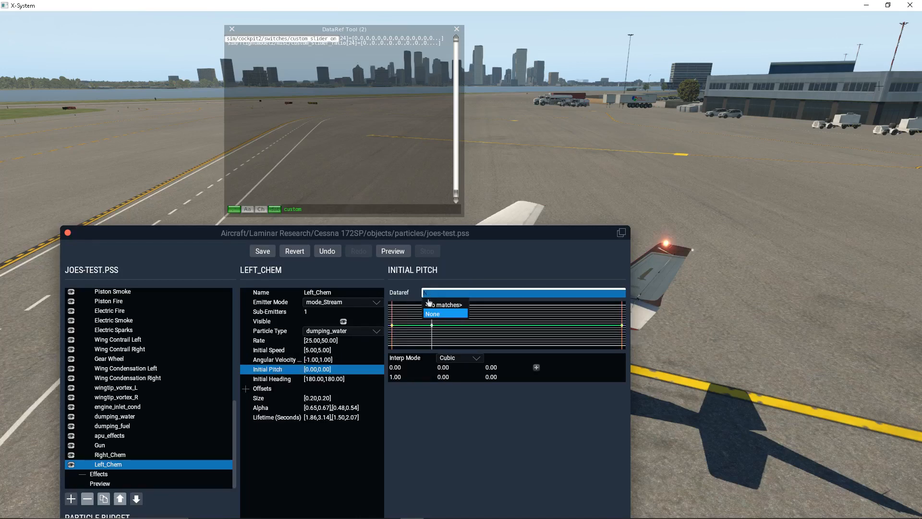
click(427, 312)
click(432, 293)
key(ctrl+v)
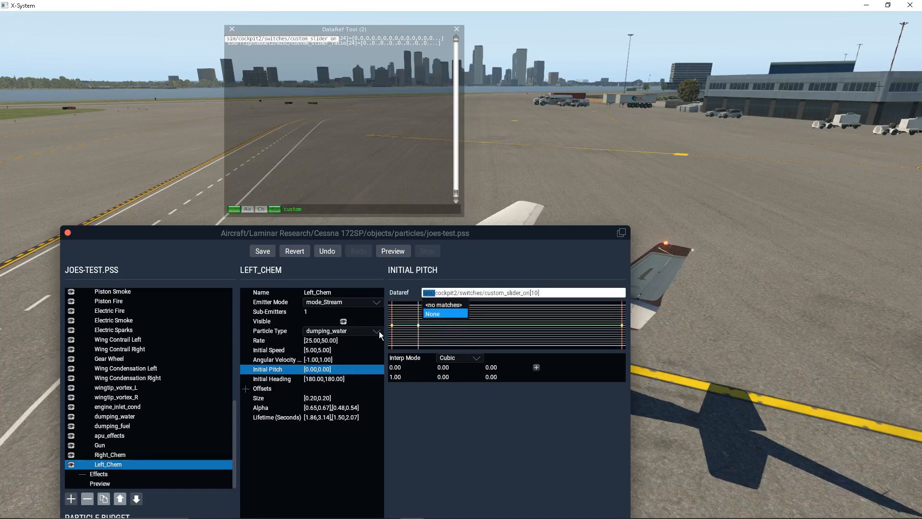
Assign sim/cockpit2/switches/custom_slider_on[10] as the dataref for Left_Chem's Initial Heading and Size
click(322, 379)
click(431, 293)
click(437, 315)
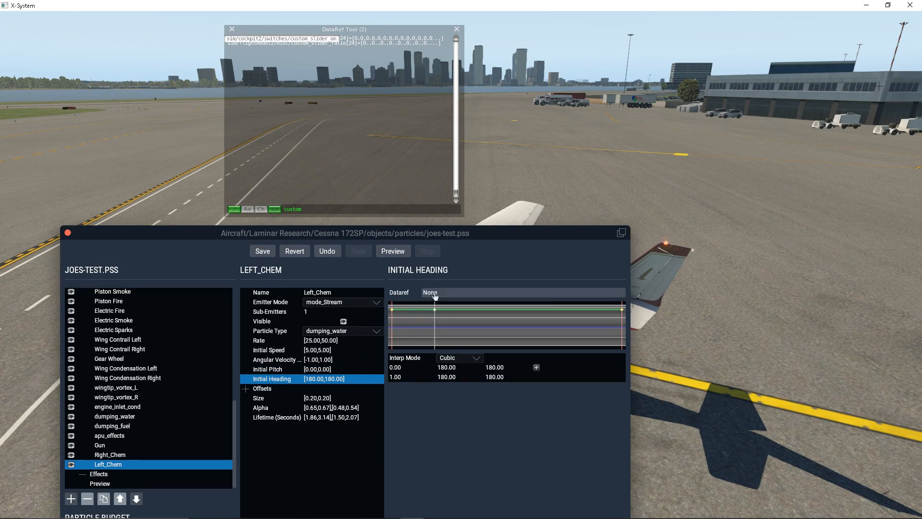
click(432, 293)
text(sim/cockpit2/switches/custom_slider_on[10])
click(317, 398)
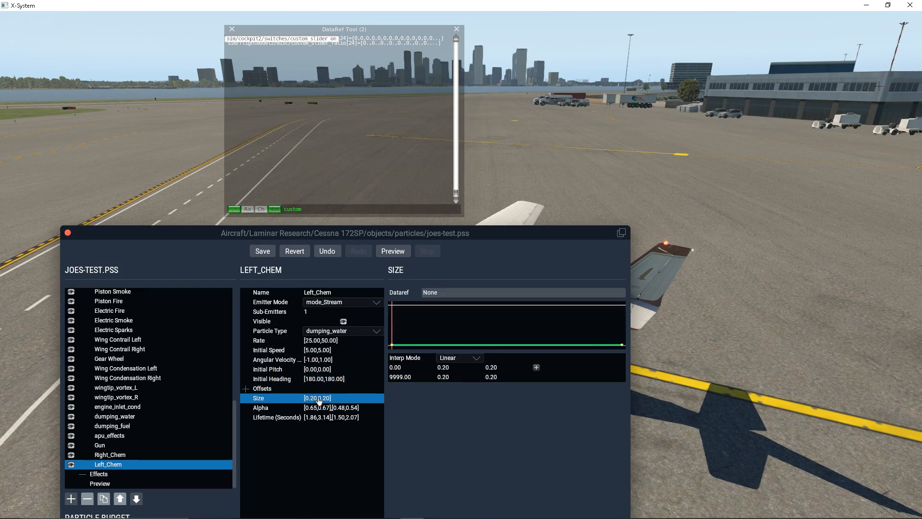
click(431, 292)
click(434, 313)
click(433, 292)
text(sim/cockpit2/switches/custom_slider_on[10])
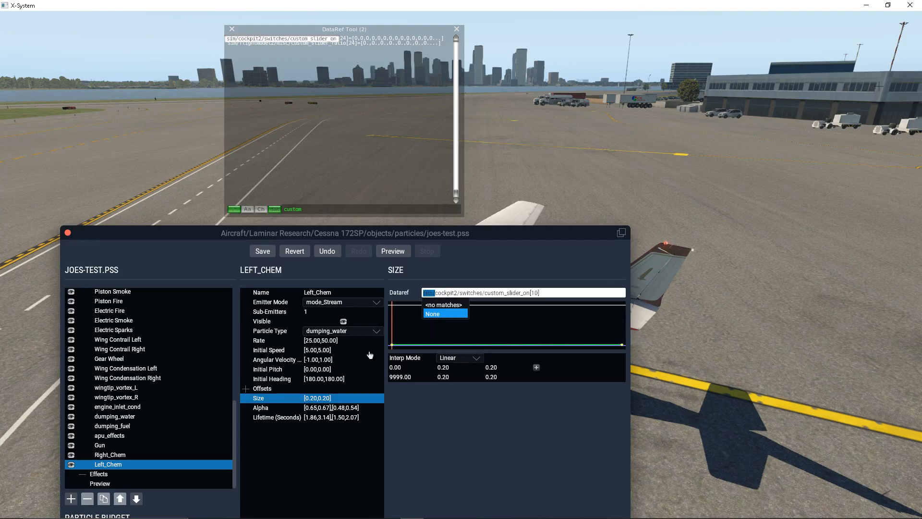
Assign sim/cockpit2/switches/custom_slider_on[10] as the dataref for Left_Chem's Alpha and Lifetime (Seconds)
click(329, 408)
click(432, 292)
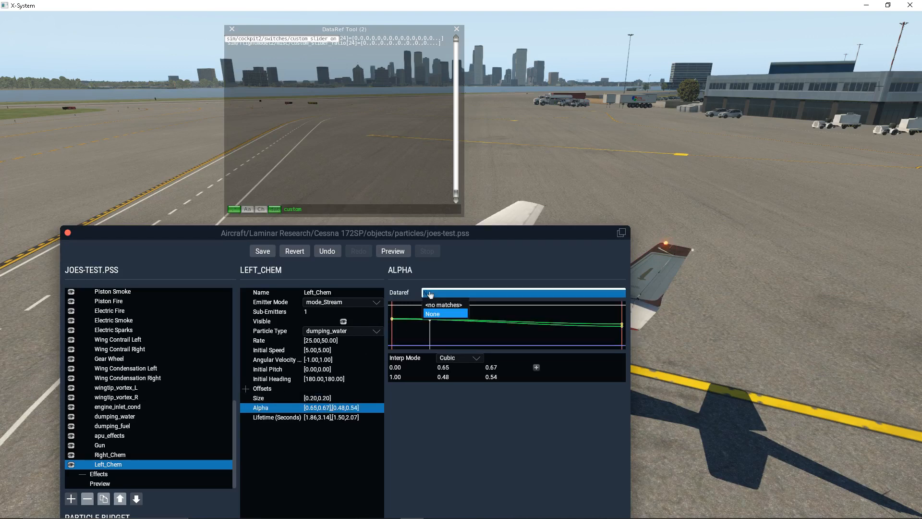
text(s)
click(434, 312)
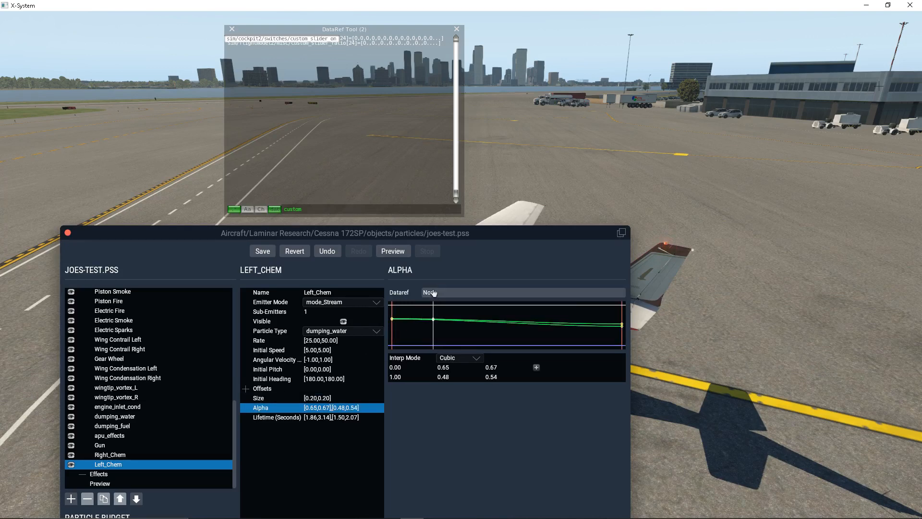
click(431, 293)
text(sim/cockpit2/switches/custom_slider_on[10])
click(324, 417)
click(431, 292)
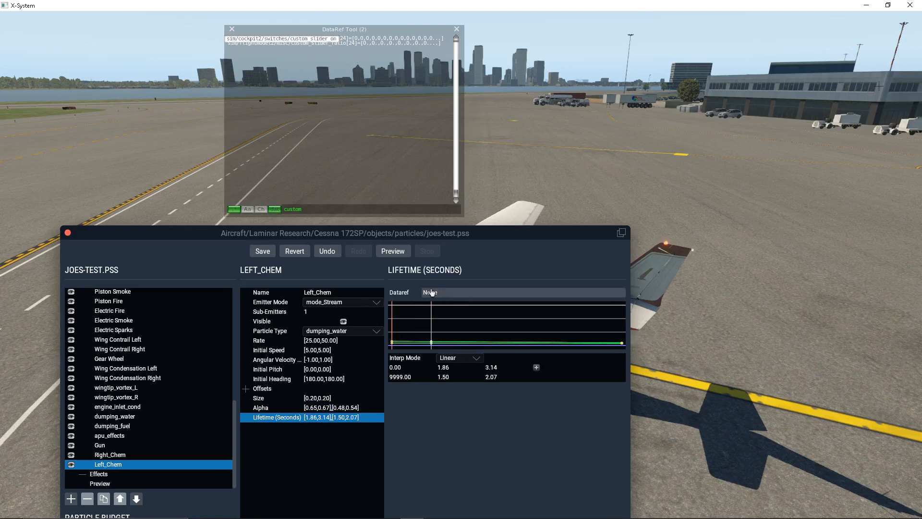
text(sim/cockpit2/switches/custom_slider_on[10])
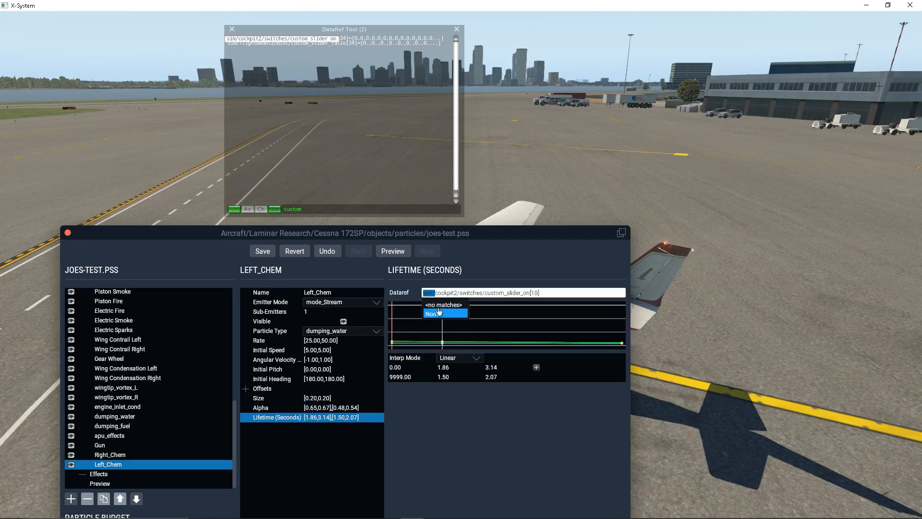
Set both of Left_Chem's Alpha values at the 0.00 key to 0
click(323, 407)
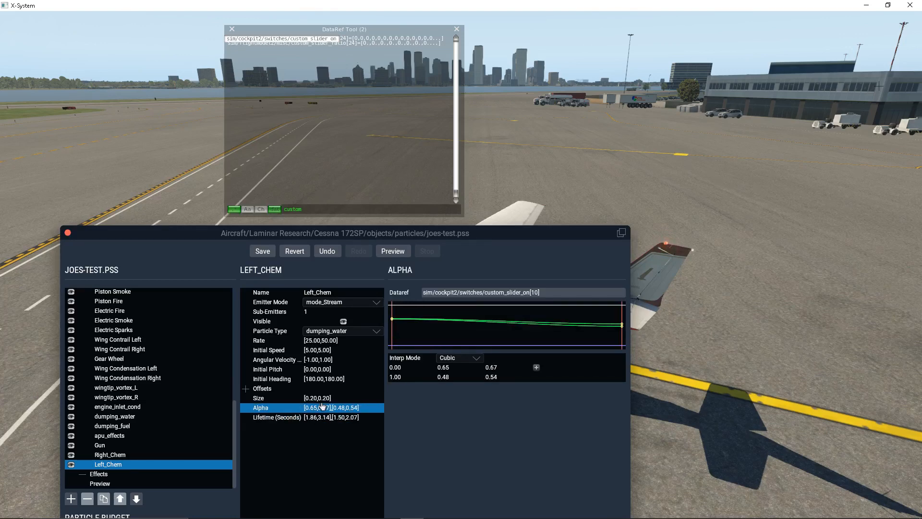
double_click(446, 367)
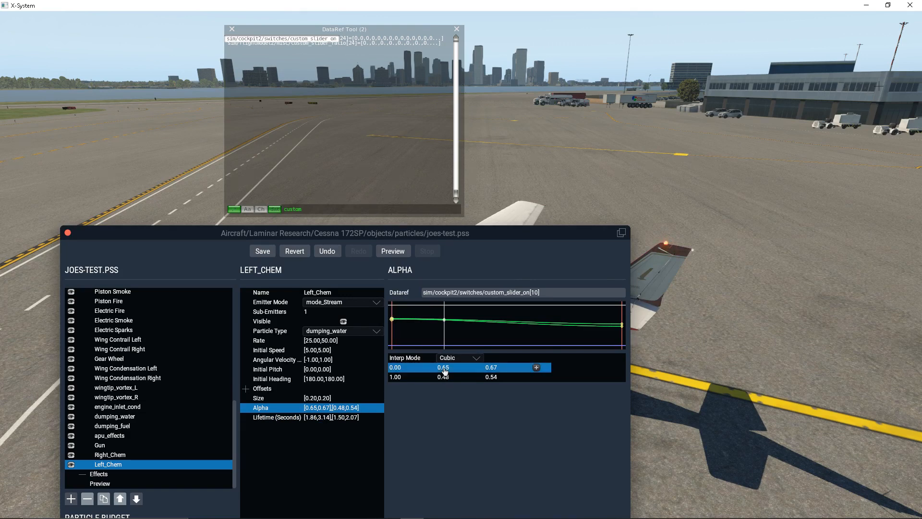
text(0)
key(Tab)
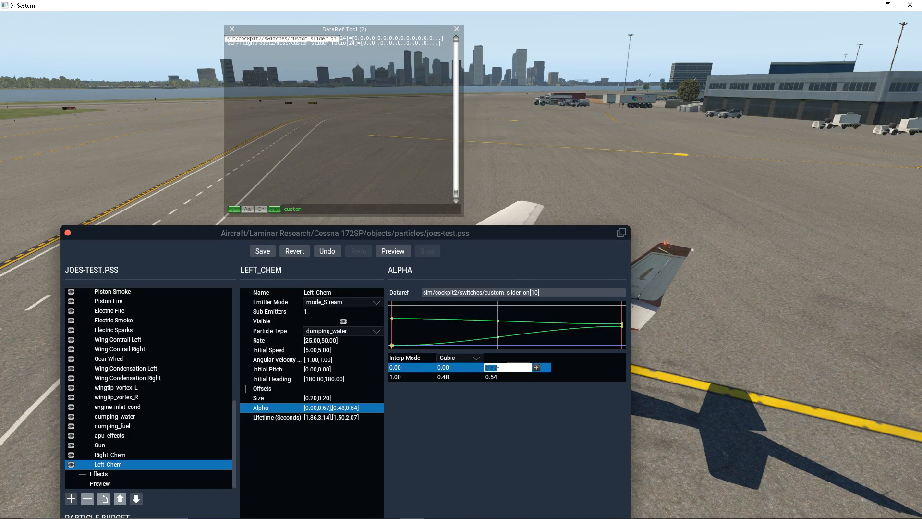
text(0)
Set both of Left_Chem's Rate values at the 0.00 key to 0
click(333, 341)
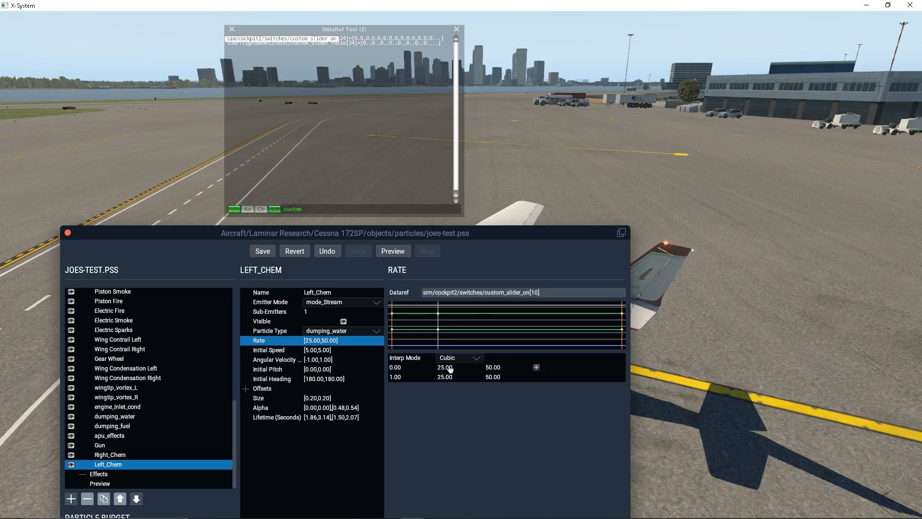
double_click(449, 367)
text(0)
click(490, 368)
key(BackSpace)
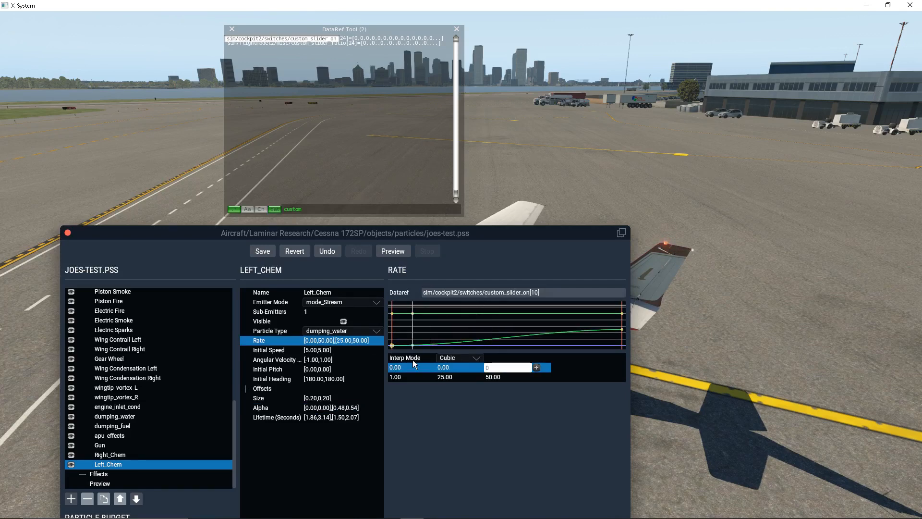
text(0)
click(421, 368)
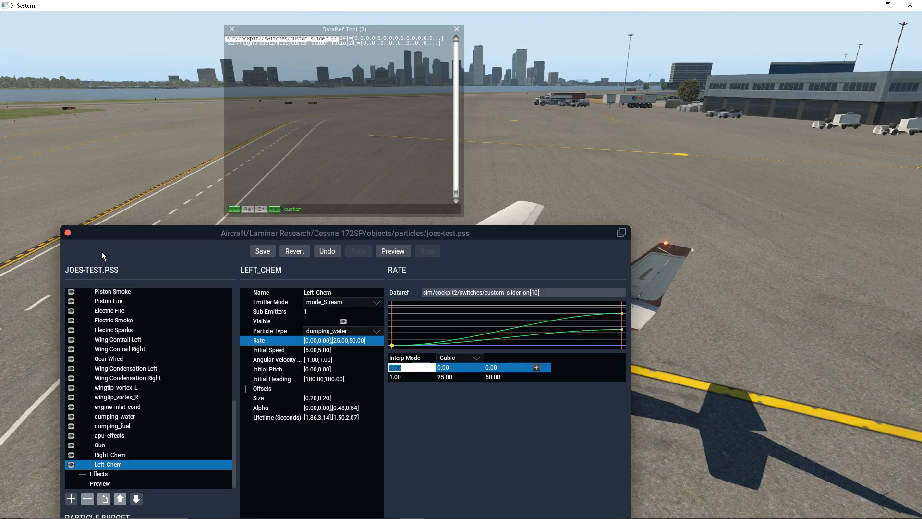
Close the particle editor, saving the changes to joes-test.pss, and close the DataRef Tool window
click(68, 234)
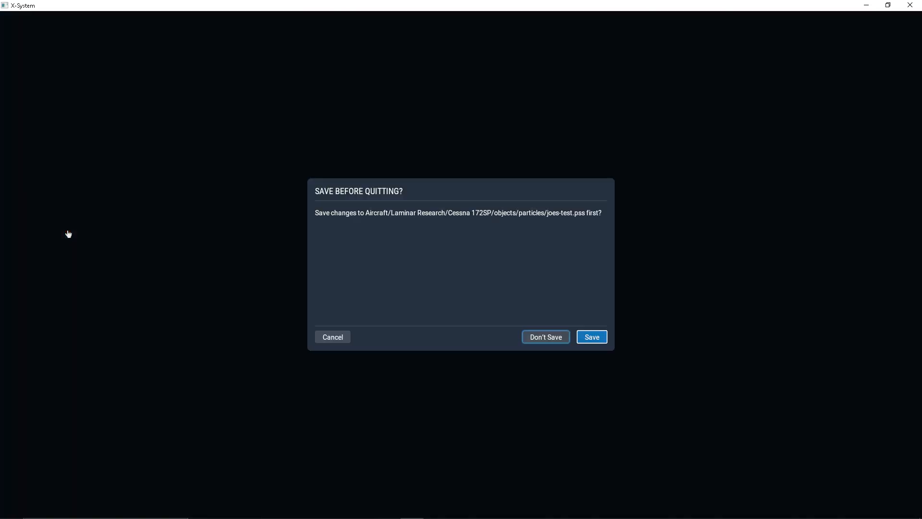
click(591, 339)
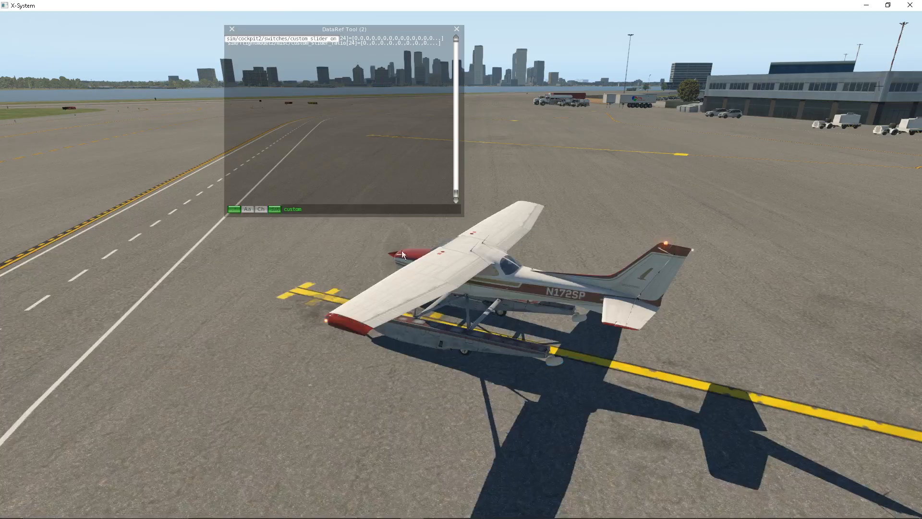
click(232, 29)
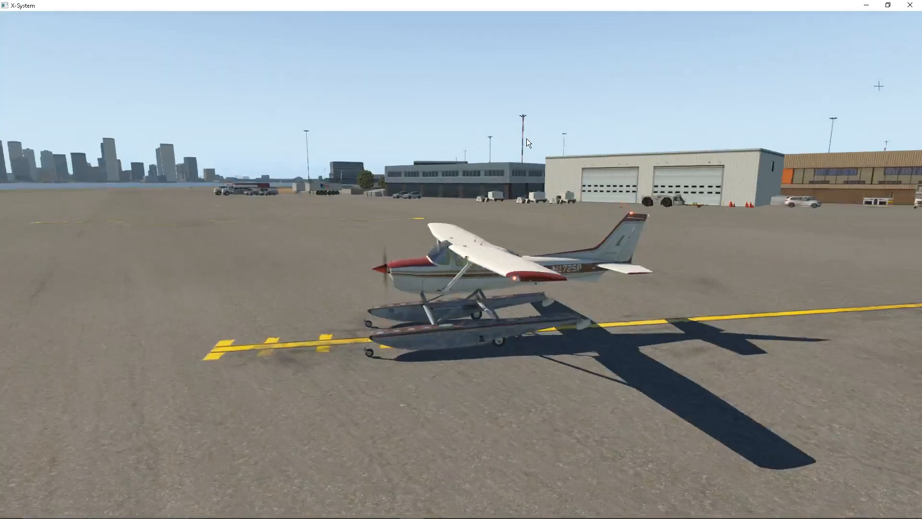
Reload the current aircraft and its art, and return to an external view of the Cessna
right_drag(526, 138, 300, 145)
mouse_move(50, 4)
click(96, 18)
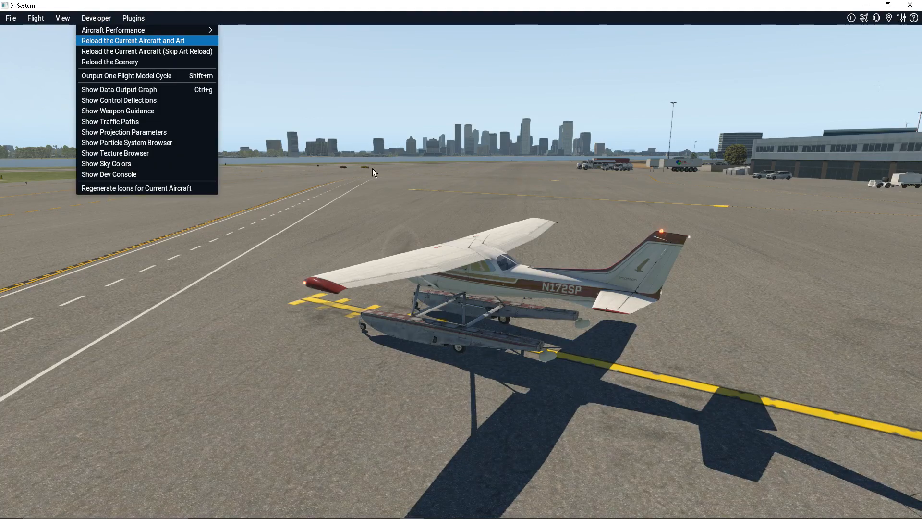
click(321, 285)
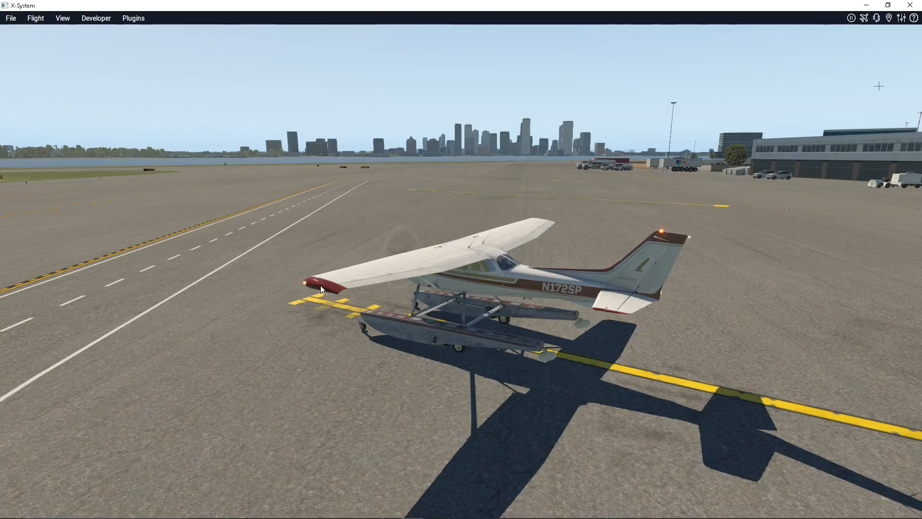
key(shift+9)
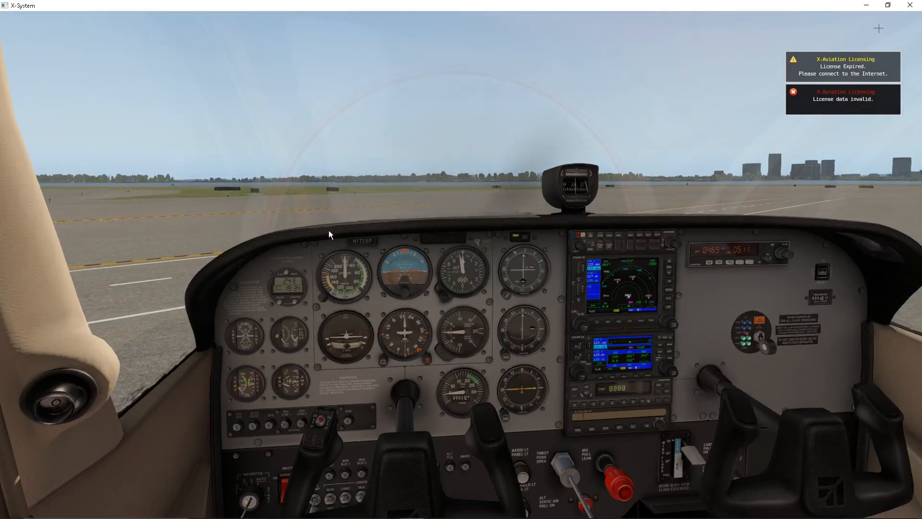
key(shift+4)
right_drag(329, 230, 583, 262)
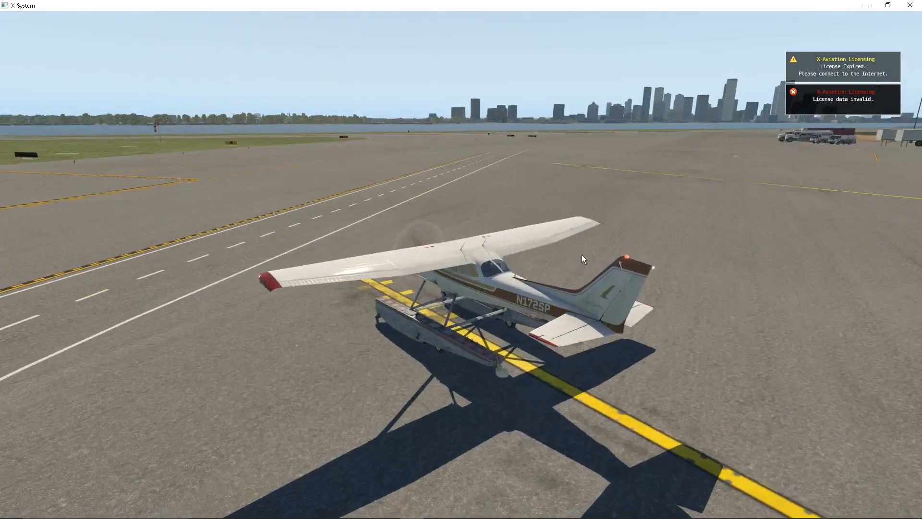
right_drag(472, 330, 116, 296)
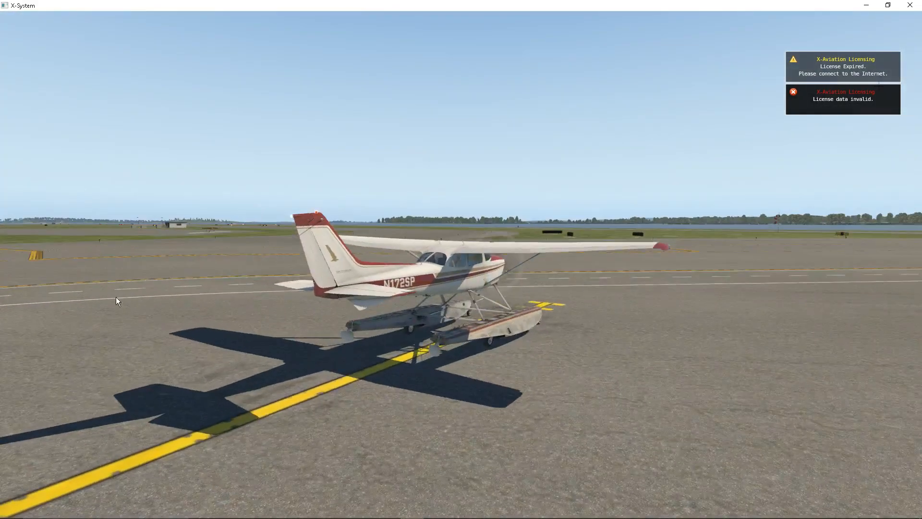
right_drag(515, 276, 653, 270)
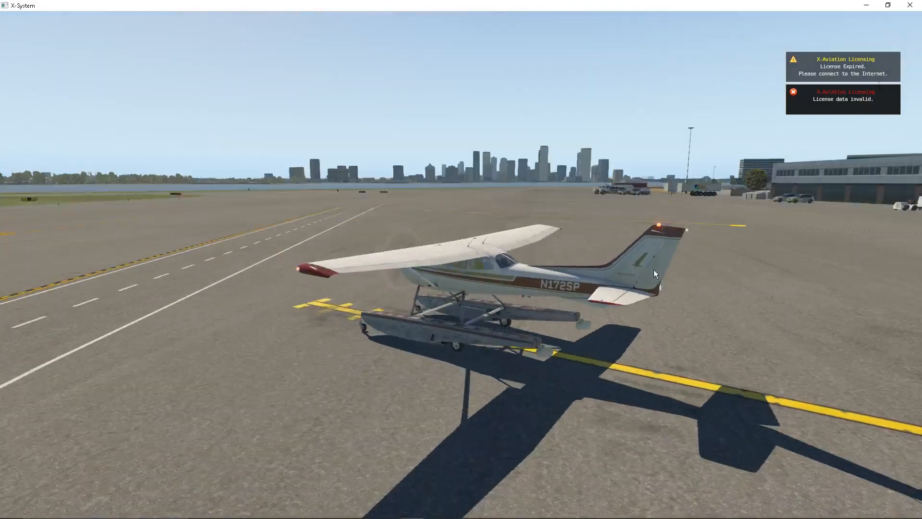
Search the keyboard commands for "custom" and "slider" to check the key assigned to Slider #11 On/Off control, and close the settings
click(900, 18)
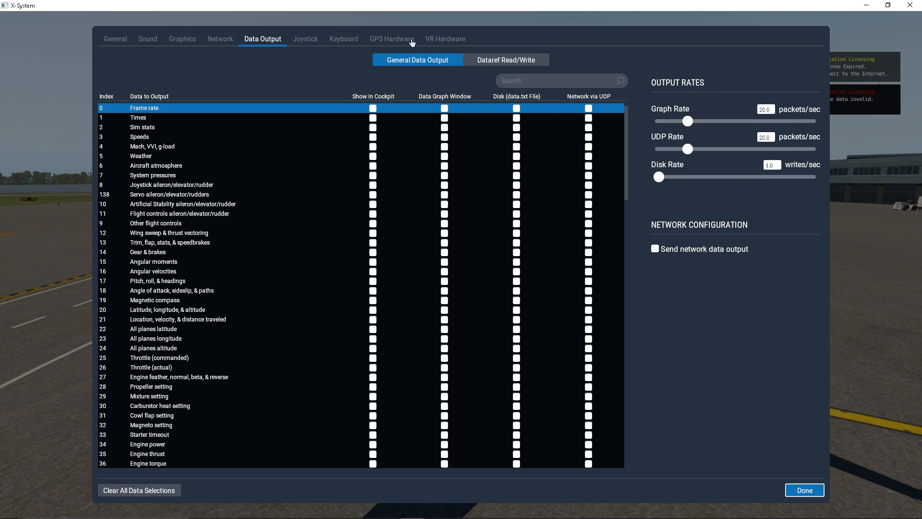
click(347, 42)
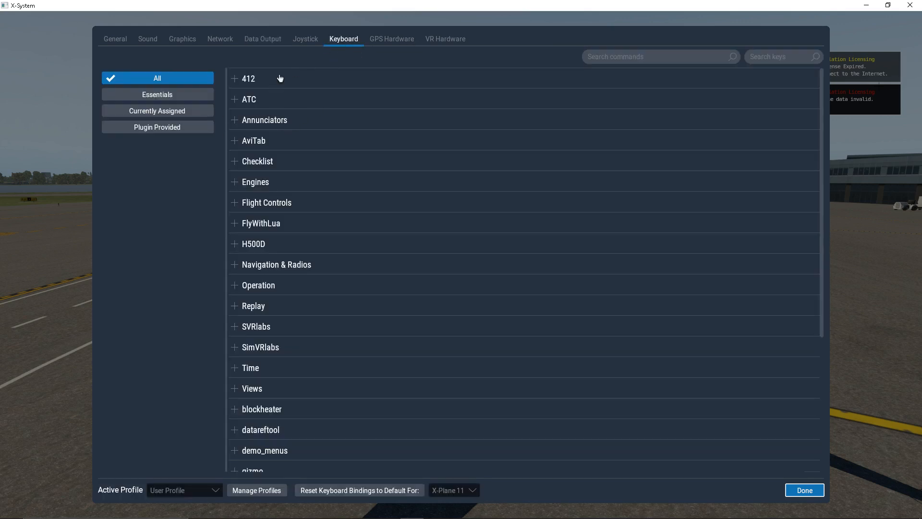
click(655, 58)
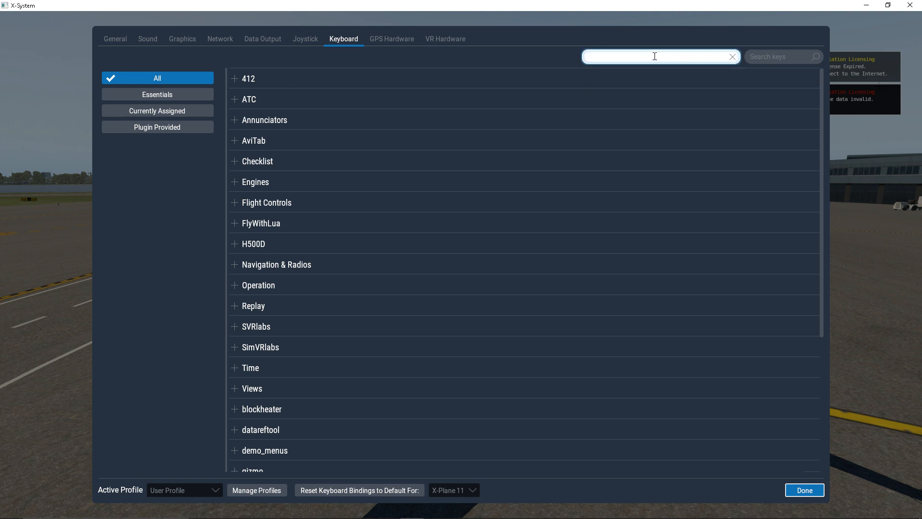
text(custom)
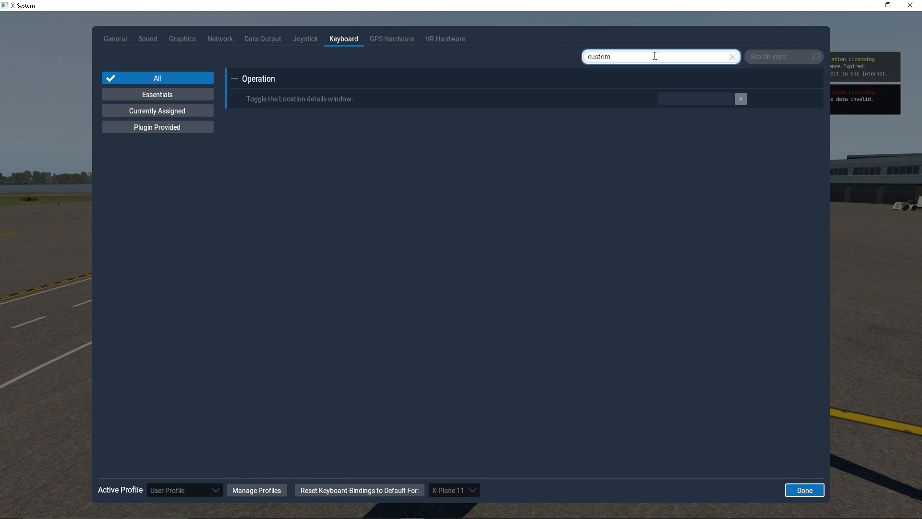
key(BackSpace)
key(BackSpace)
key(BackSpace)
key(BackSpace)
text(slider)
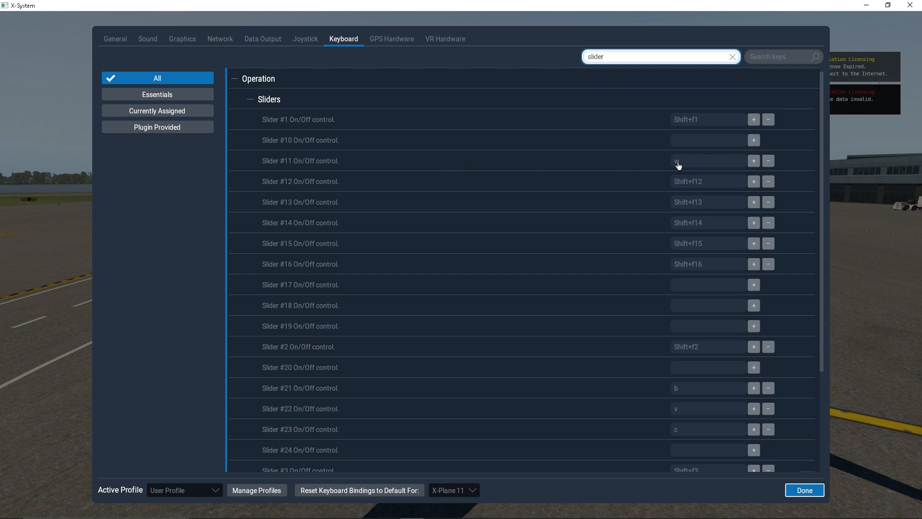
click(813, 491)
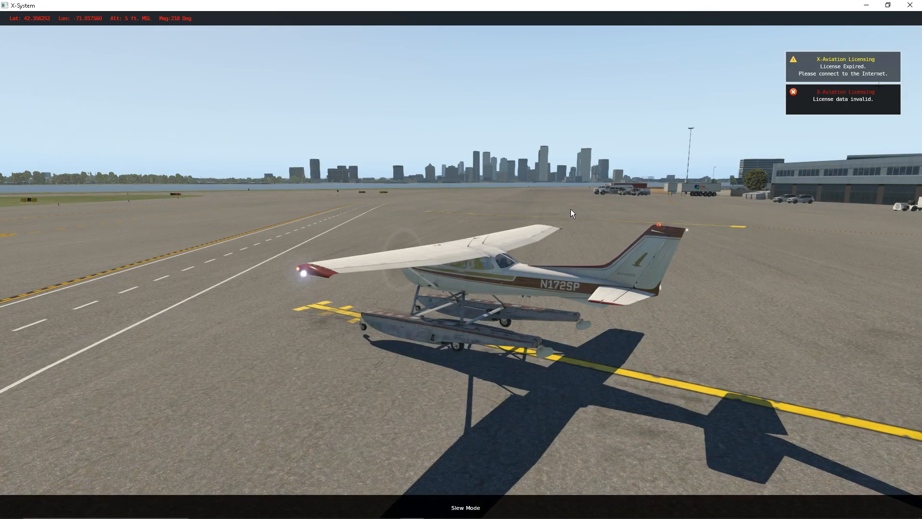
Test the chemical spray with the aircraft raised off the ground in slew mode, switching it on and off and viewing both floats
right_drag(604, 381, 624, 376)
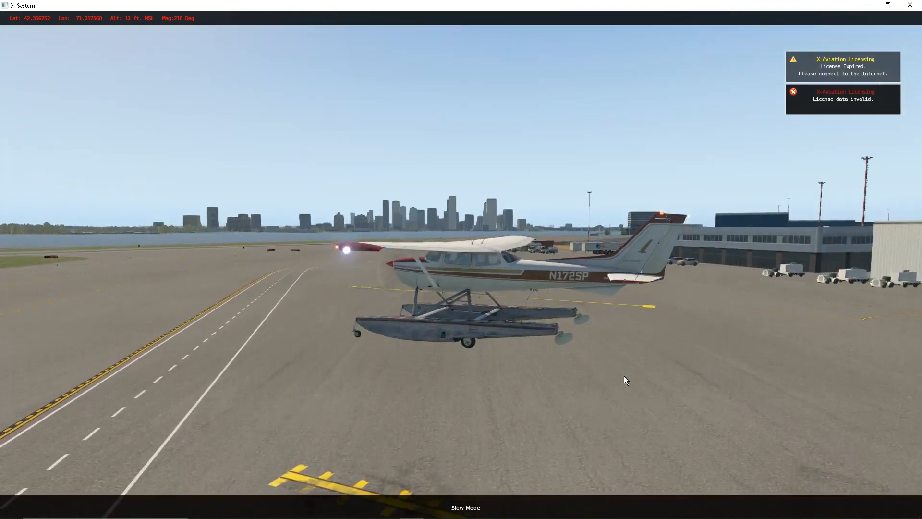
key(x)
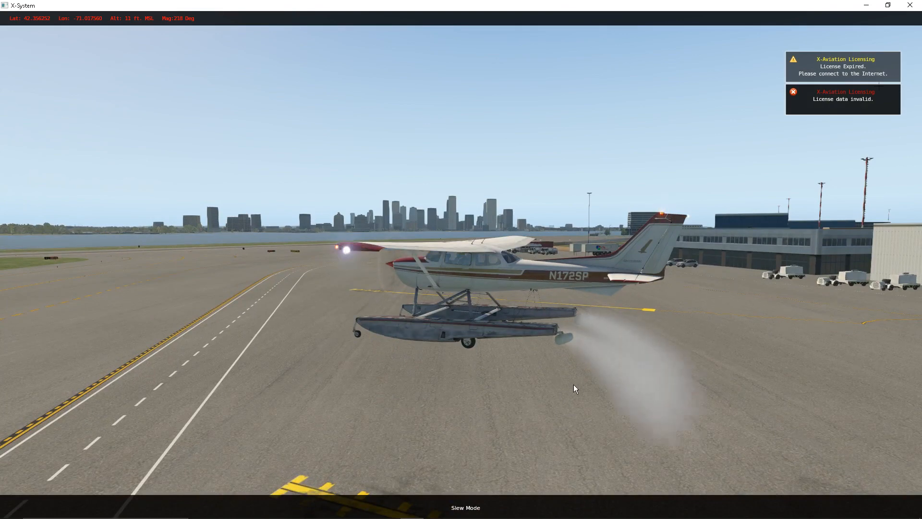
right_drag(574, 385, 710, 416)
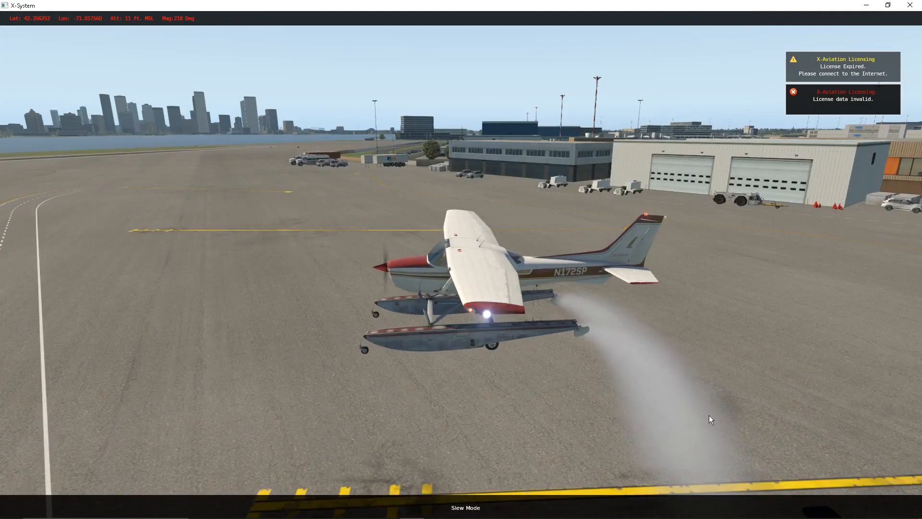
right_drag(742, 390, 854, 385)
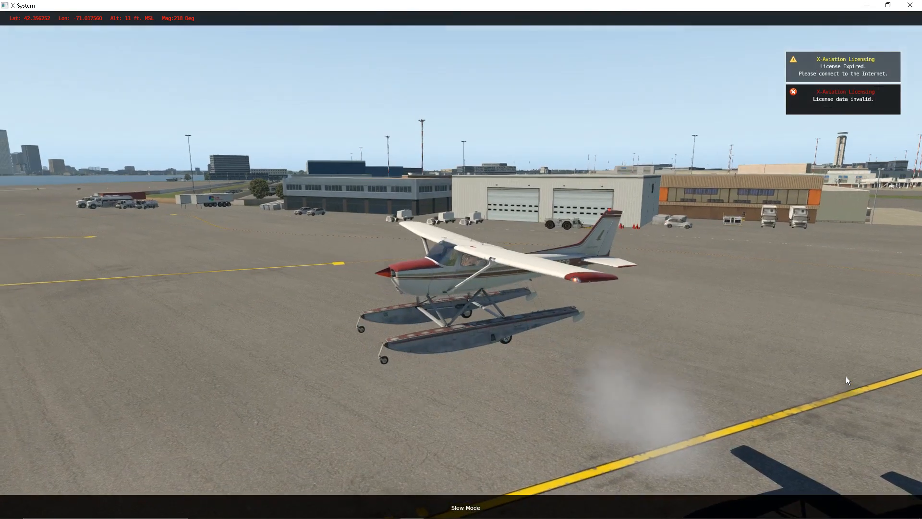
Dismiss both X-Aviation Licensing notifications
click(849, 95)
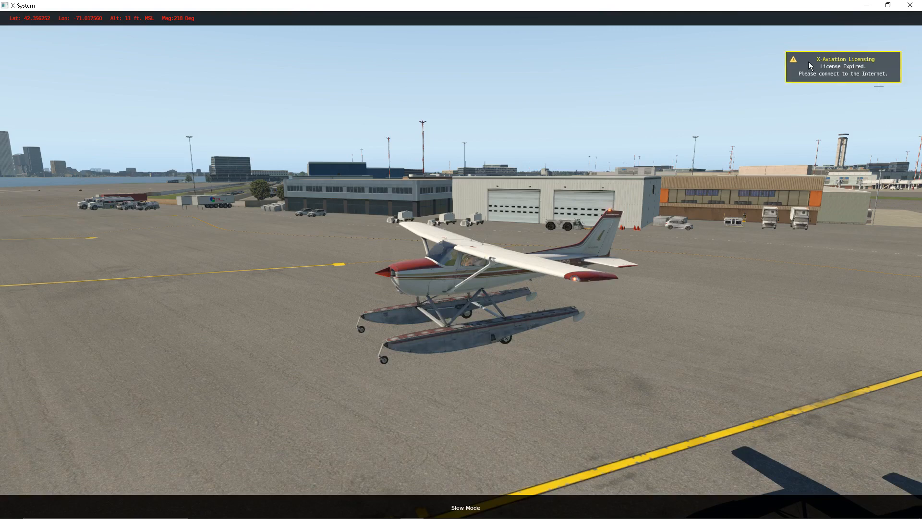
click(825, 60)
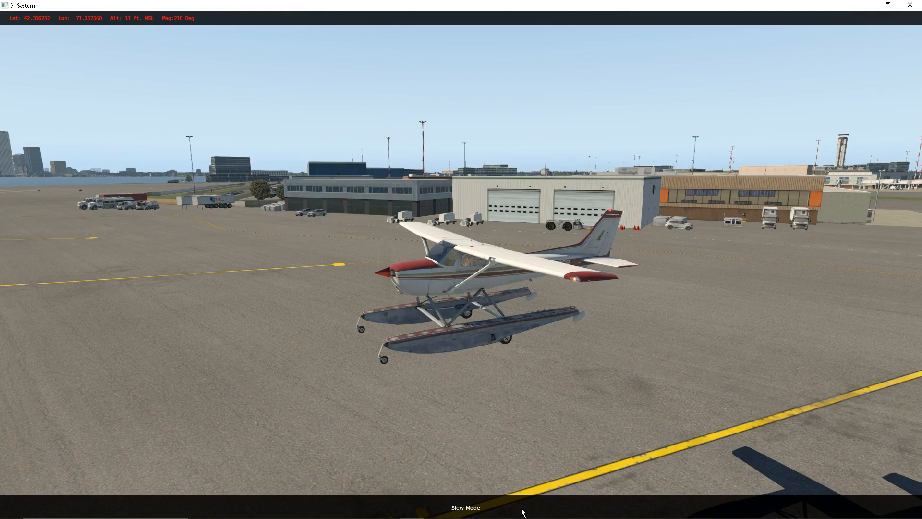
mouse_move(466, 517)
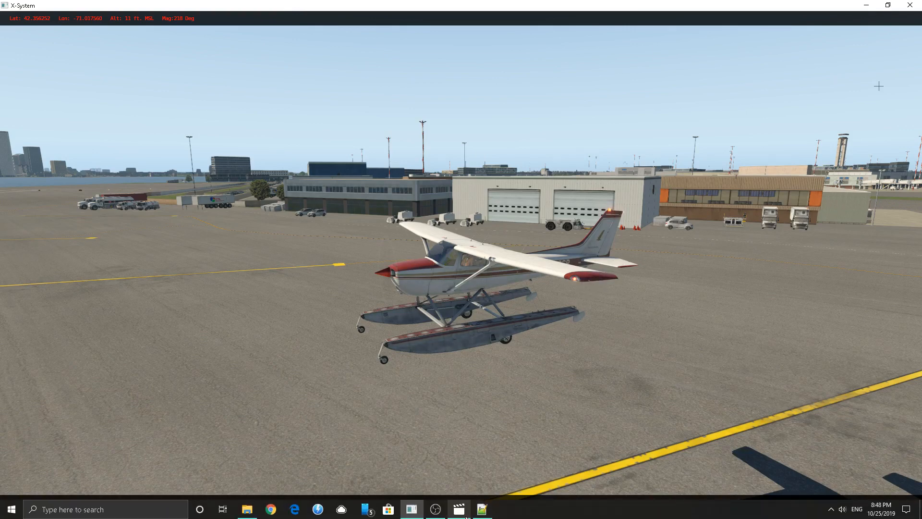